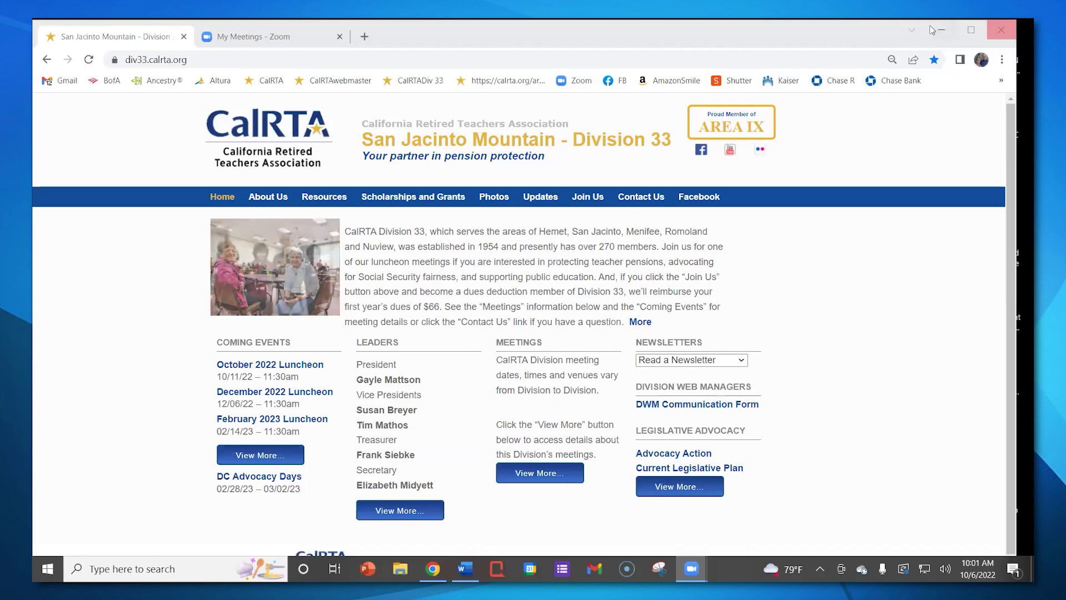
Narrow the browser window showing the Division 33 website and bring up the Word handout so both sit side by side
left_click(942, 29)
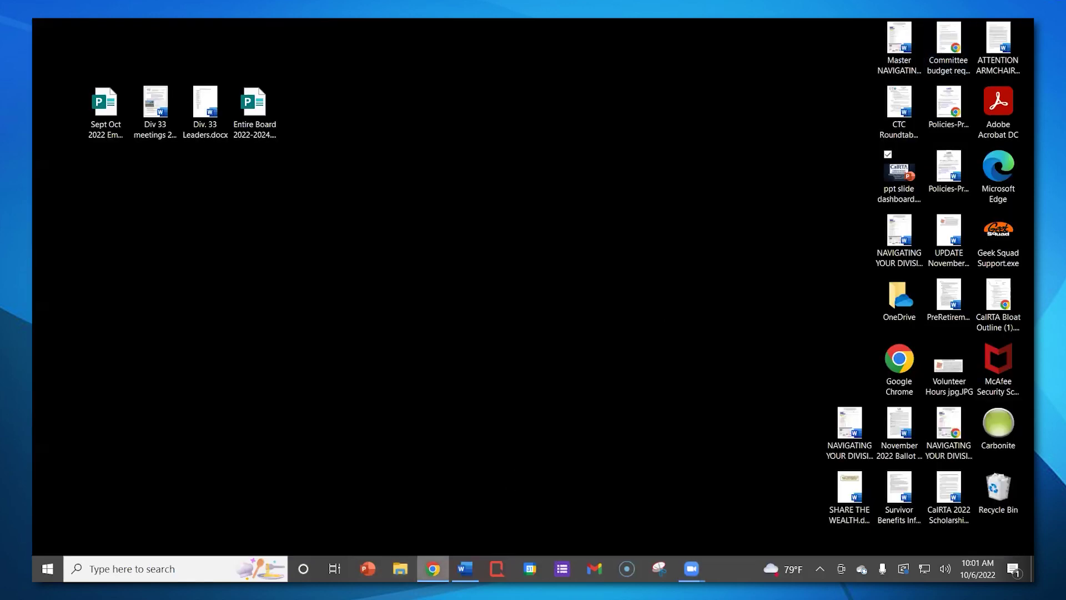
left_click(433, 568)
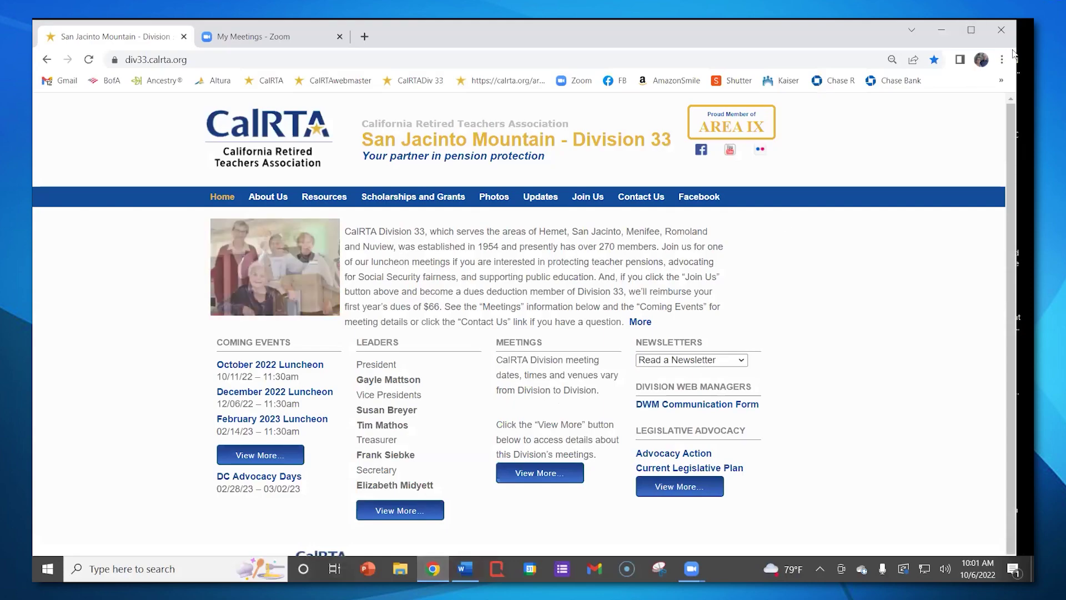
left_click_drag(1017, 49, 612, 112)
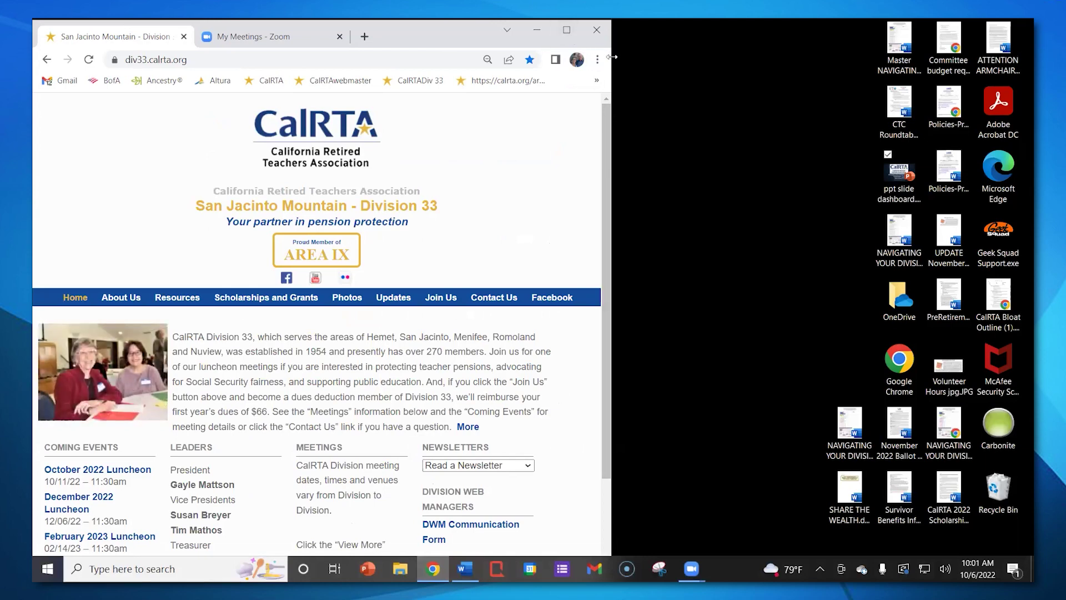
left_click_drag(612, 56, 466, 59)
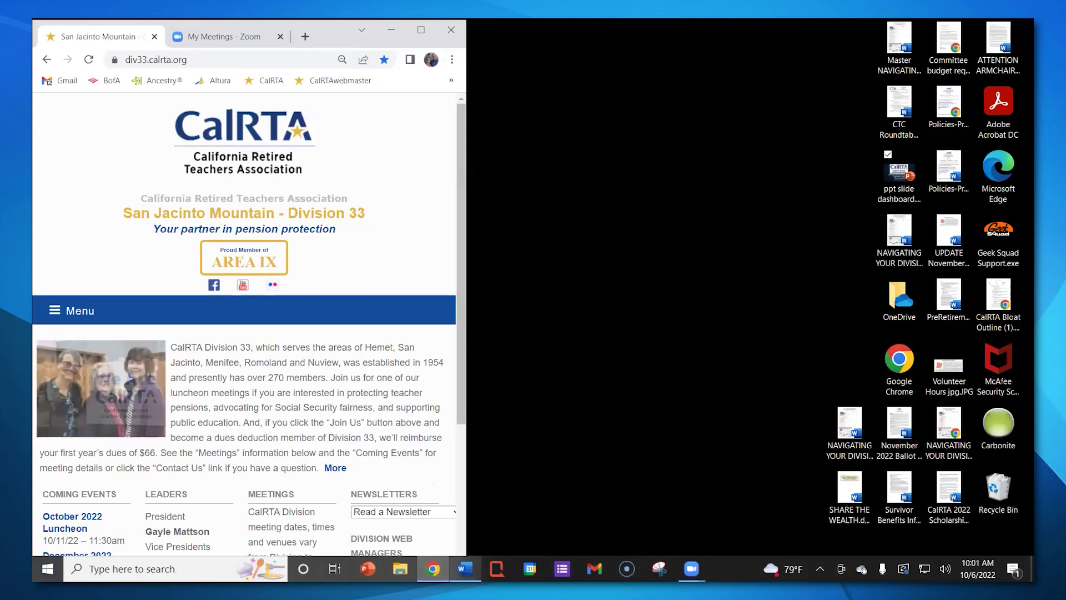
key("alt+Tab")
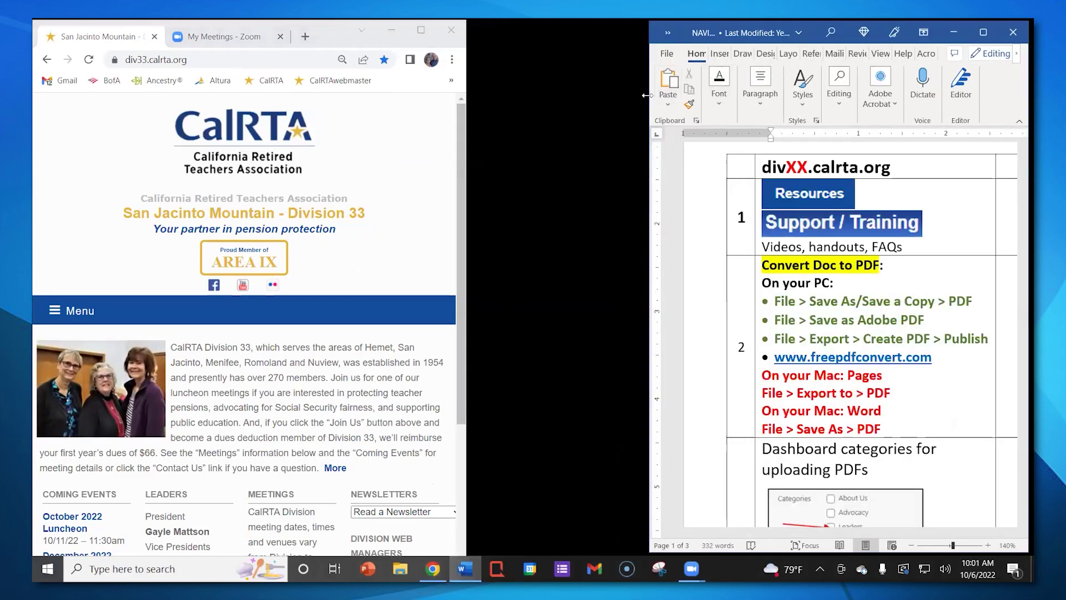
left_click(467, 108)
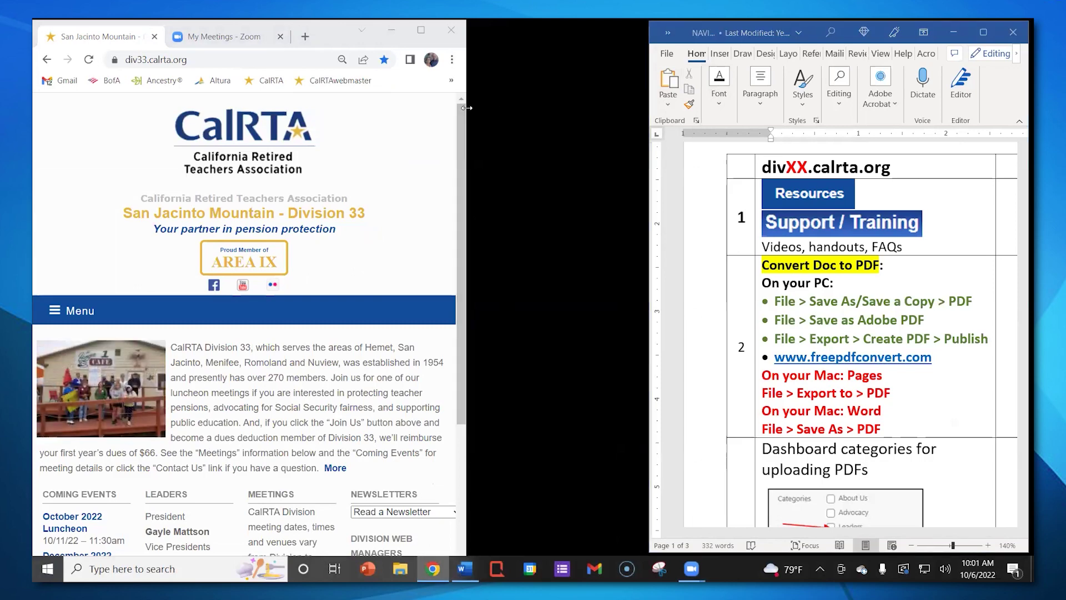
left_click_drag(467, 108, 644, 111)
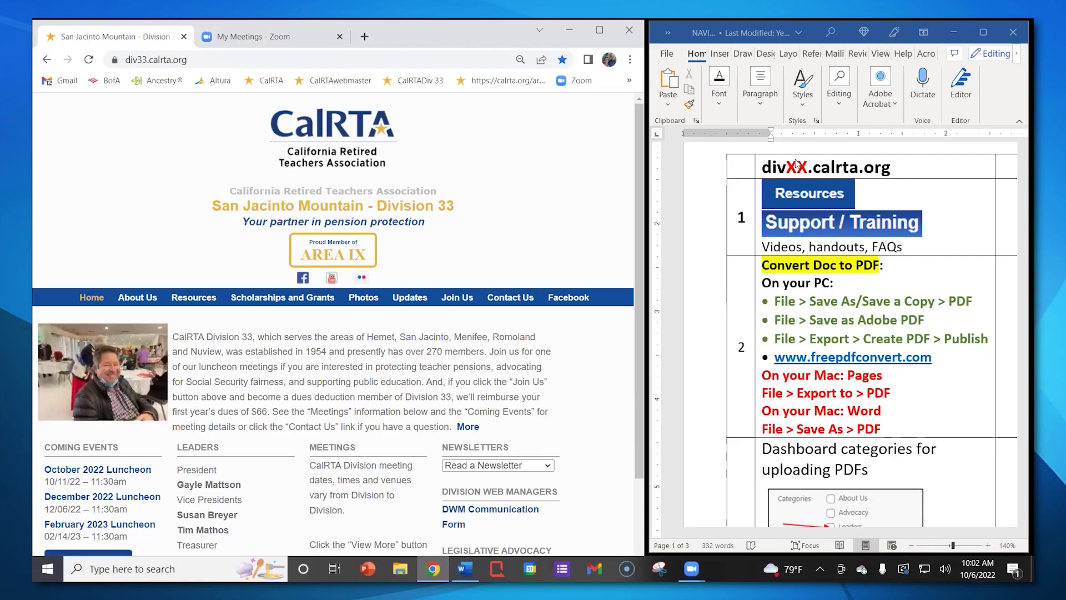
Highlight the site address div33.calrta.org and open the division website's Resources page
left_click_drag(189, 60, 114, 60)
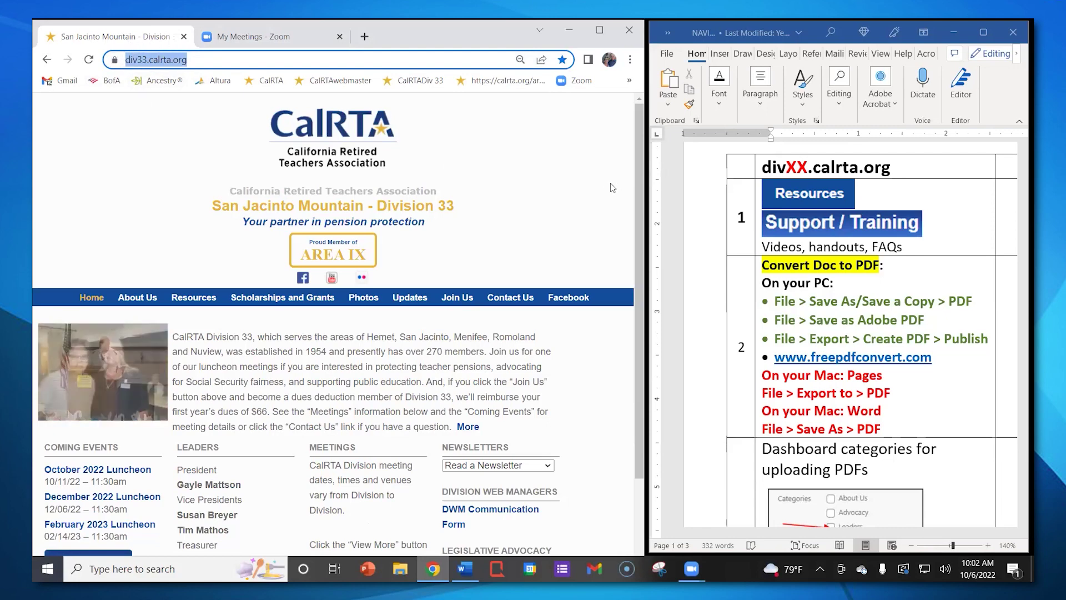
left_click(793, 189)
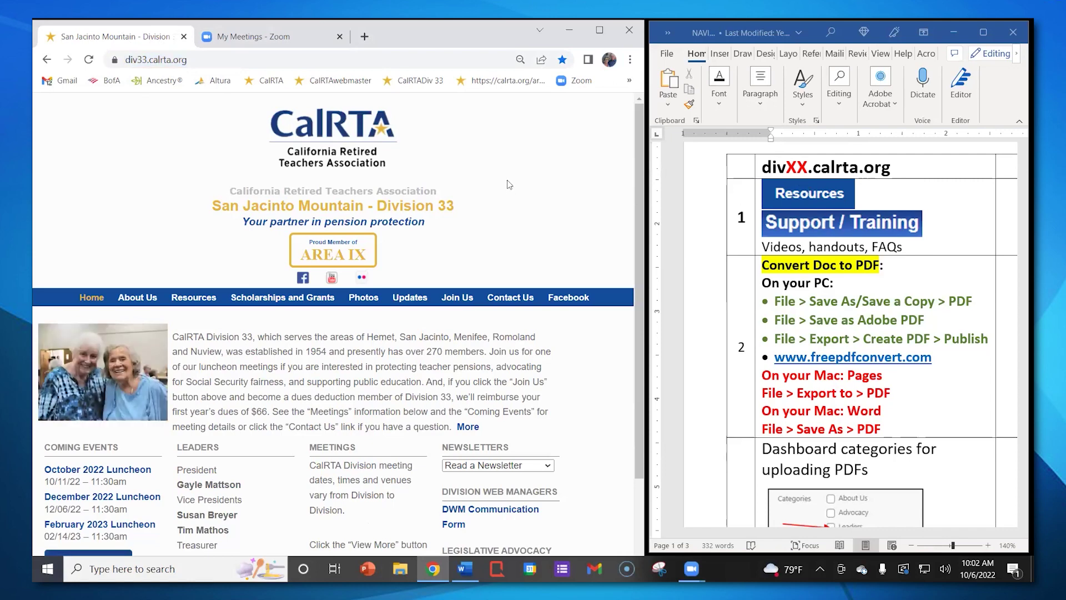
scroll(199, 294, "down", 1)
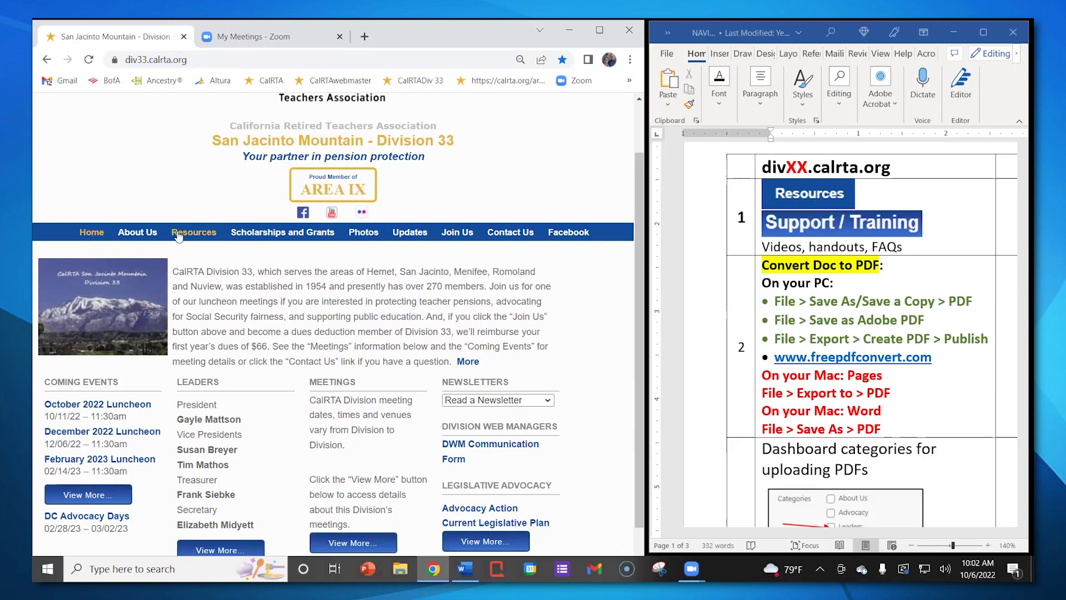
left_click(203, 239)
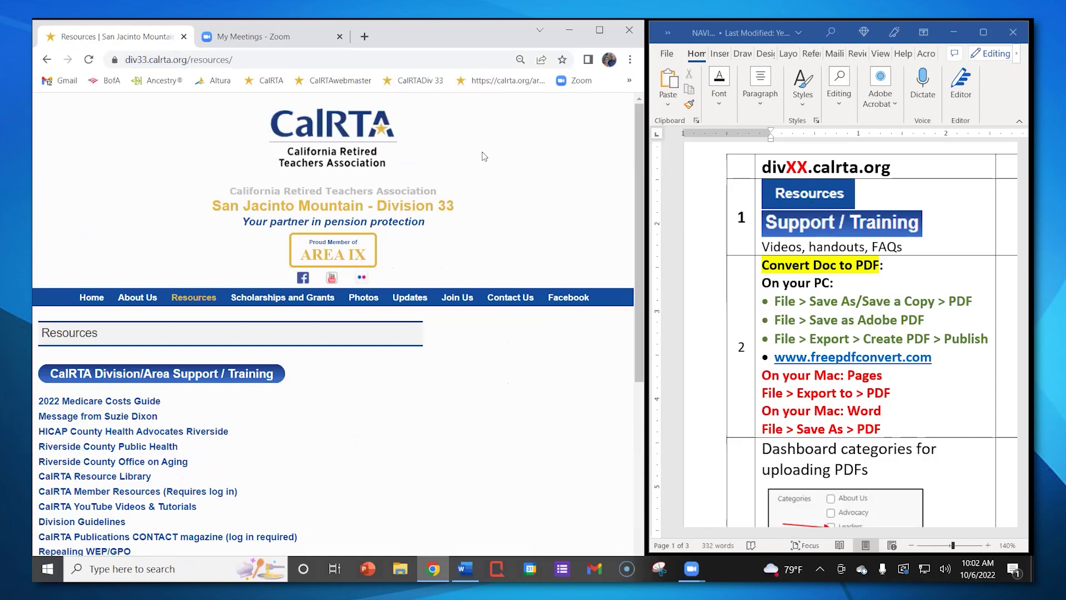
Open the CalRTA Division/Area Support / Training page, look through its videos and posting guides, and return to the division home page
scroll(482, 151, "down", 1)
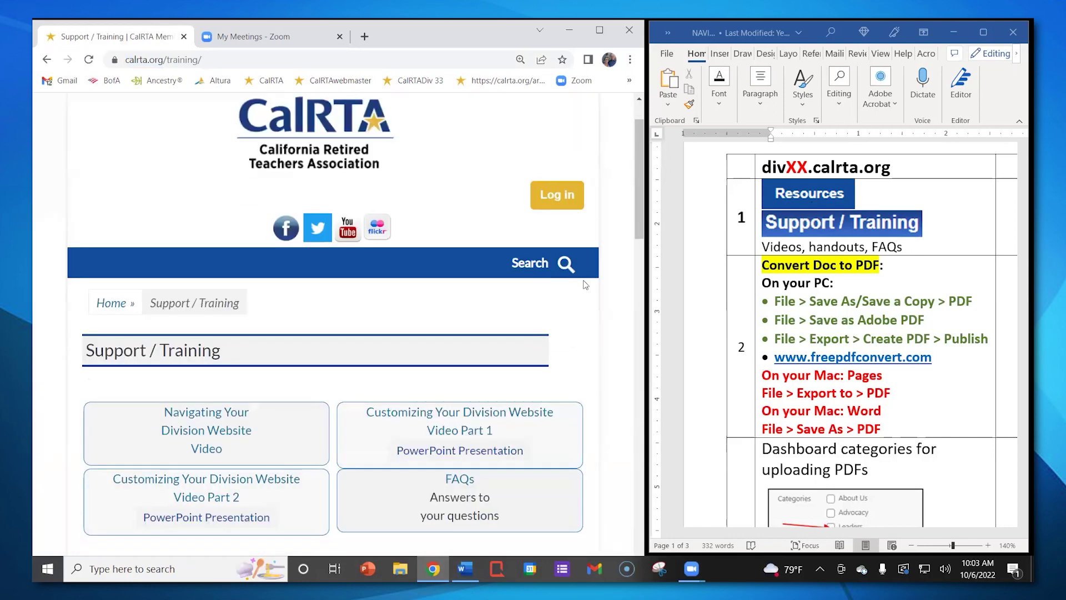
scroll(584, 284, "down", 2)
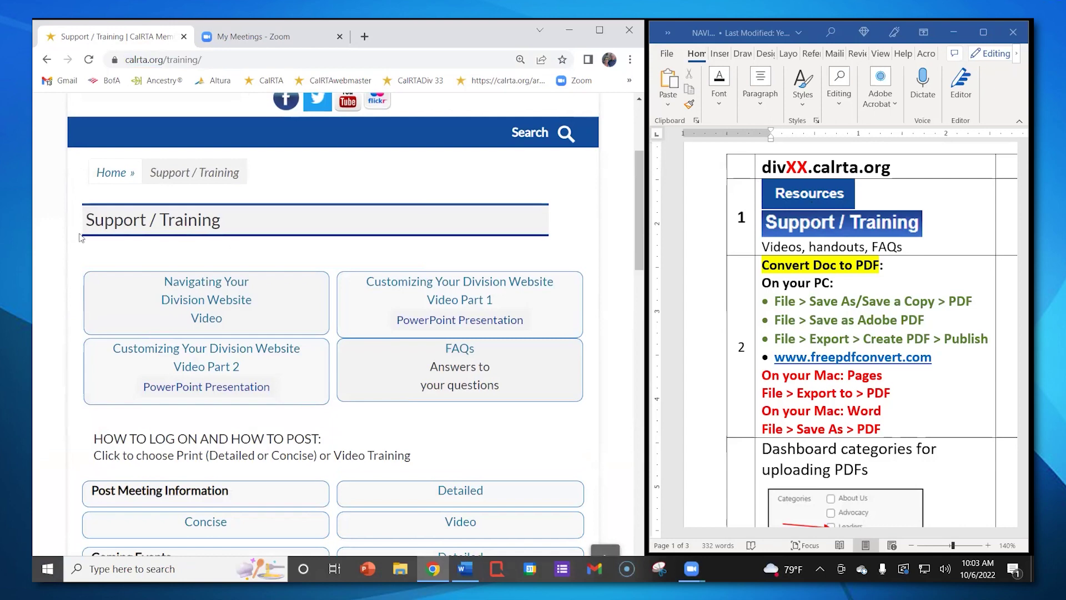
scroll(632, 259, "down", 1)
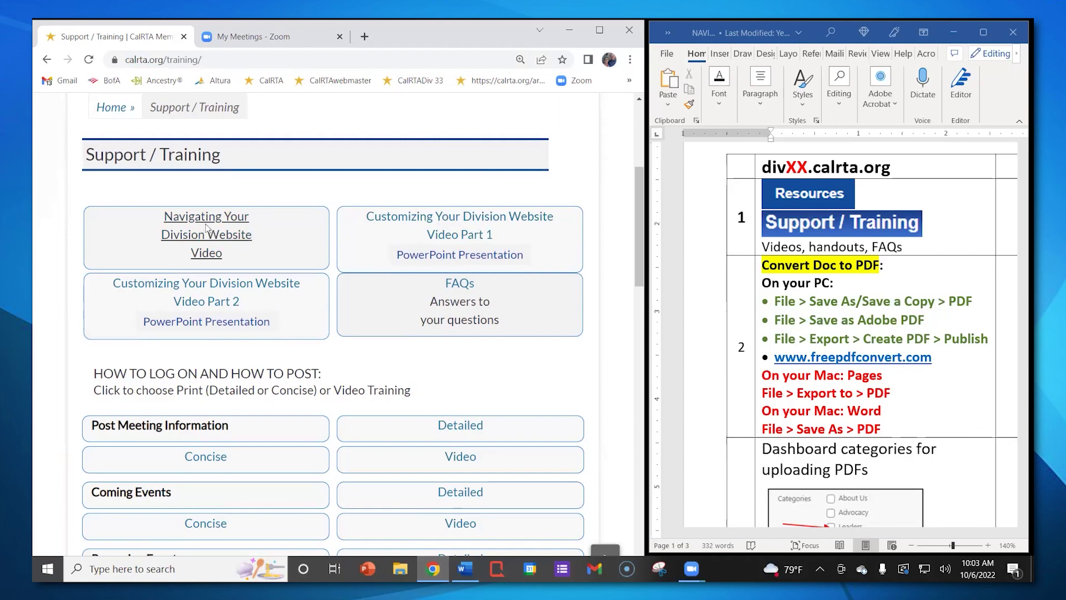
scroll(504, 139, "down", 5)
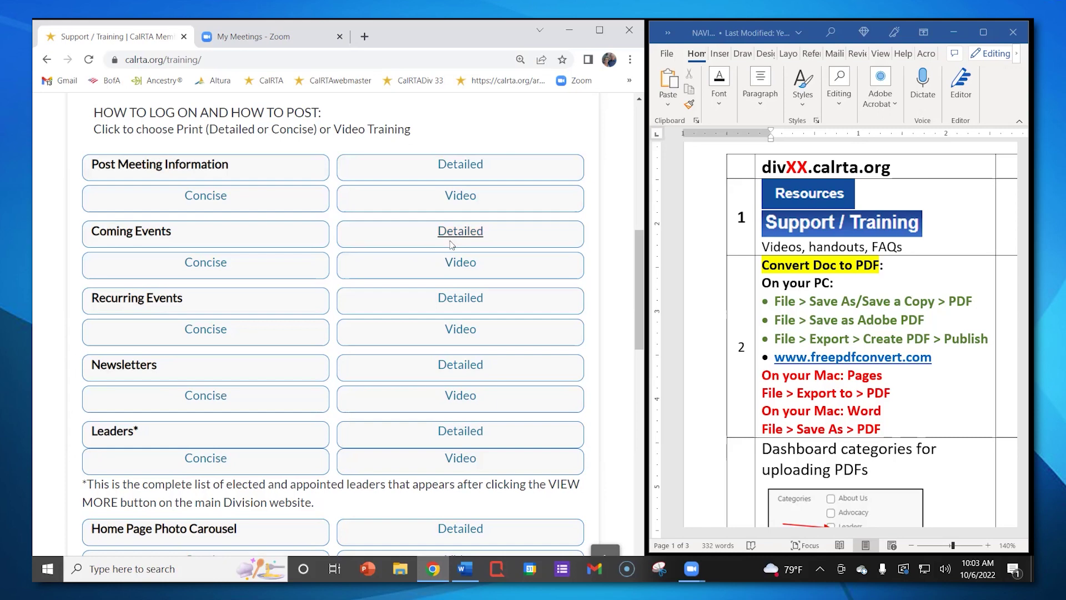
scroll(274, 228, "down", 3)
scroll(186, 201, "down", 1)
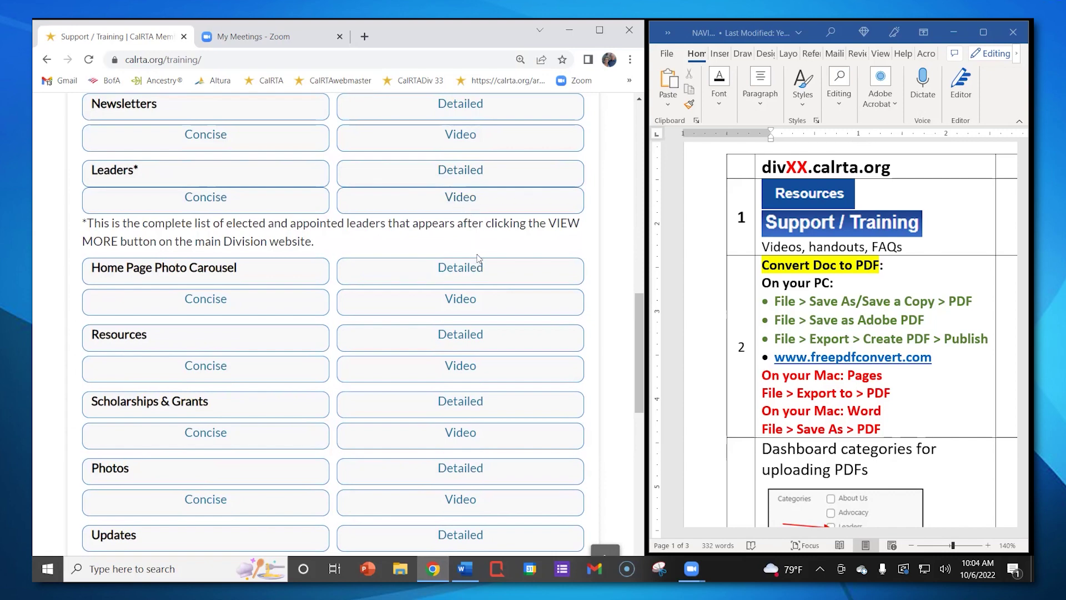
scroll(489, 262, "up", 10)
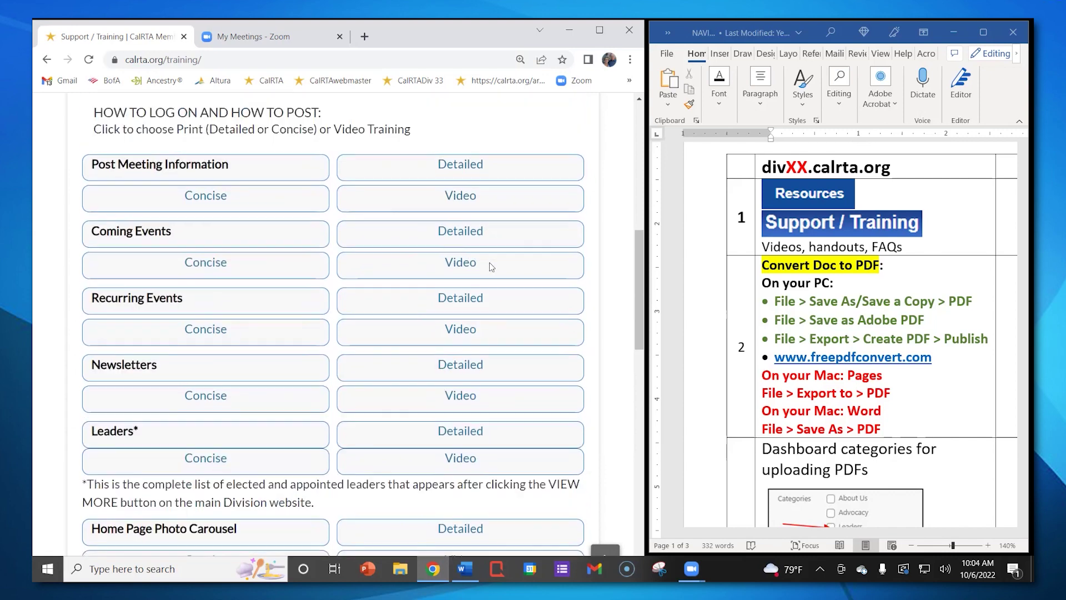
scroll(494, 265, "up", 4)
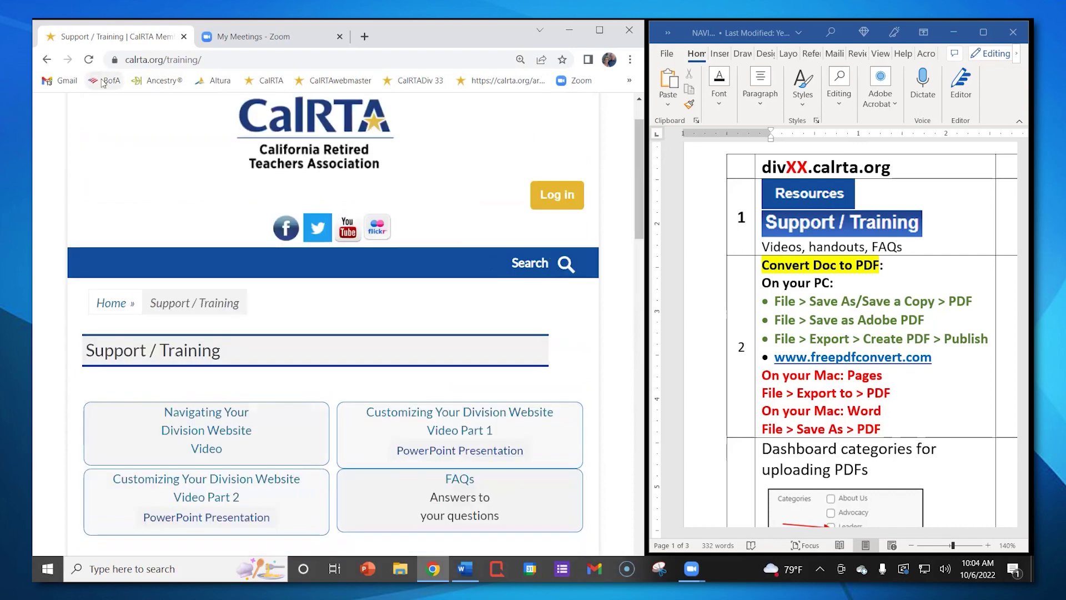
left_click(48, 60)
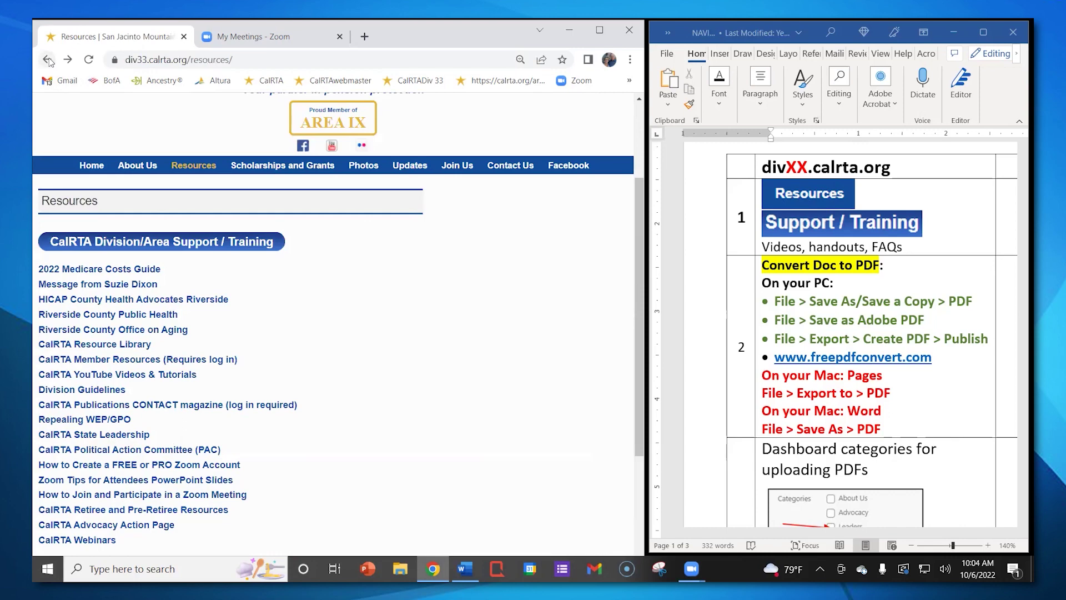
left_click(47, 62)
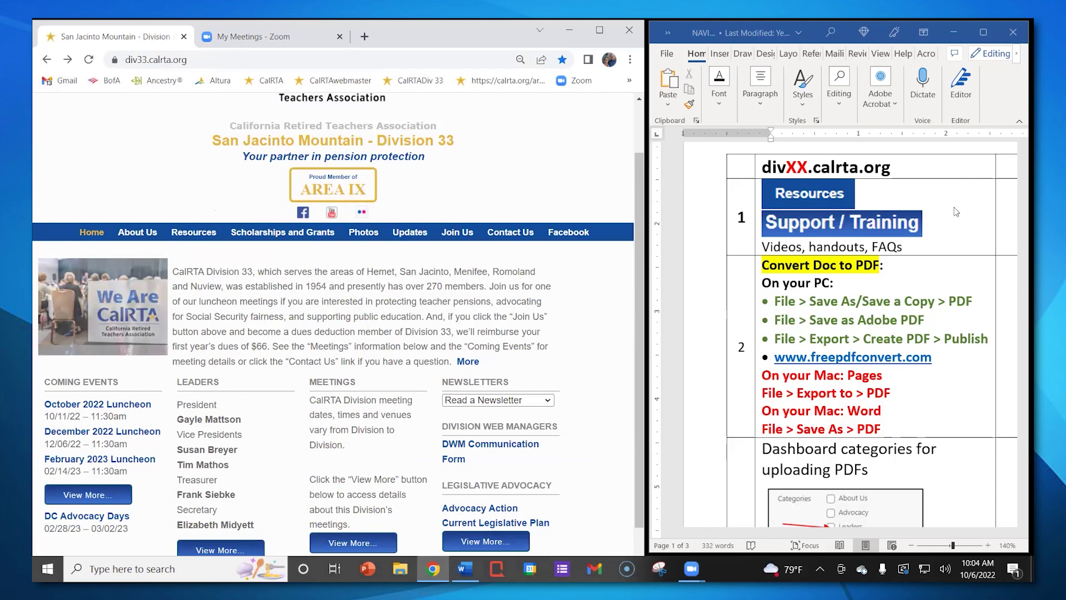
Highlight the support contact e-mail above the table in the Word handout and return to the table's instructions
scroll(954, 208, "up", 1)
left_click_drag(821, 532, 902, 531)
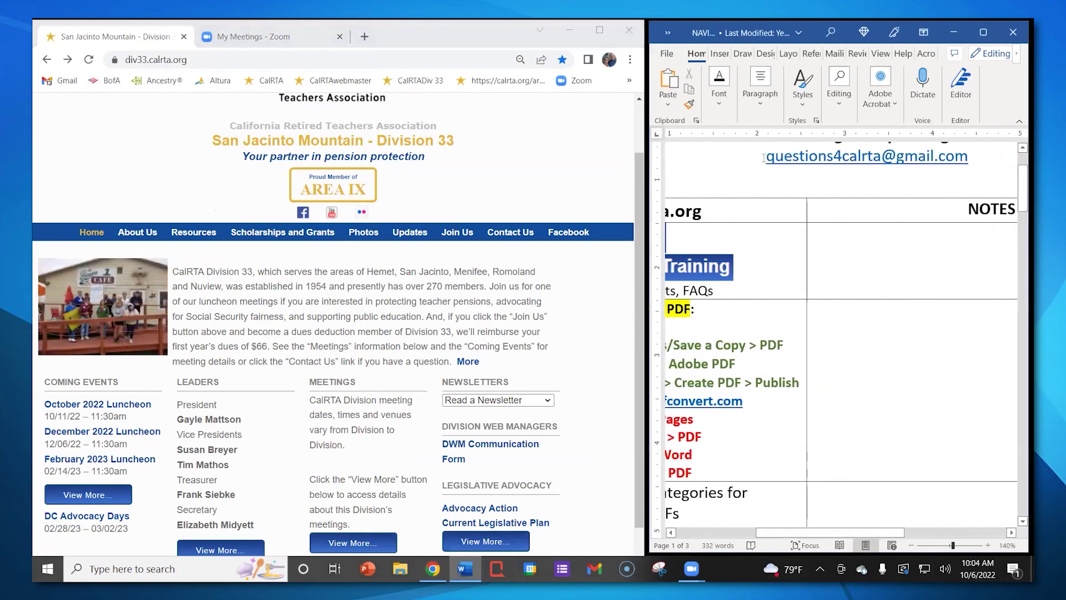
left_click_drag(768, 157, 973, 167)
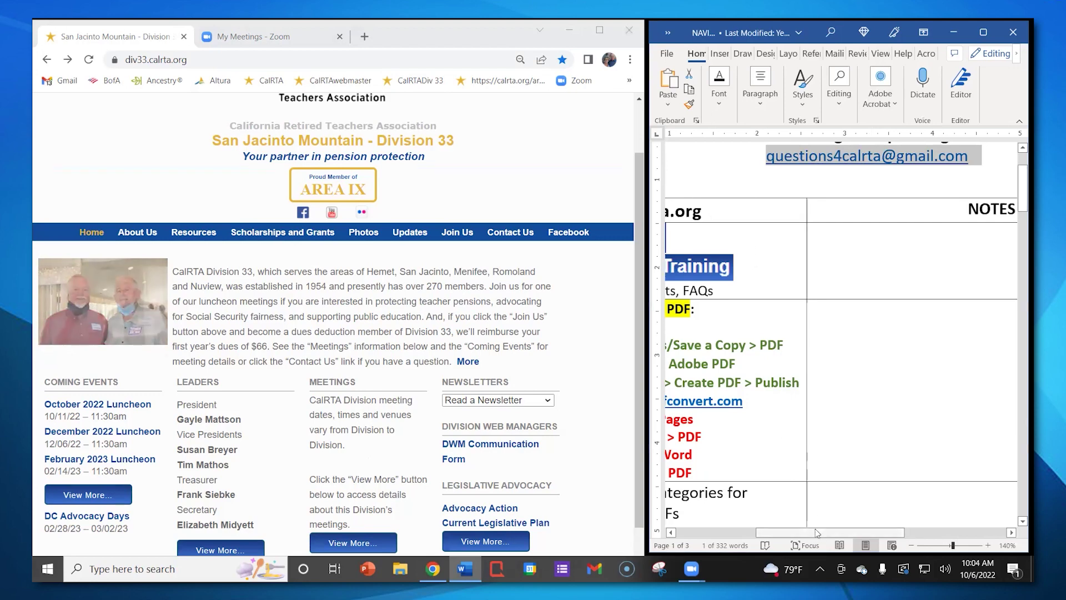
left_click_drag(815, 532, 734, 532)
scroll(911, 205, "down", 1)
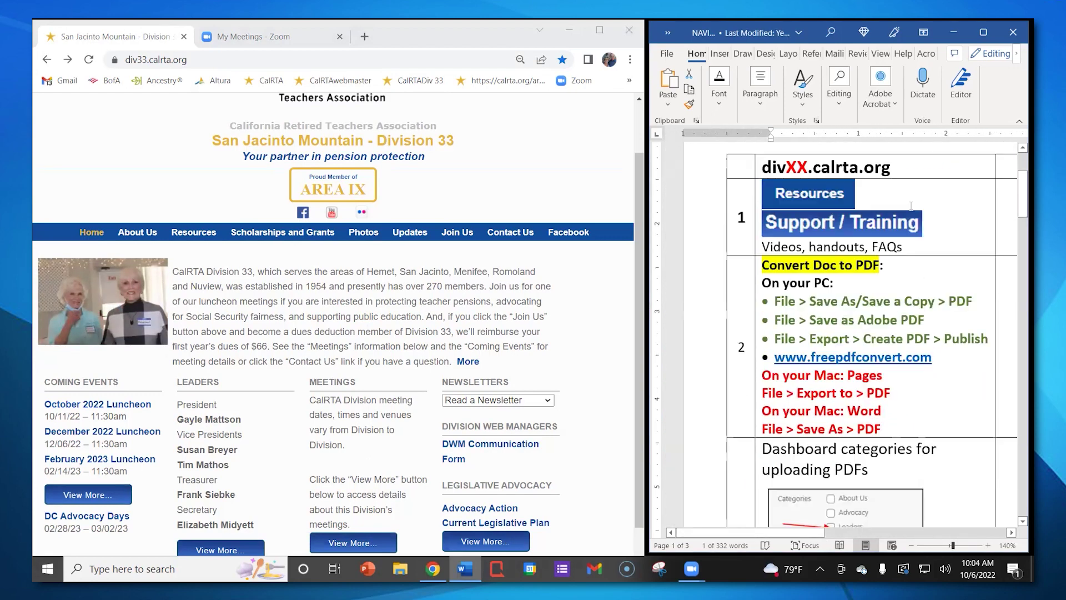
Minimize the browser and highlight the four PC options under Convert Doc to PDF in the handout
scroll(911, 206, "down", 2)
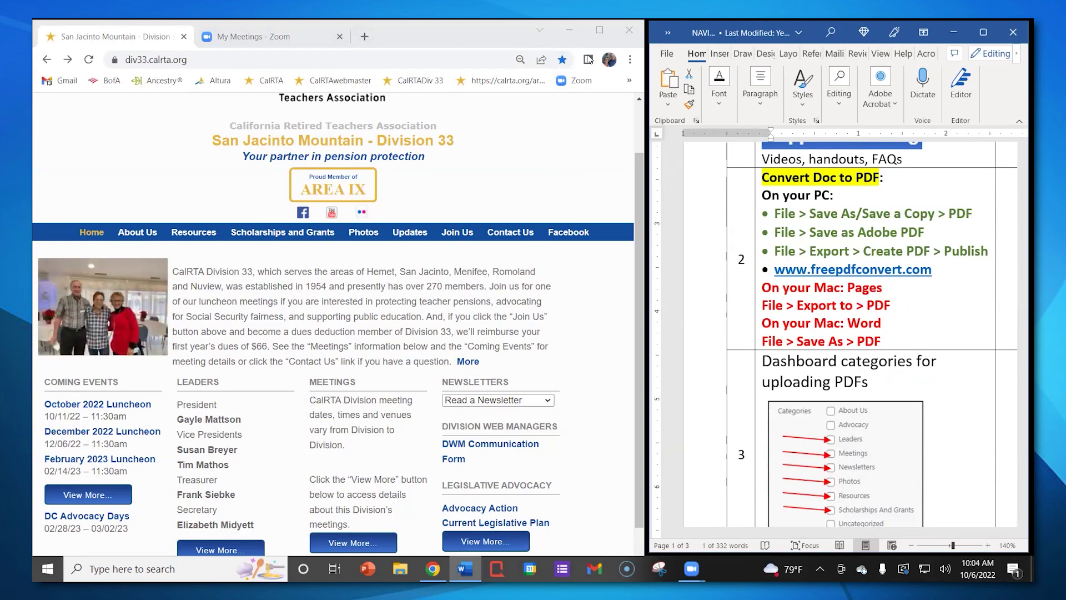
left_click(570, 31)
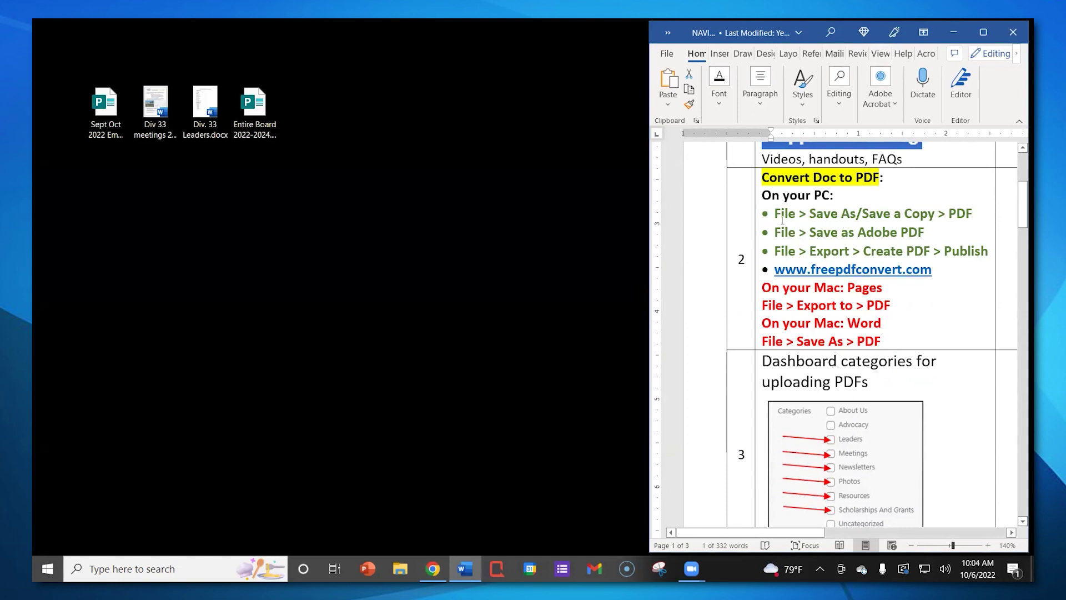
left_click_drag(776, 213, 931, 270)
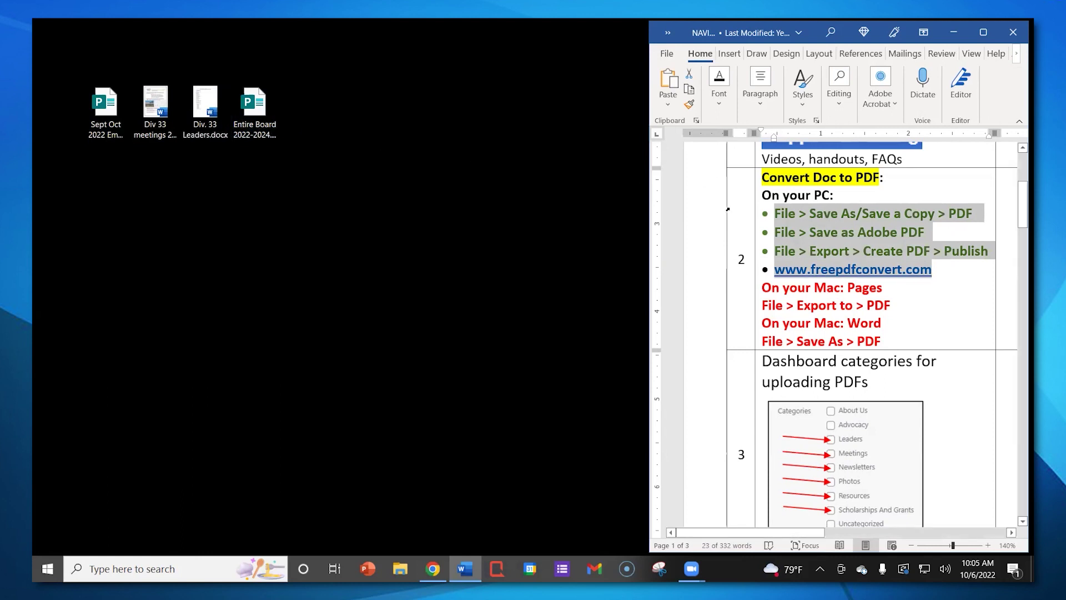
left_click(769, 212)
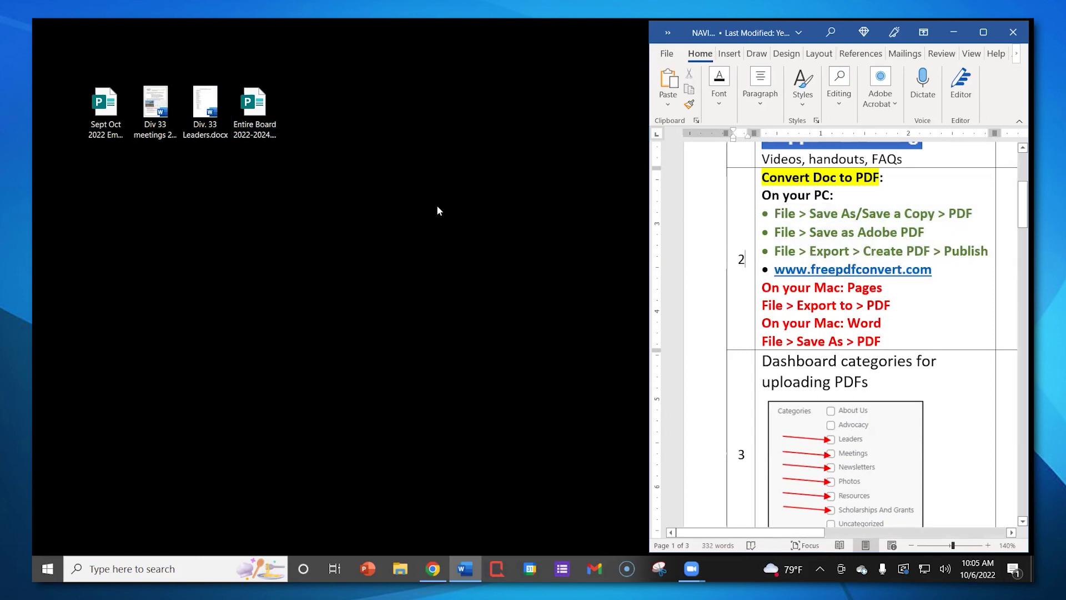
Open the desktop file Sept Oct 2022 Email Color.pub in Publisher and highlight the handout's File > Save As/Save a Copy > PDF line
left_click_drag(105, 108, 316, 204)
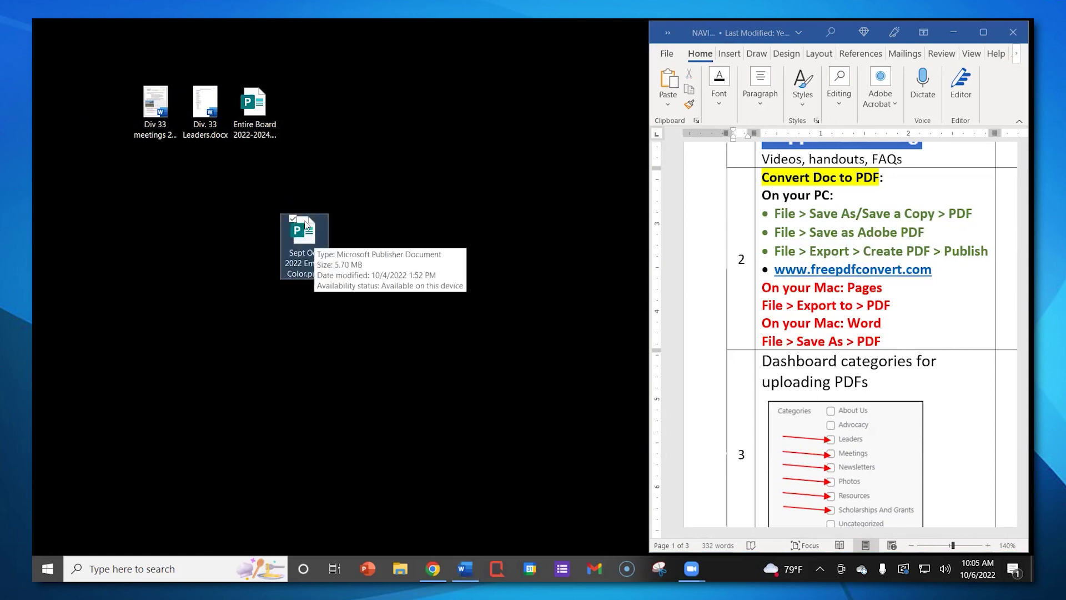
double_click(305, 234)
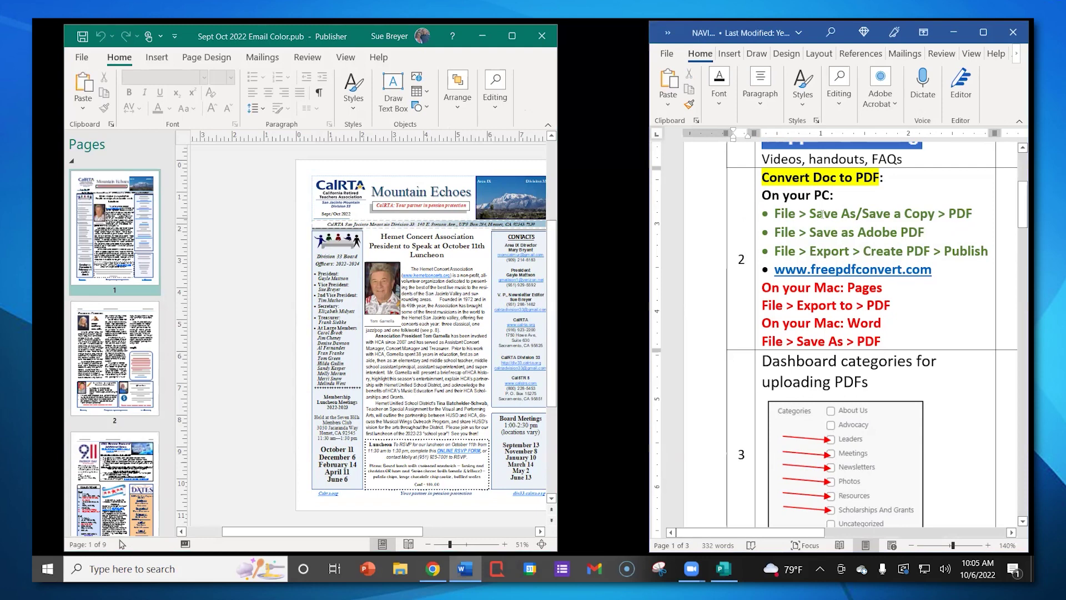
left_click_drag(775, 213, 981, 217)
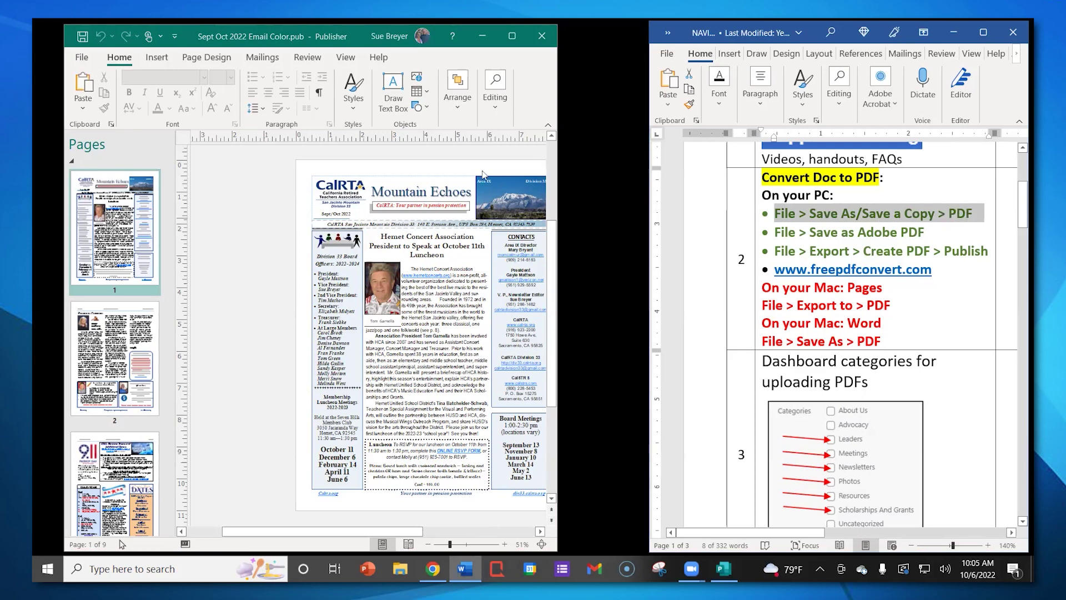
Save a PDF copy of the newsletter to the Desktop as Sept Oct 2022 Email Color.pdf
left_click(82, 57)
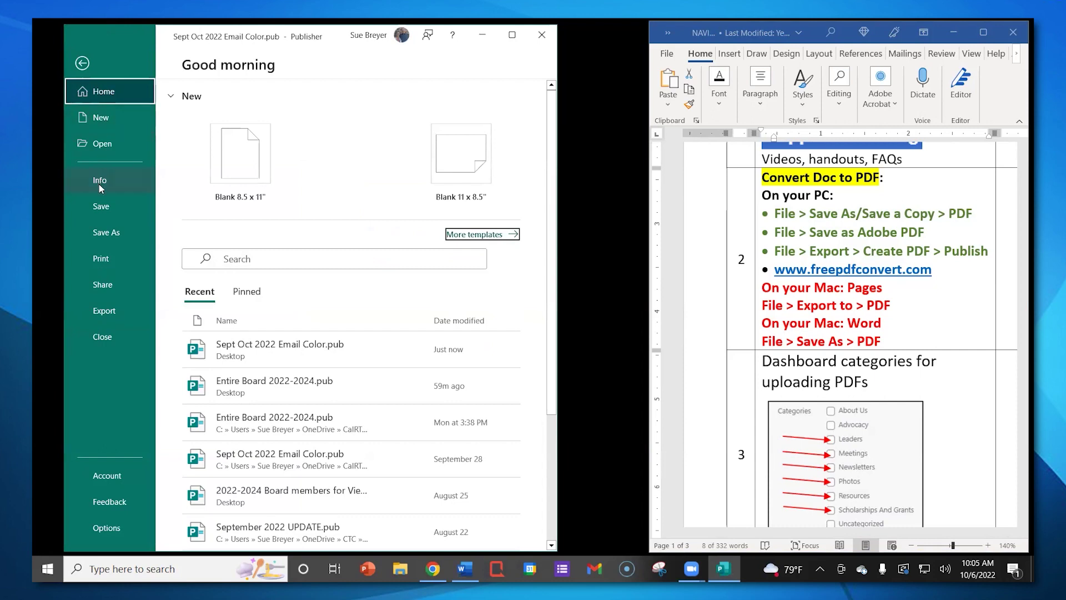
left_click(113, 234)
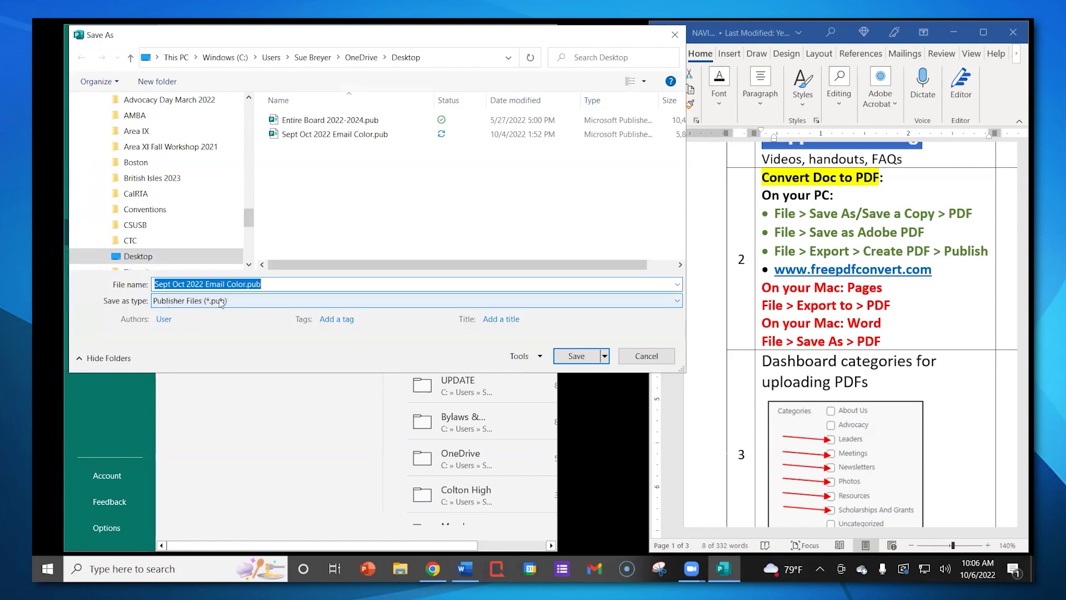
left_click(679, 301)
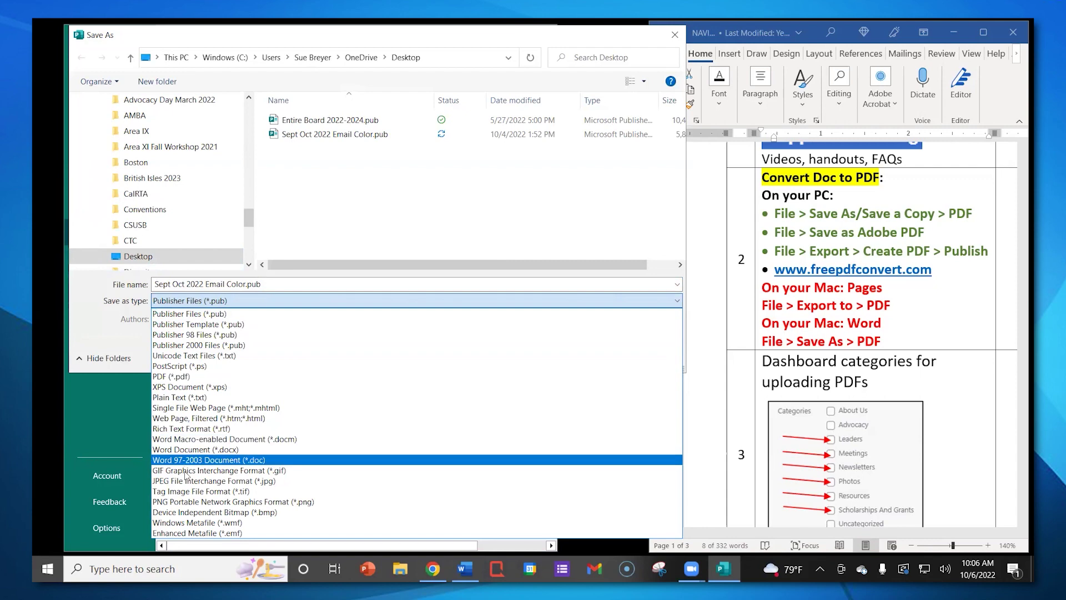
left_click(181, 378)
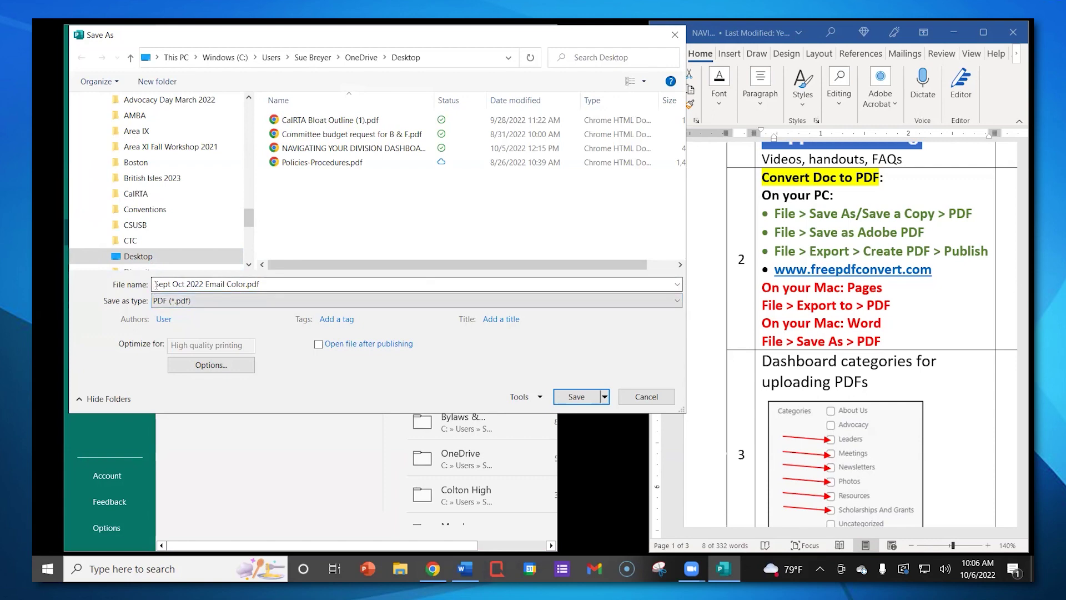
left_click(272, 285)
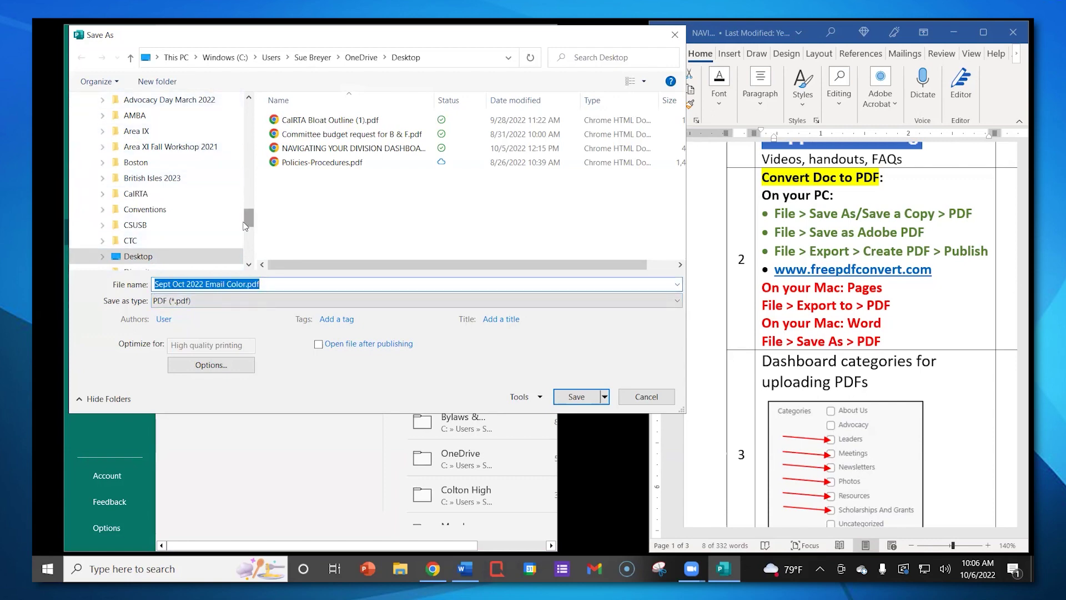
left_click_drag(248, 218, 248, 102)
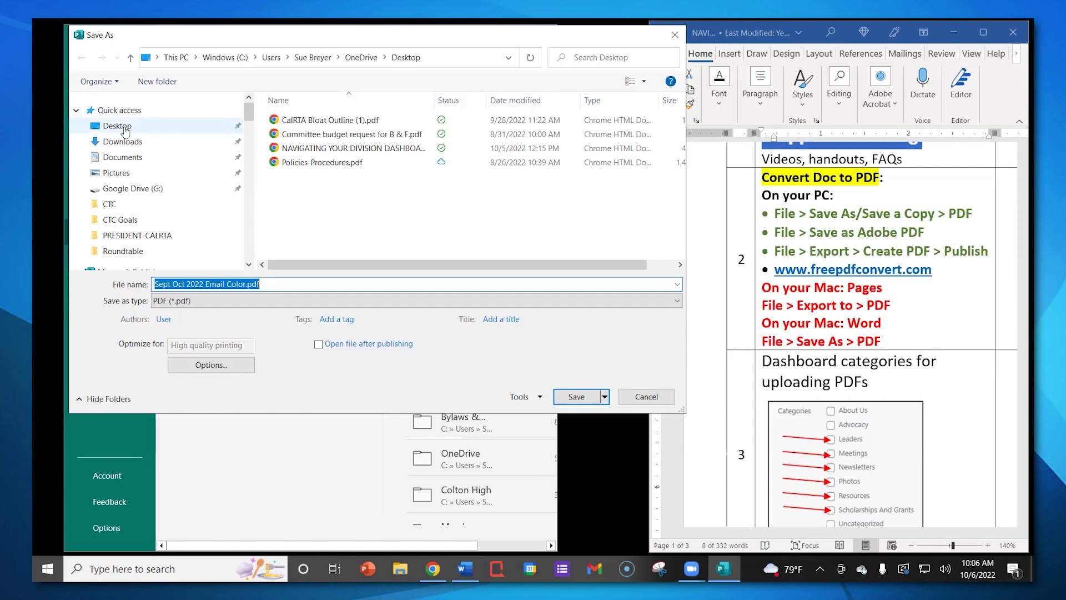
mouse_move(247, 114)
left_mouse_down()
mouse_move(247, 178)
mouse_move(248, 111)
left_mouse_up()
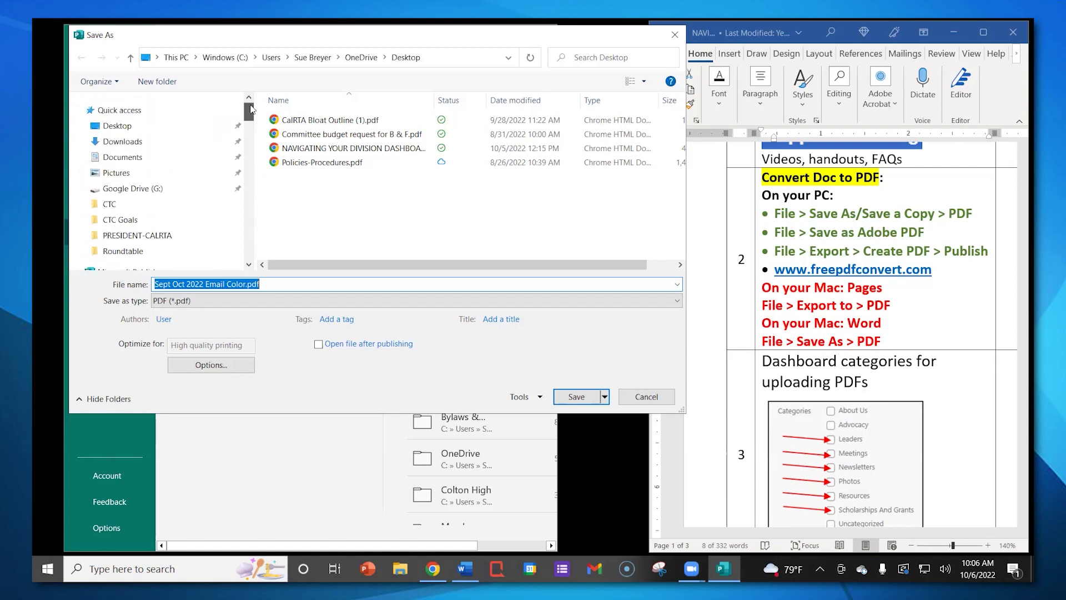
left_click(114, 127)
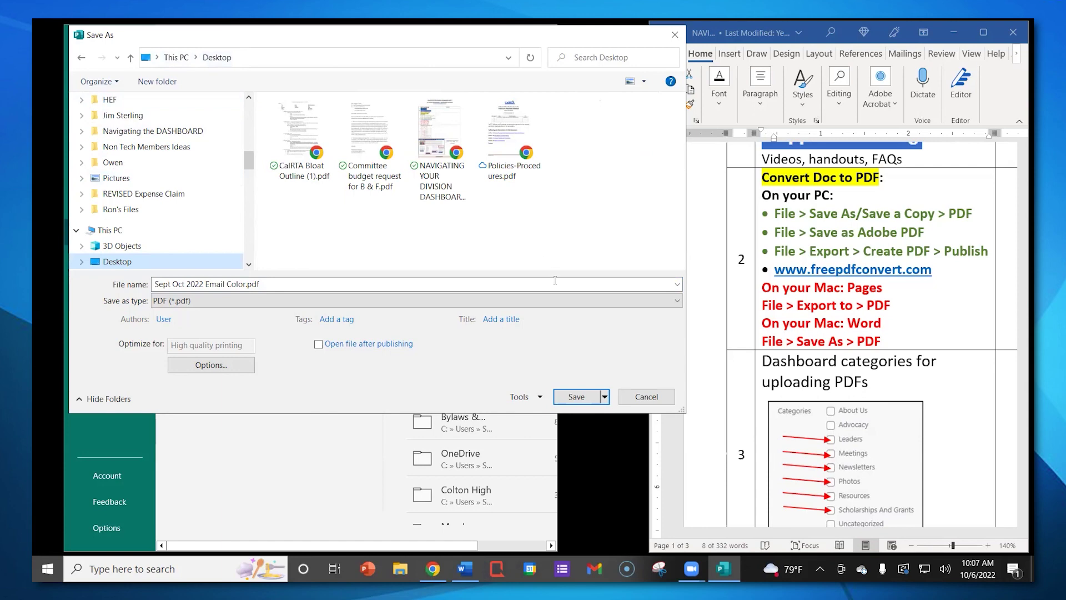
left_click(575, 398)
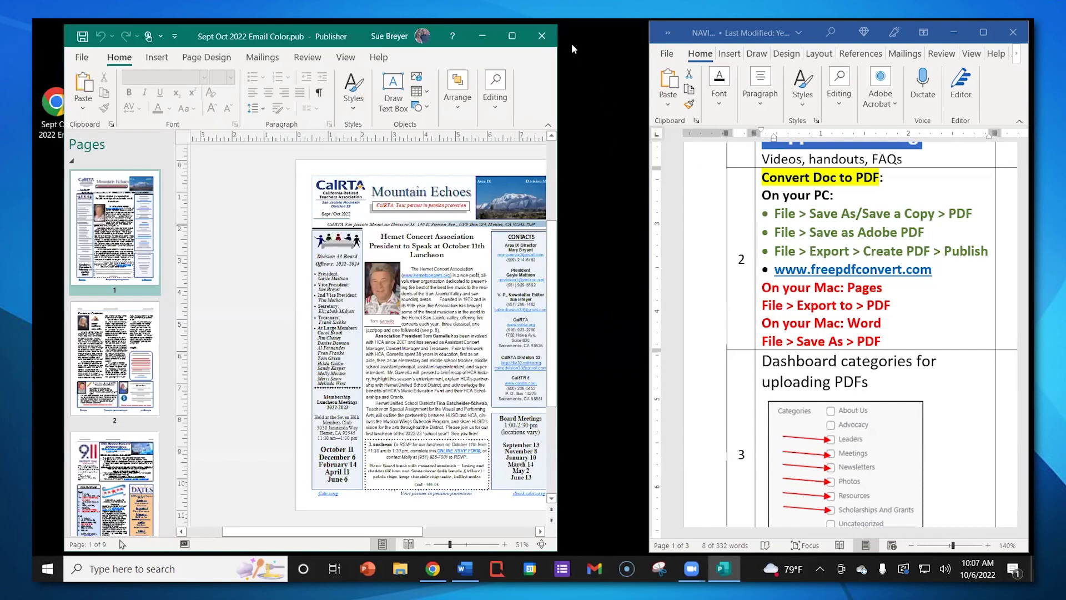
Close the publication and arrange the new newsletter PDF directly below its Publisher file on the desktop
left_click(543, 38)
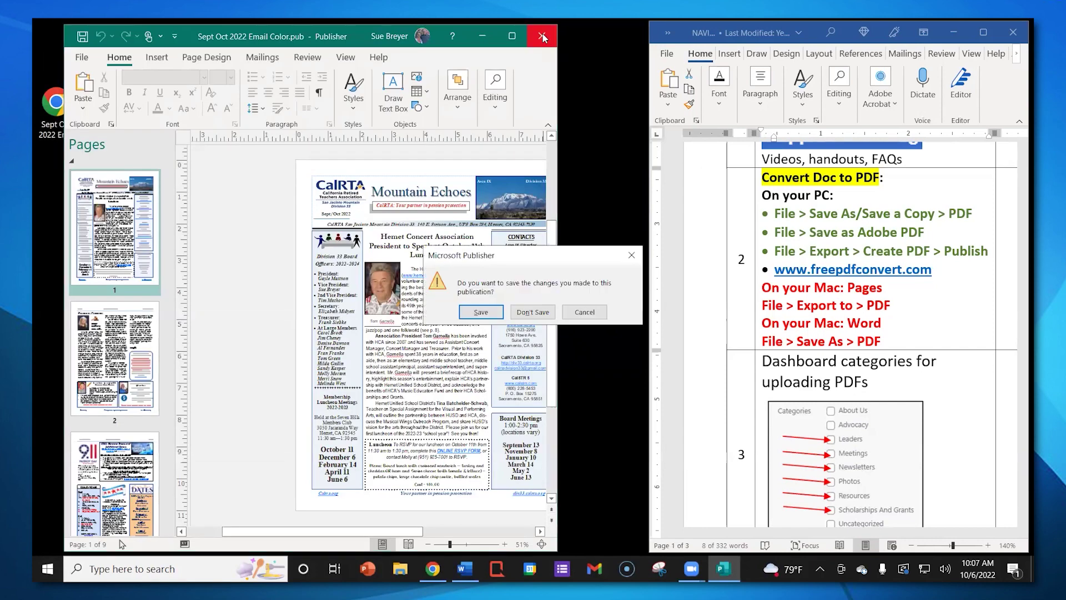
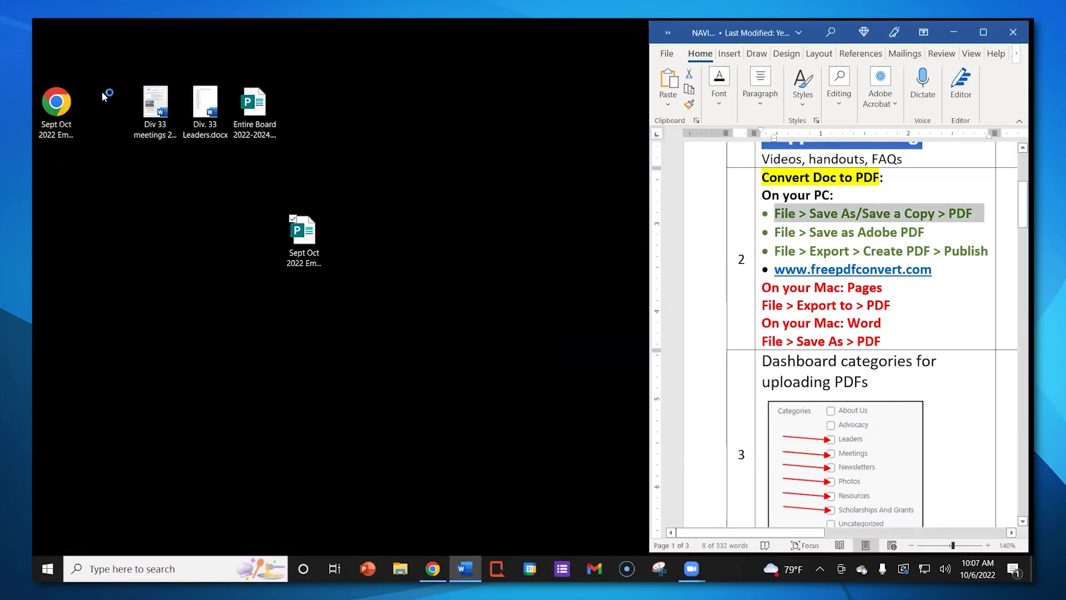
left_click_drag(54, 102, 154, 176)
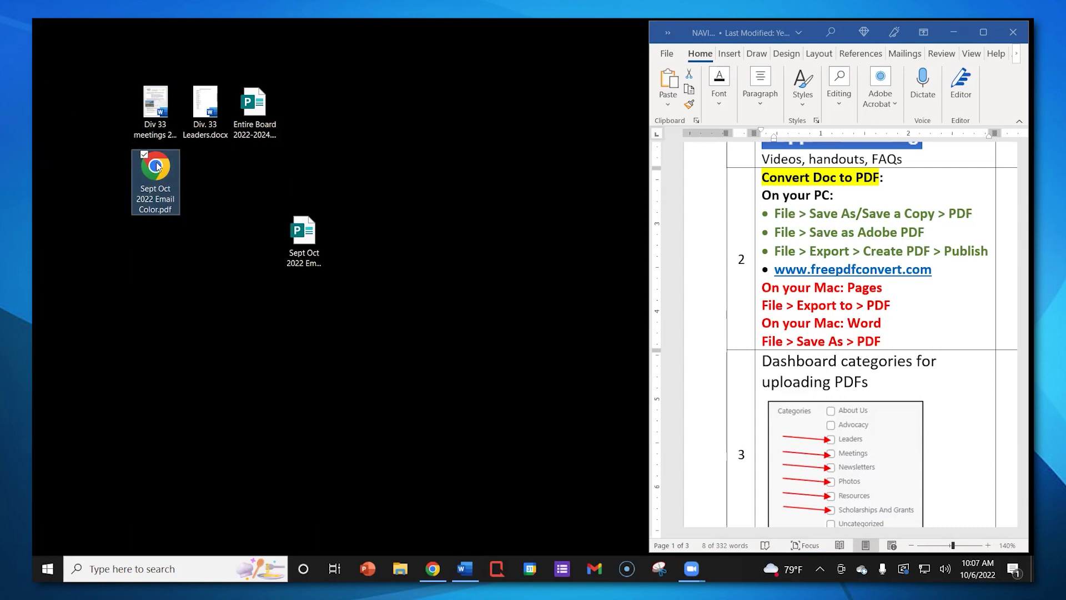
left_click_drag(157, 167, 250, 277)
left_click_drag(307, 236, 256, 241)
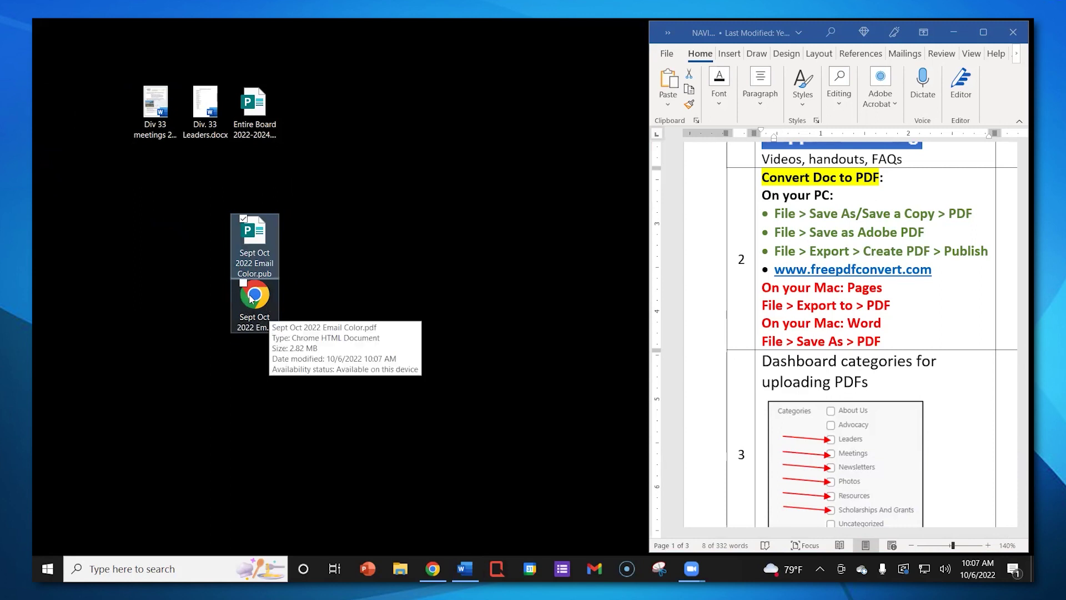
Highlight the handout's File > Save as Adobe PDF line and the File > Save As > PDF line for Word on Mac
left_click(771, 236)
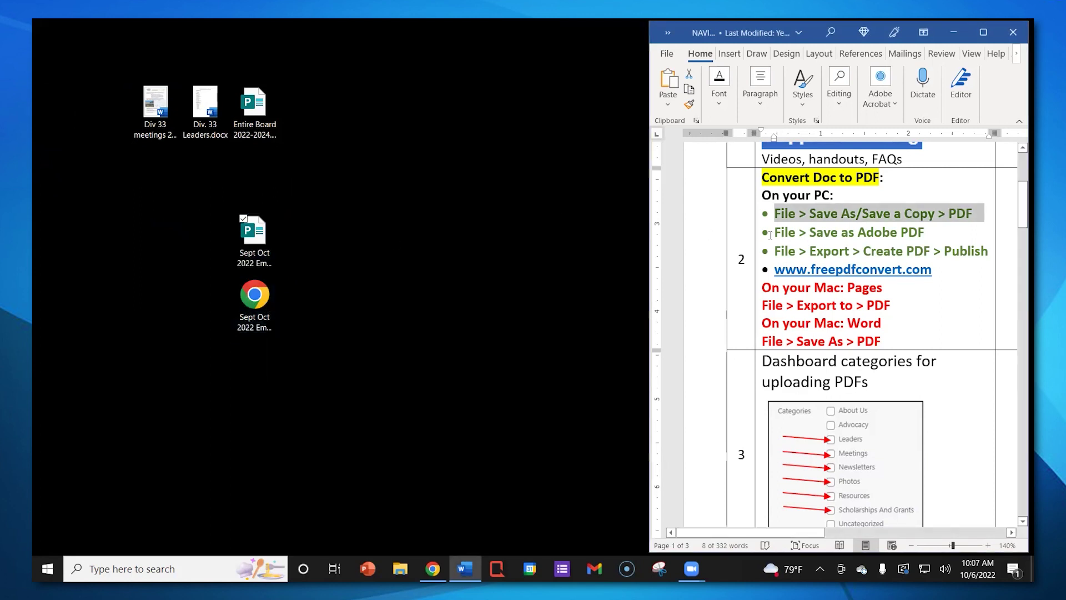
left_click_drag(776, 234, 928, 236)
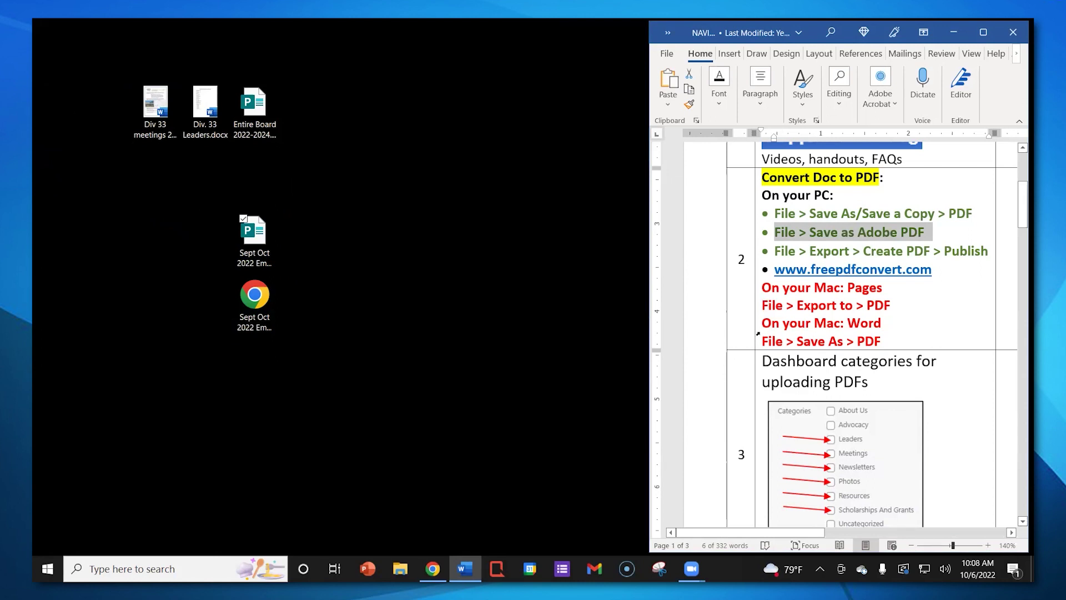
left_click_drag(763, 341, 909, 339)
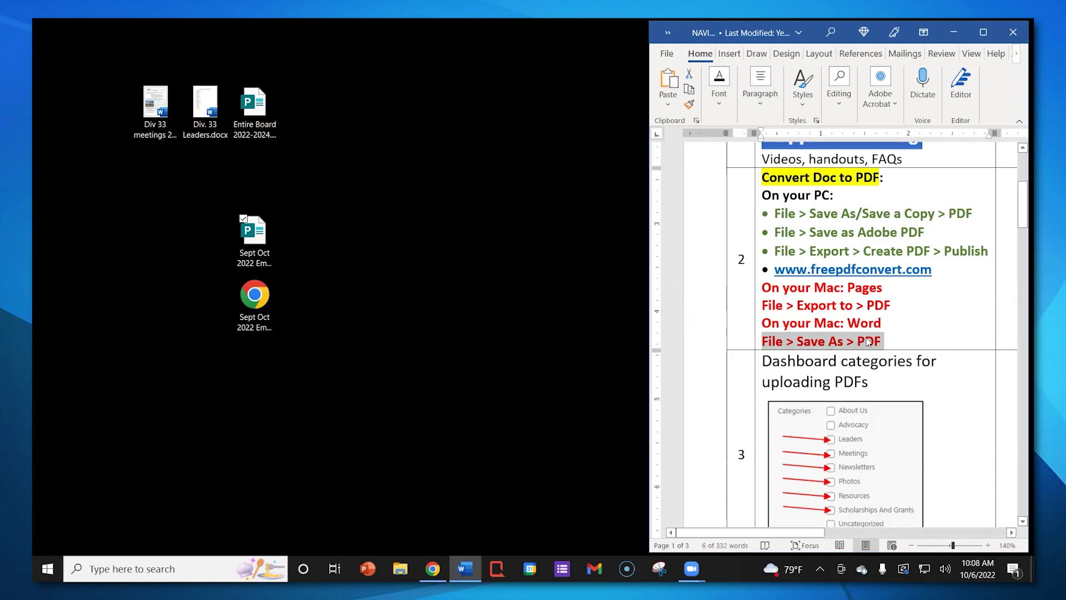
left_click(255, 239)
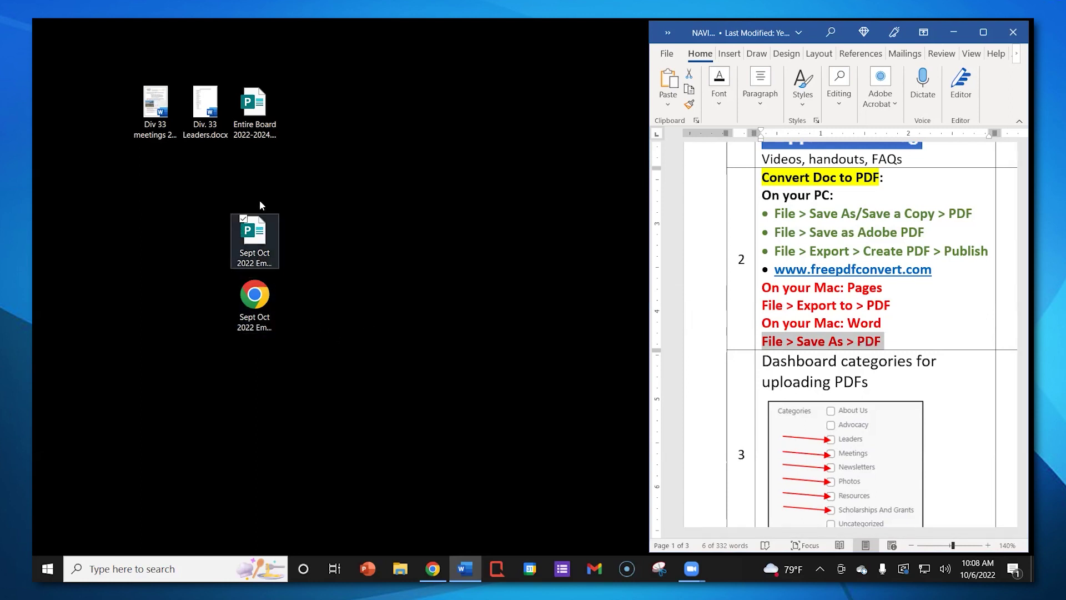
left_click(255, 236)
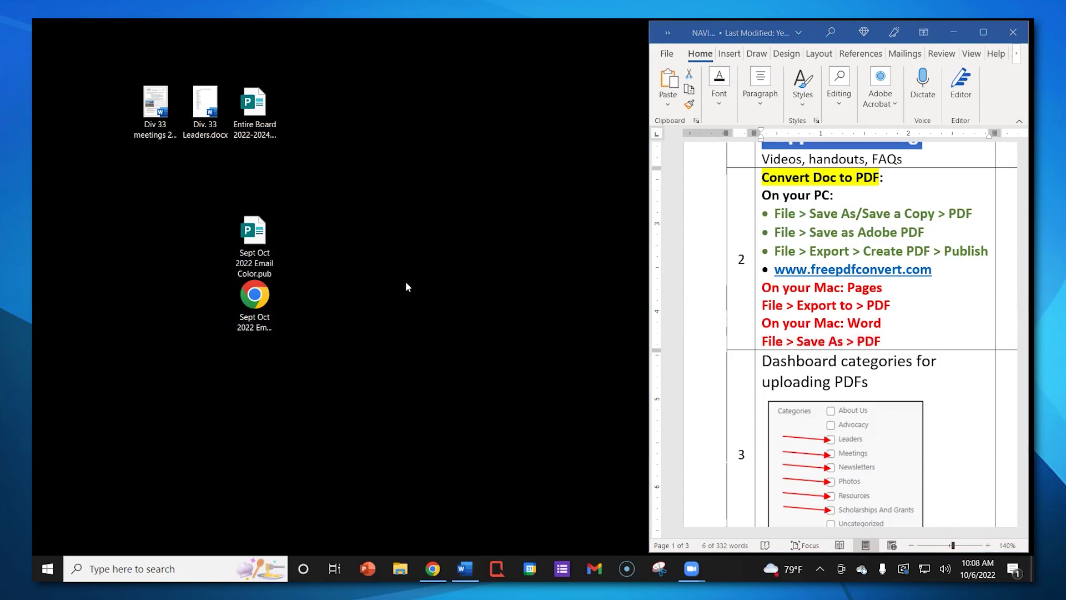
Open Div 33 meetings 2022-23.docx, widen its window, and save it to the Desktop as an Adobe PDF
double_click(158, 101)
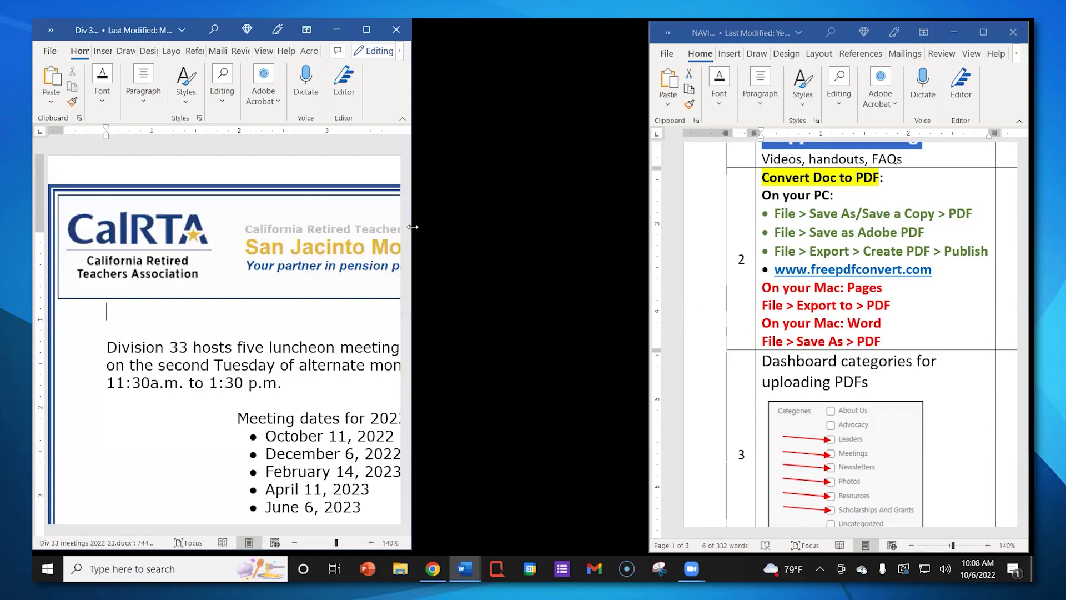
left_click_drag(412, 227, 622, 217)
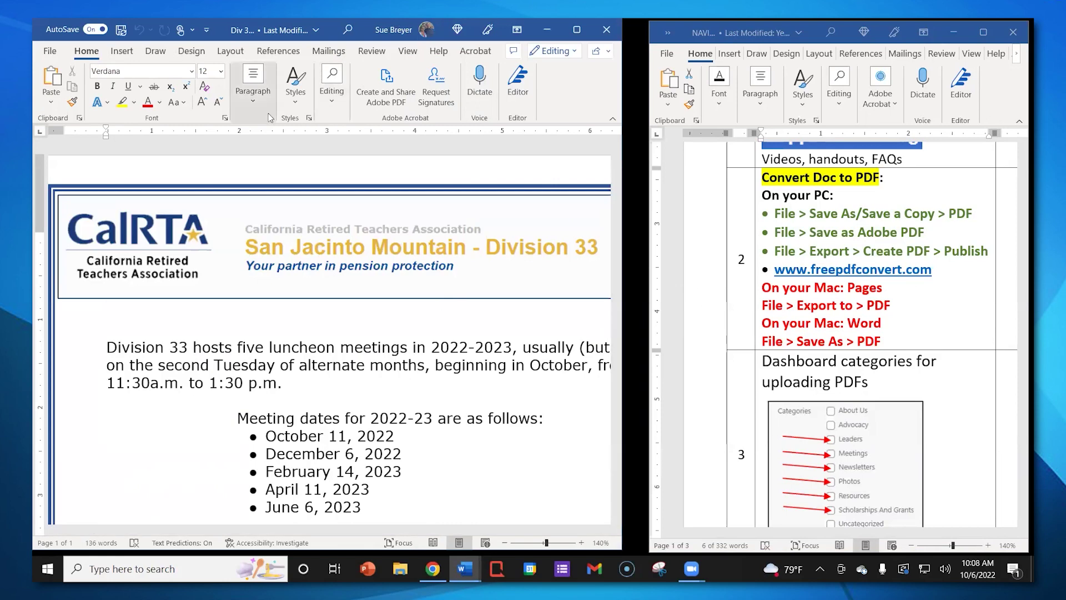
left_click(50, 51)
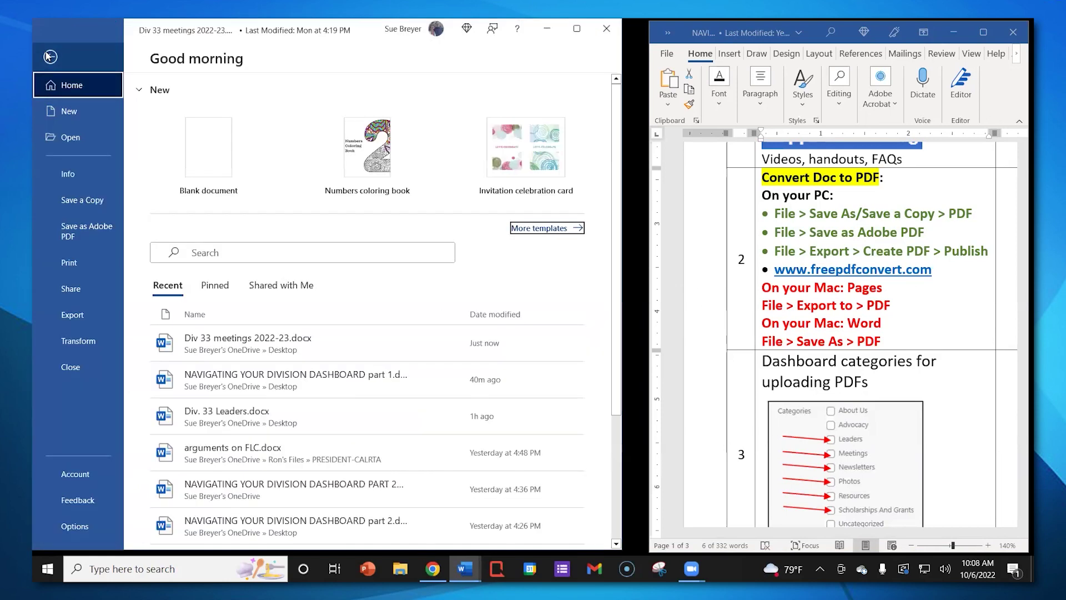
left_click(77, 238)
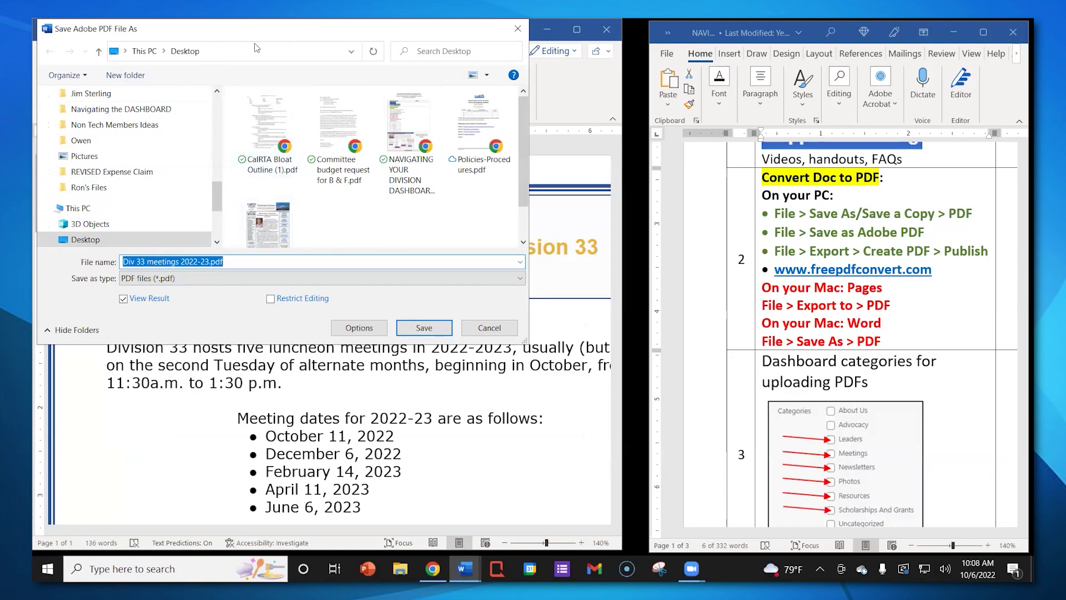
scroll(219, 187, "up", 5)
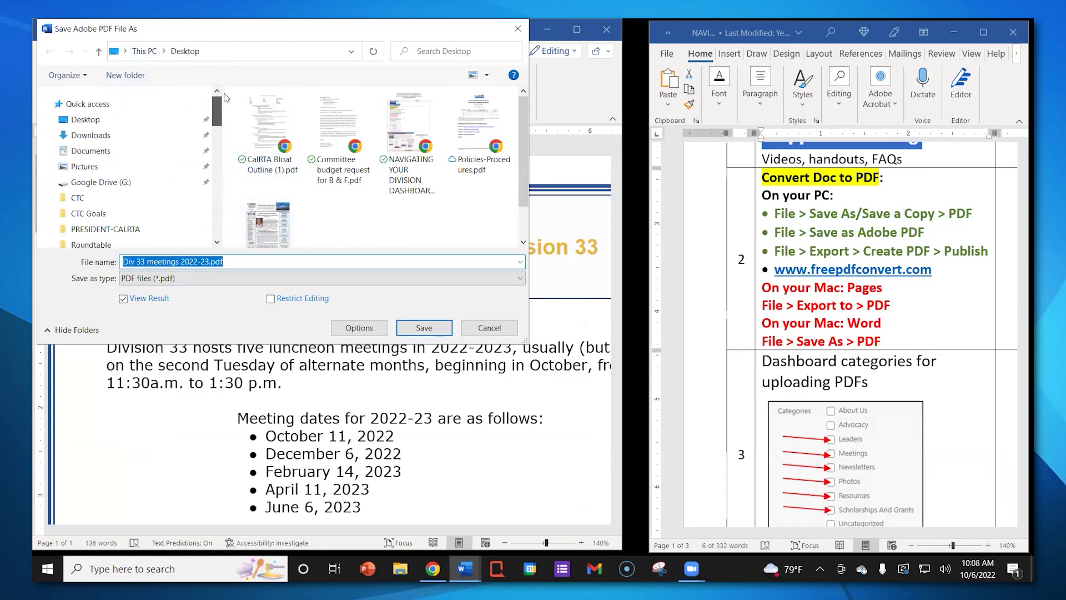
left_click(80, 120)
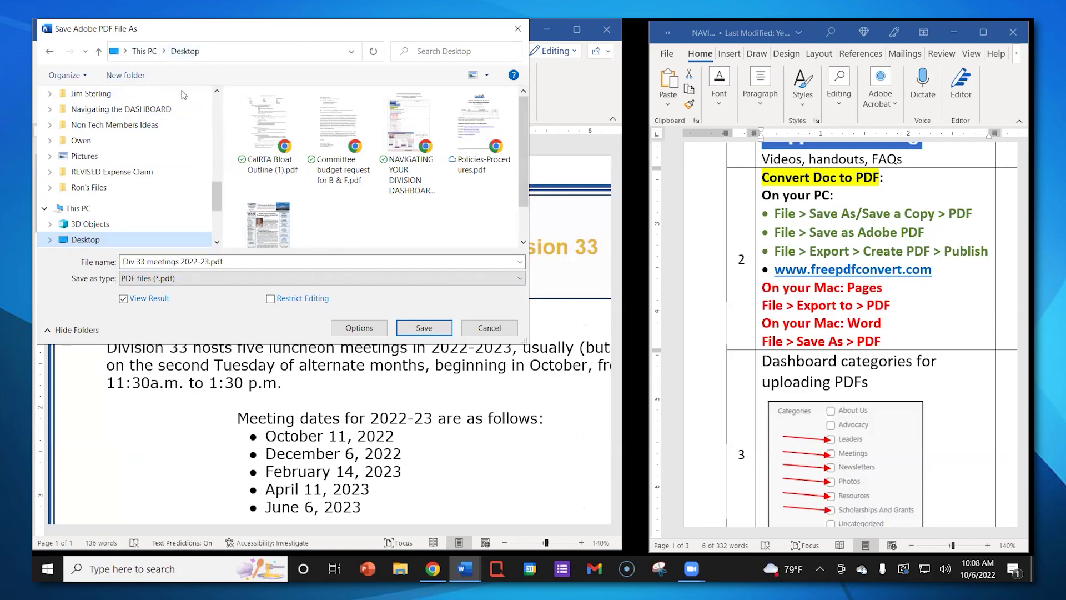
left_click(429, 329)
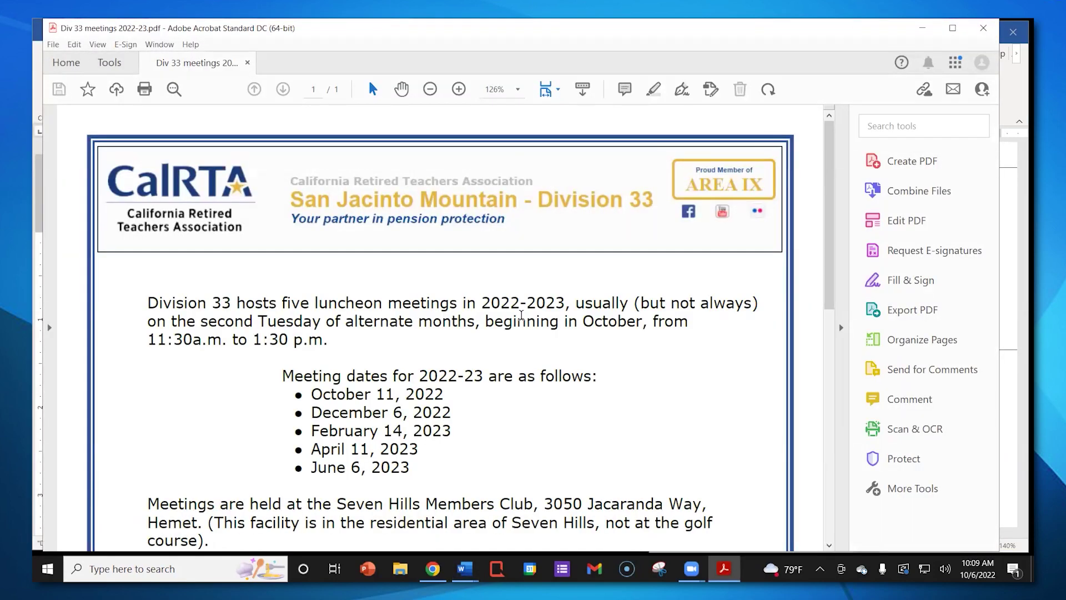
Look over the meetings PDF in Acrobat, decline making Acrobat the default PDF application, and close both the PDF and the Word document
scroll(525, 358, "down", 3)
scroll(525, 358, "up", 3)
left_click(985, 32)
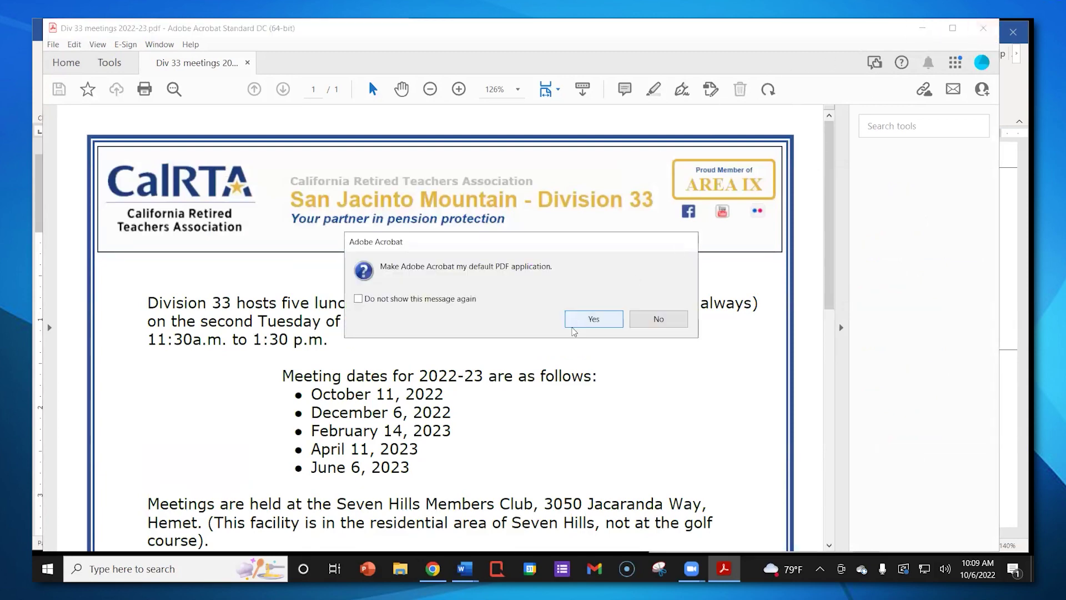
left_click(655, 318)
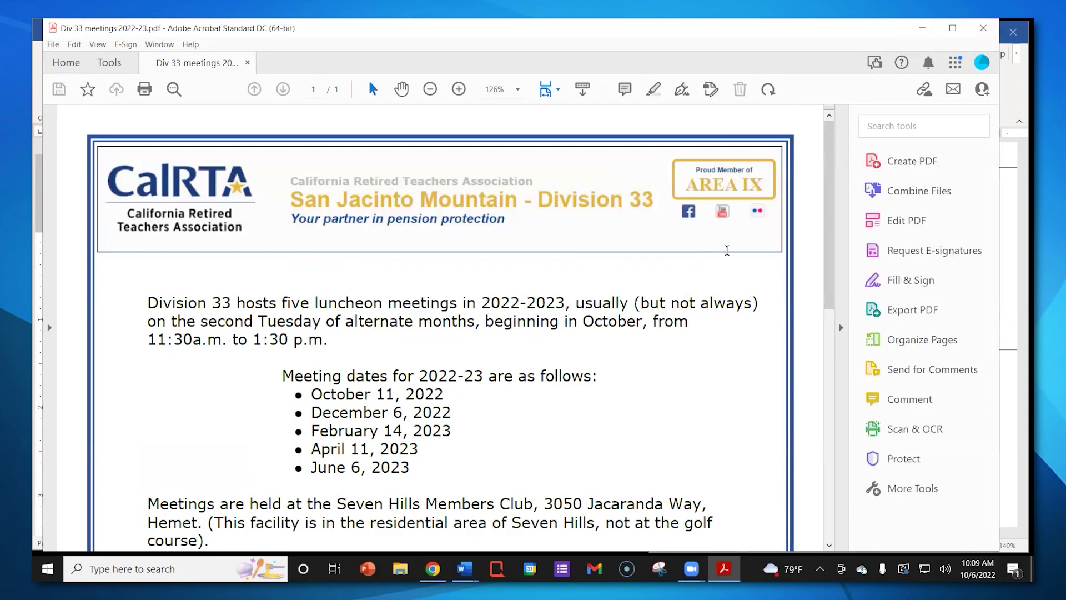
left_click(973, 32)
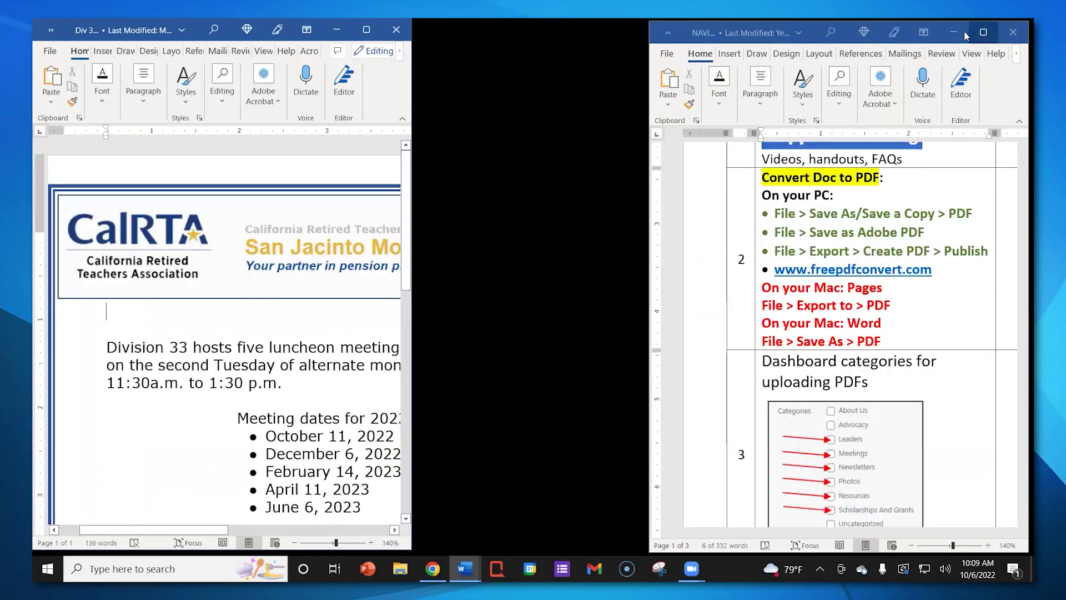
left_click(396, 31)
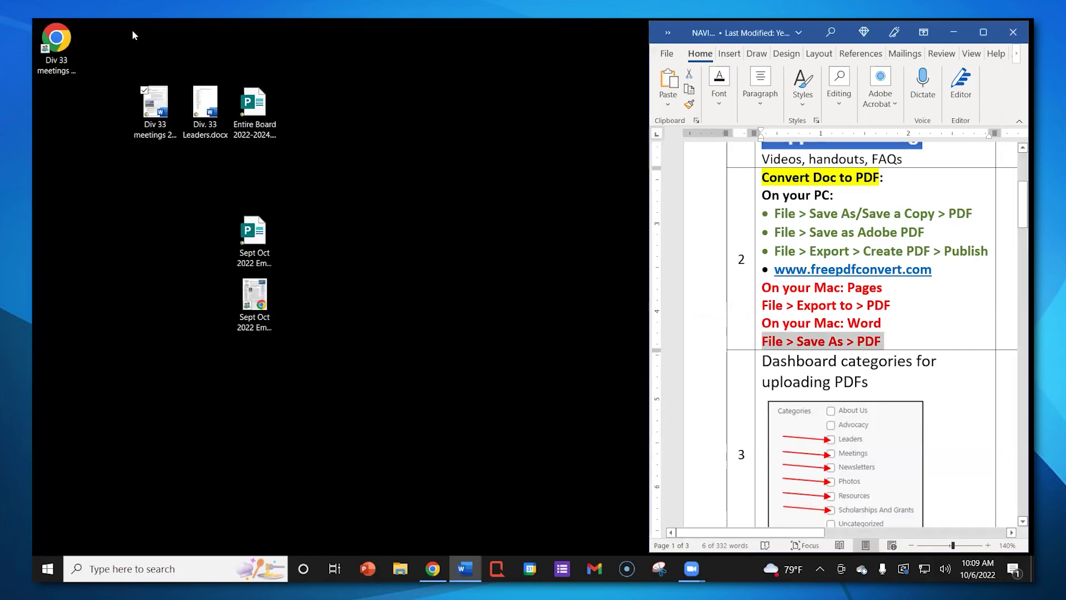
Arrange the Div 33 meetings Word file and its PDF one above the other, beside the newsletter pair on the desktop
left_click_drag(54, 45, 167, 309)
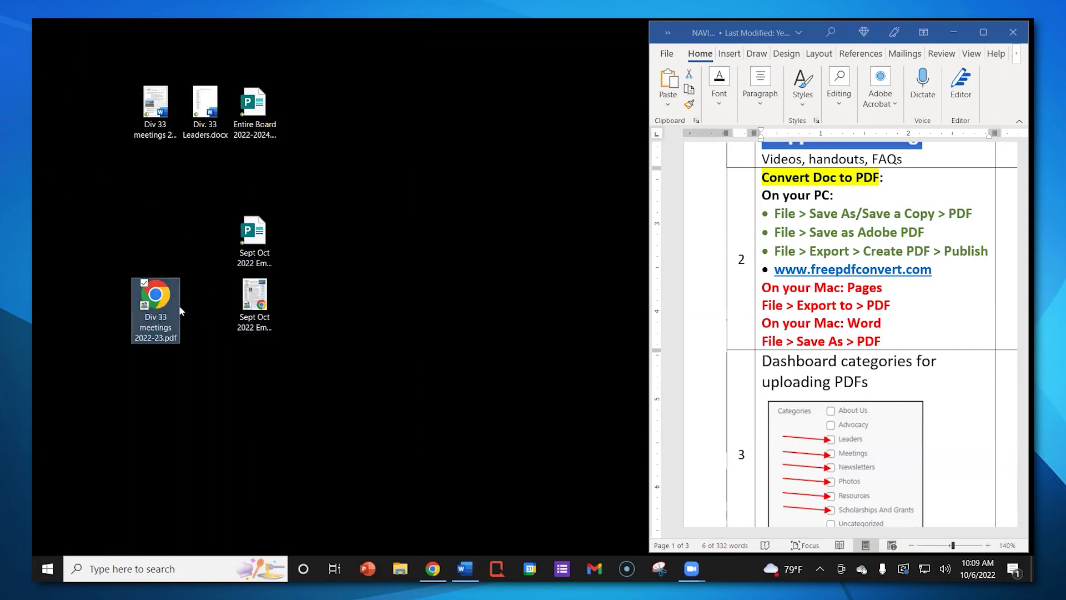
left_click_drag(158, 104, 148, 237)
left_click(411, 186)
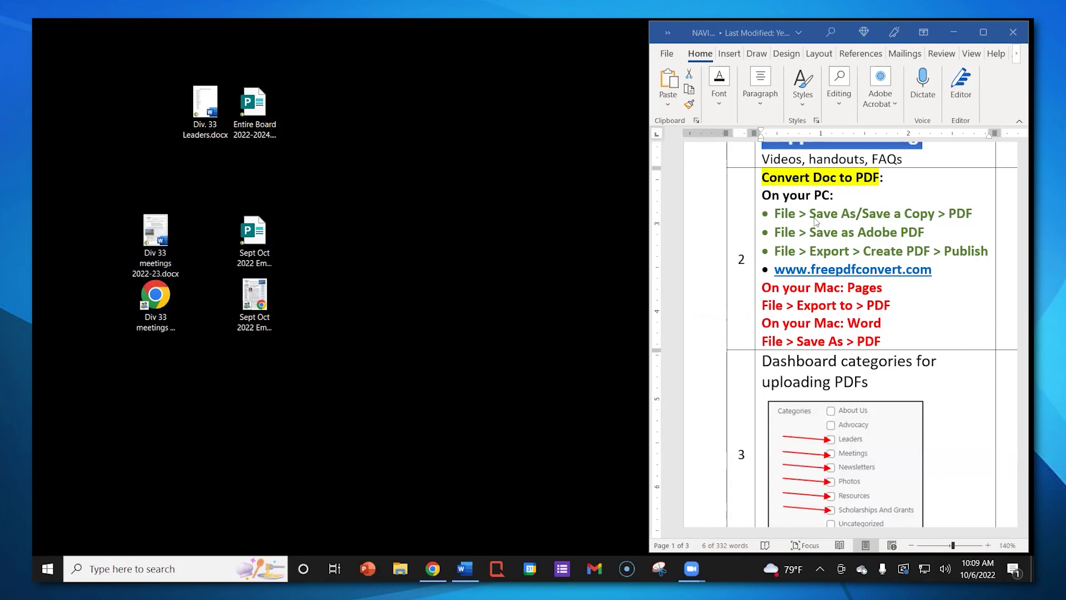
Highlight File > Export > Create PDF in the handout's PC options and the File > Export to > PDF line for Pages on Mac
left_click(778, 254)
left_click_drag(776, 251, 918, 251)
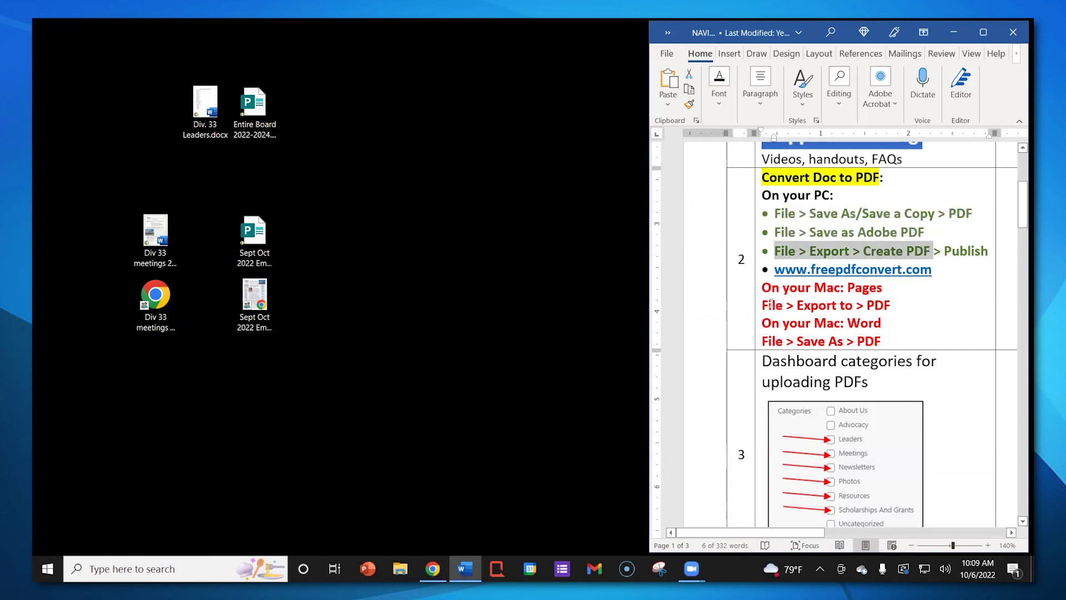
left_click_drag(765, 305, 897, 306)
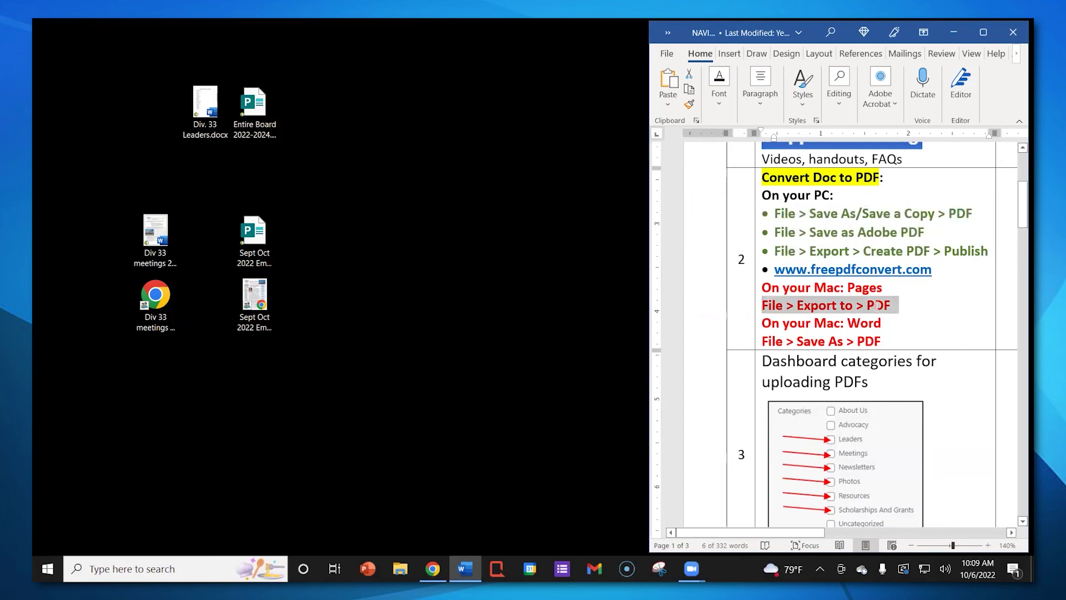
Open Div. 33 Leaders.docx, widen its window, and export it to the Desktop as an Adobe PDF named Div. 33 Leaders.pdf
double_click(202, 96)
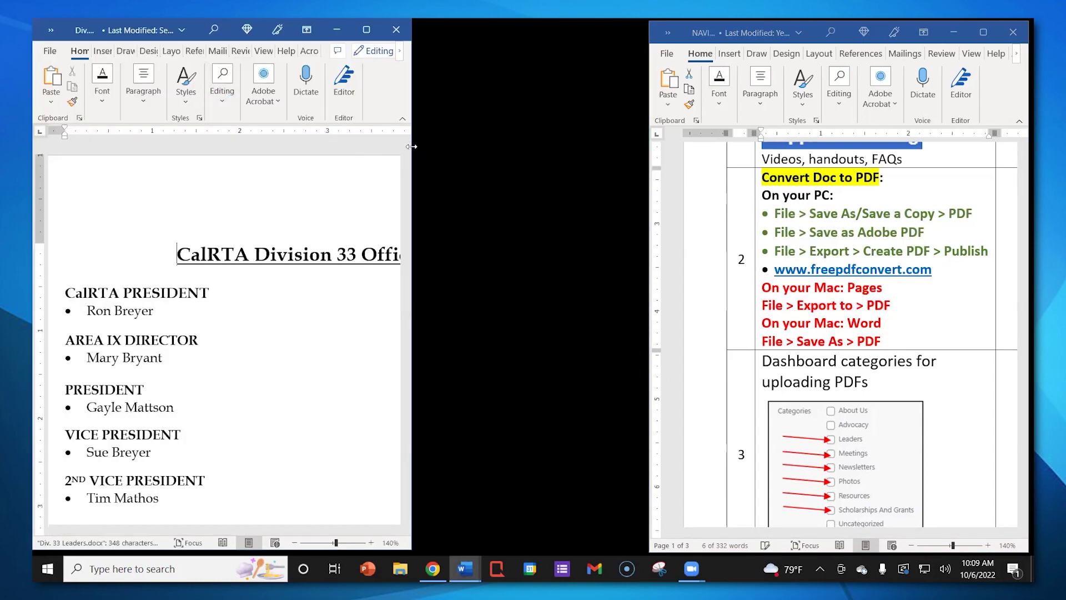
left_click_drag(413, 146, 623, 146)
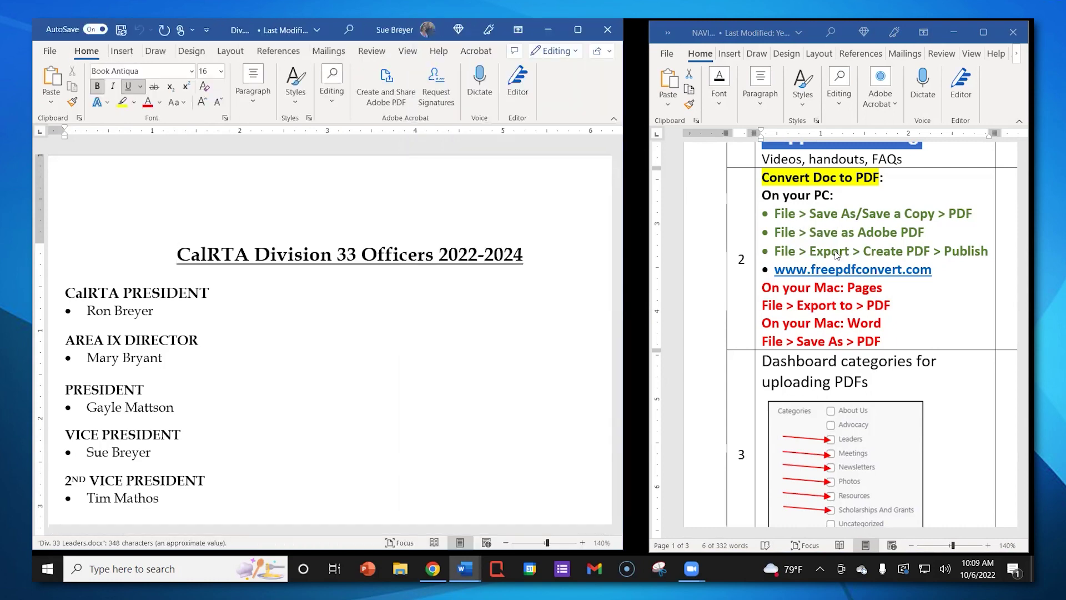
left_click(50, 51)
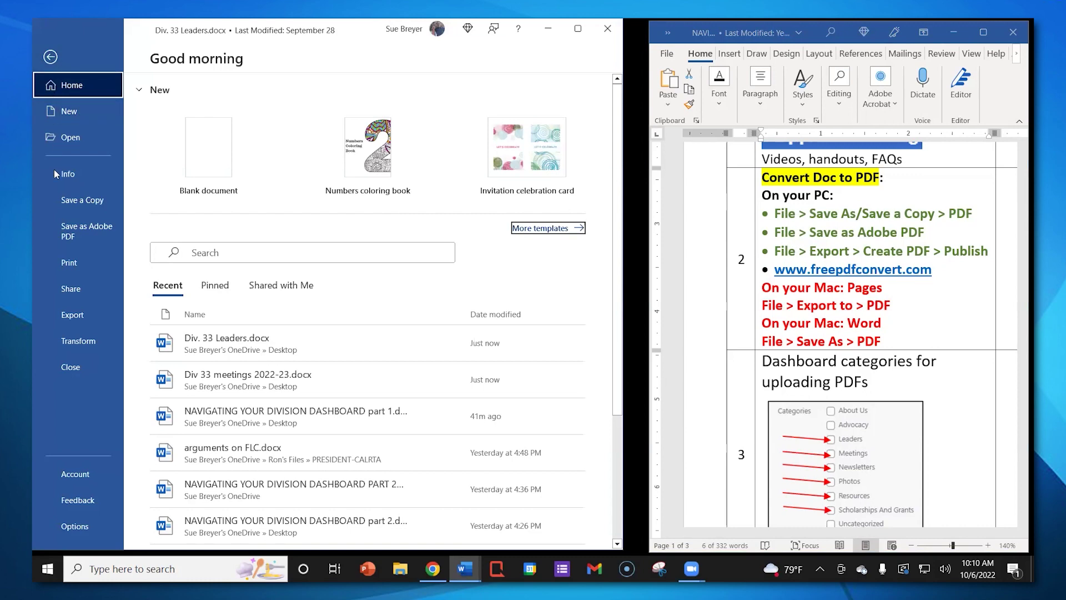
left_click(79, 316)
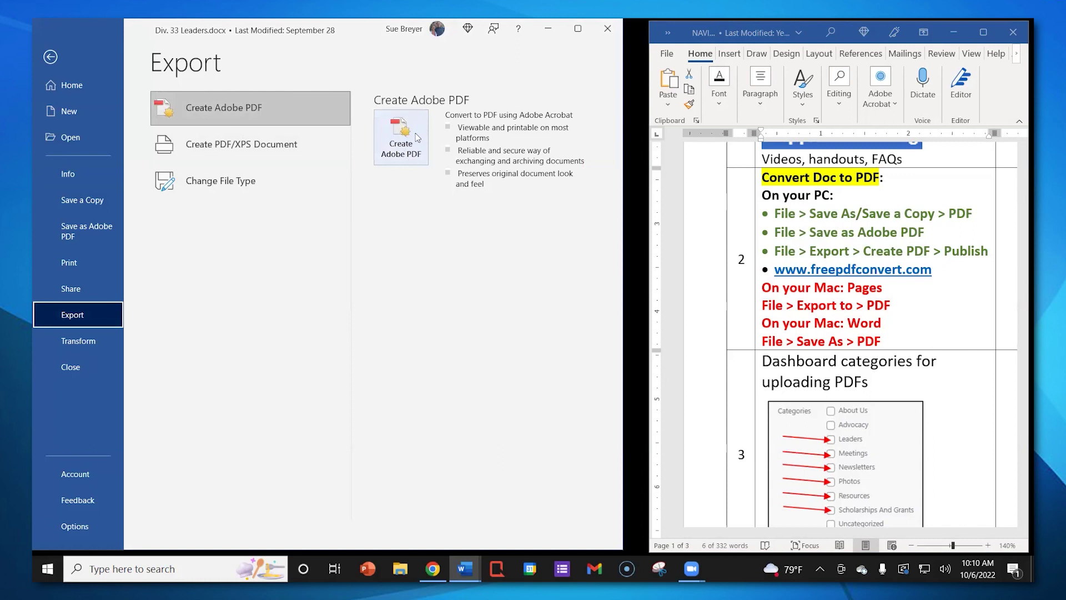
left_click(223, 109)
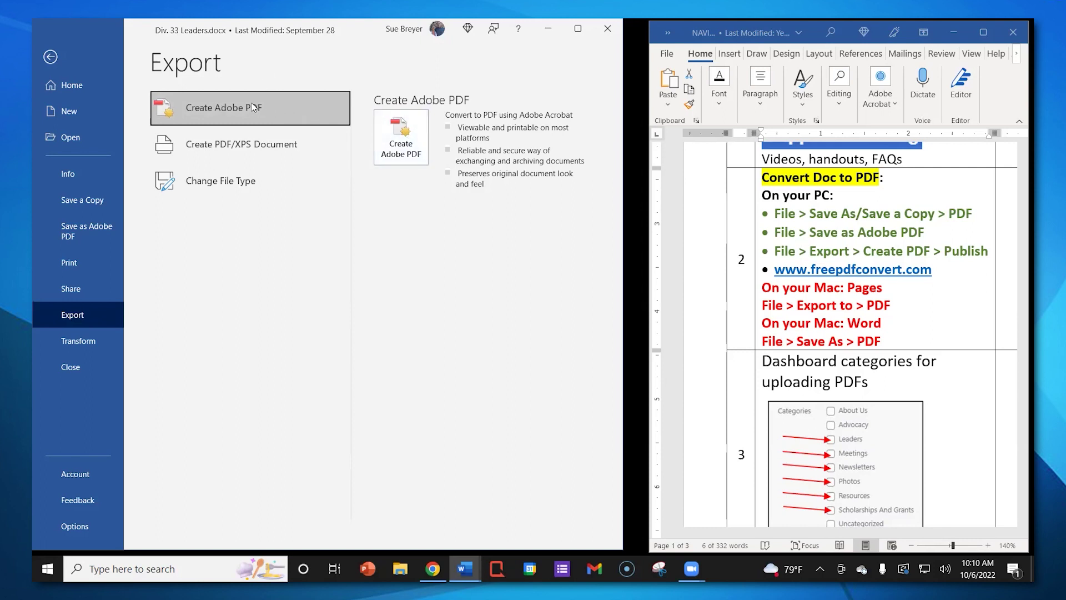
left_click(401, 137)
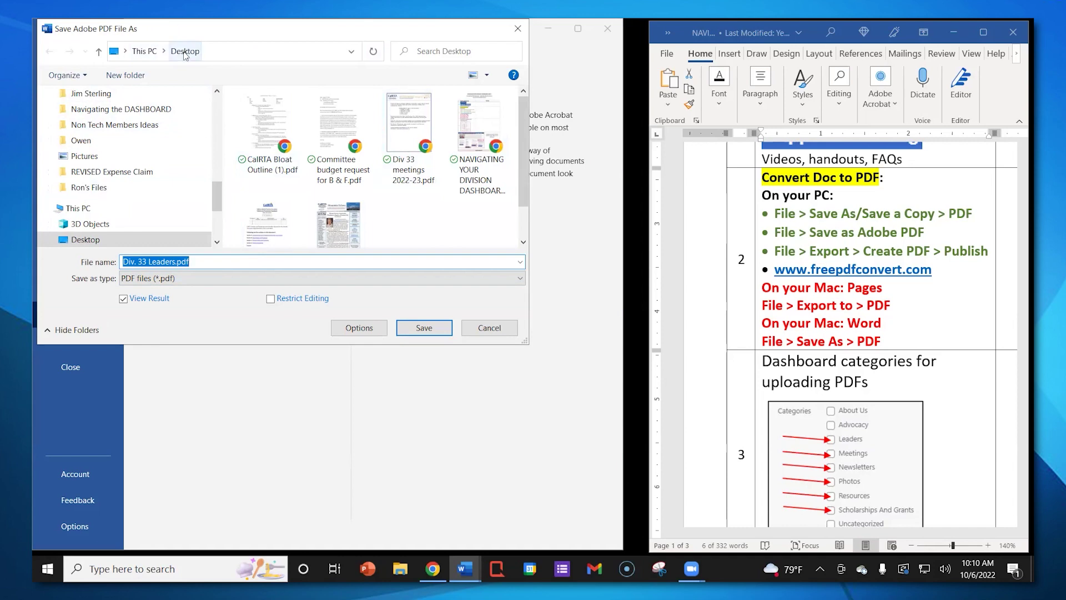
left_click(425, 328)
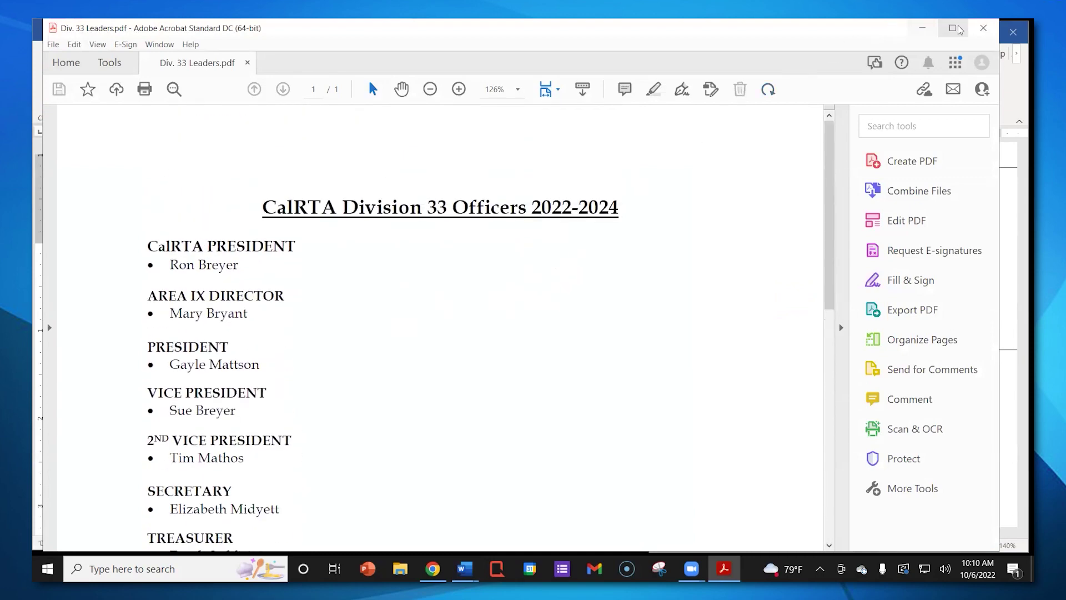
Close the leaders PDF and Word document, and arrange both files one above the other between the meetings and newsletter pairs on the desktop
left_click(985, 32)
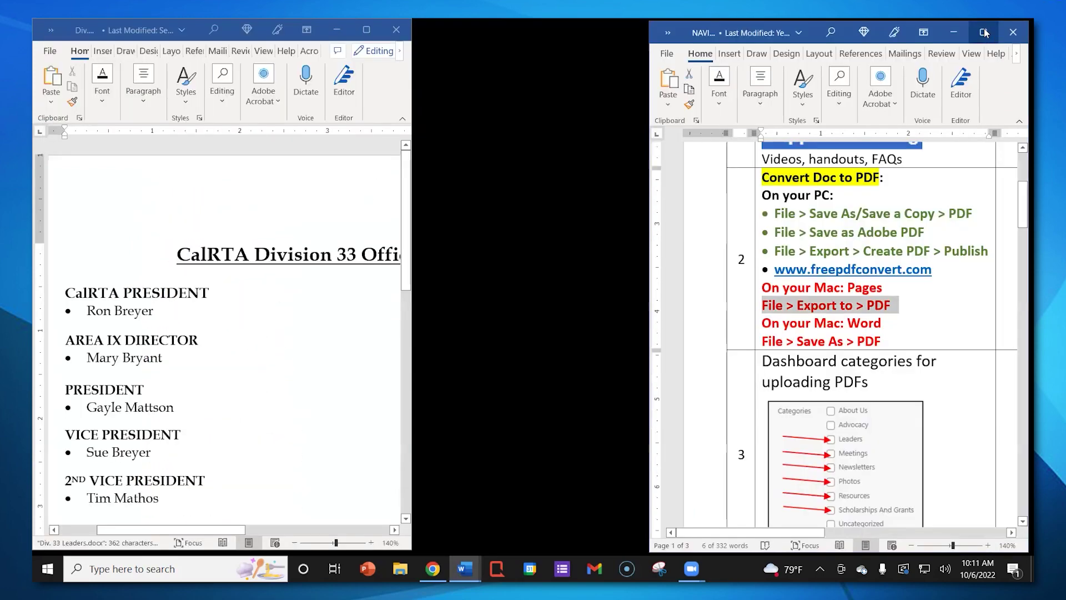
left_click(396, 30)
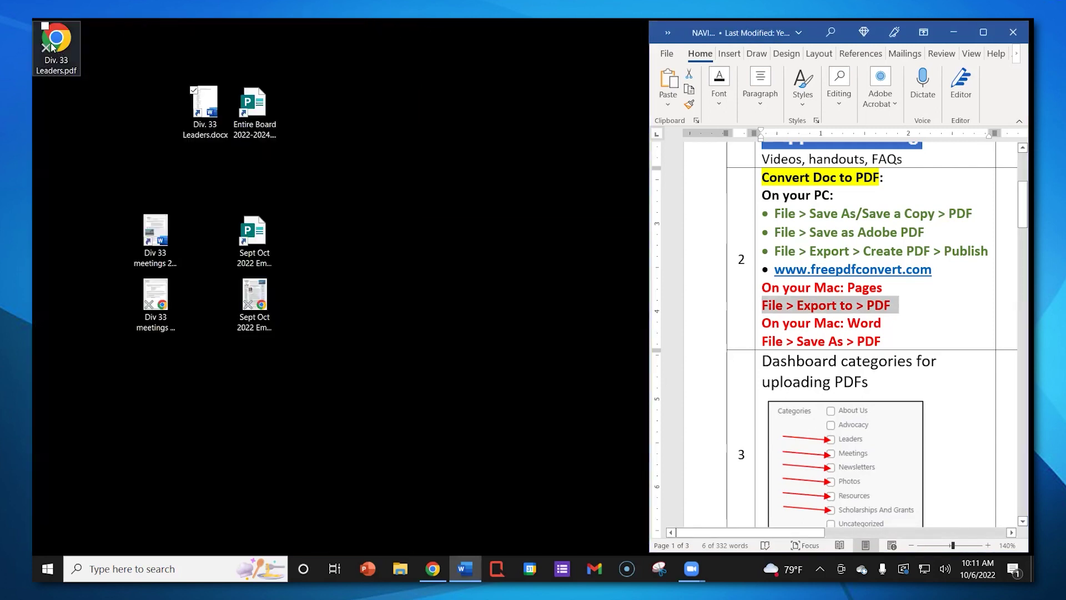
left_click_drag(53, 46, 203, 310)
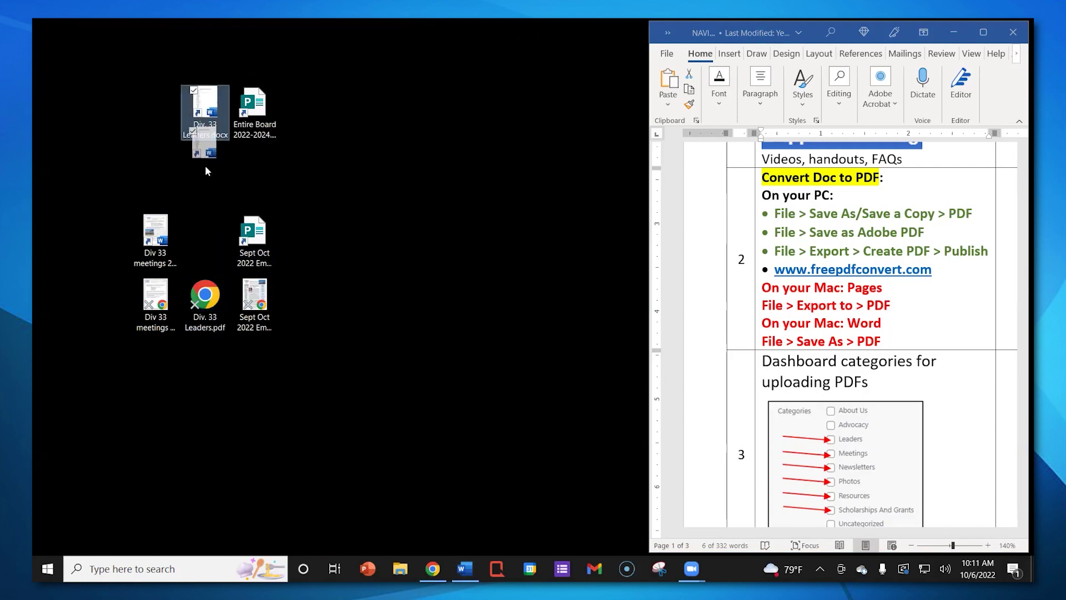
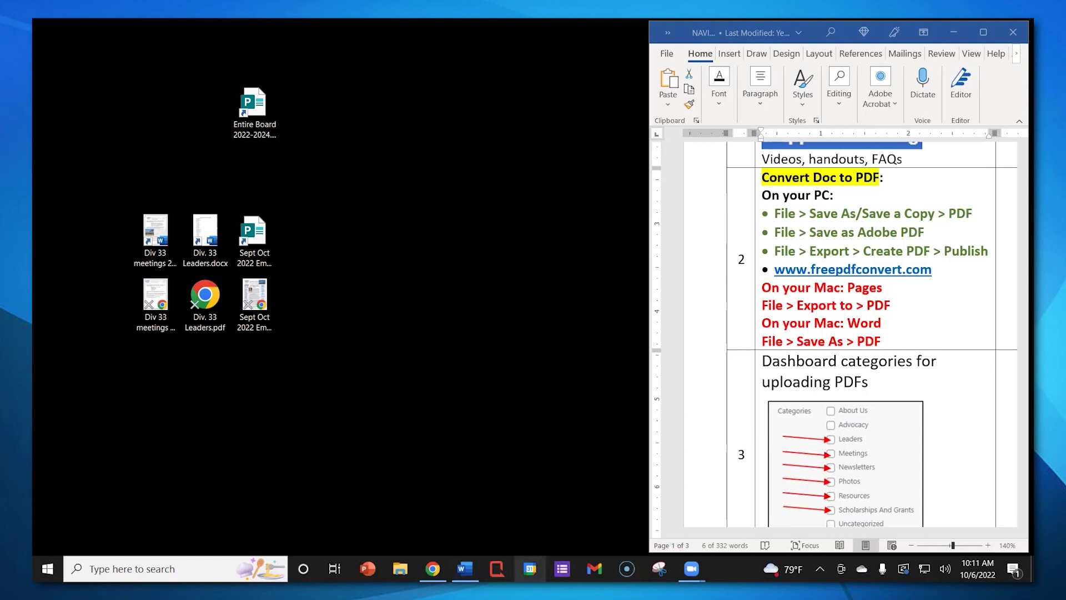
Open the freepdfconvert.com online converter in Chrome and fit its window between the desktop files and the handout
left_click(497, 569)
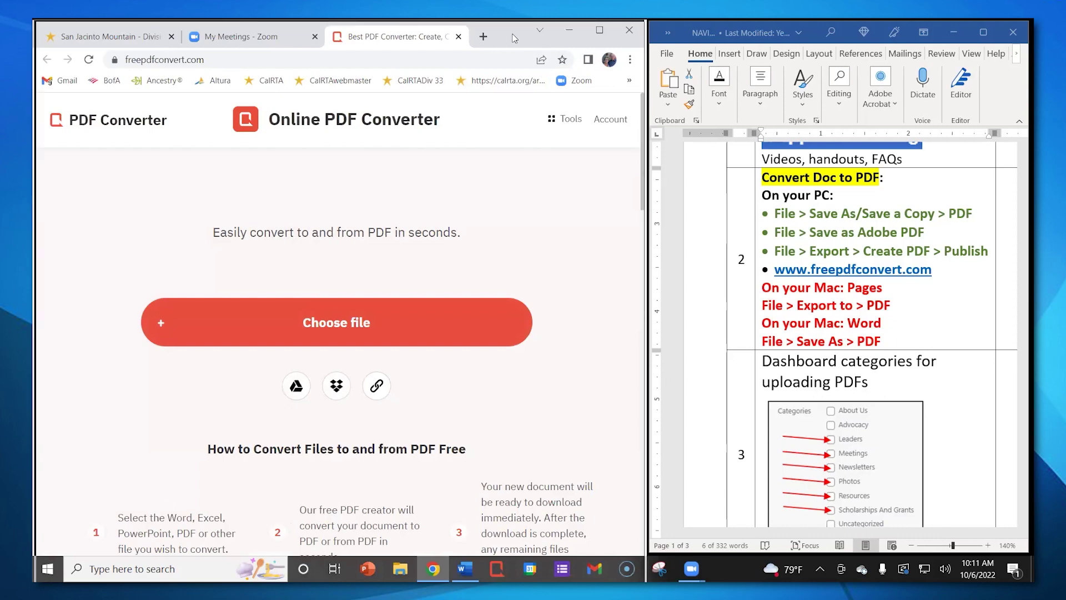
left_click_drag(513, 37, 623, 37)
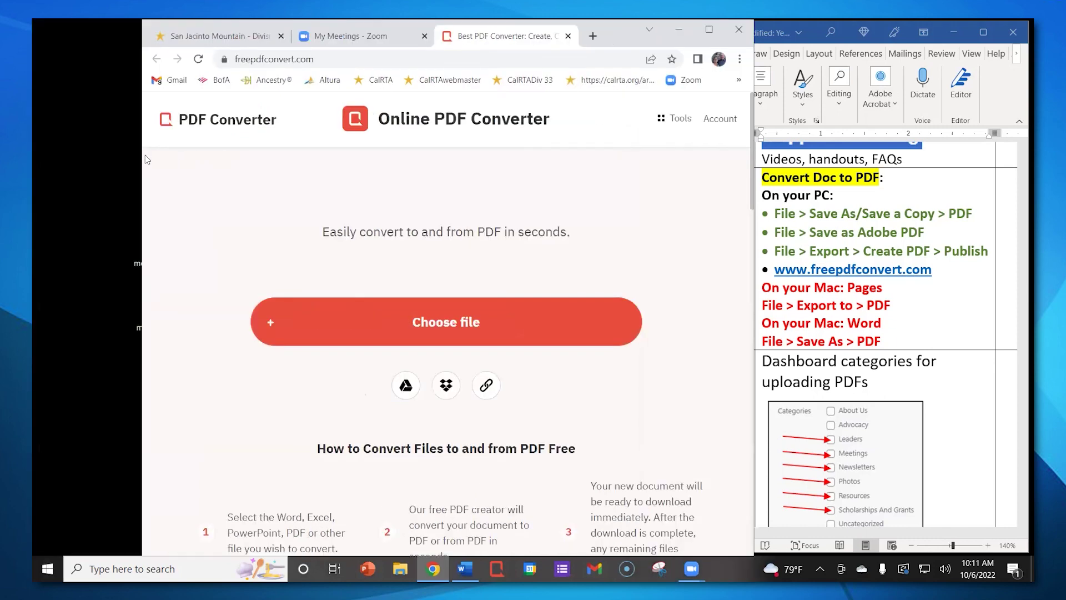
left_click_drag(140, 155, 316, 146)
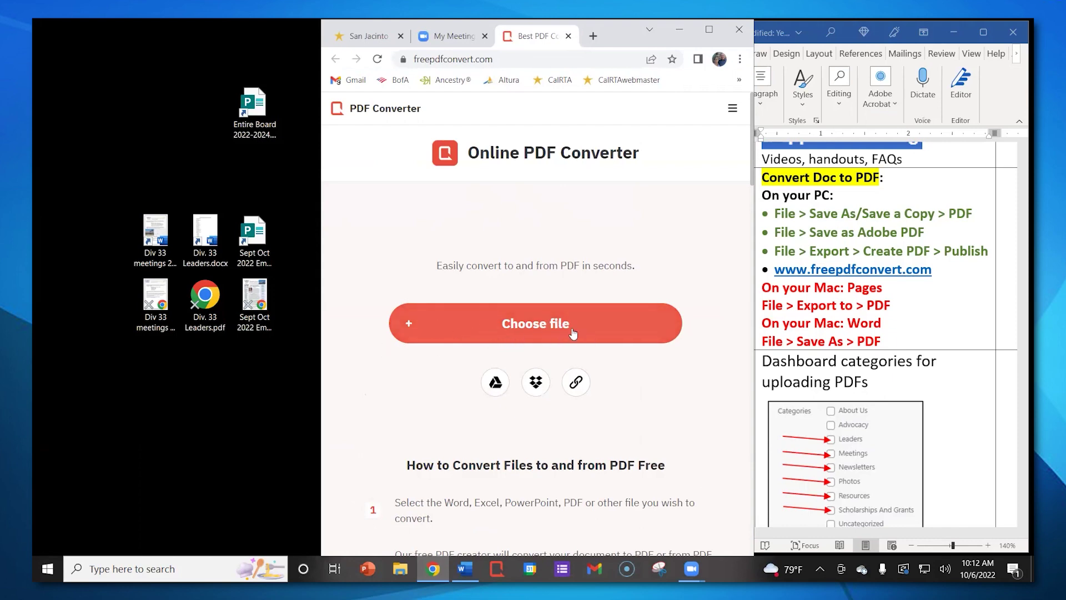
left_click(542, 325)
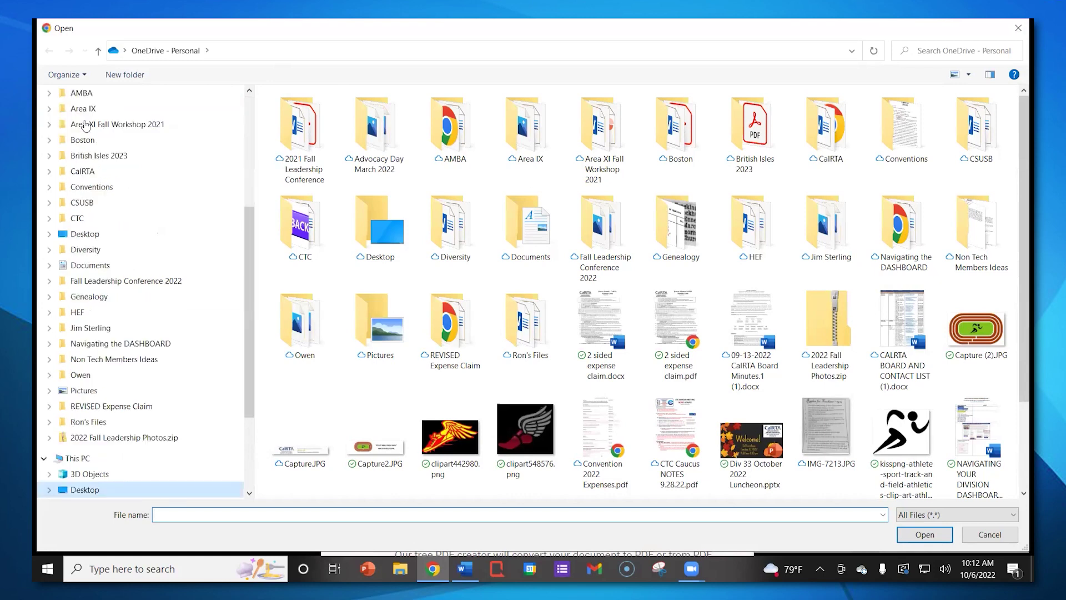
left_click(83, 121)
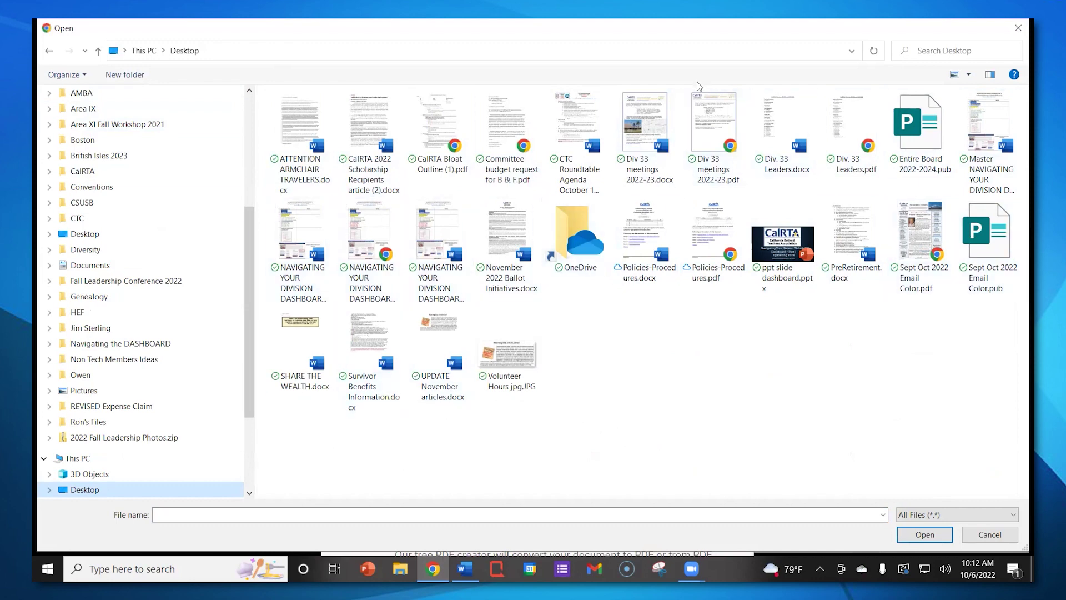
left_click(1018, 29)
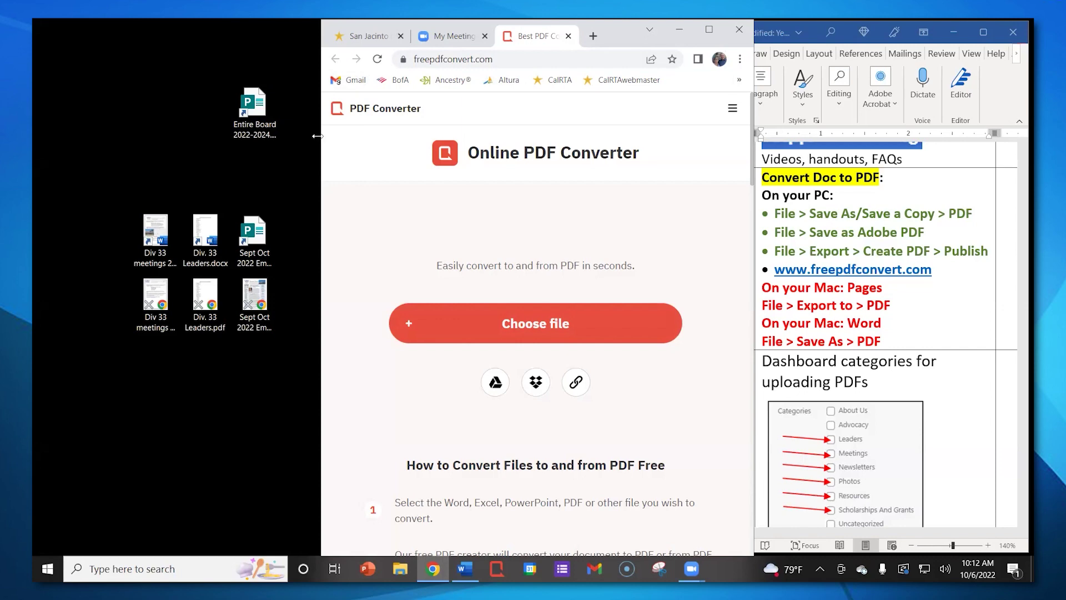
Upload Entire Board 2022-2024.pub from the desktop to the online converter, and widen the browser window
left_click_drag(317, 135, 320, 136)
left_click(253, 105)
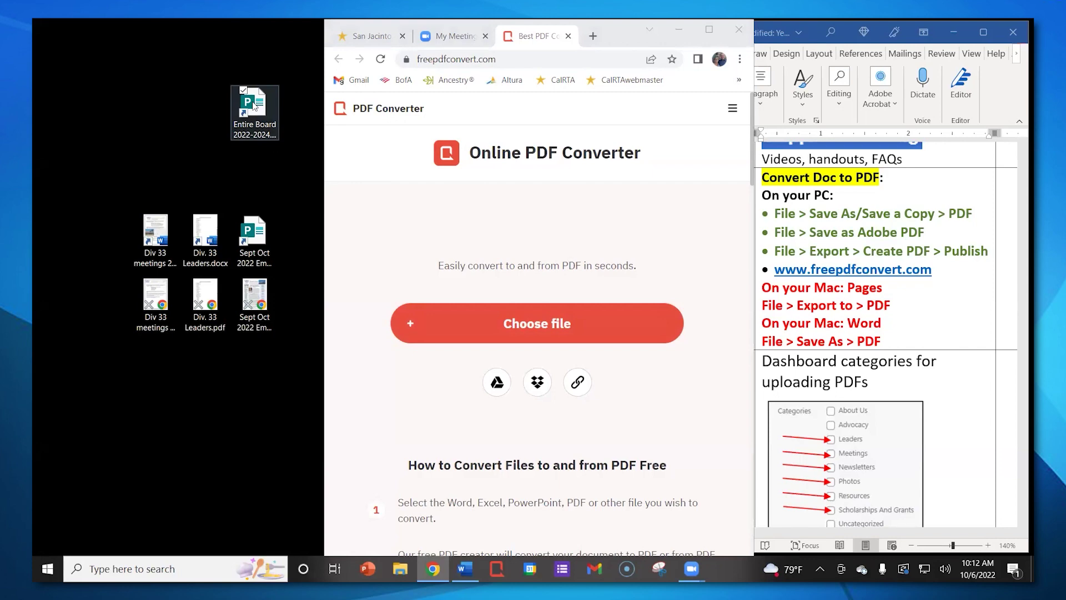
left_click_drag(254, 105, 543, 323)
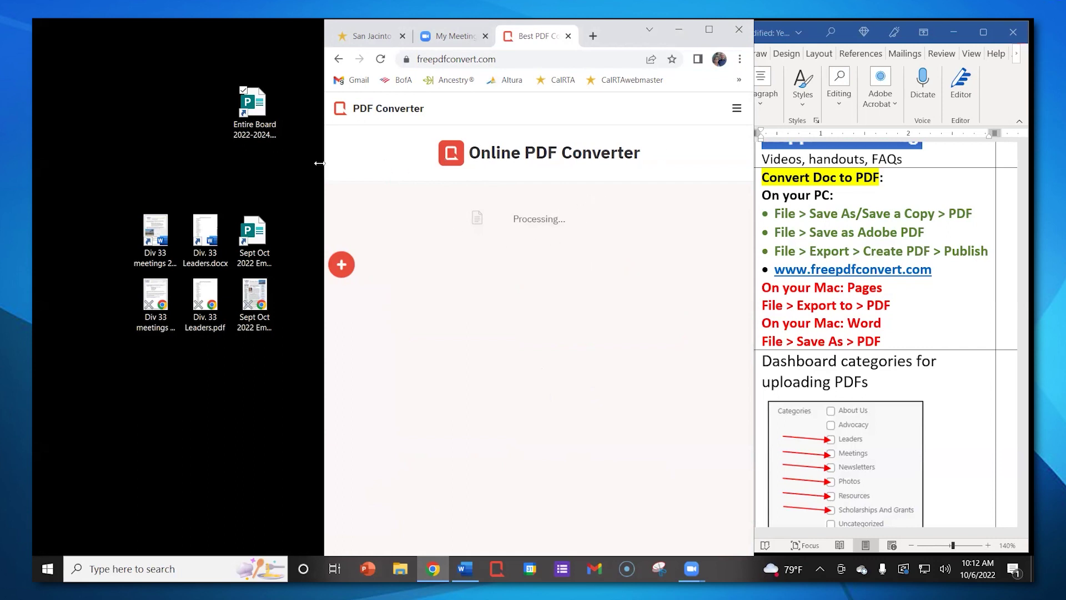
left_click_drag(319, 163, 98, 161)
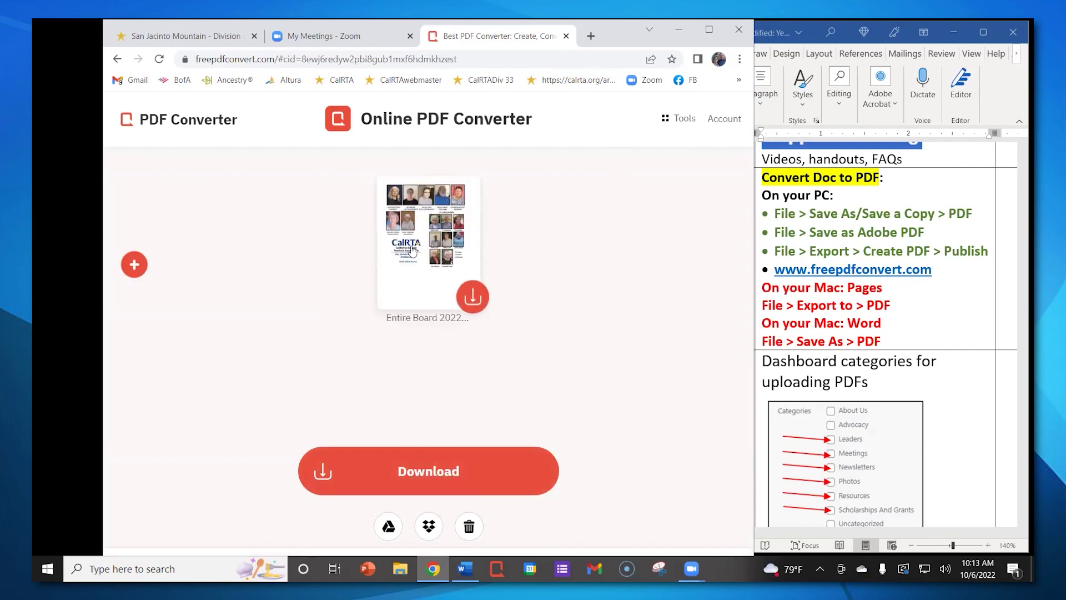
Download the converted file to the Desktop as Entire Board 2022-2024.pdf
left_click(424, 478)
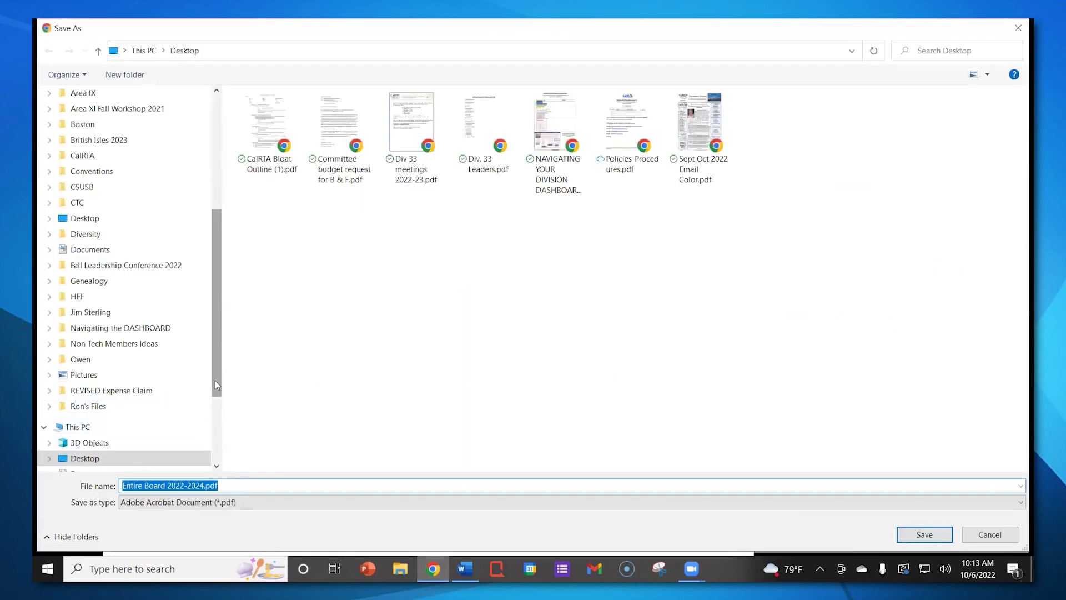
left_click_drag(215, 381, 215, 204)
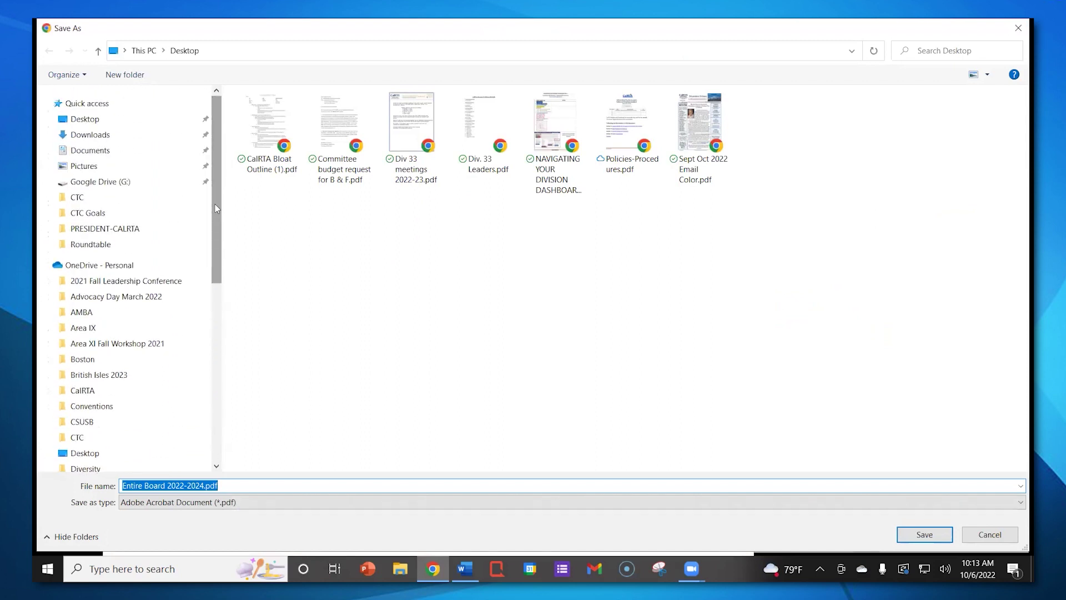
left_click(83, 124)
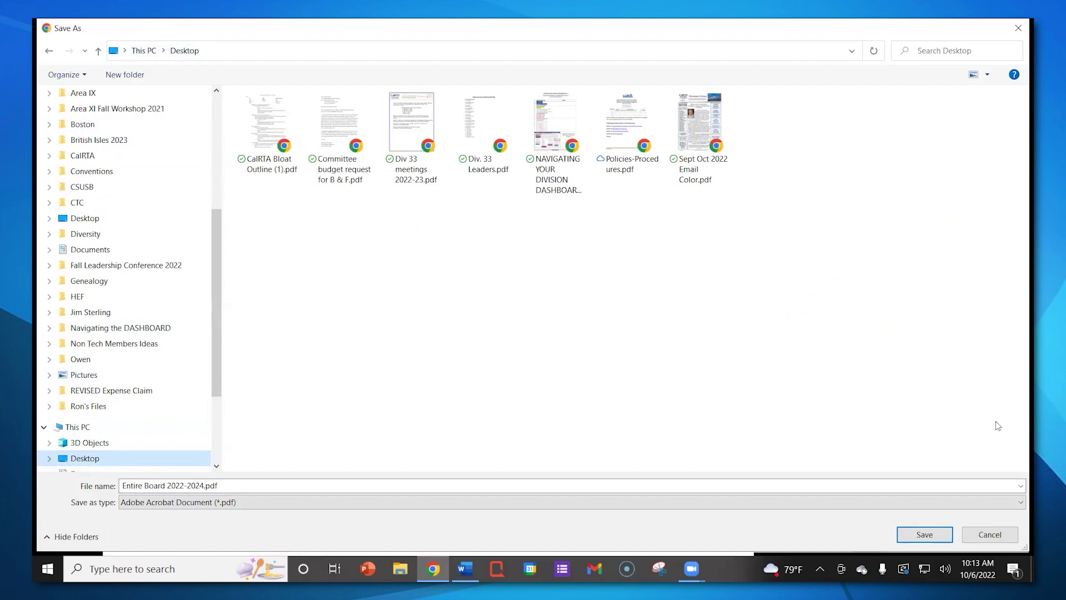
left_click(924, 537)
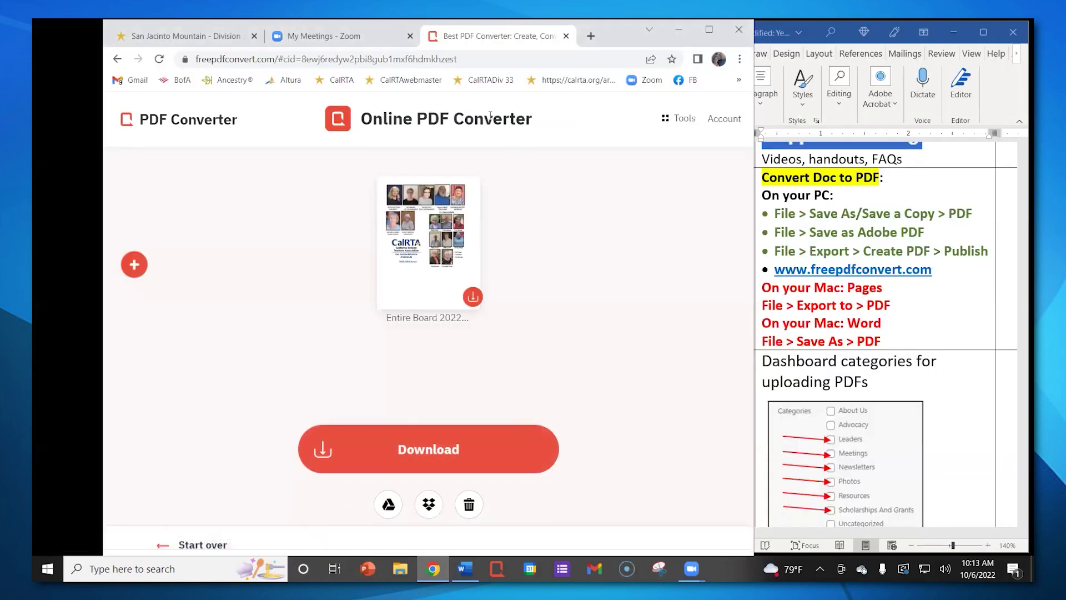
Close the converter page, minimize Chrome, and arrange the Entire Board Publisher file above its PDF beside the newsletter pair on the desktop
left_click(567, 36)
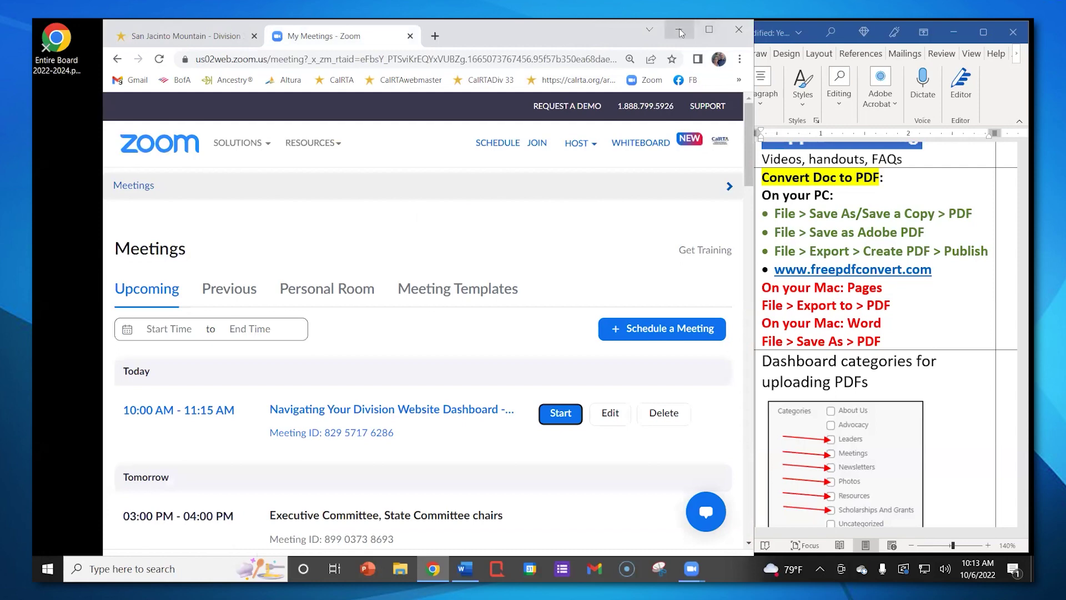
left_click(679, 29)
left_click_drag(56, 38, 305, 295)
left_click_drag(255, 108, 304, 250)
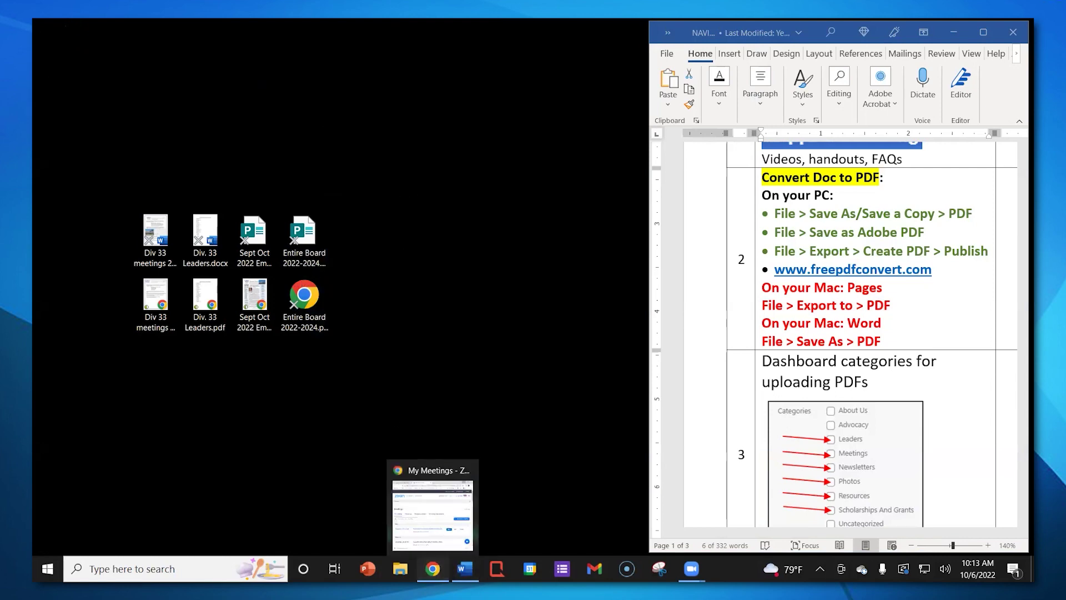
Switch to Chrome's San Jacinto Mountain - Division 33 website and arrange its window side by side with the Word handout
left_click(433, 569)
left_click(196, 37)
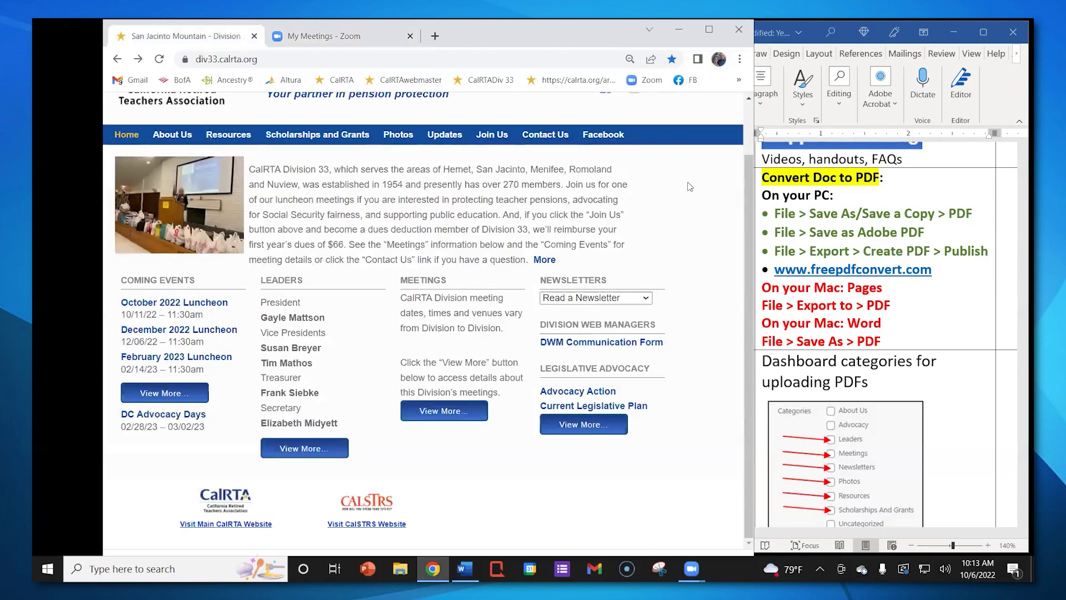
left_click_drag(610, 37, 544, 36)
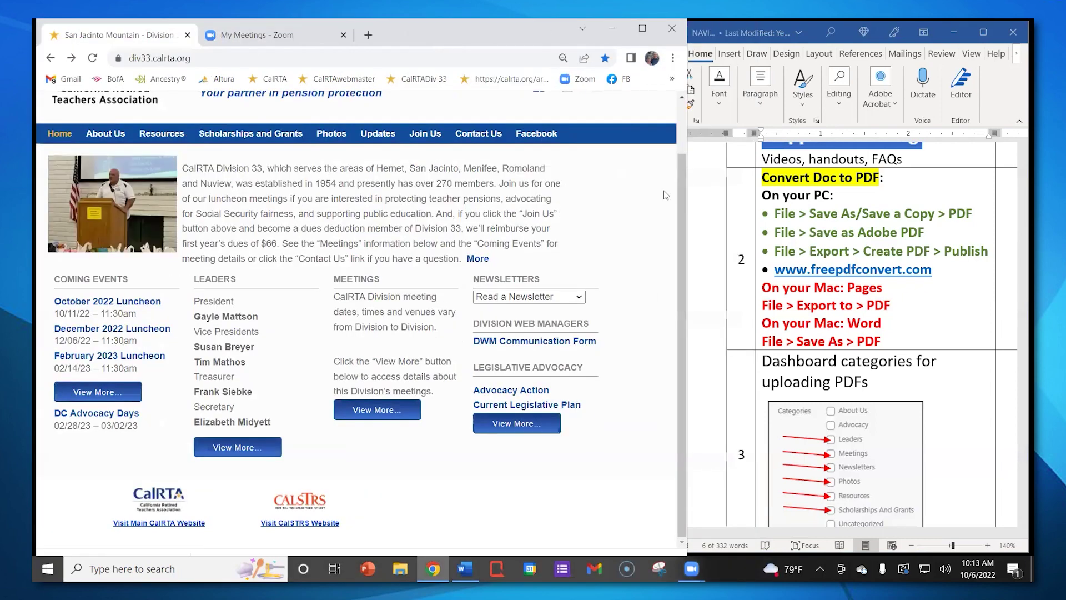
left_click_drag(690, 261, 661, 276)
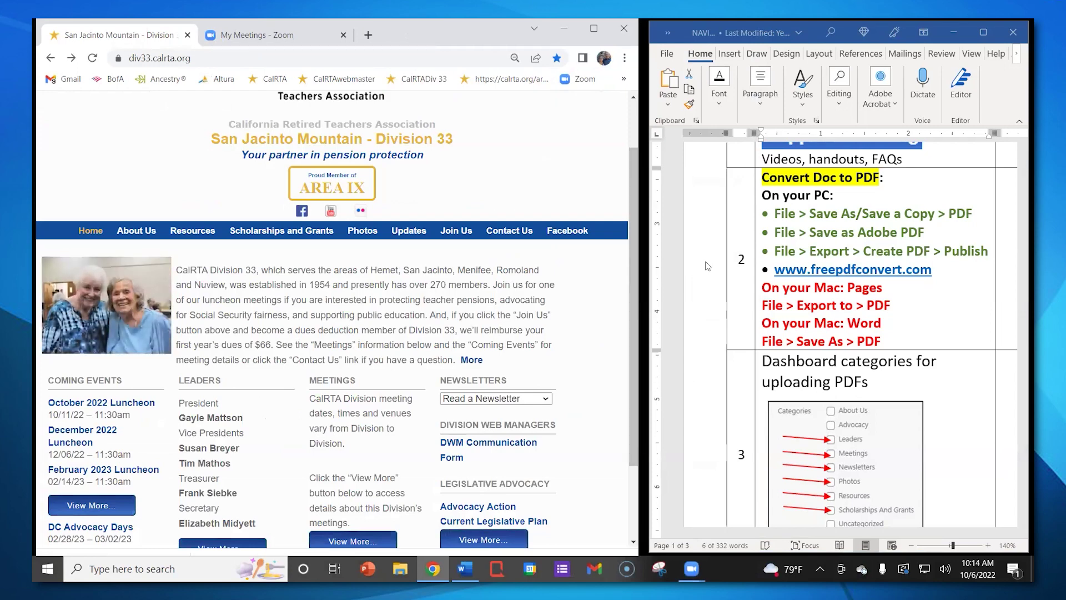
left_click(810, 25)
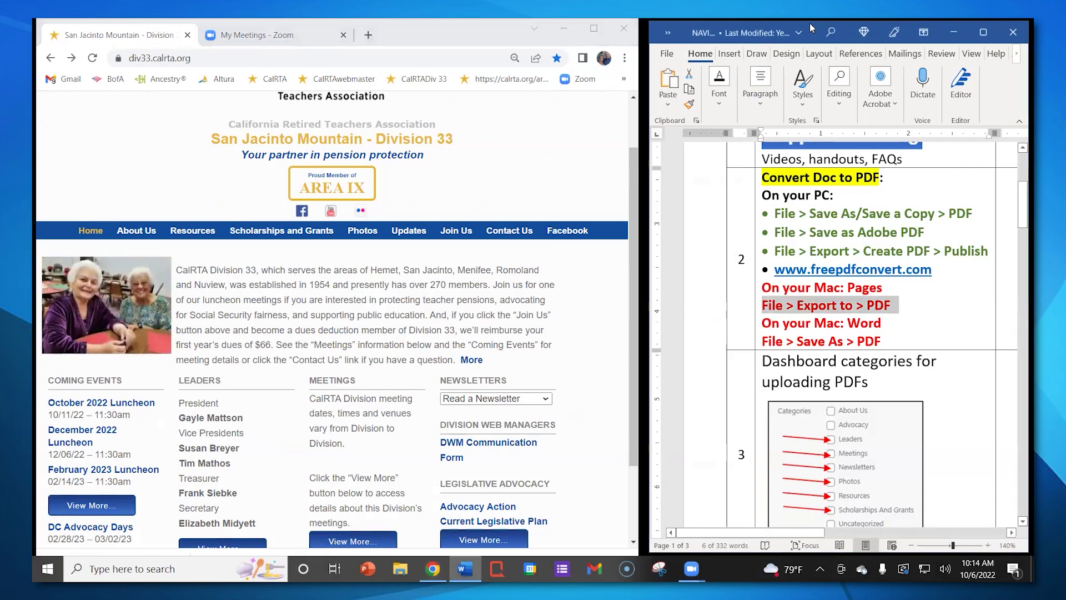
left_click_drag(810, 23, 808, 20)
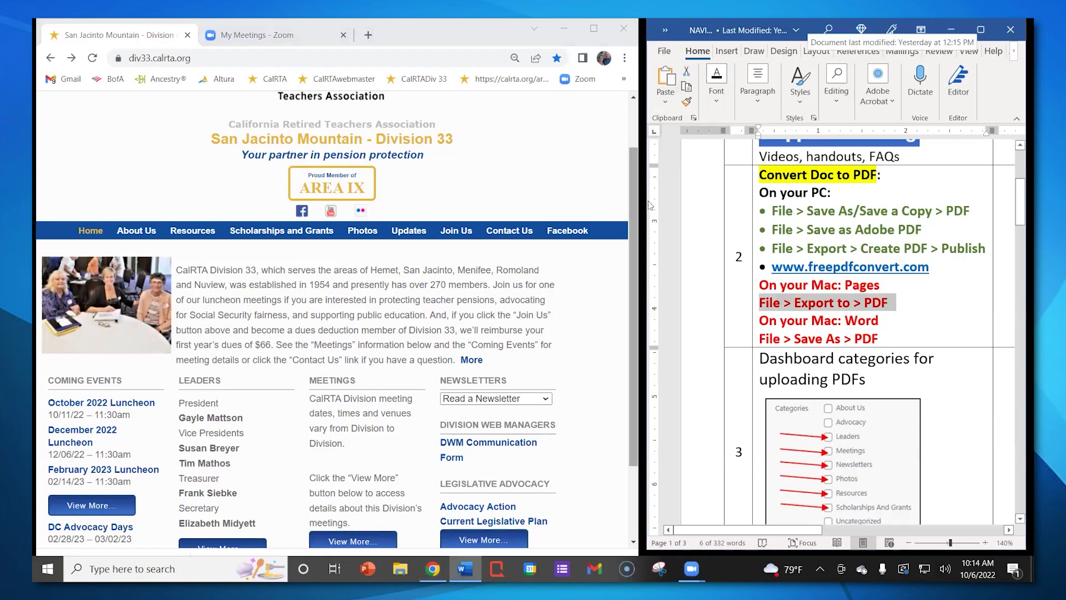
Highlight the handout's PC conversion methods, its Mac methods and the whole Convert Doc to PDF row, and return to the Division 33 website
left_click_drag(773, 210, 984, 265)
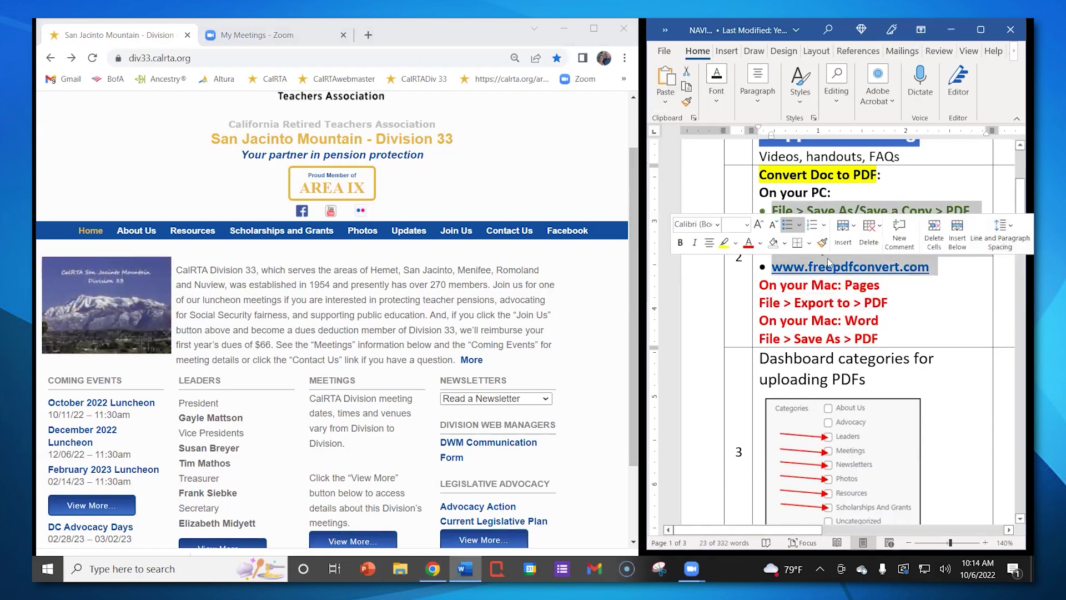
left_click_drag(761, 288, 893, 336)
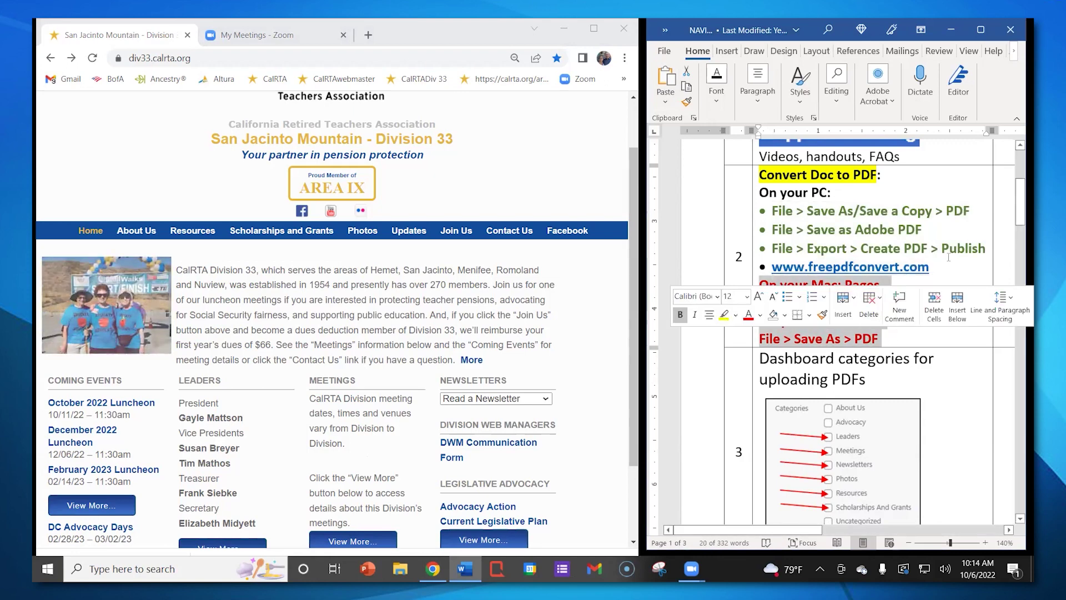
left_click(691, 233)
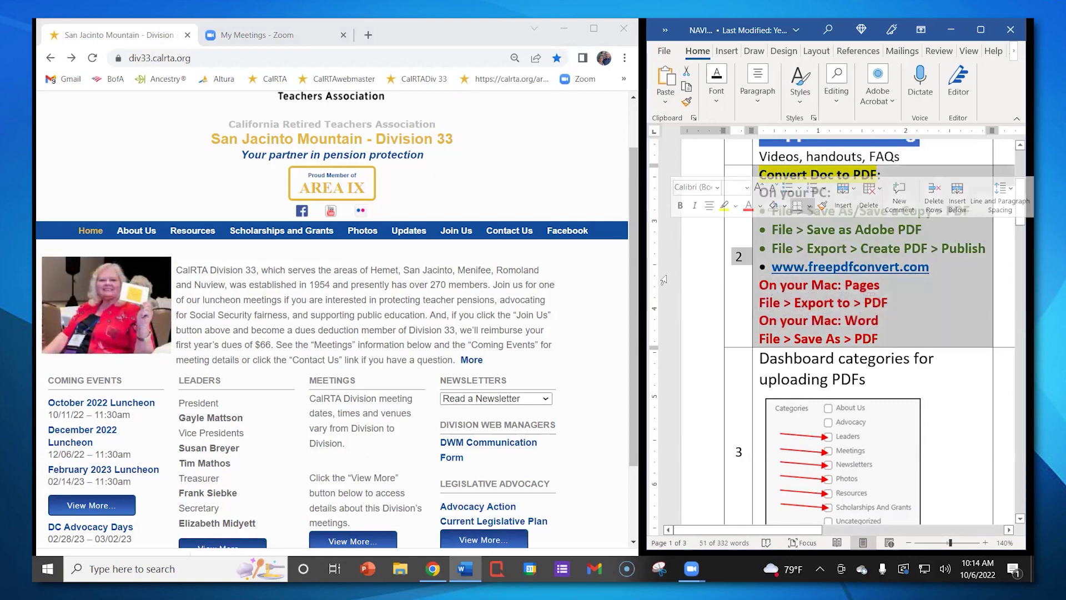
left_click(612, 303)
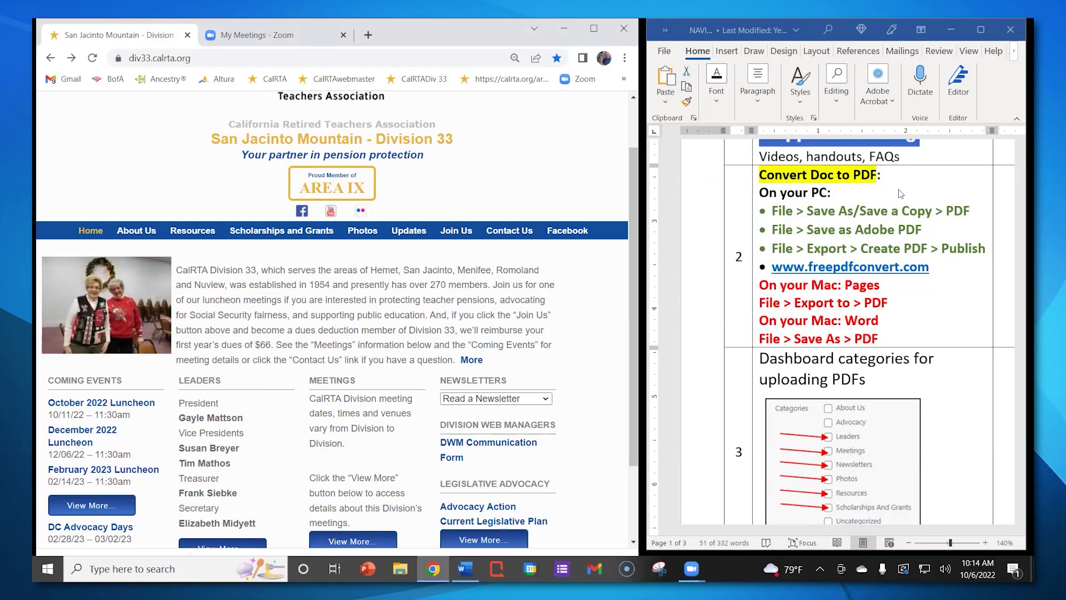
Examine the handout's dashboard categories for uploading PDFs alongside the matching sections of the Division 33 home page
scroll(902, 193, "down", 5)
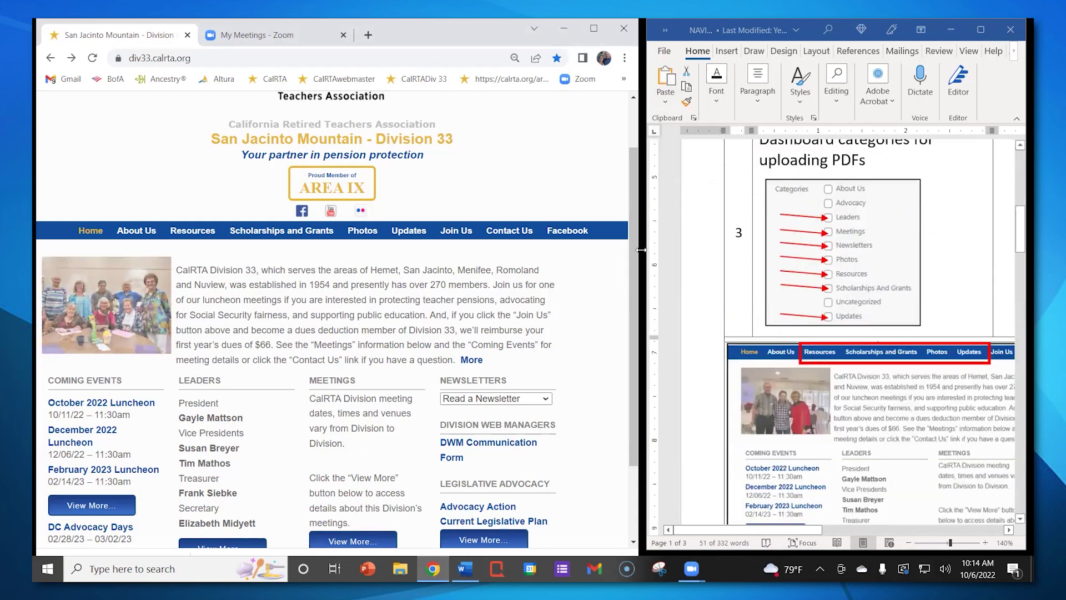
scroll(833, 239, "up", 1)
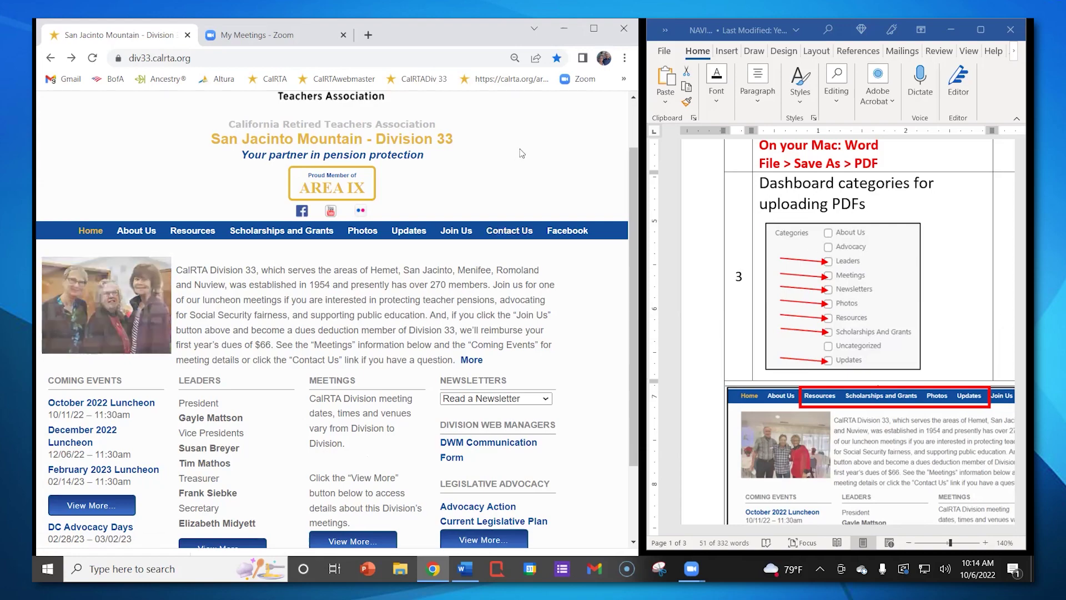
scroll(434, 312, "down", 2)
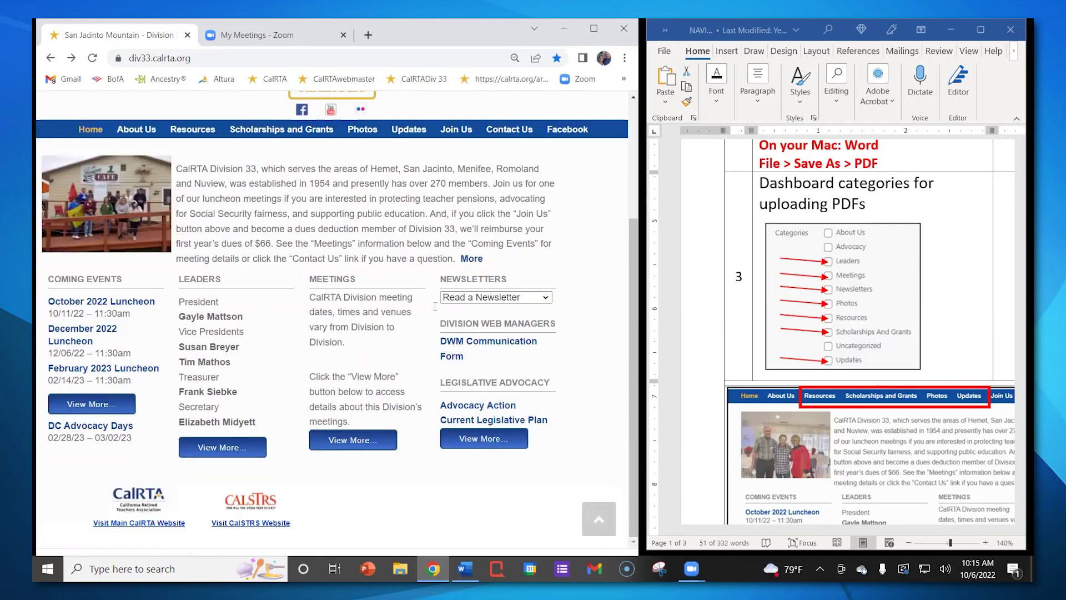
scroll(550, 239, "up", 3)
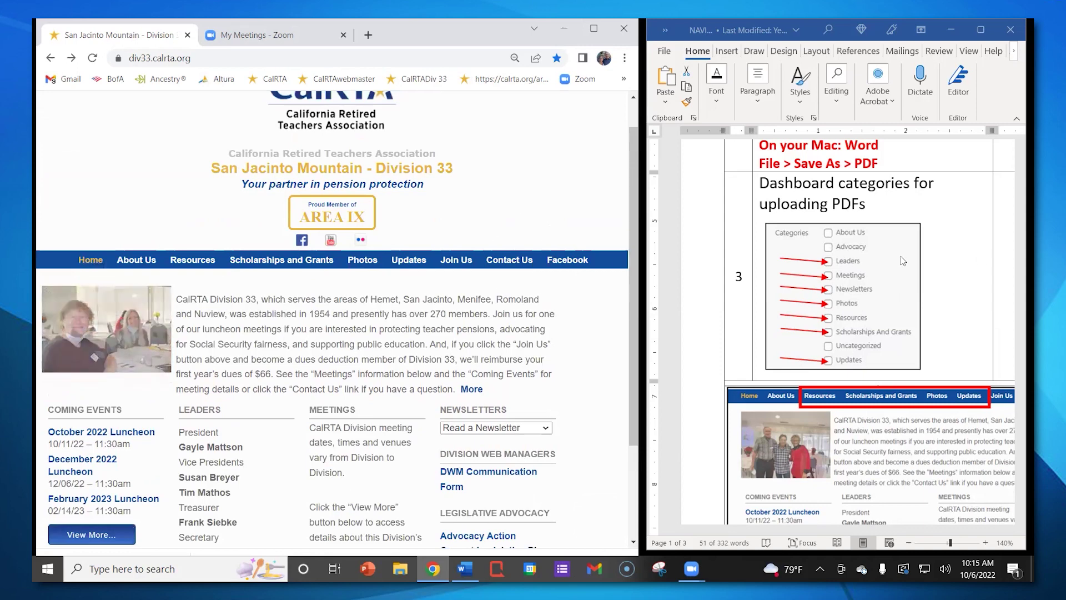
scroll(939, 249, "down", 1)
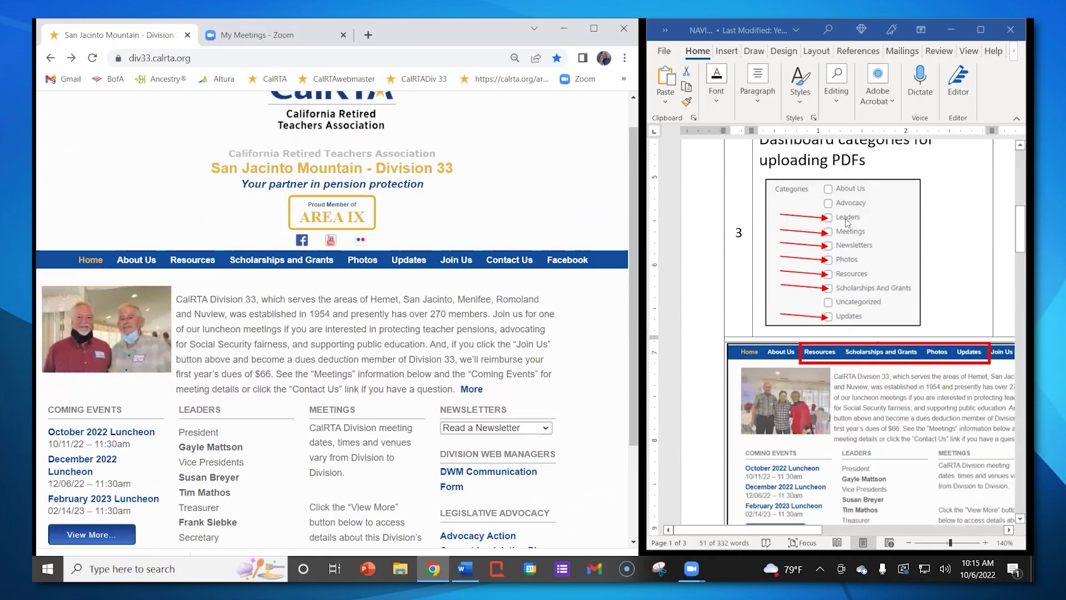
Highlight the Leaders section on the Division 33 home page and its list of officers, and clear the selection
scroll(438, 157, "down", 2)
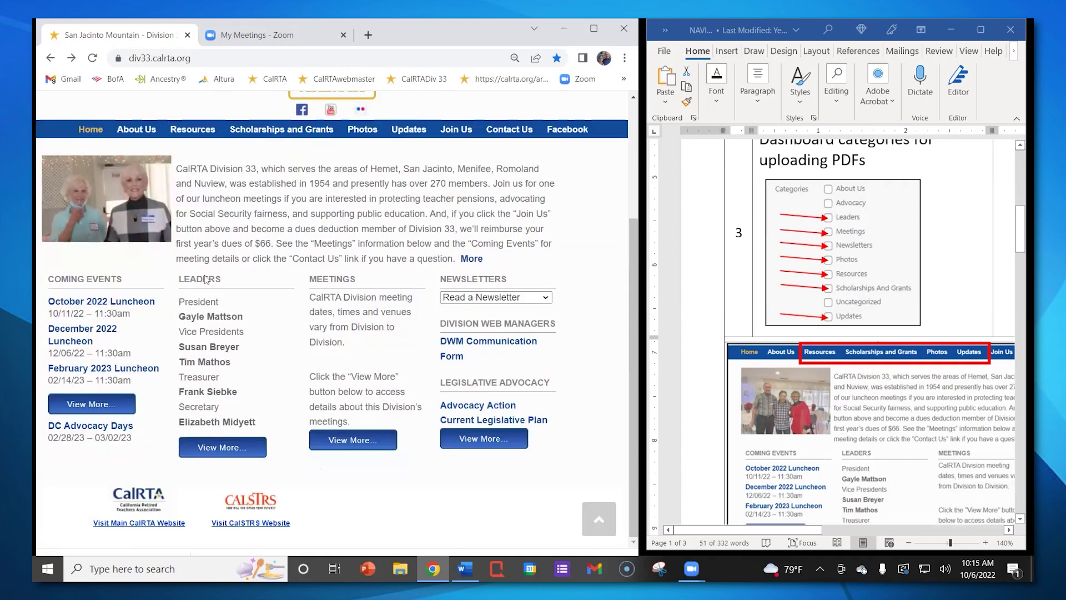
left_click_drag(181, 281, 265, 424)
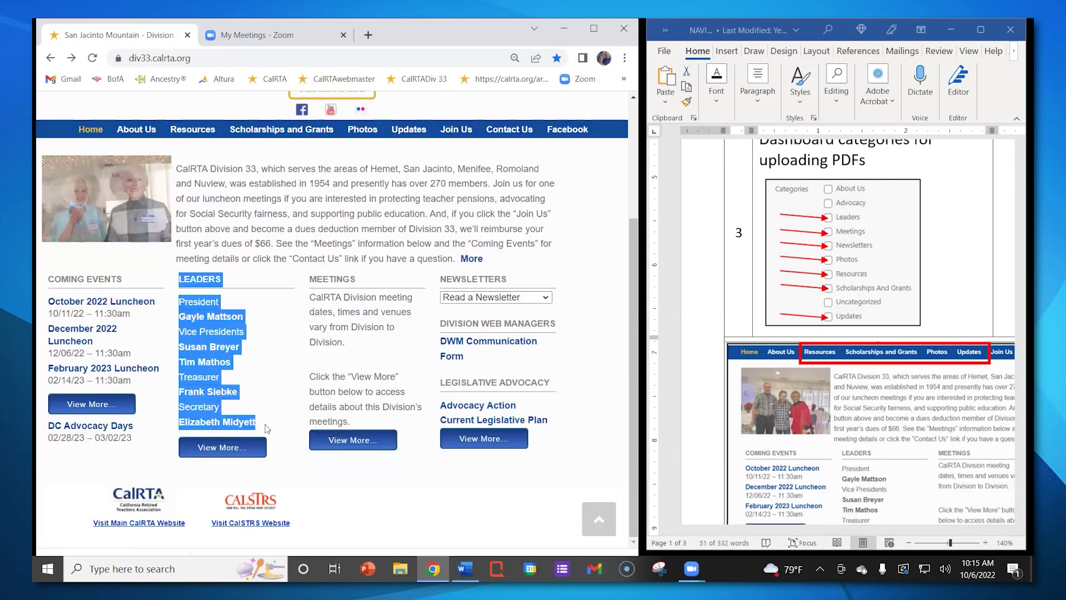
left_click(209, 300)
left_click_drag(206, 317, 266, 421)
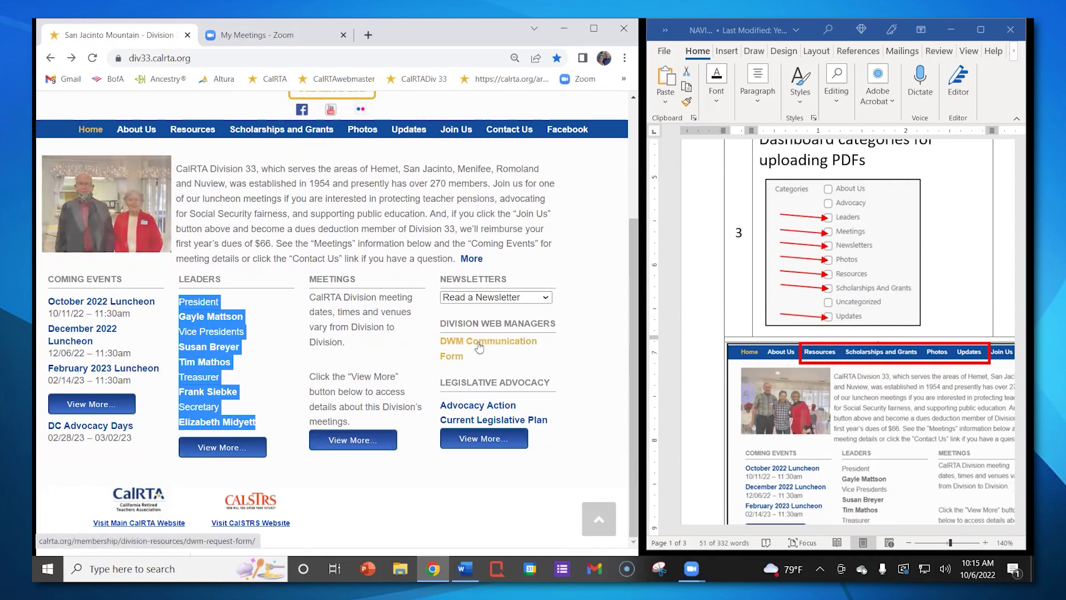
left_click(272, 404)
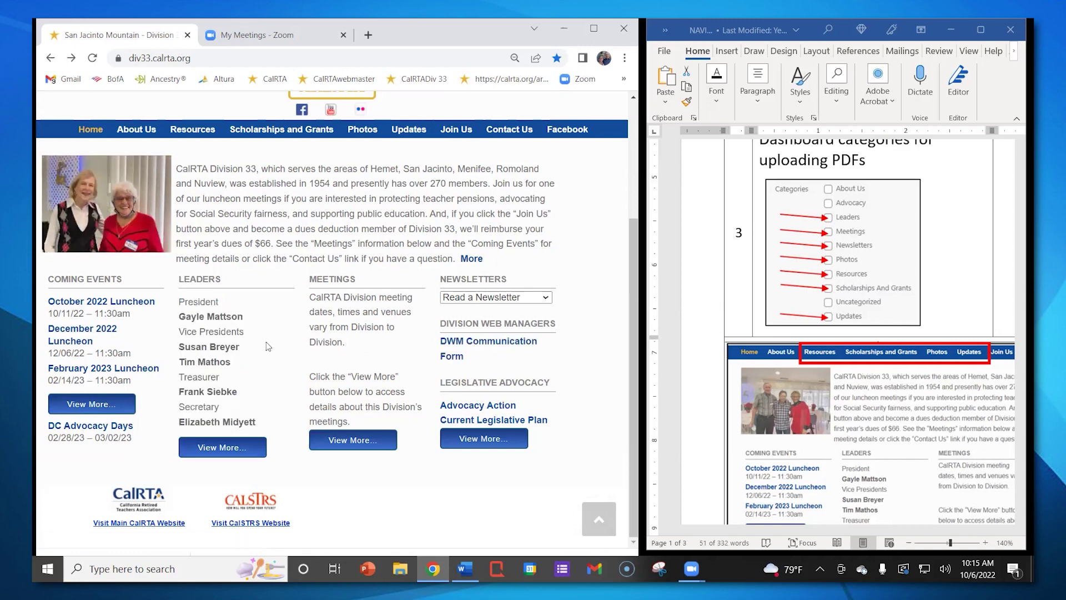
Open the full Leaders page from the home page and read down the embedded Board of Directors PDF to its second page
left_click(244, 444)
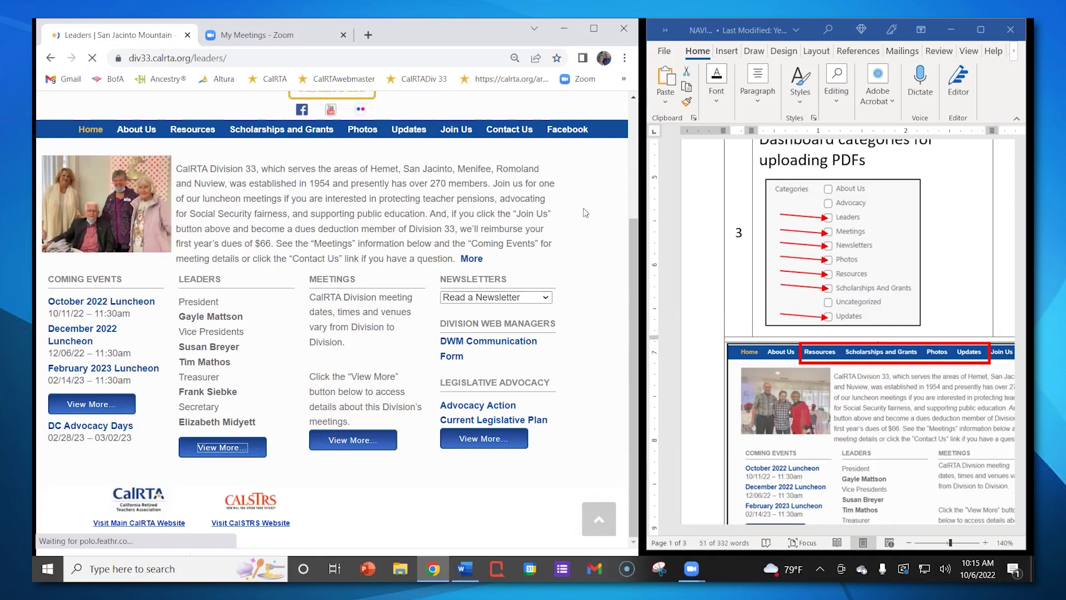
scroll(584, 210, "down", 5)
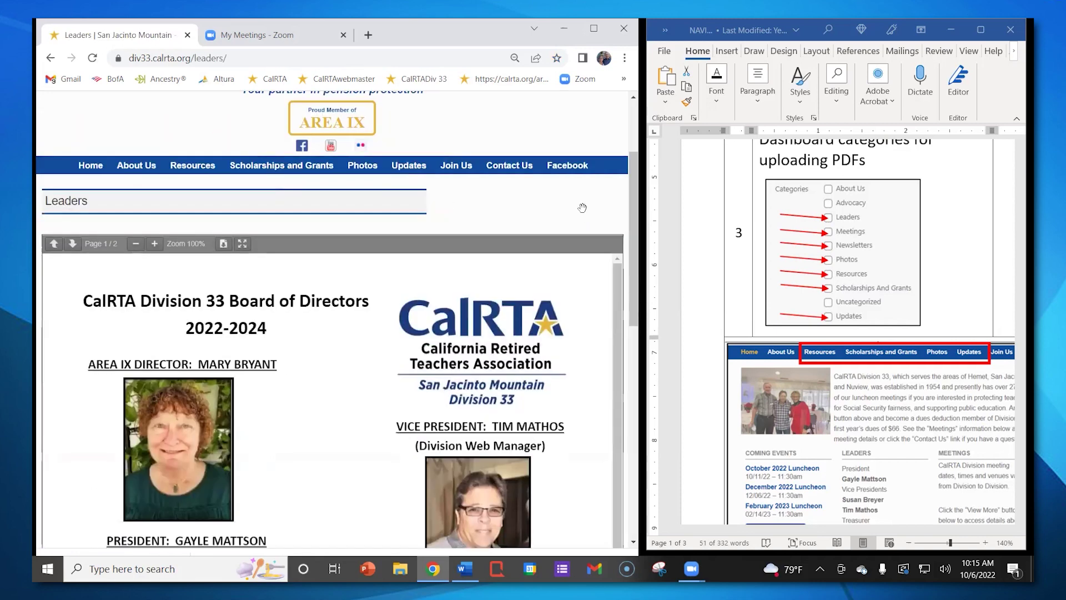
scroll(380, 225, "down", 1)
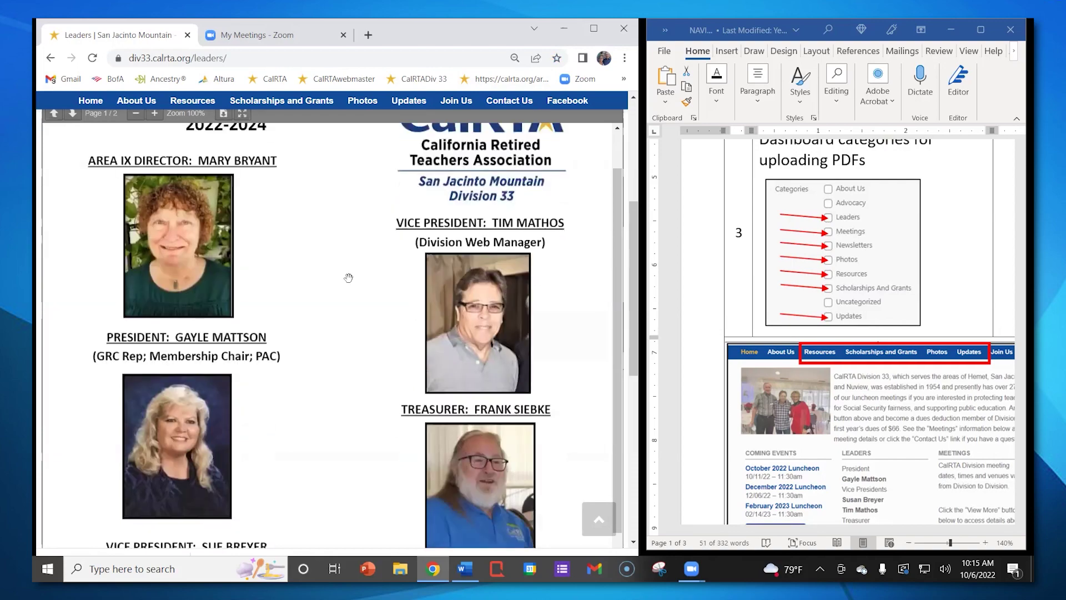
scroll(370, 244, "down", 5)
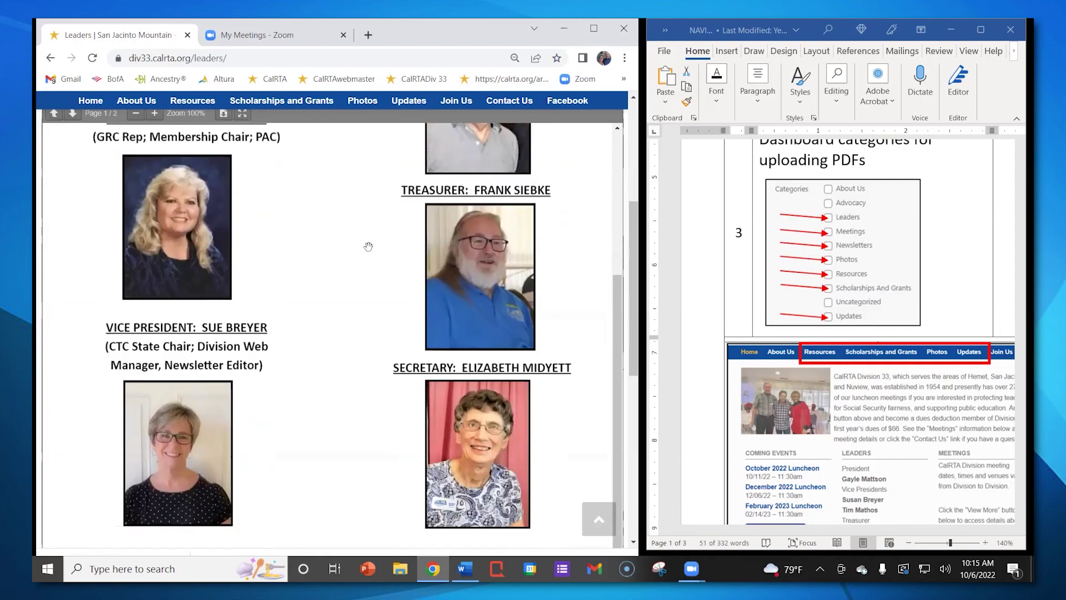
scroll(368, 246, "down", 4)
Go back through the Board of Directors PDF to its beginning and return to the Division 33 home page
scroll(368, 246, "up", 3)
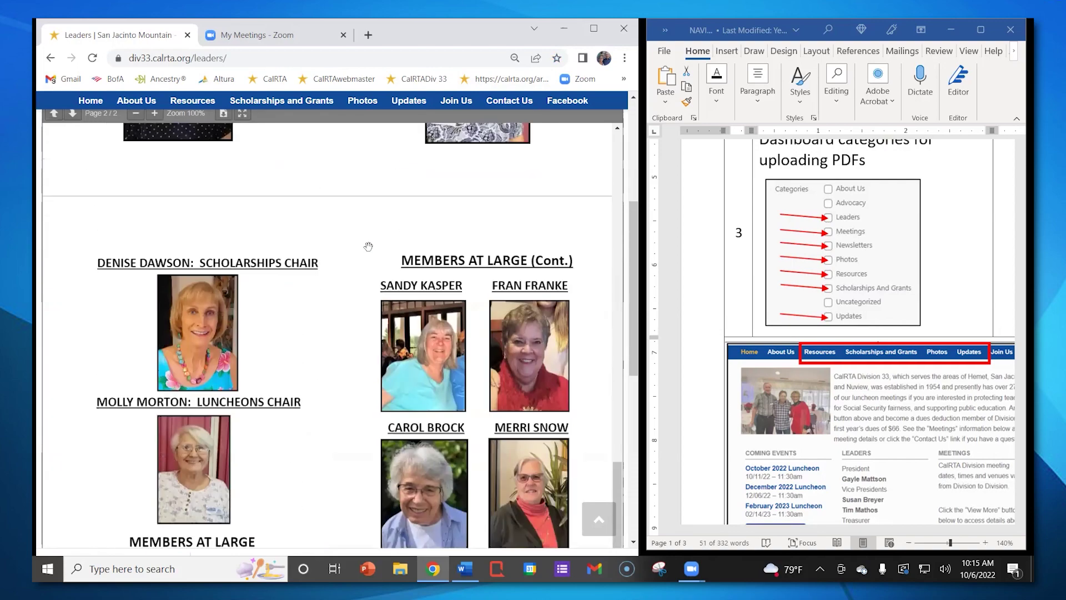
scroll(368, 246, "up", 2)
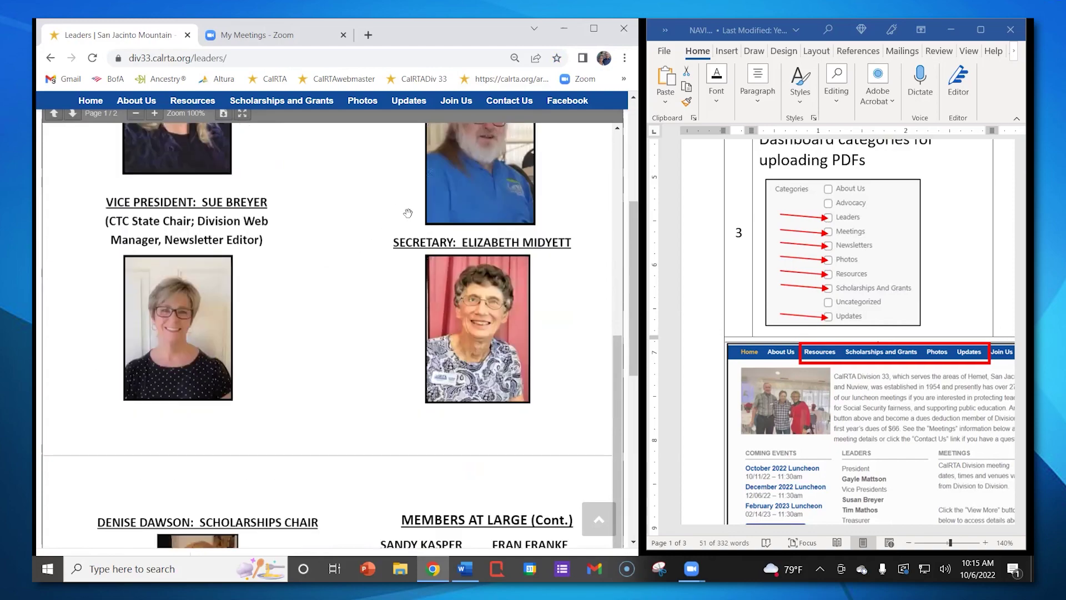
scroll(409, 213, "up", 3)
scroll(408, 213, "up", 2)
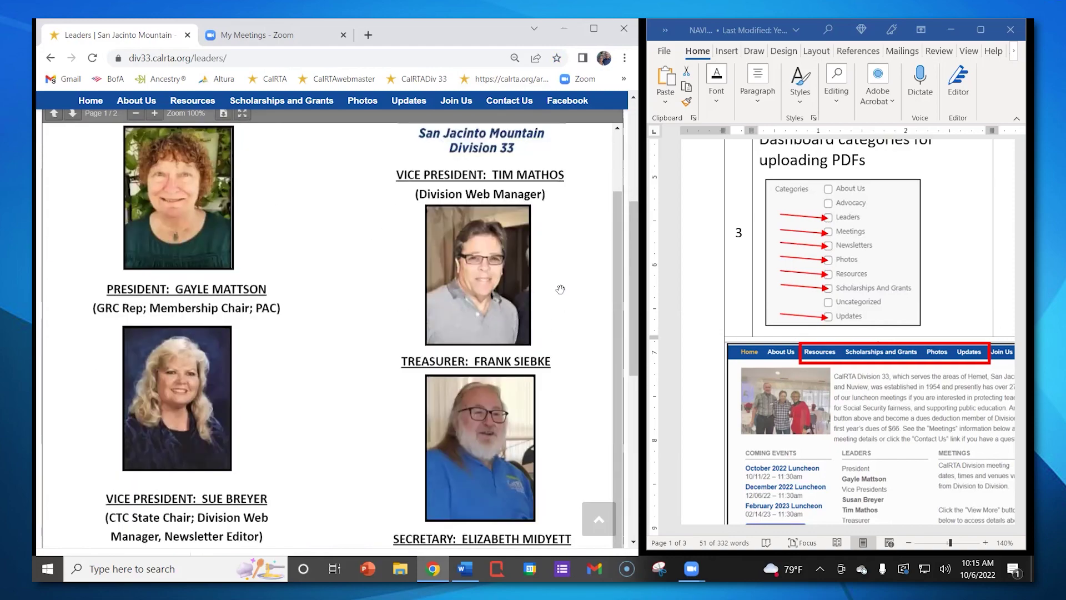
scroll(559, 289, "up", 1)
scroll(559, 289, "up", 1)
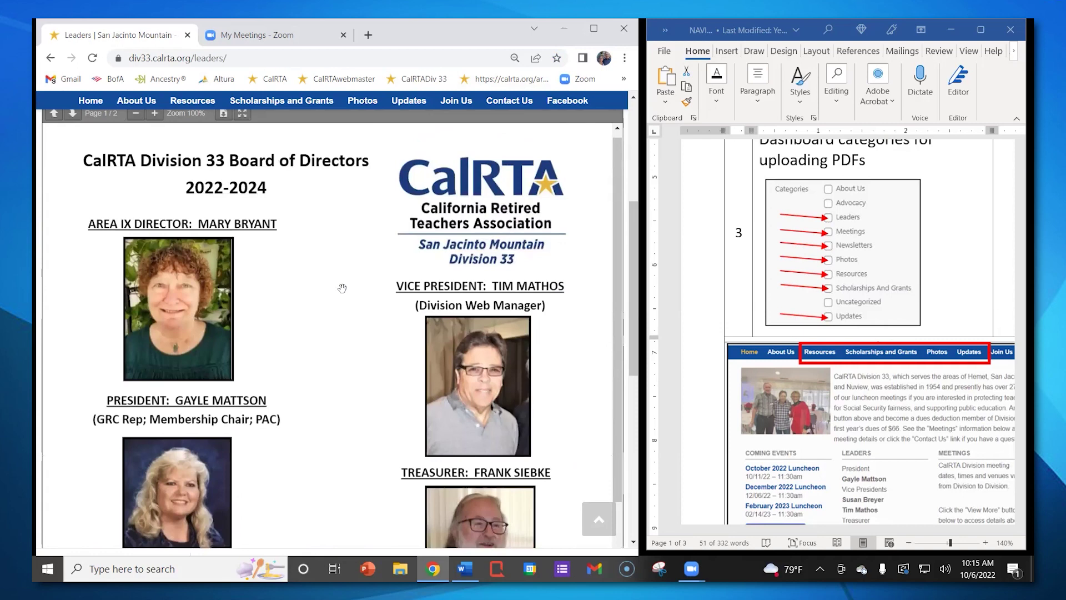
scroll(342, 287, "up", 3)
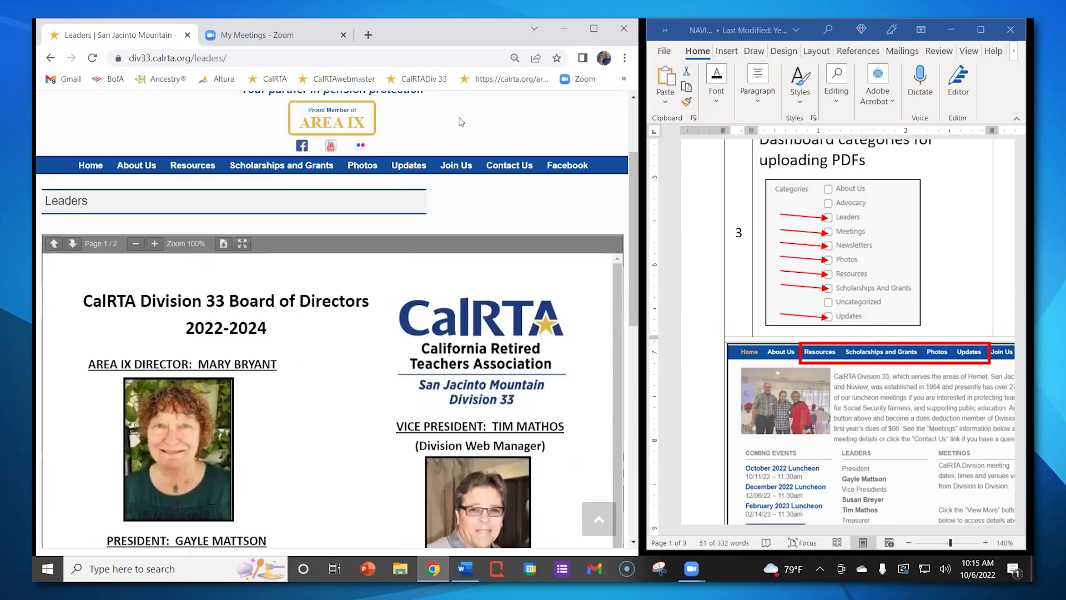
left_click(51, 59)
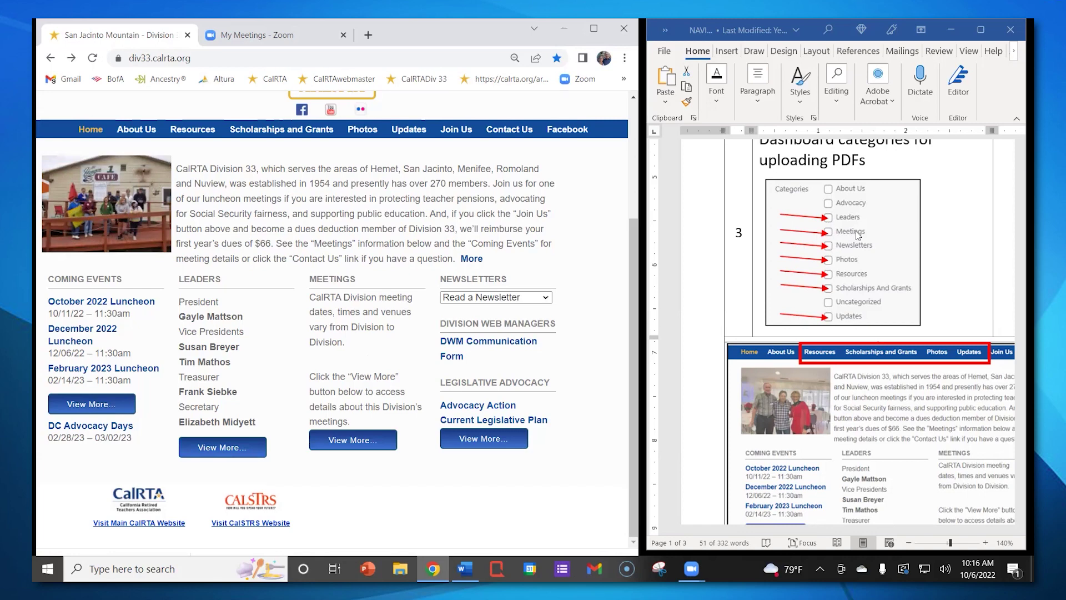
Highlight the home page's Meetings section, clear the selection and open the full Meetings page
left_click_drag(310, 277, 397, 417)
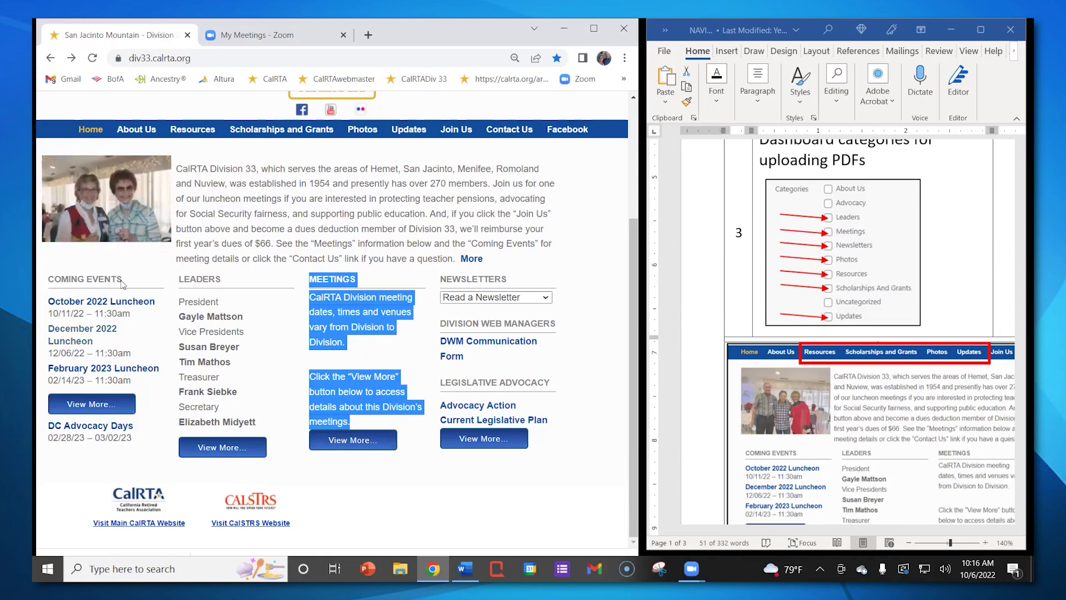
left_click(369, 275)
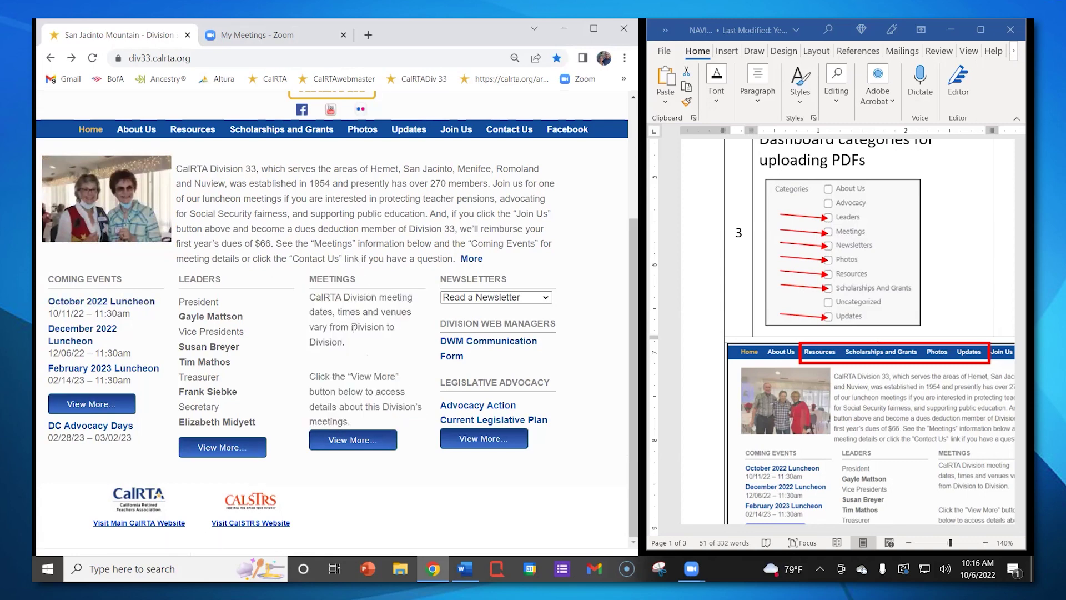
left_click(347, 440)
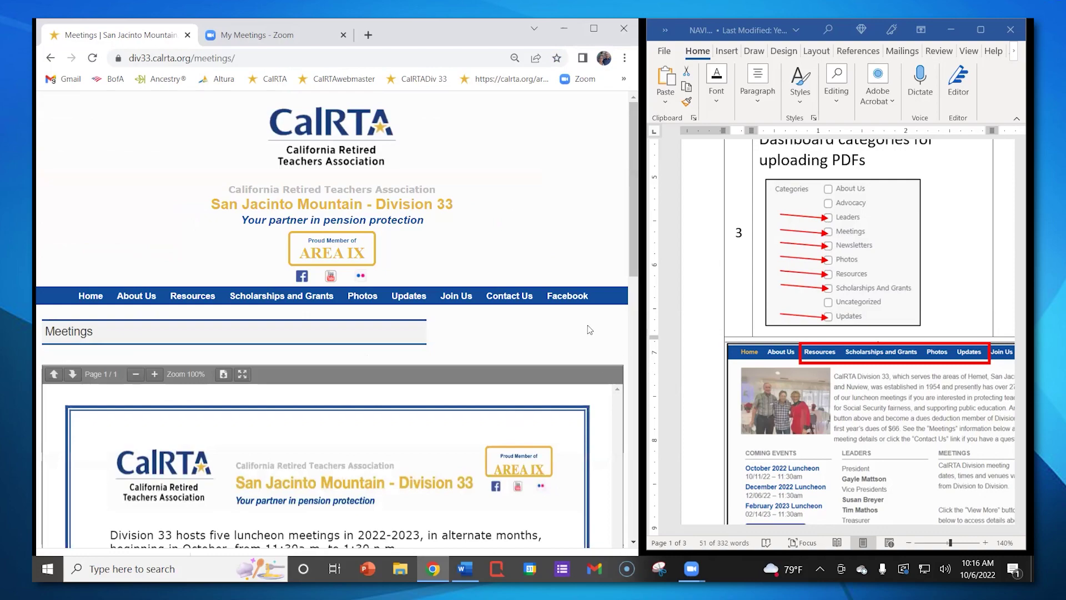
Review the embedded luncheon meetings PDF with its 2022-23 dates and venue, and return to the home page
scroll(578, 333, "down", 6)
scroll(563, 345, "up", 2)
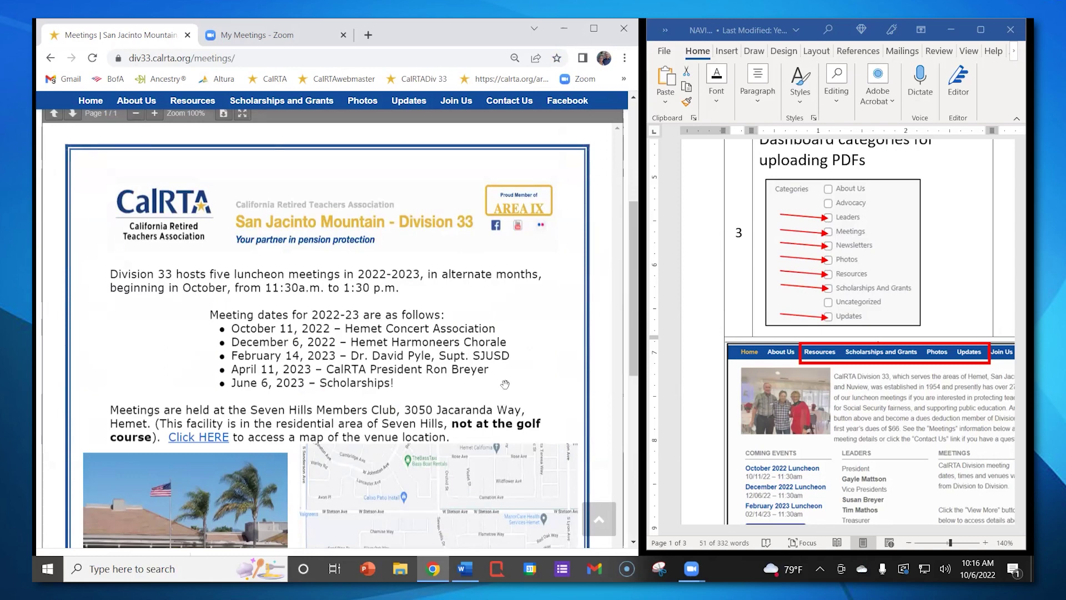
scroll(253, 284, "up", 1)
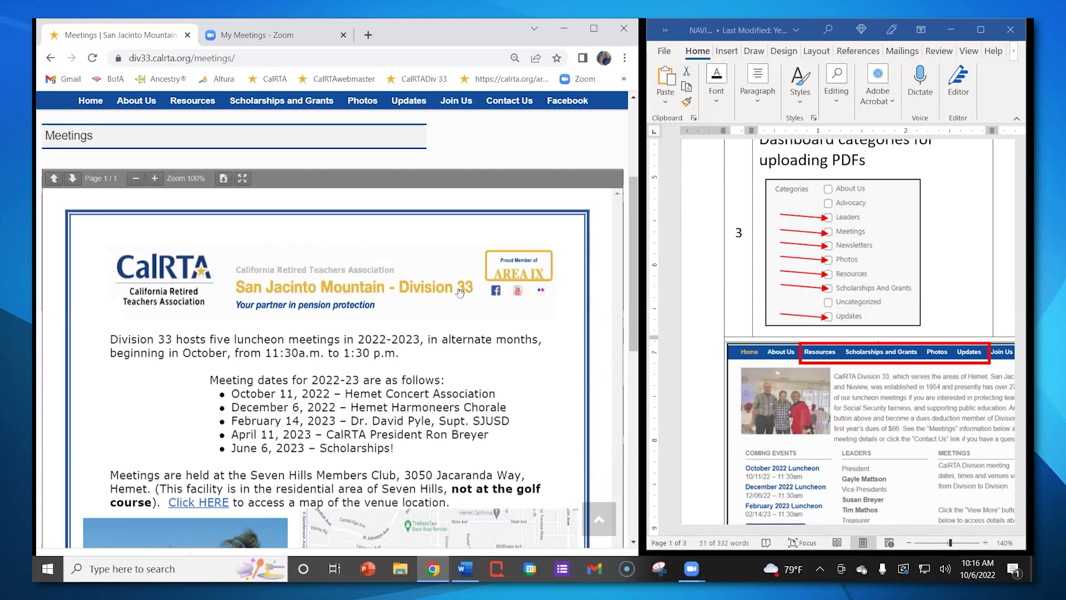
scroll(460, 293, "down", 1)
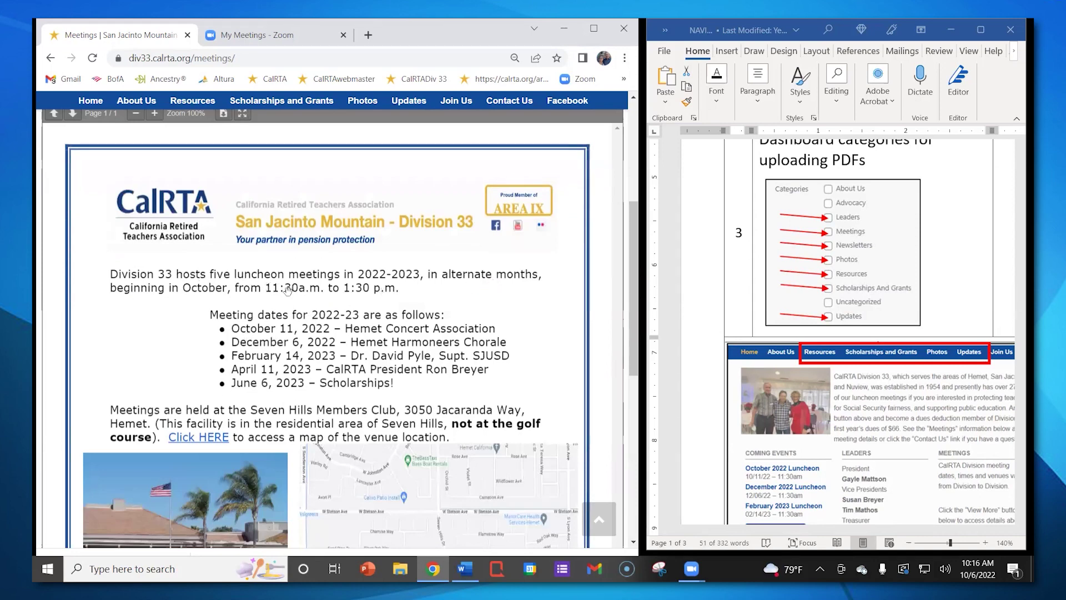
scroll(457, 350, "up", 2)
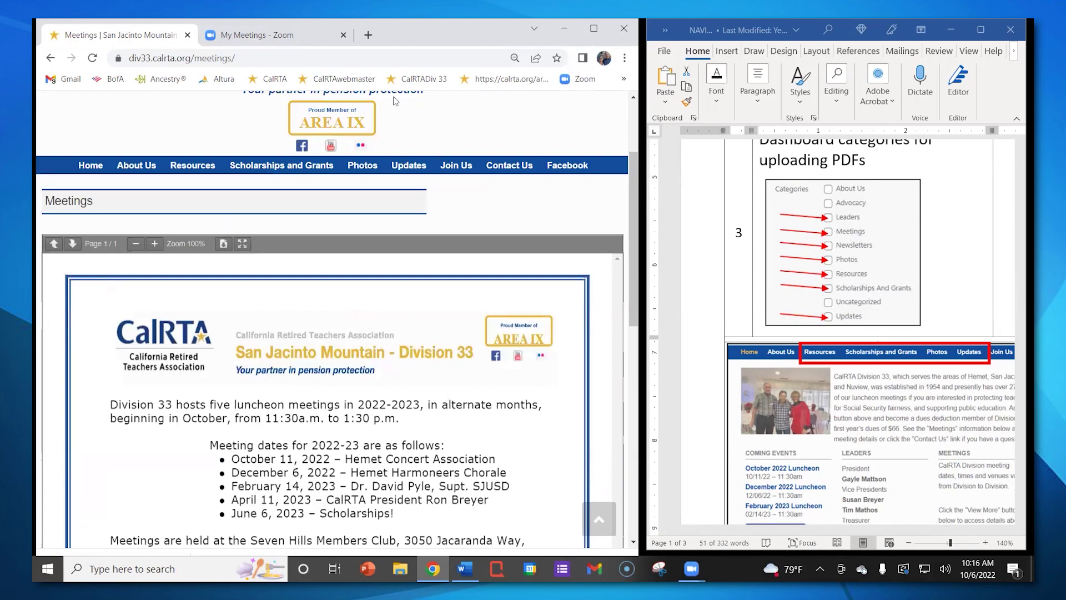
left_click(50, 57)
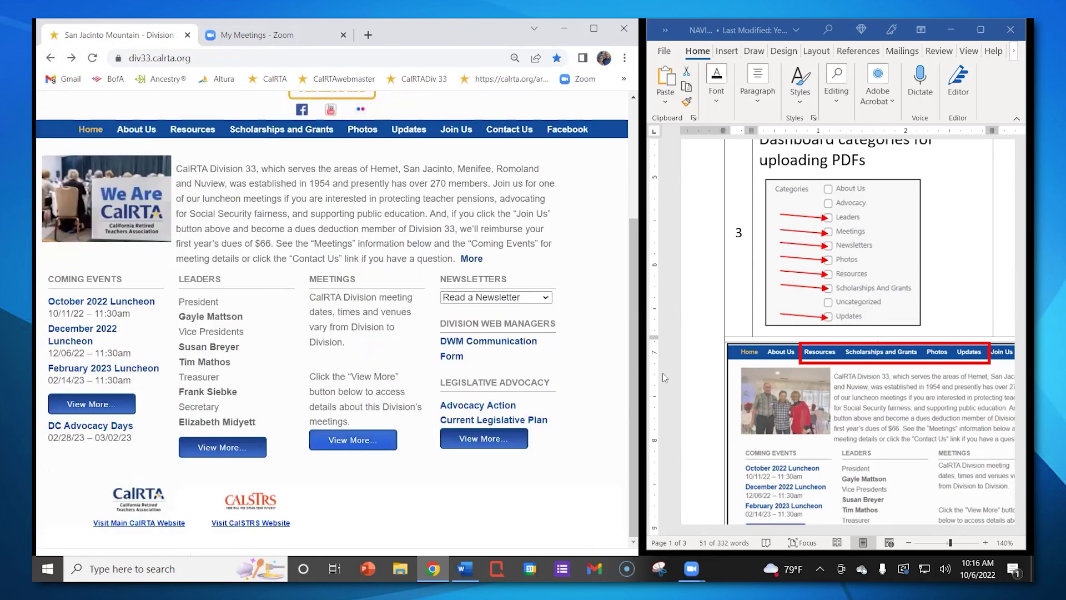
Expand the home page's newsletter list, and open the Photos page to look through its linked items
left_click(501, 299)
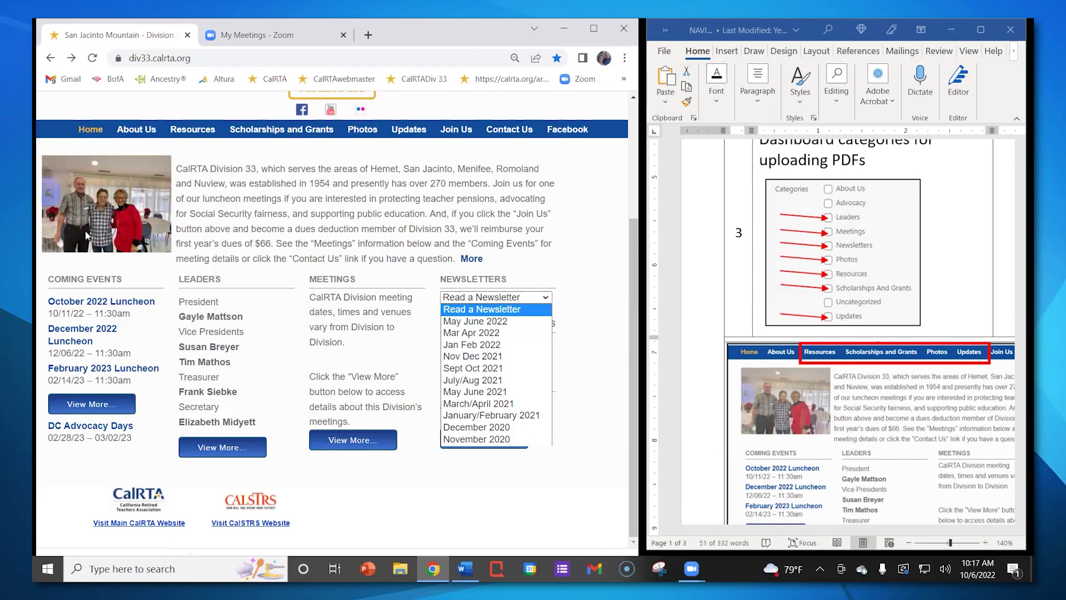
left_click(362, 128)
left_click(362, 129)
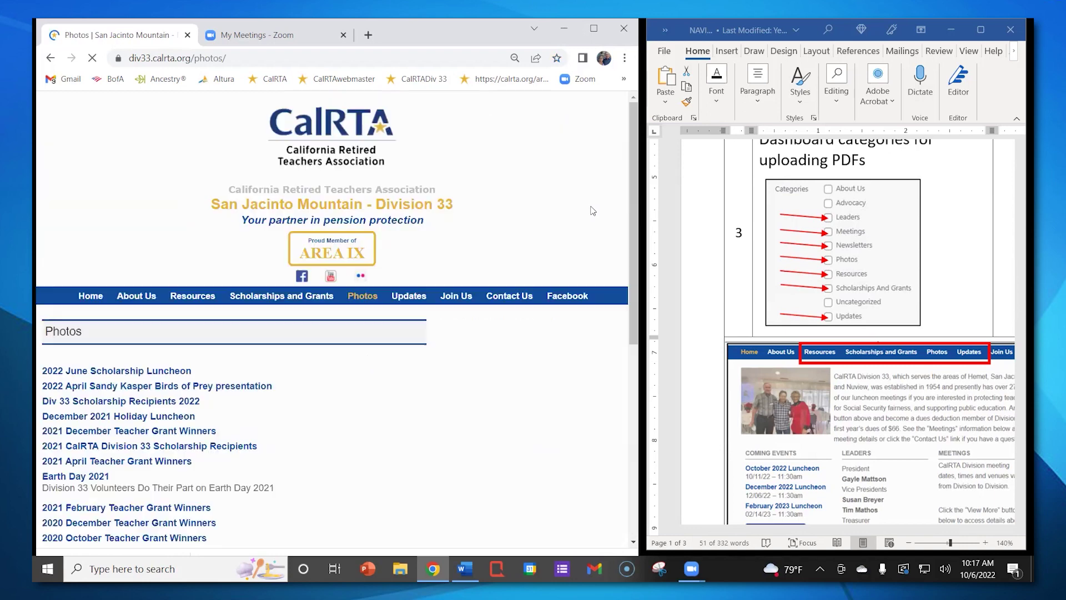
scroll(555, 250, "down", 4)
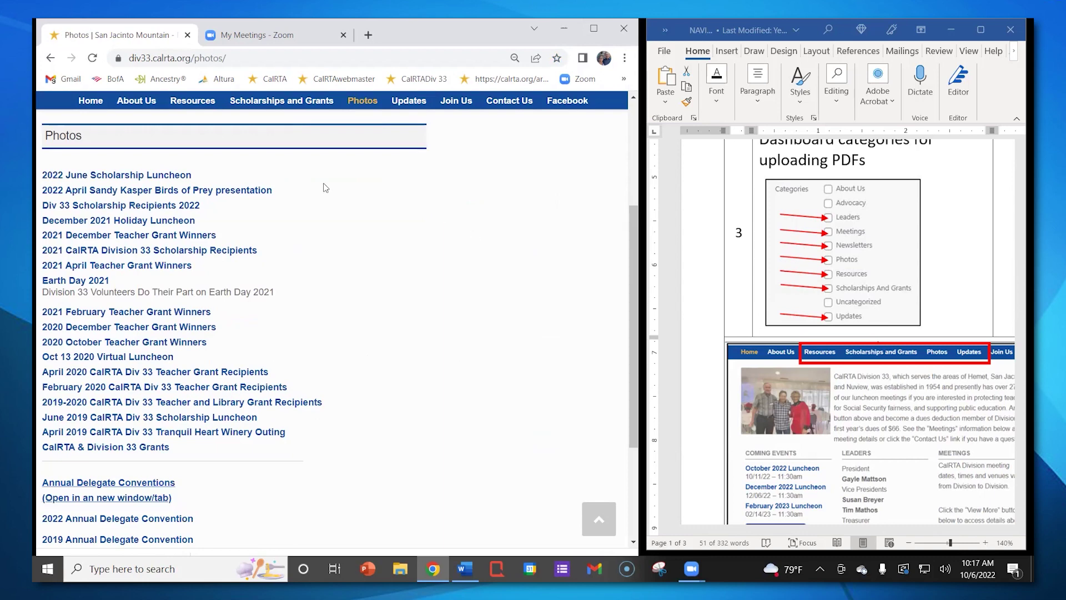
Open the 2022 June Scholarship Luncheon photo PDF, look through its collage and return to the Photos page
left_click(134, 176)
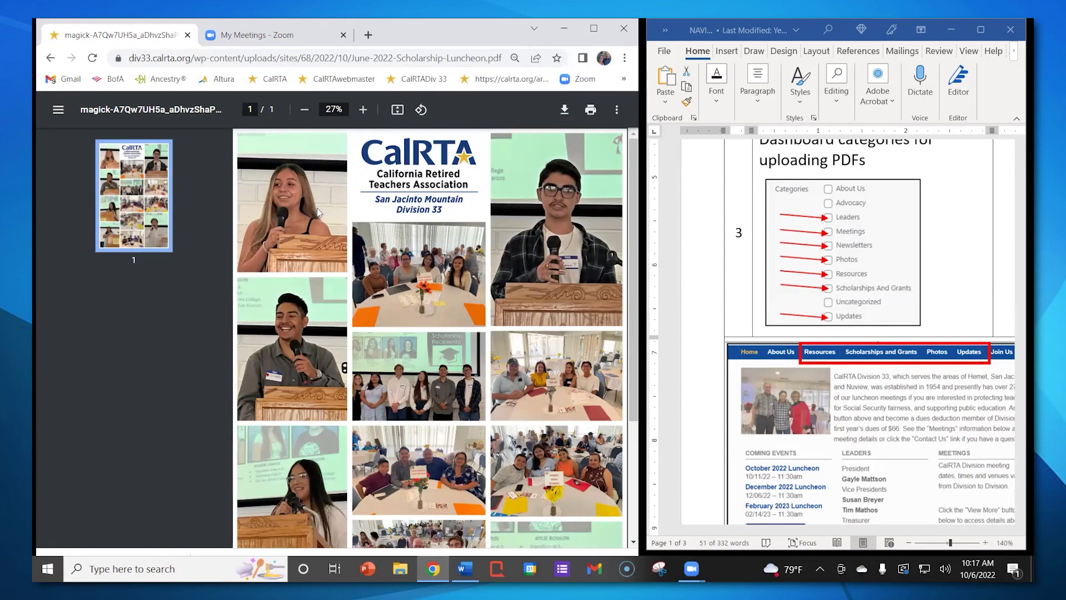
scroll(328, 222, "down", 3)
scroll(350, 254, "up", 3)
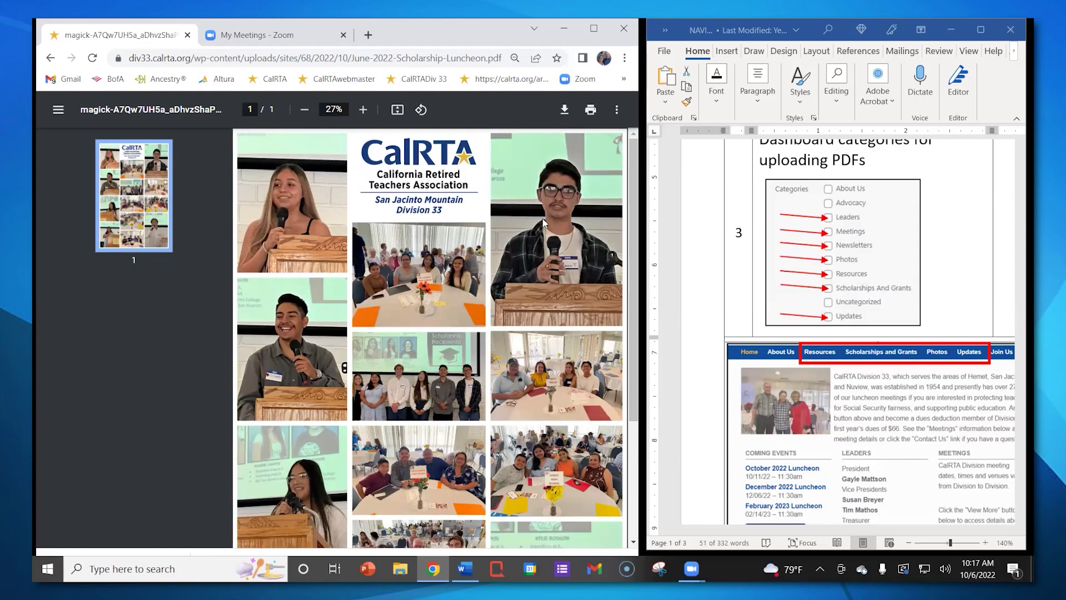
left_click(51, 59)
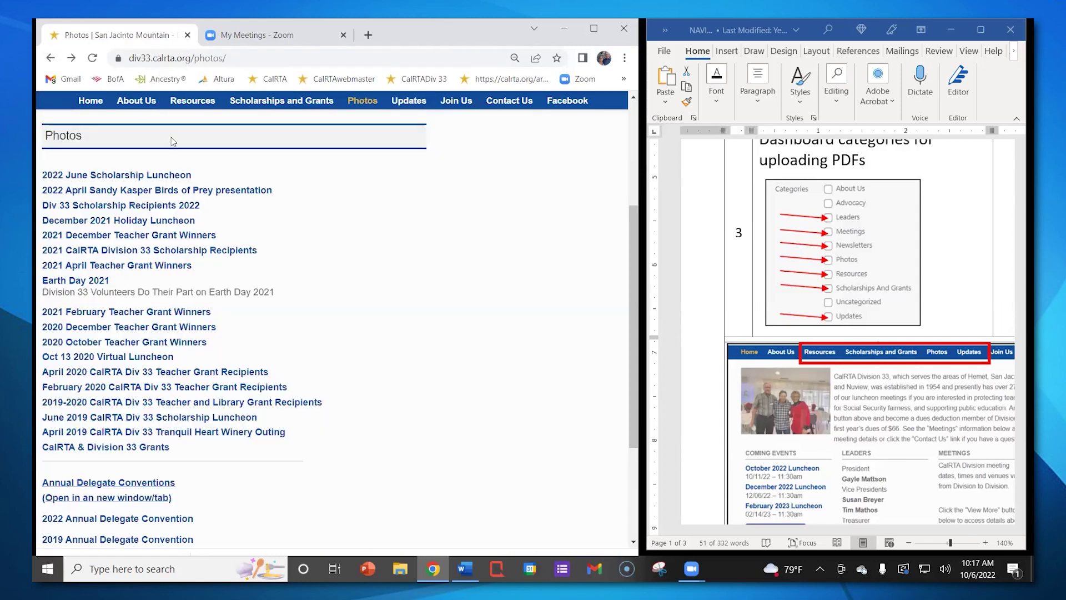
Open the Div 33 Scholarship Recipients 2022 PDF from the Photos page and view it down to the end
left_click(103, 206)
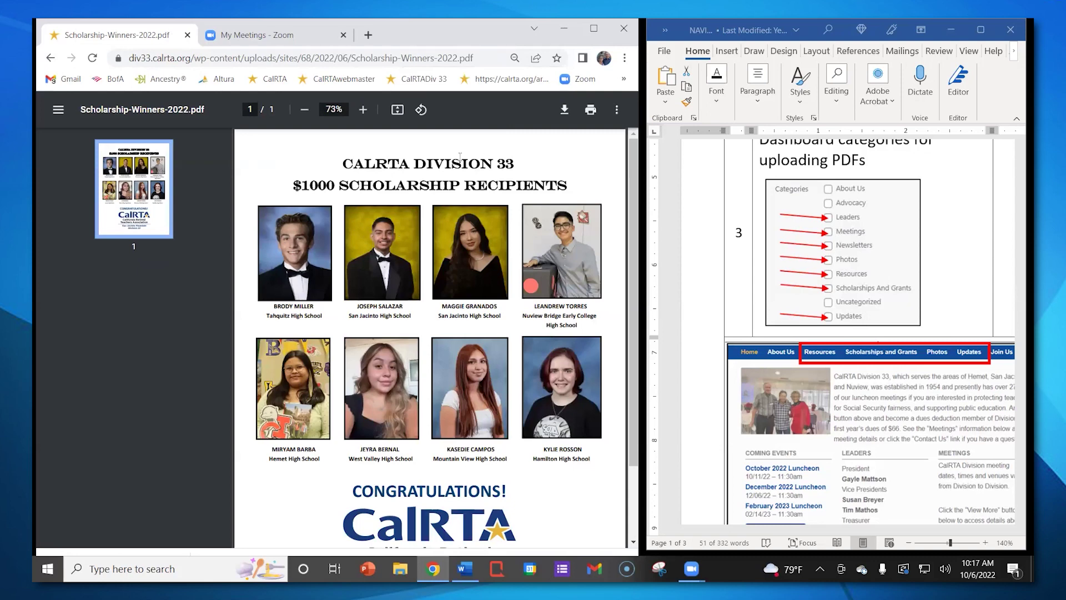
scroll(394, 233, "down", 2)
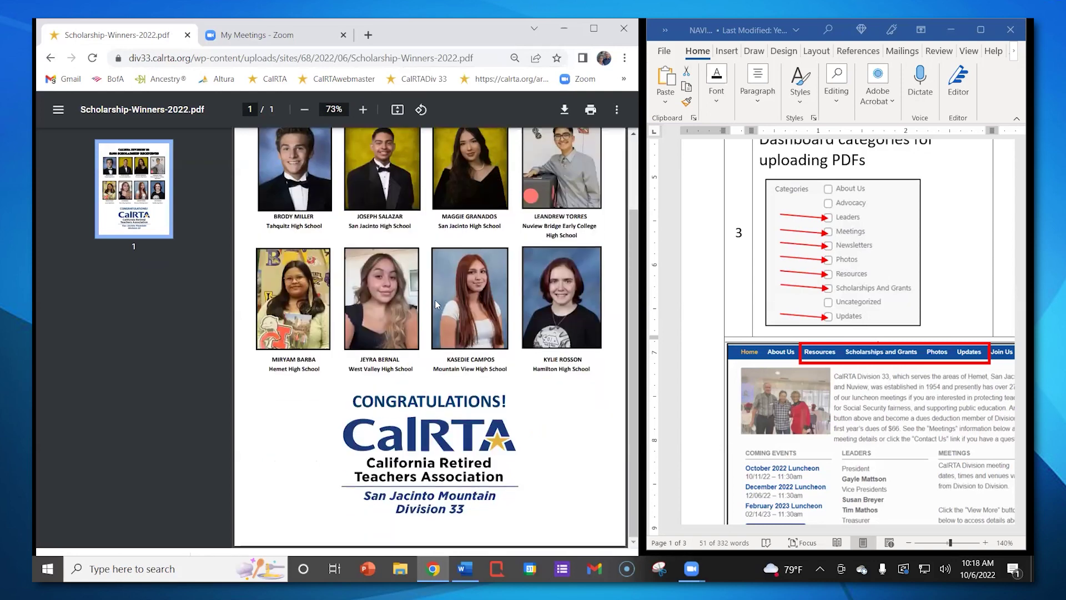
Go back from the scholarship recipients PDF to the home page, and open the Resources page to look through its links
scroll(460, 243, "up", 2)
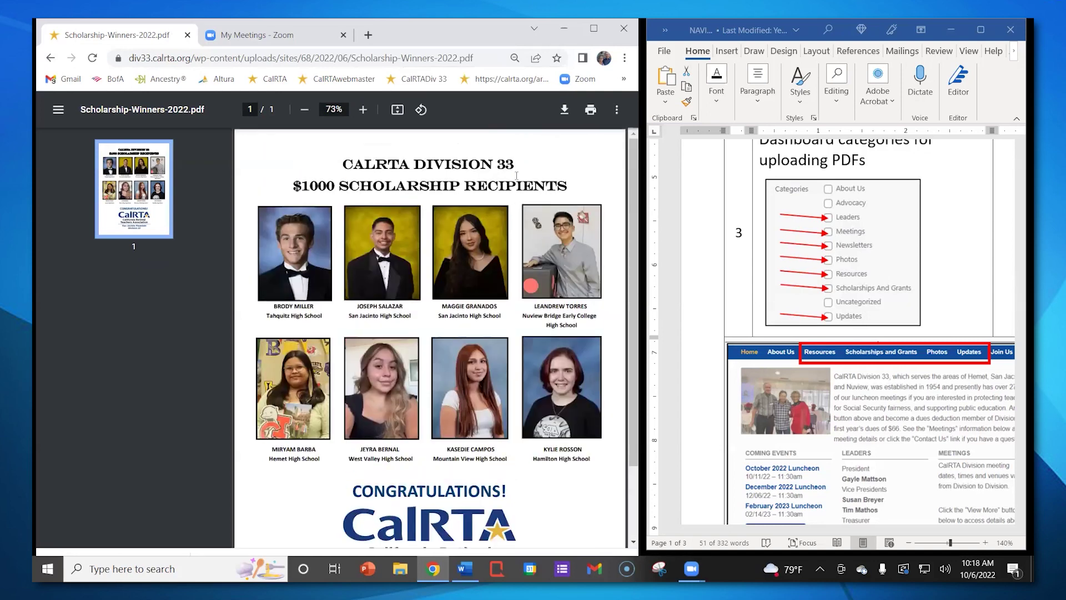
left_click(51, 58)
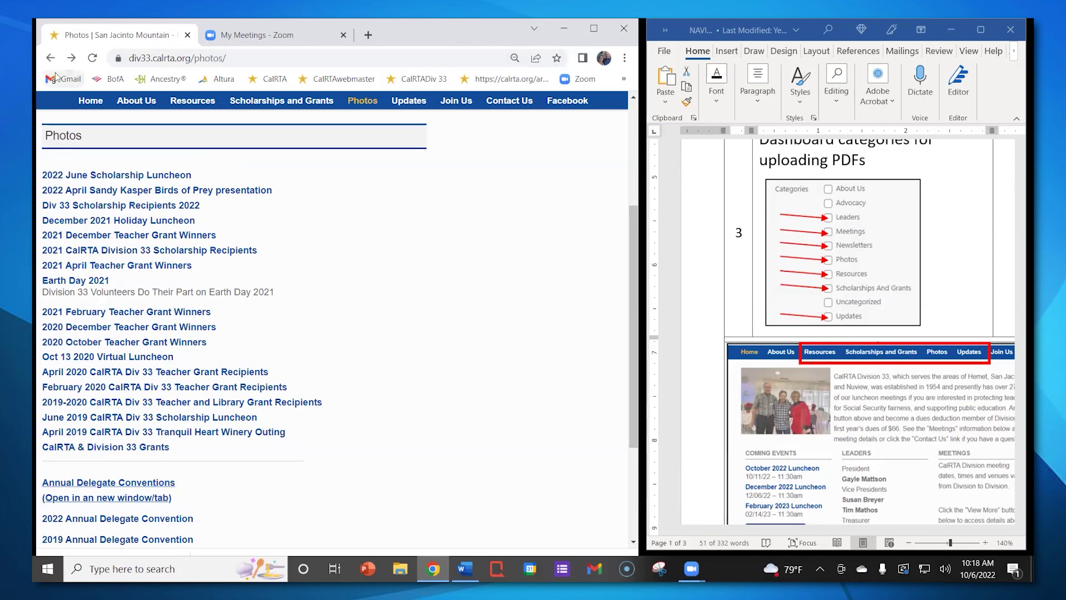
left_click(50, 58)
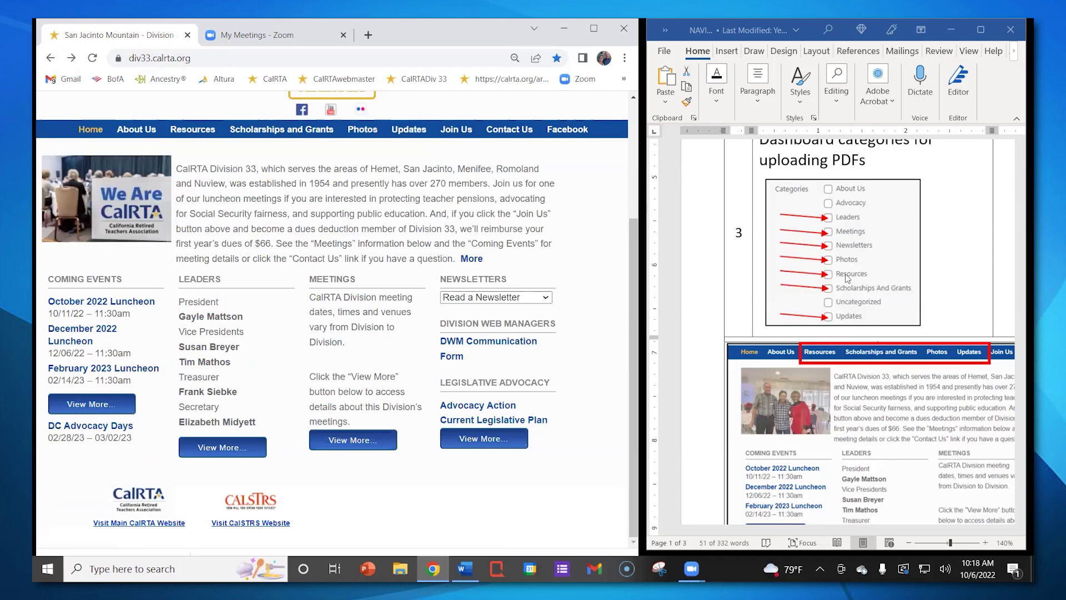
left_click(189, 132)
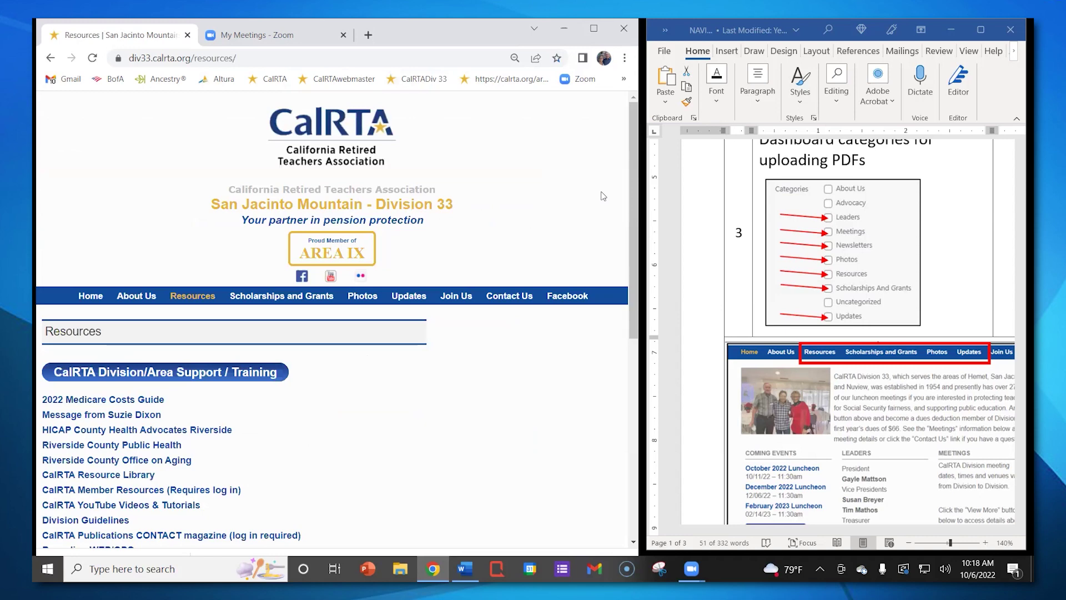
scroll(602, 198, "down", 5)
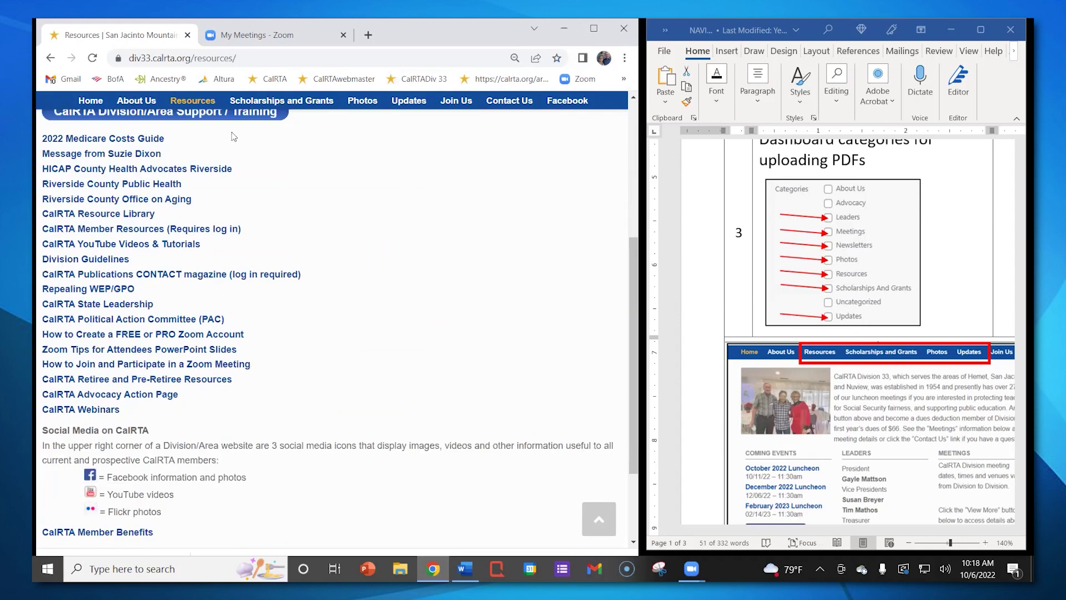
scroll(106, 189, "up", 1)
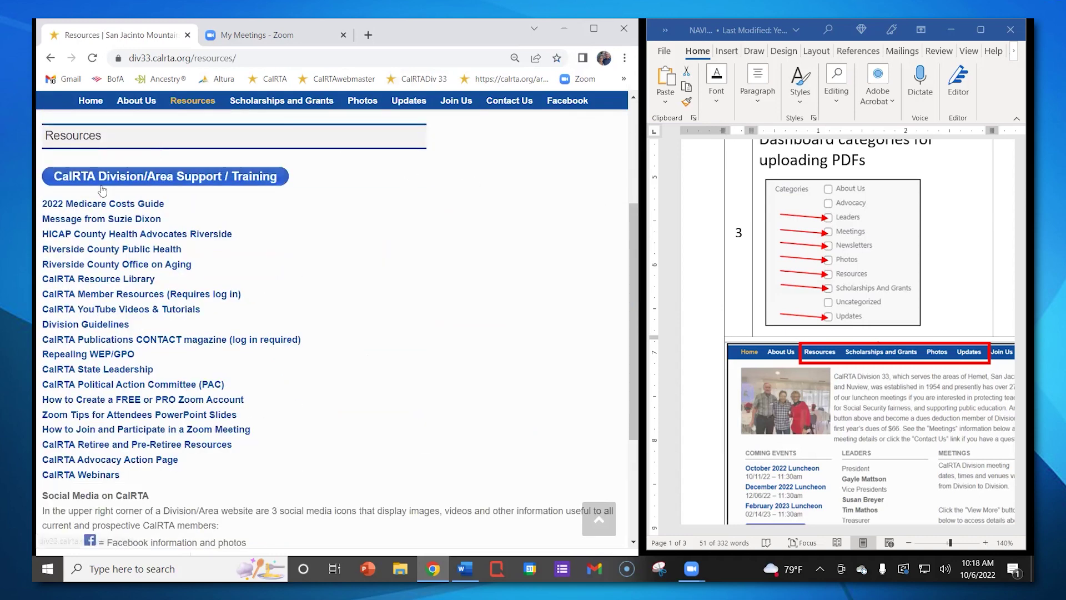
View the 2022 Medicare Costs Guide from the Resources page, highlighting its title and the .pdf ending of its address, and return to the home page
left_click(102, 204)
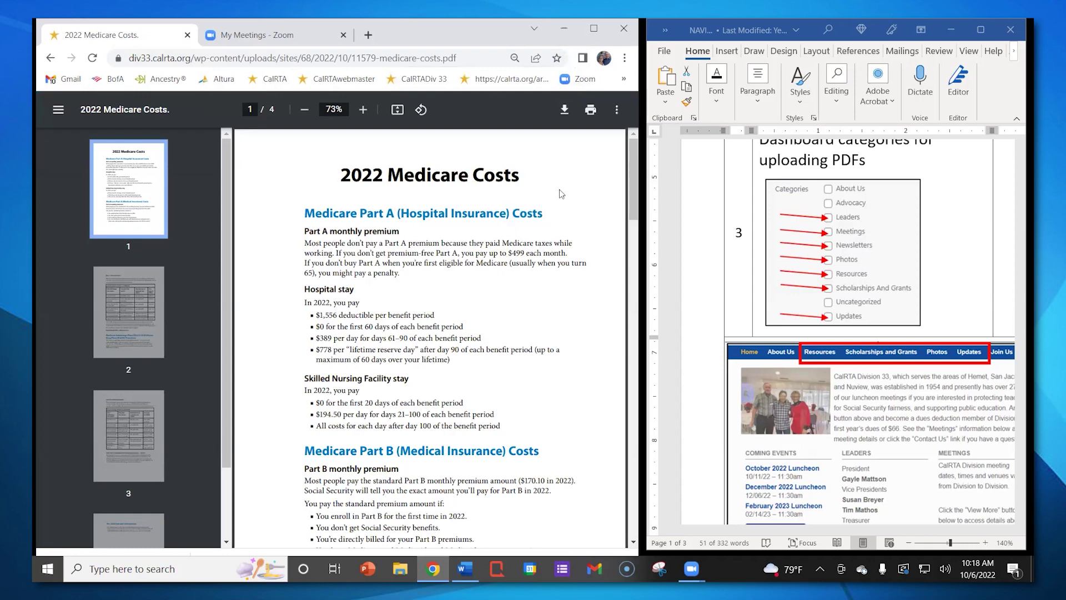
left_click_drag(341, 177, 550, 192)
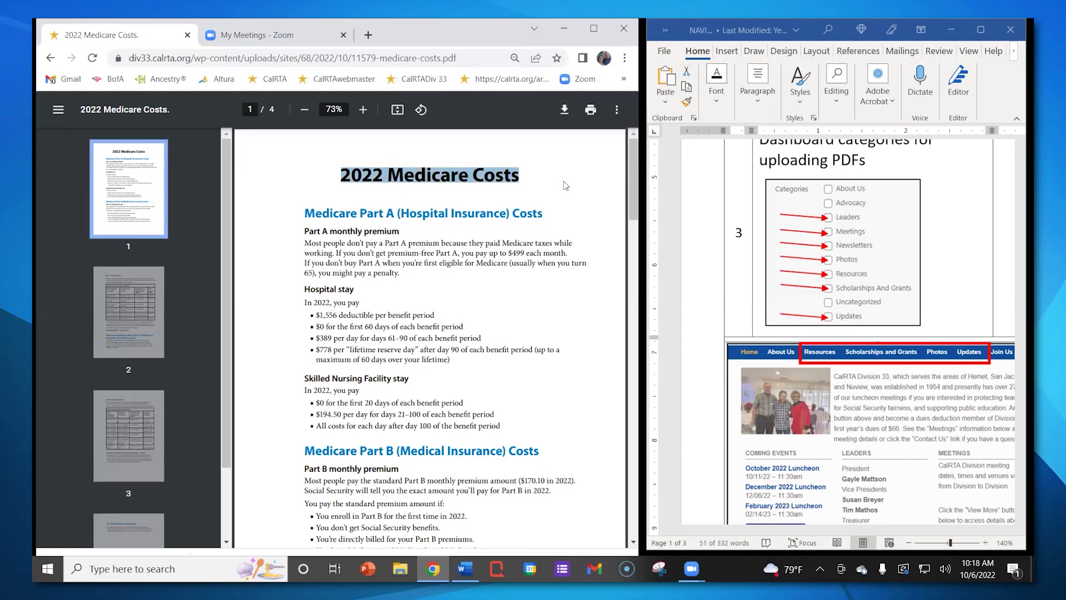
scroll(283, 216, "down", 5)
scroll(284, 208, "up", 5)
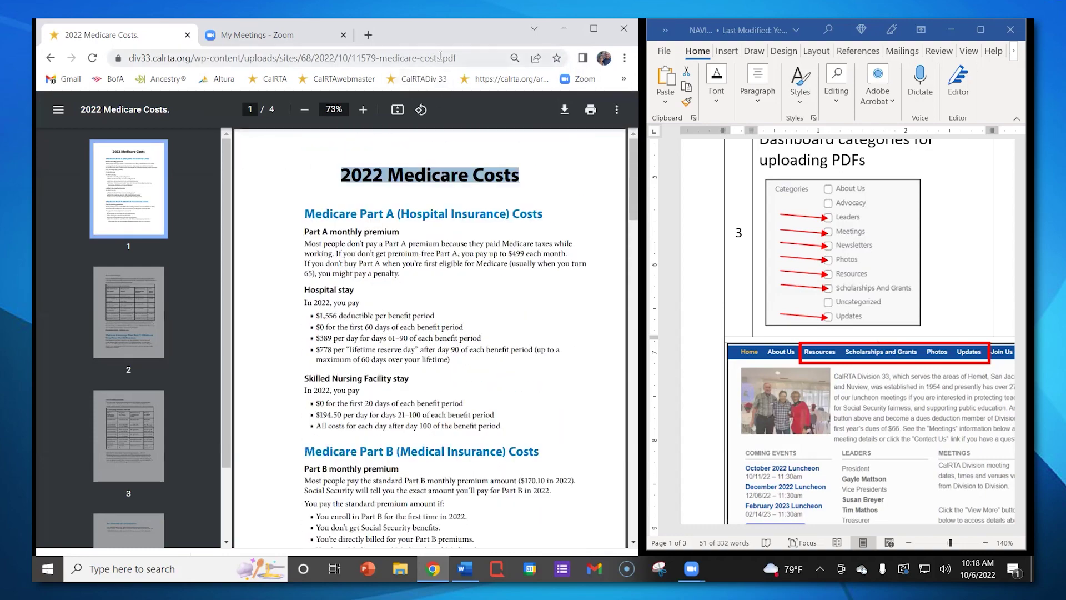
double_click(461, 57)
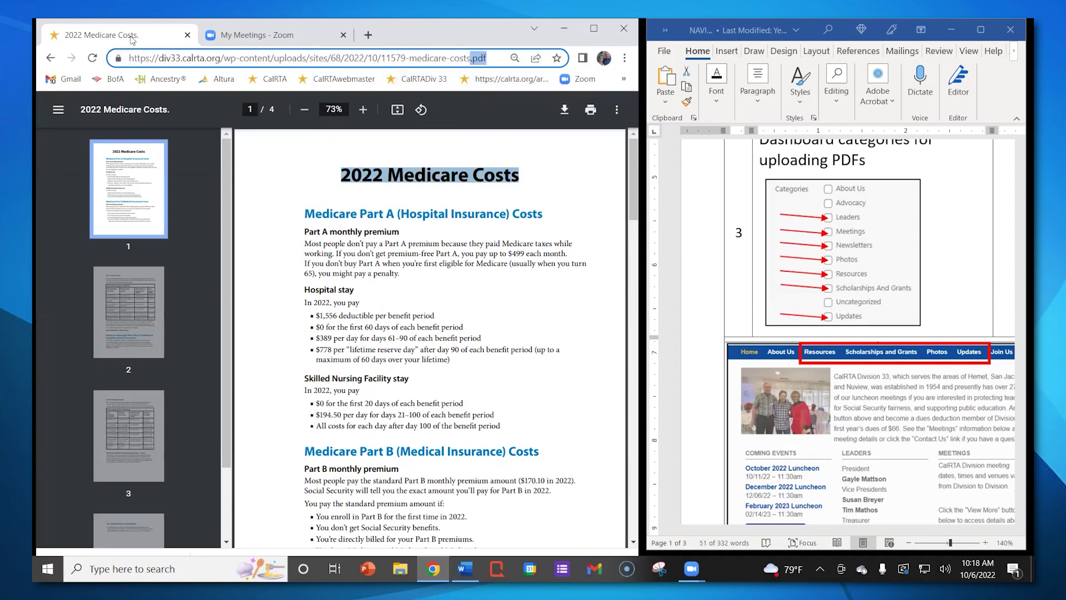
left_click(51, 58)
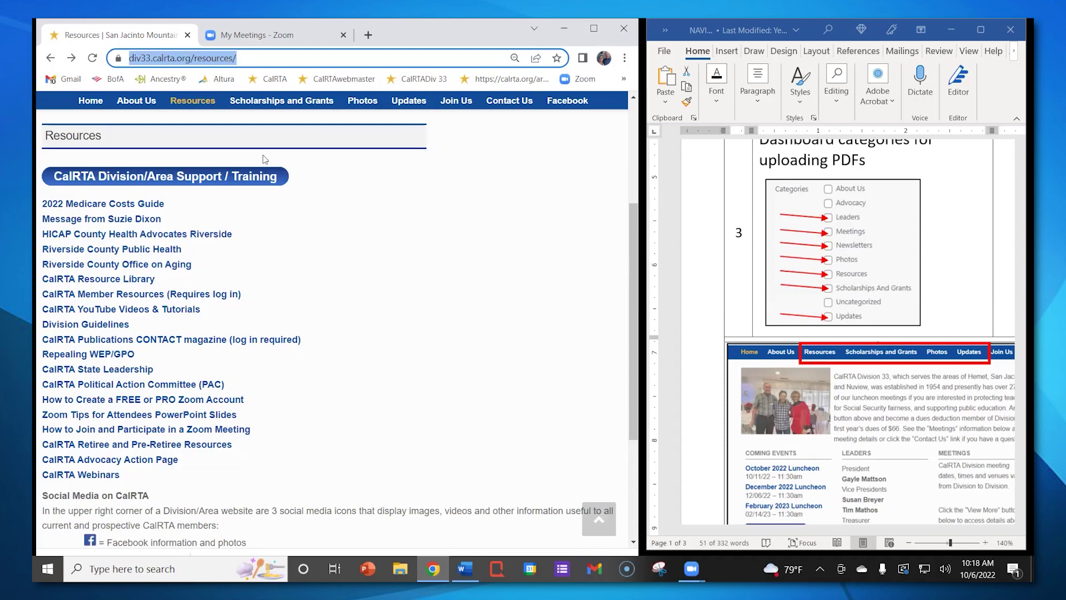
left_click(50, 58)
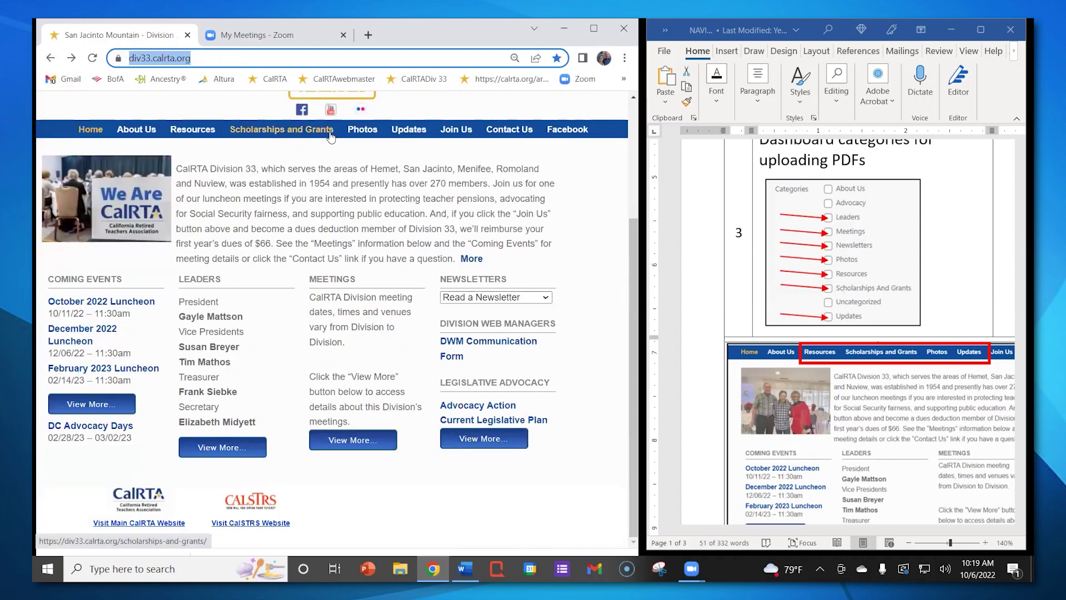
View the 2022 June Teacher Grant Winners PDF from the Scholarships and Grants page, and return to the home page
left_click(292, 133)
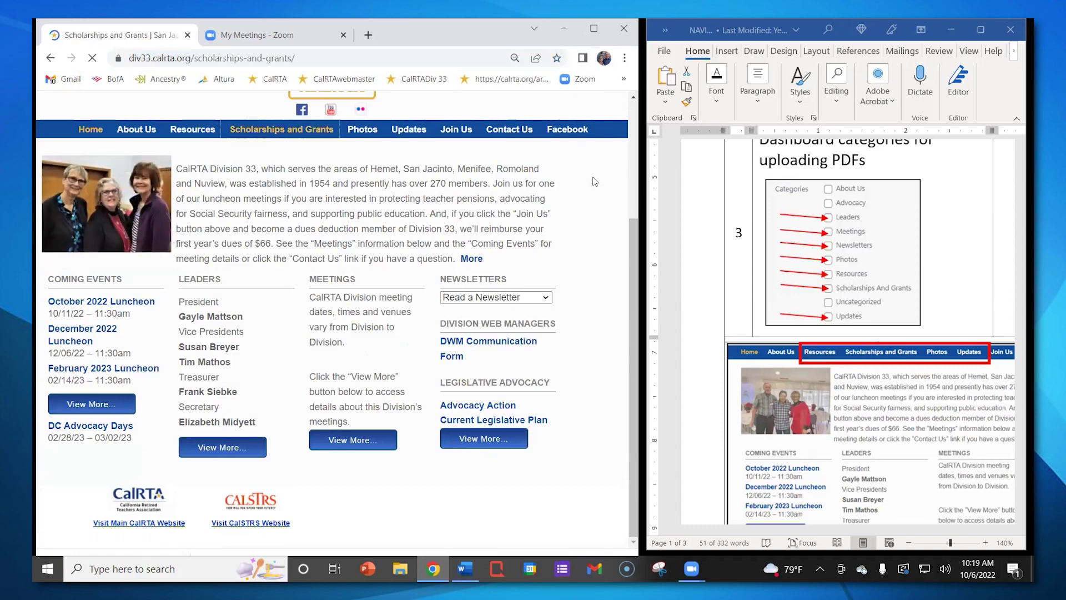
scroll(183, 136, "down", 4)
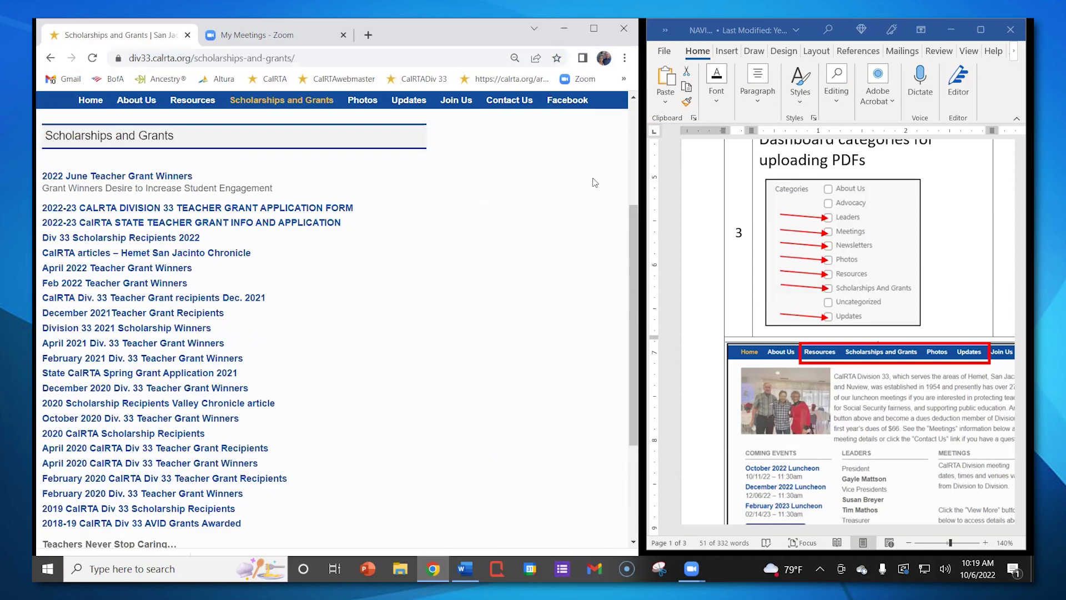
left_click(133, 177)
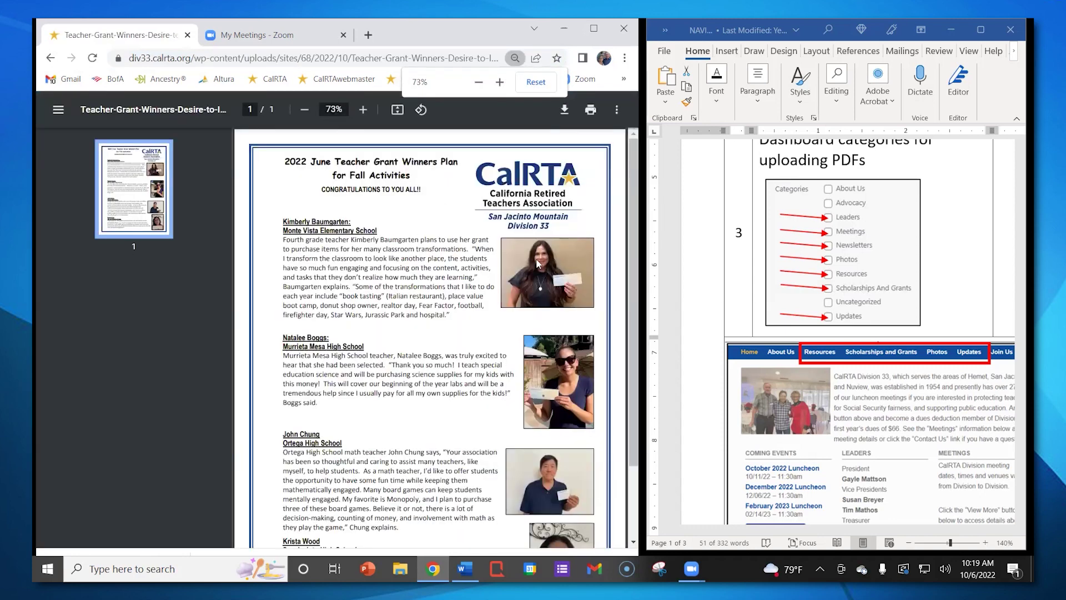
scroll(413, 222, "down", 2)
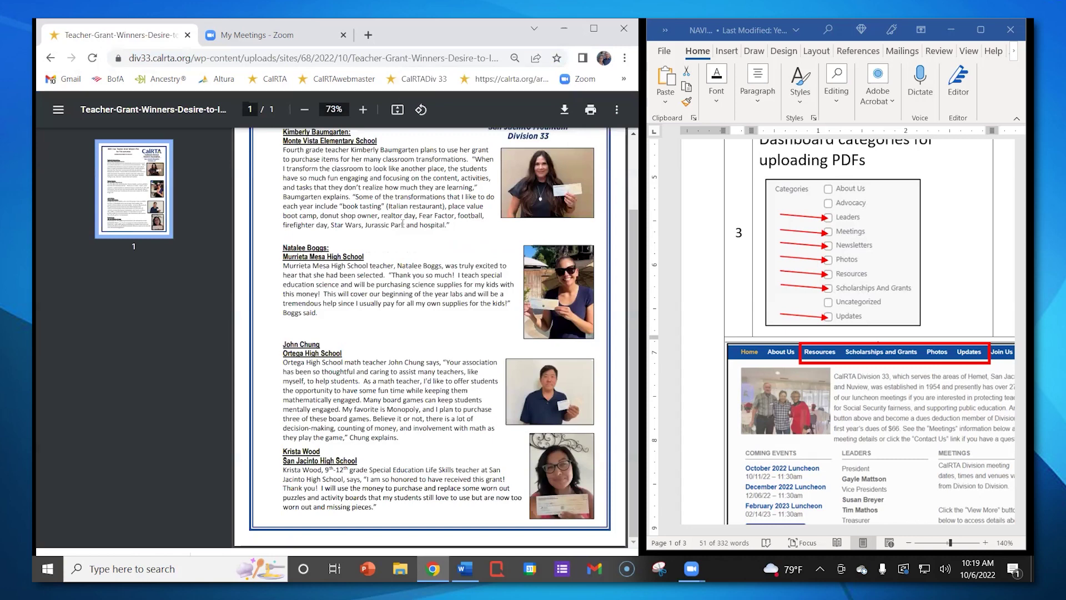
scroll(394, 327, "up", 2)
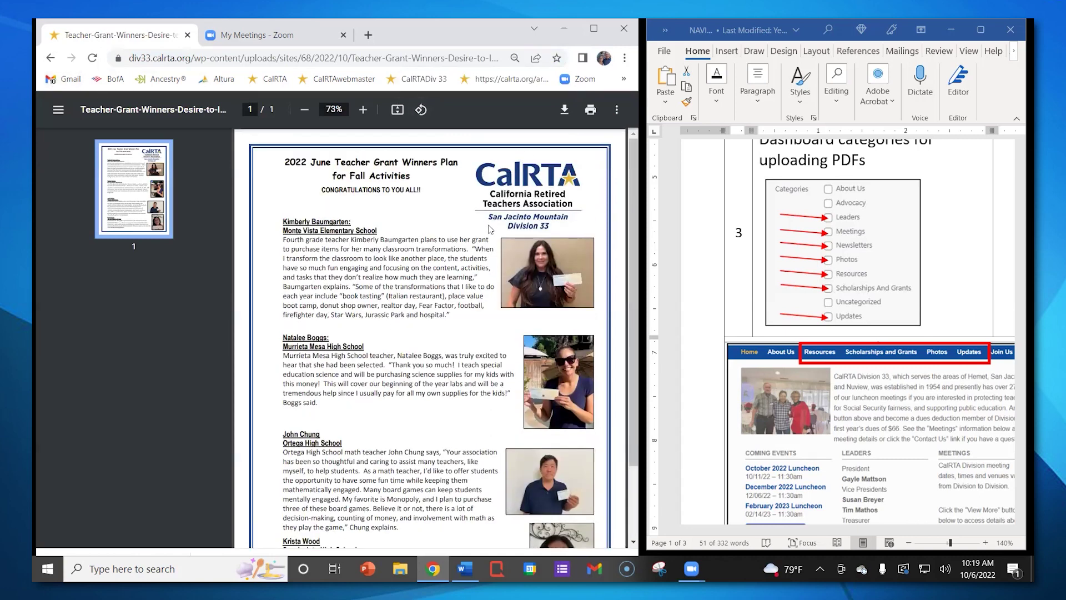
left_click(51, 58)
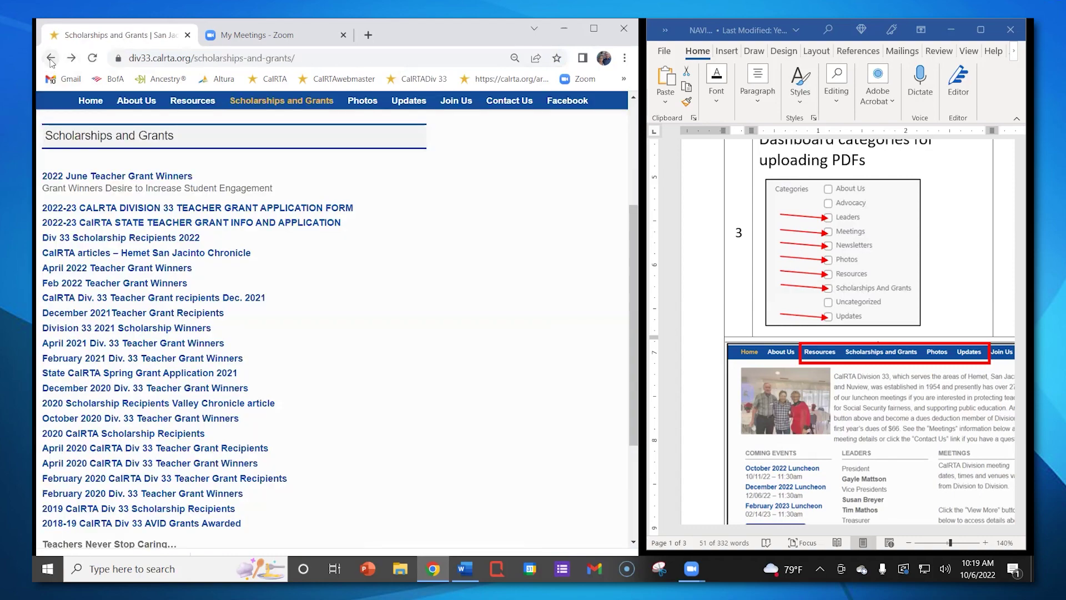
left_click(51, 58)
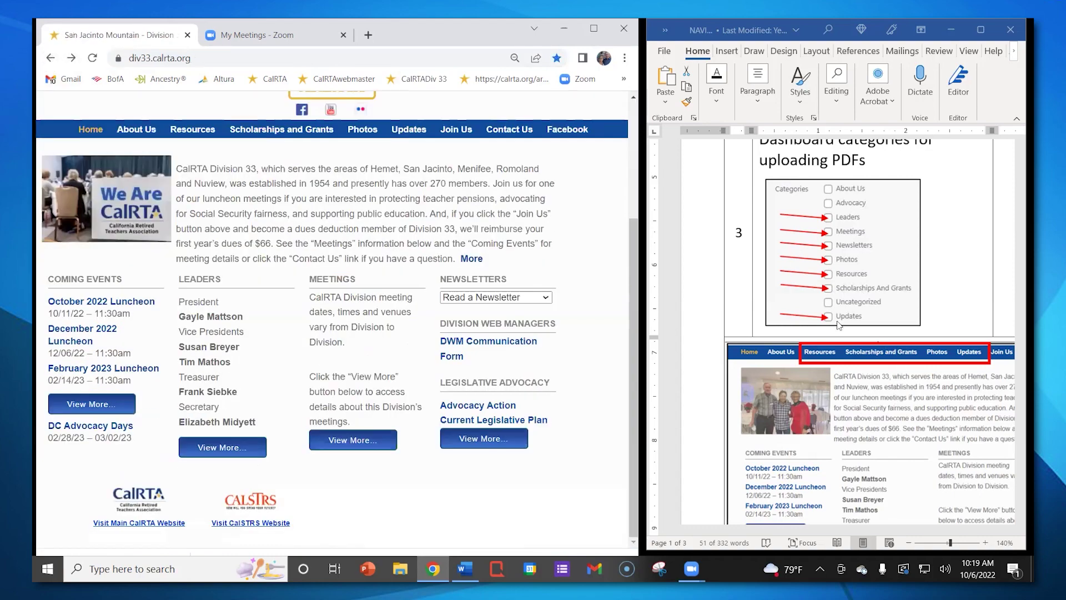
Open the Updates page, view its Pre-retirement Event Oct 19 2022 flyer, and return to the list of updates
left_click(401, 132)
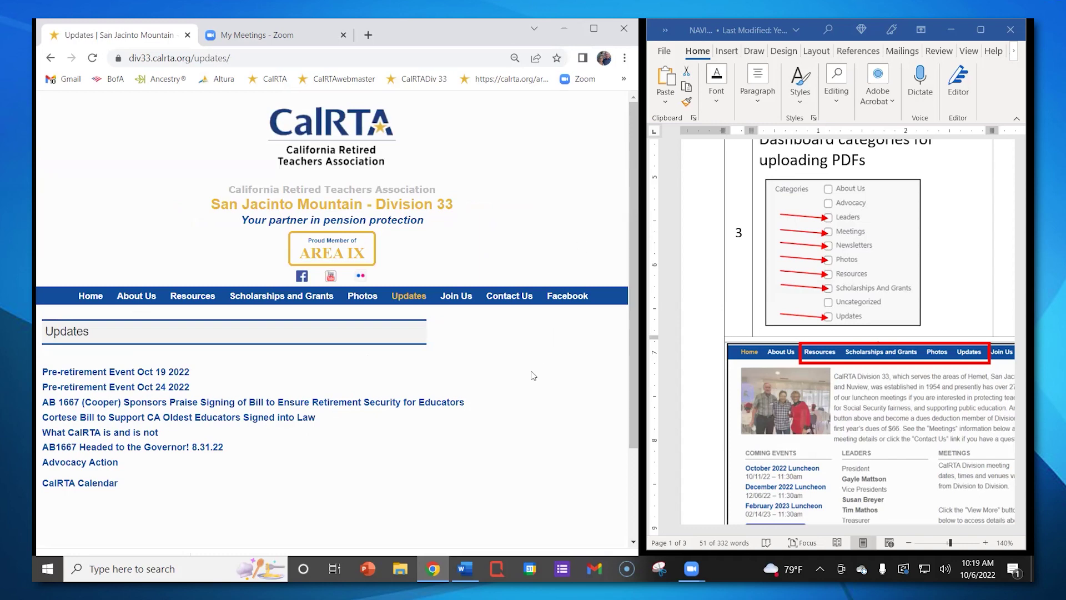
scroll(537, 369, "down", 2)
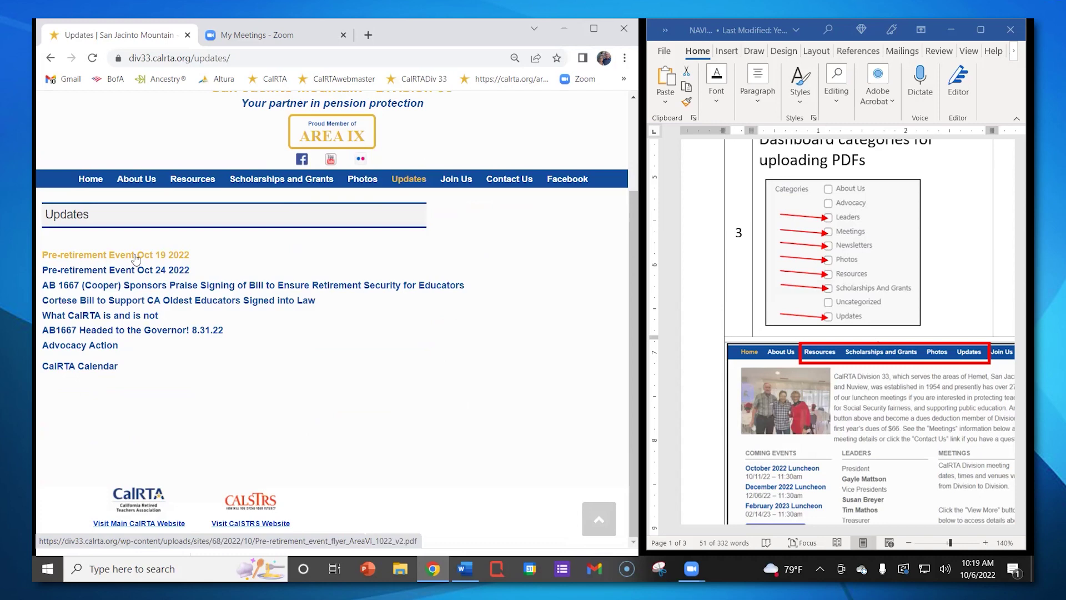
left_click(165, 260)
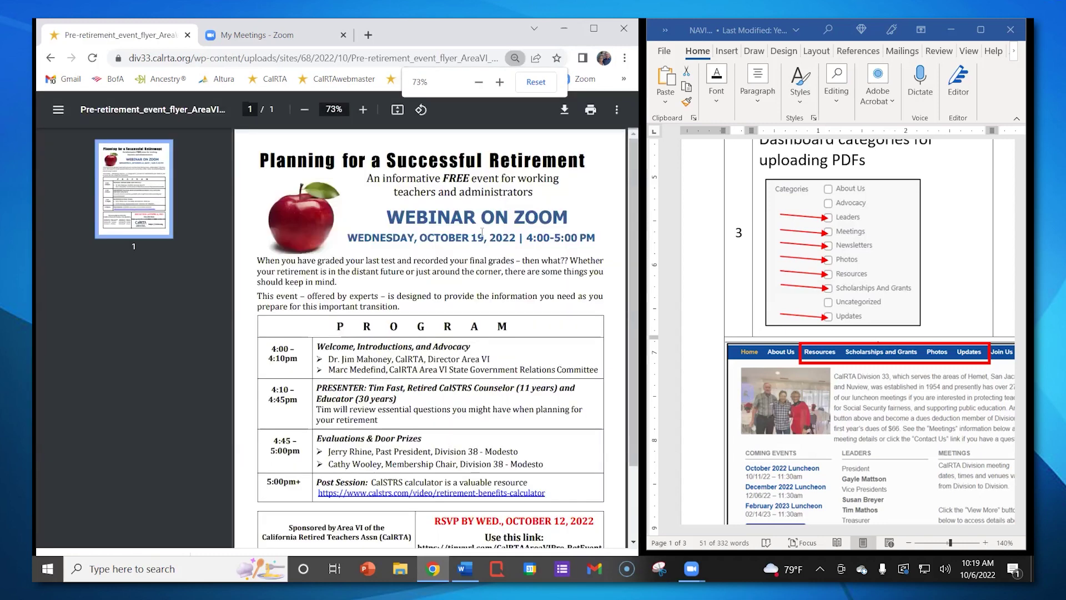
scroll(491, 244, "down", 3)
scroll(492, 244, "up", 3)
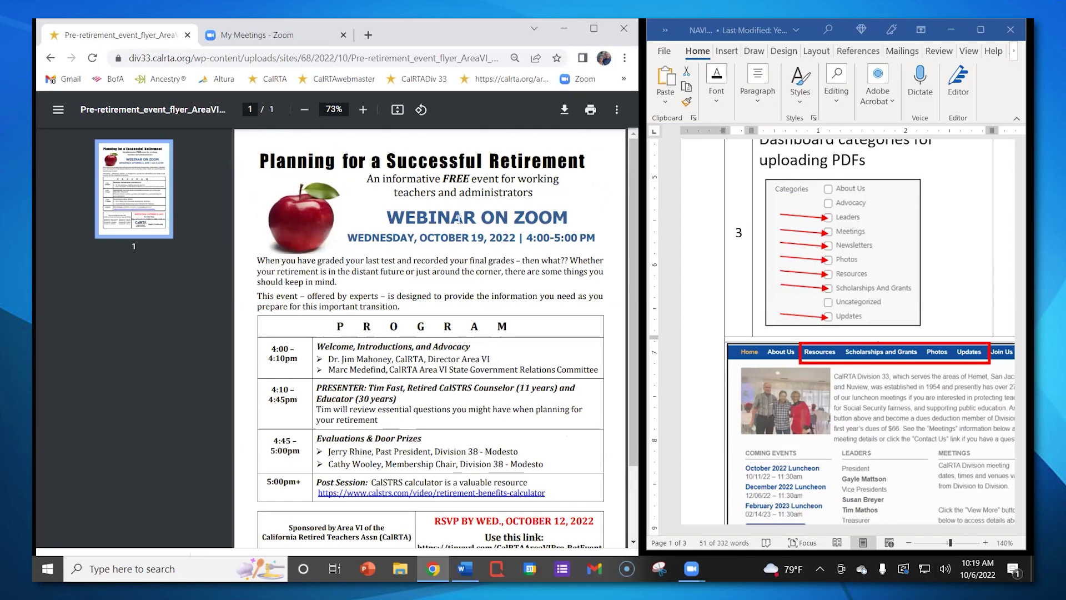
left_click(50, 58)
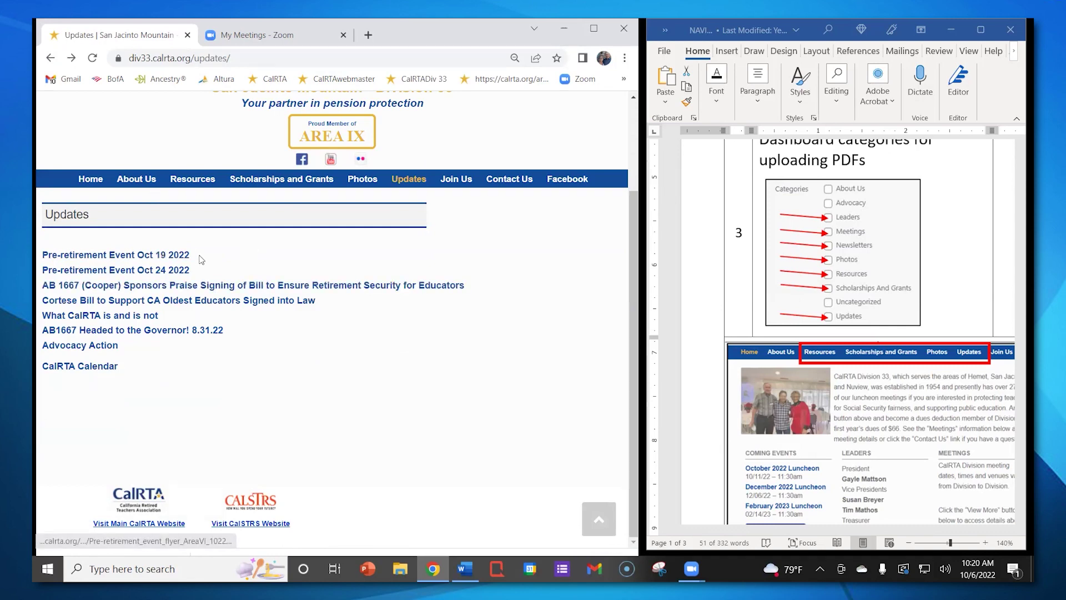
View the What CalRTA is and is not PDF from the Updates page through to its end, and return to the page
left_click(91, 317)
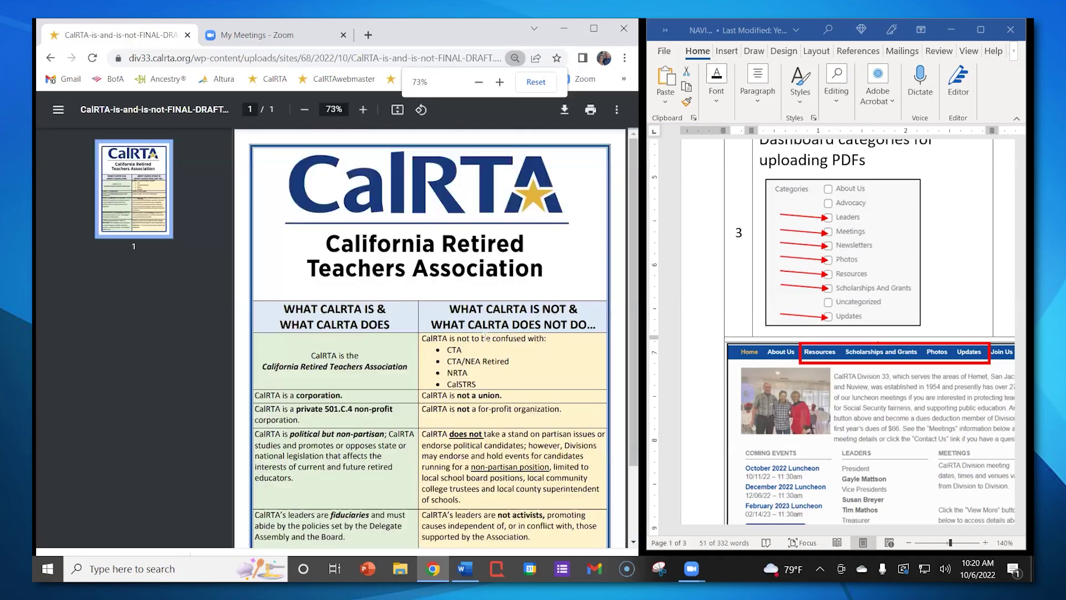
scroll(486, 336, "down", 2)
scroll(481, 338, "up", 2)
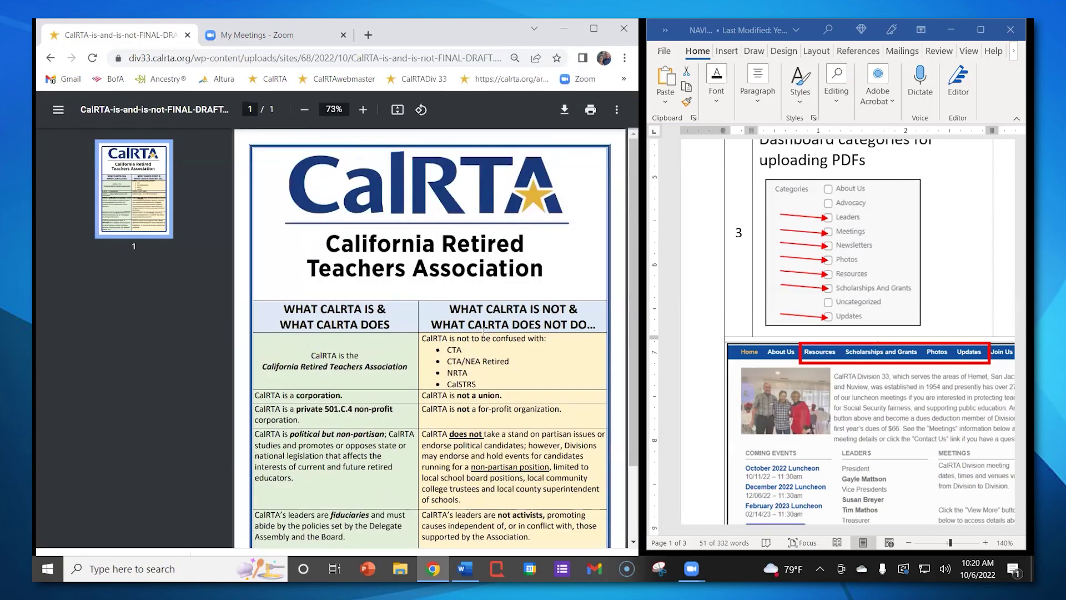
scroll(484, 331, "down", 2)
scroll(483, 332, "up", 2)
left_click(52, 59)
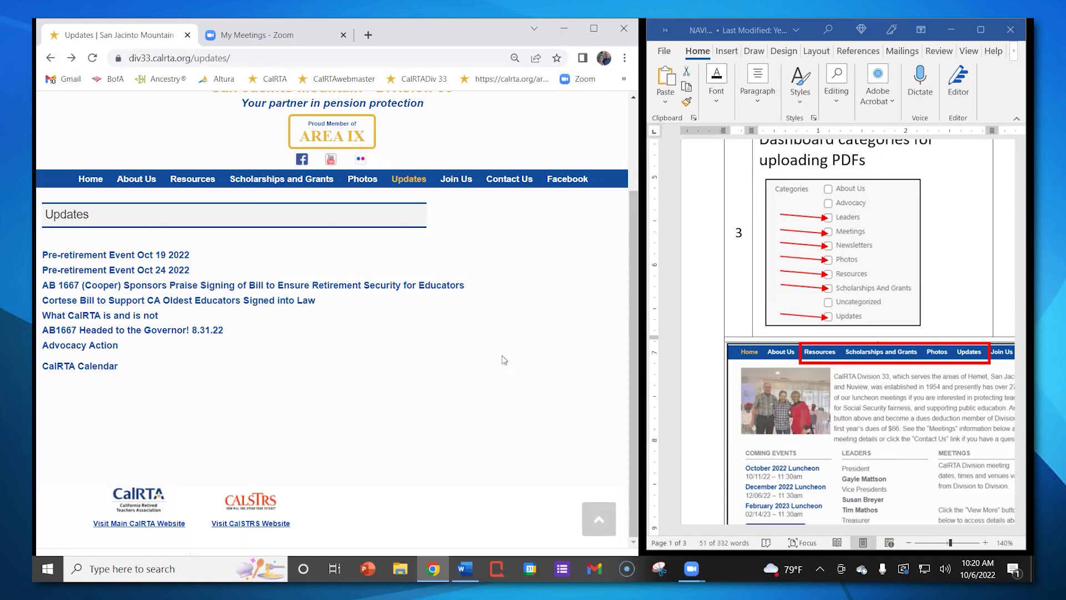
Review the guide document's upload categories and marked home page areas in Word, with the division website returned to its home page
scroll(927, 367, "down", 2)
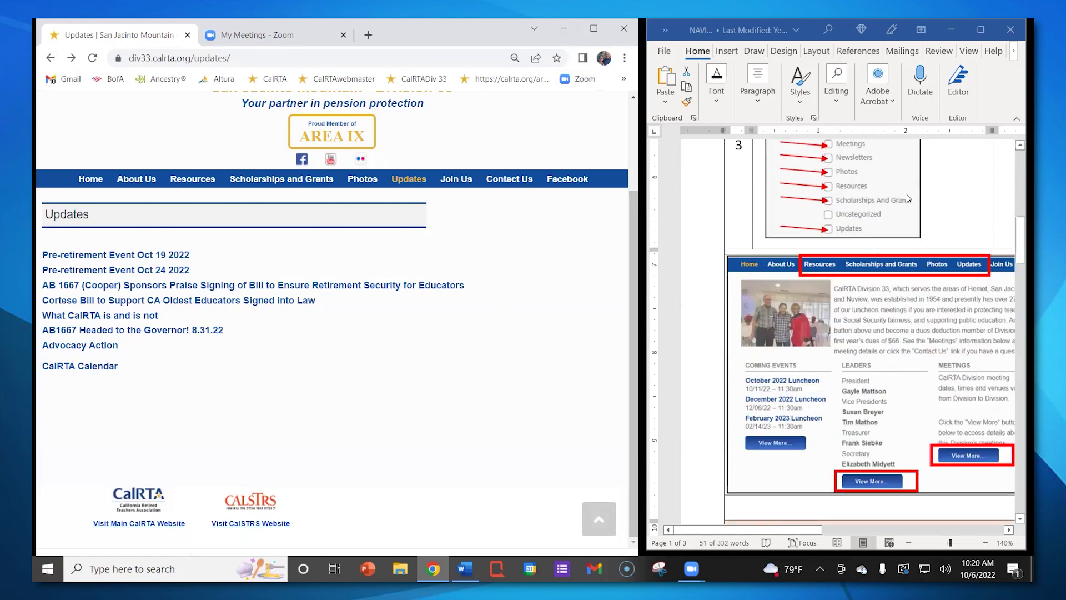
scroll(916, 201, "up", 2)
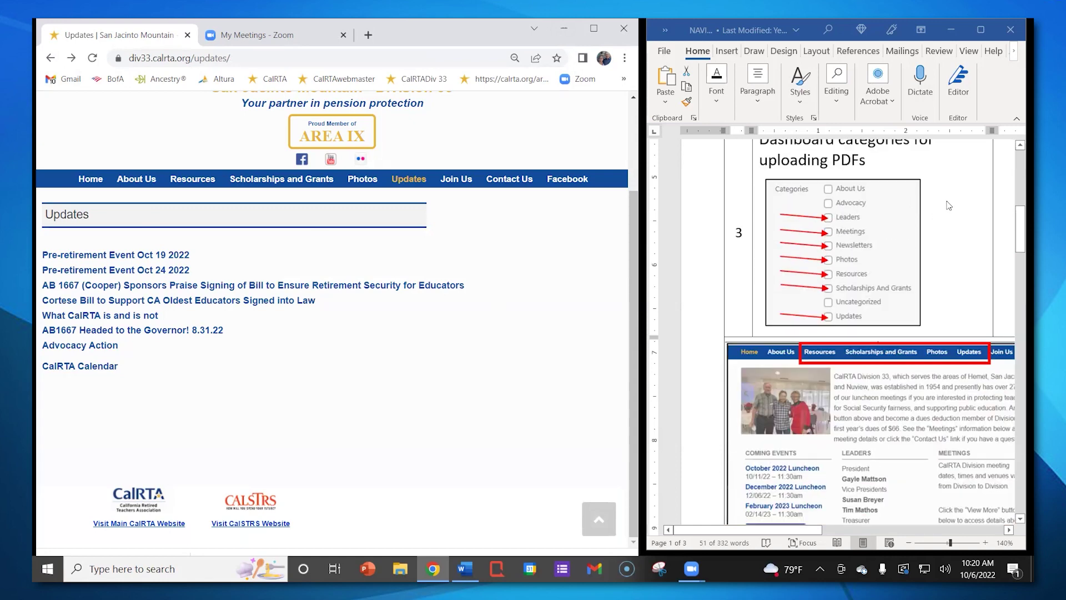
scroll(950, 205, "down", 3)
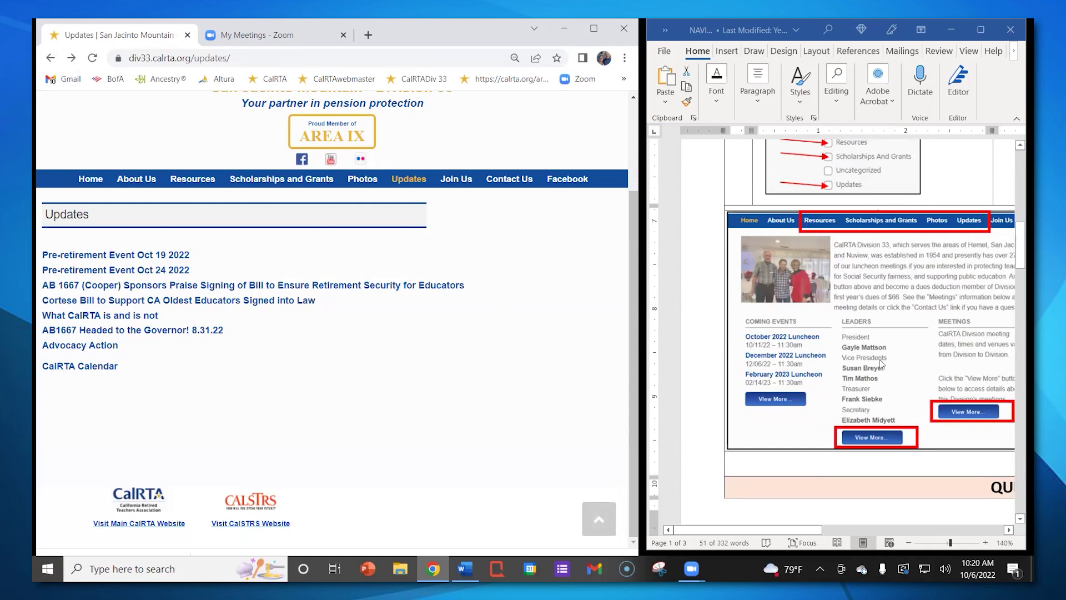
left_click(51, 60)
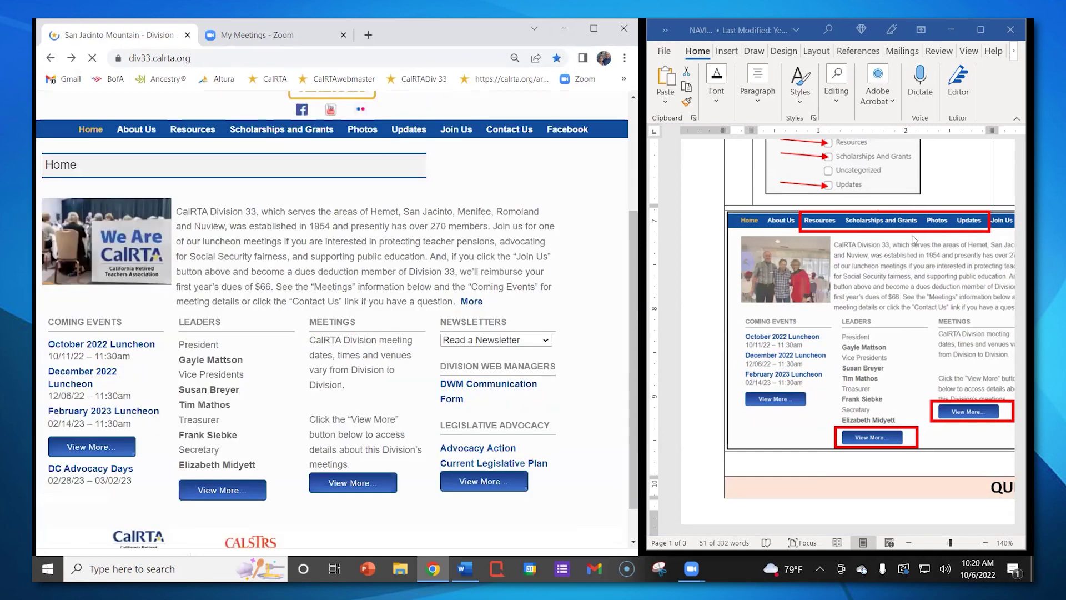
scroll(872, 282, "down", 1)
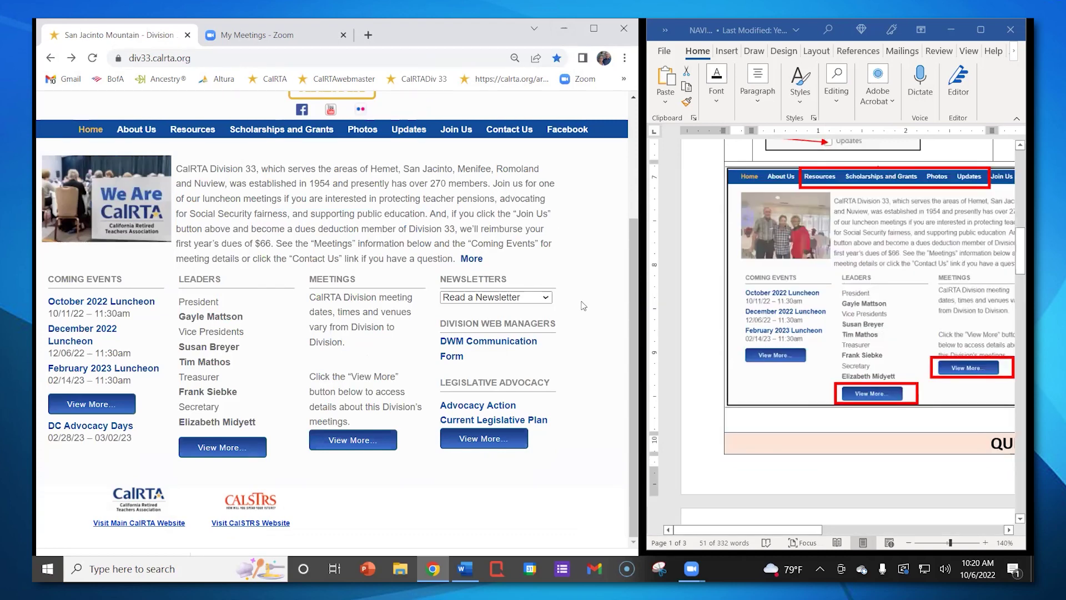
scroll(1012, 382, "down", 1)
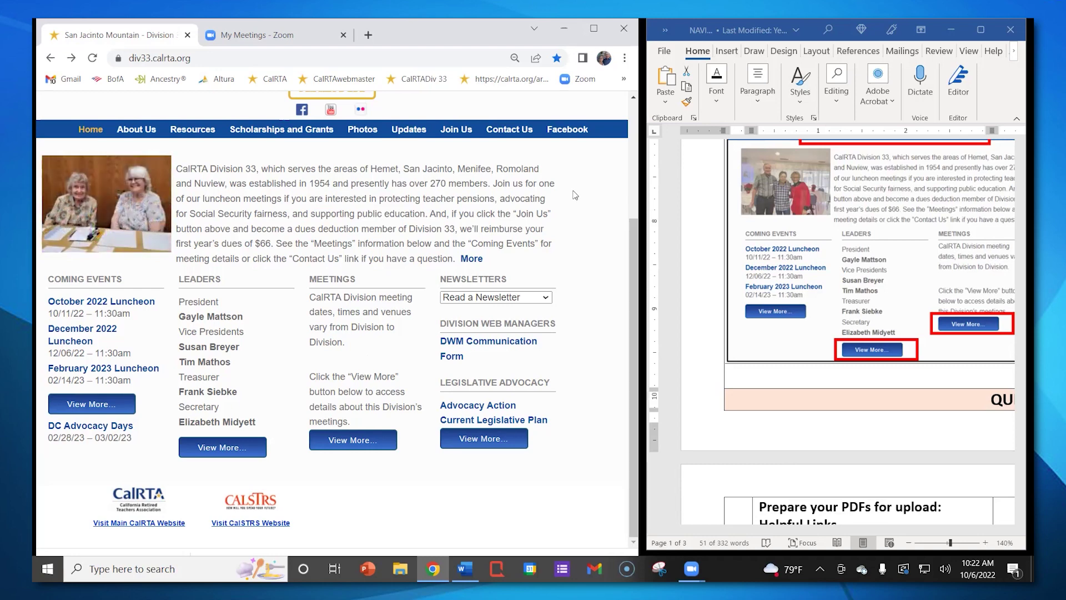
Reopen the 2022 June Scholarship Luncheon collage PDF from the Photos page
left_click(363, 130)
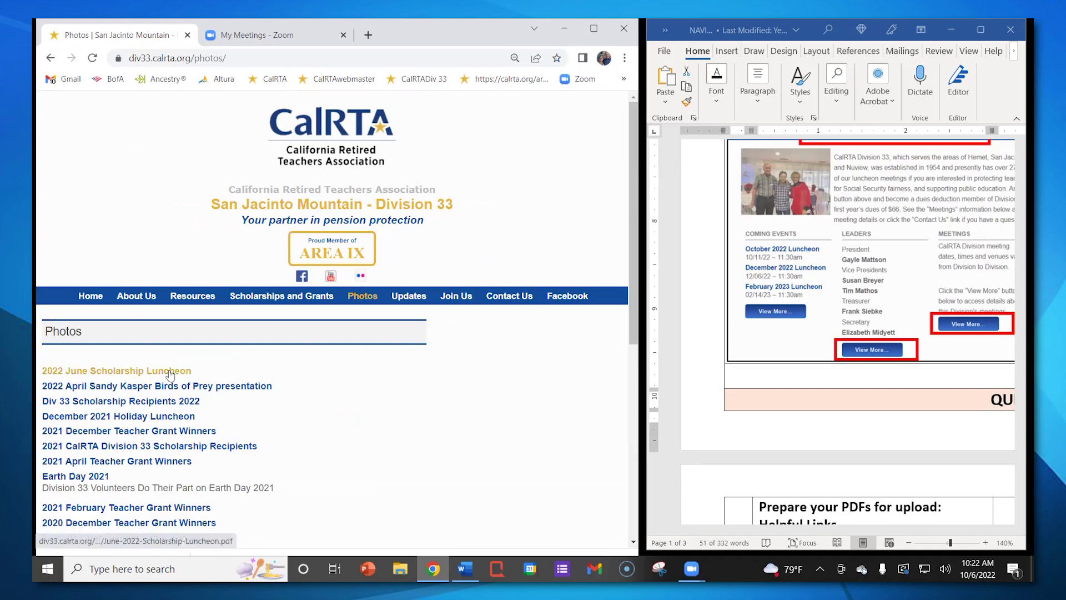
left_click(117, 371)
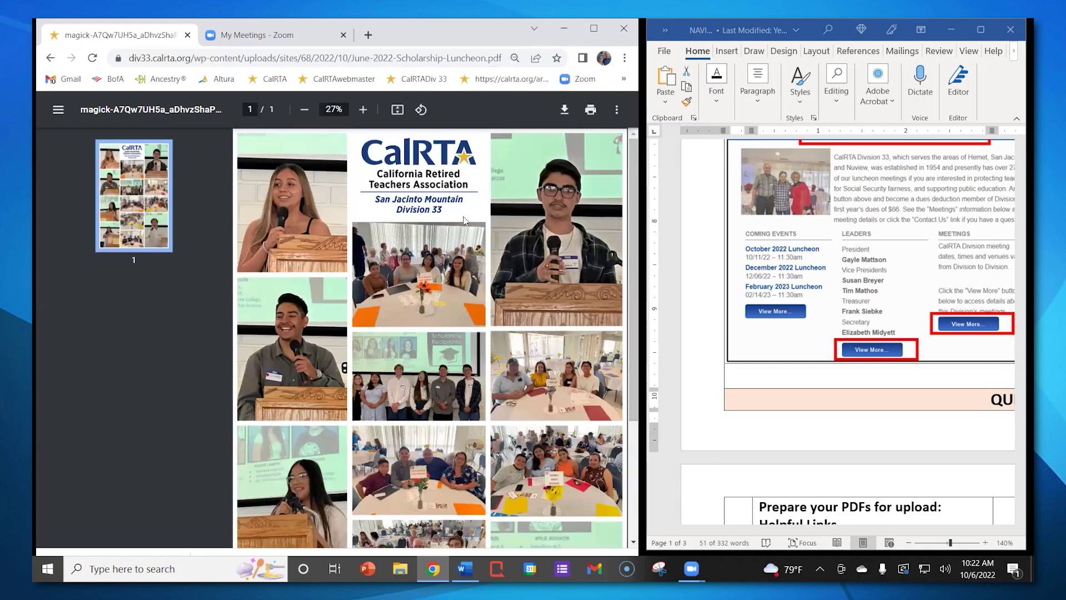
View the 2022 April Birds of Prey presentation collage from the Photos page, close it, and return to the division home page
left_click(51, 58)
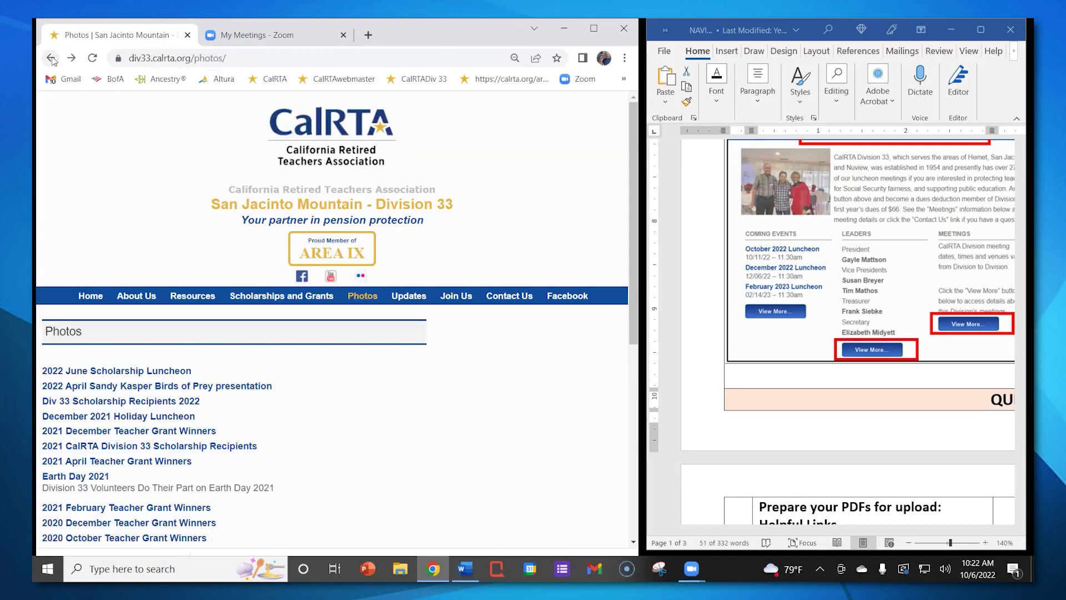
left_click(89, 386)
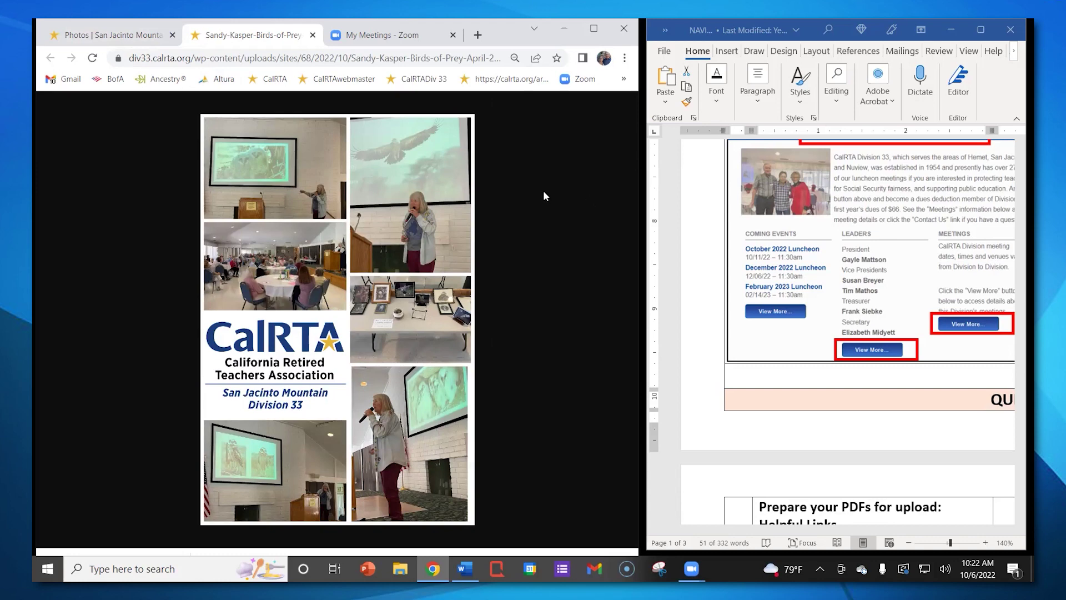
left_click(312, 36)
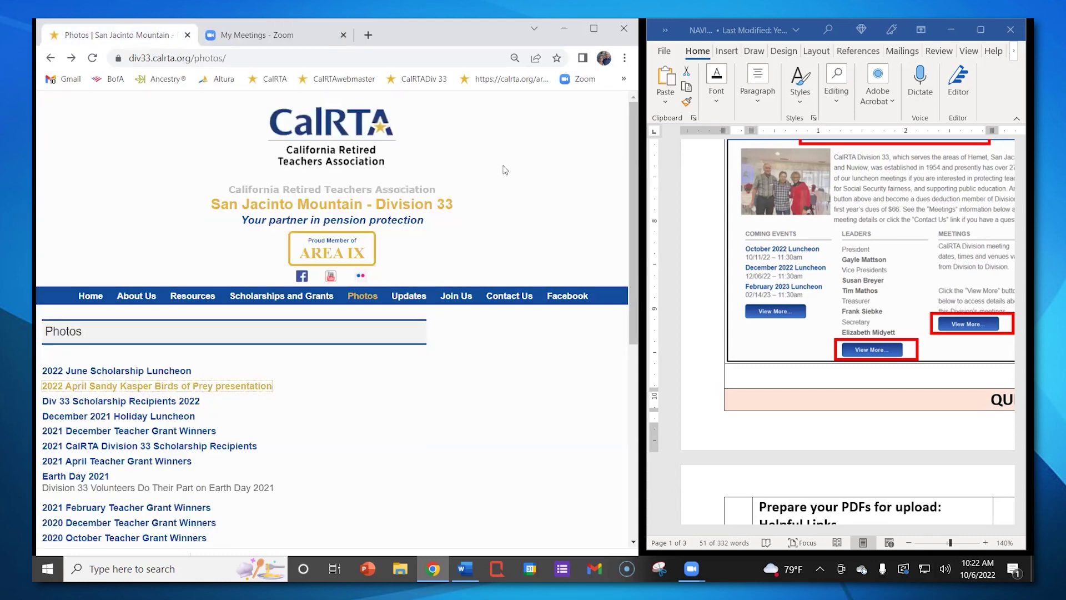
left_click(50, 58)
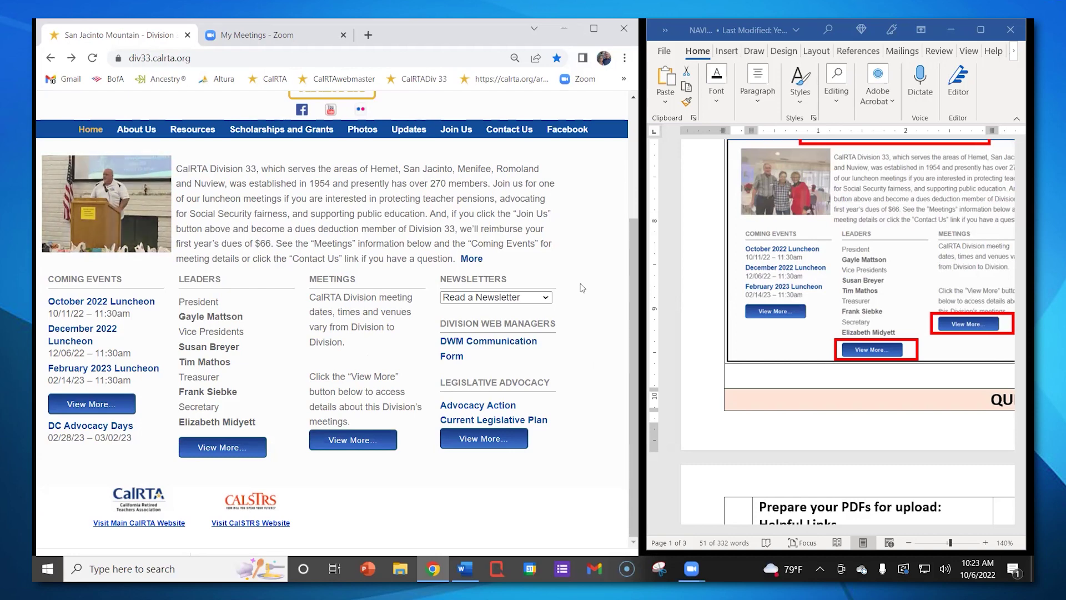
Open the Resources page, view the linked HICAP County Health Advocates Riverside website, and return to the division home page
left_click(185, 133)
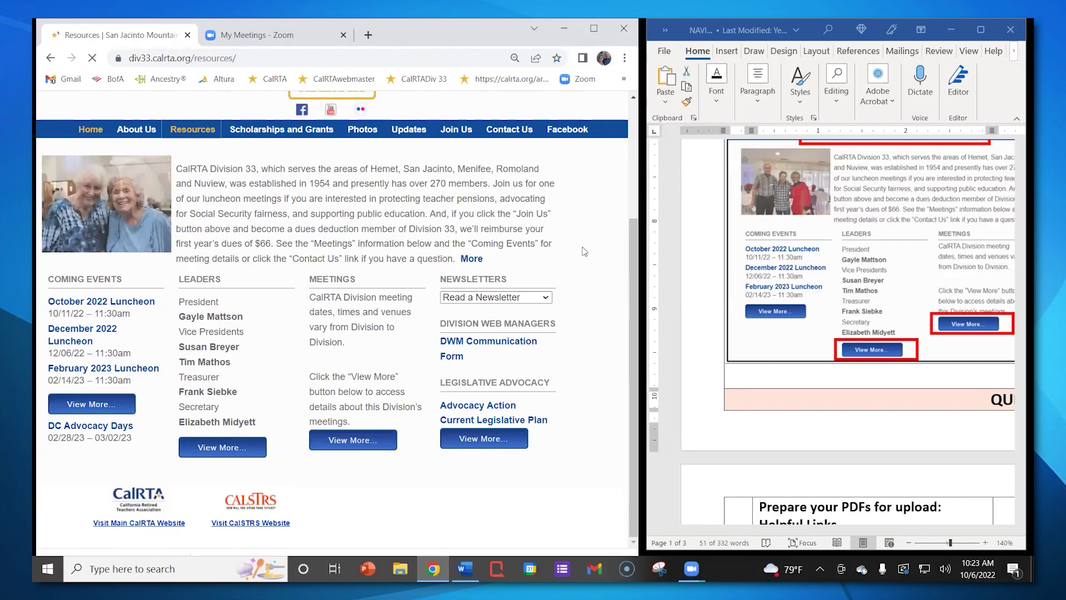
scroll(465, 301, "down", 5)
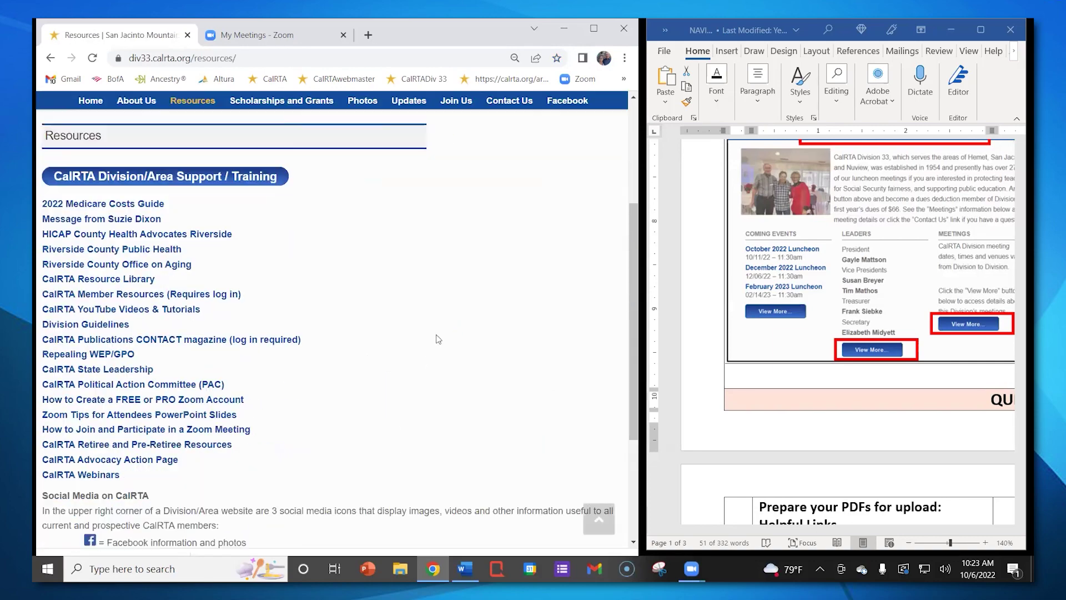
scroll(452, 237, "up", 1)
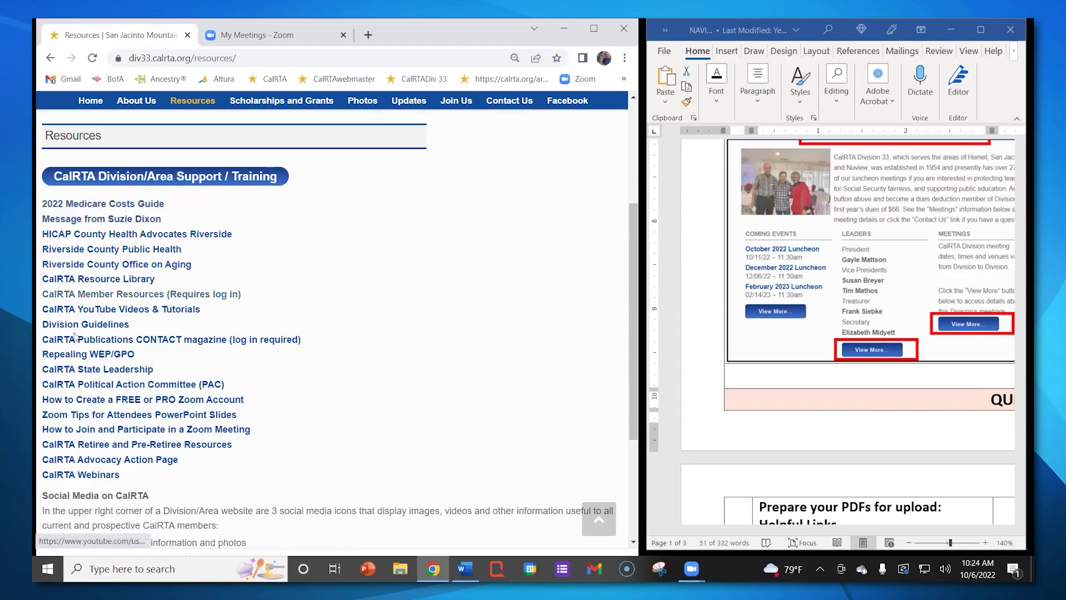
left_click(59, 239)
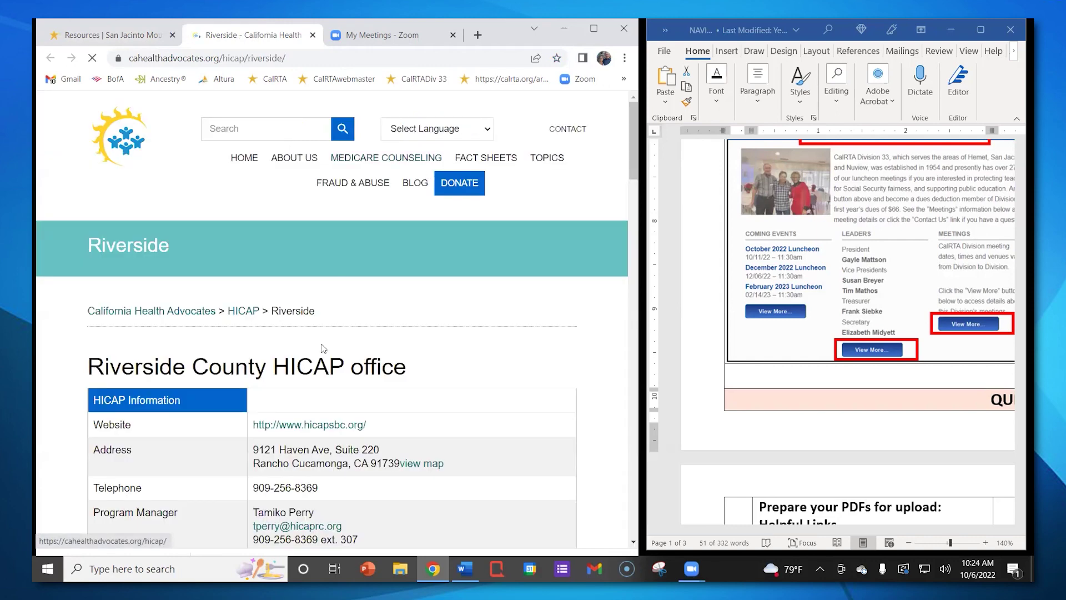
scroll(381, 328, "down", 5)
scroll(421, 256, "up", 5)
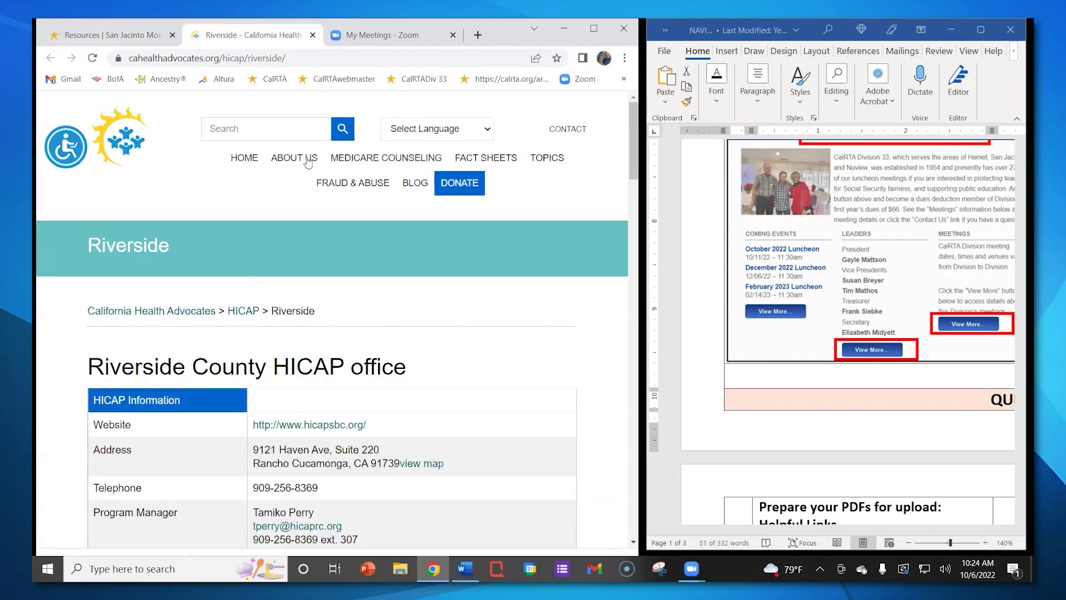
left_click(313, 35)
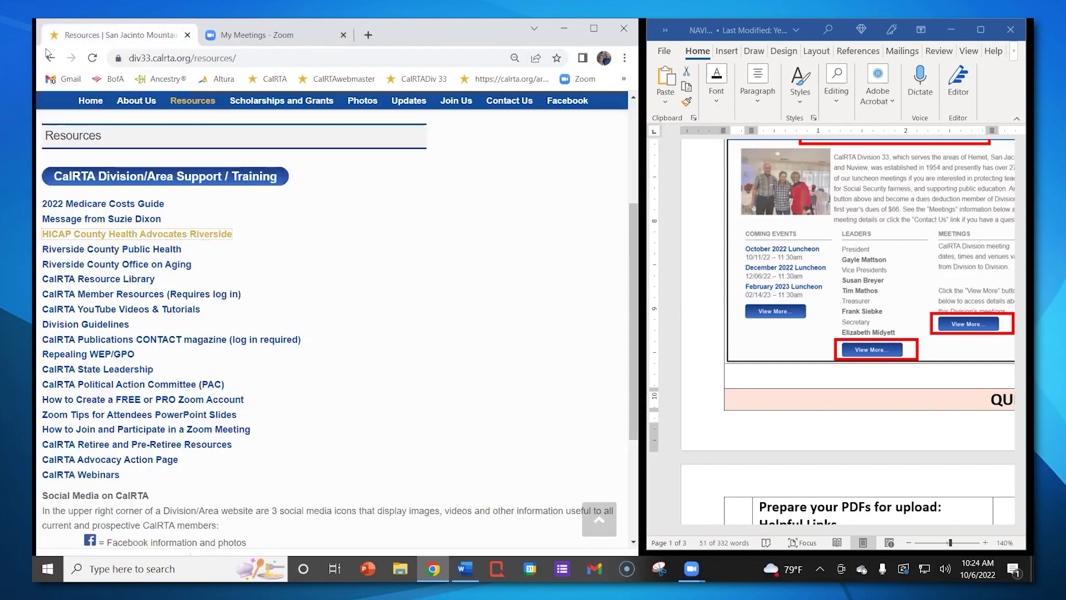
left_click(50, 57)
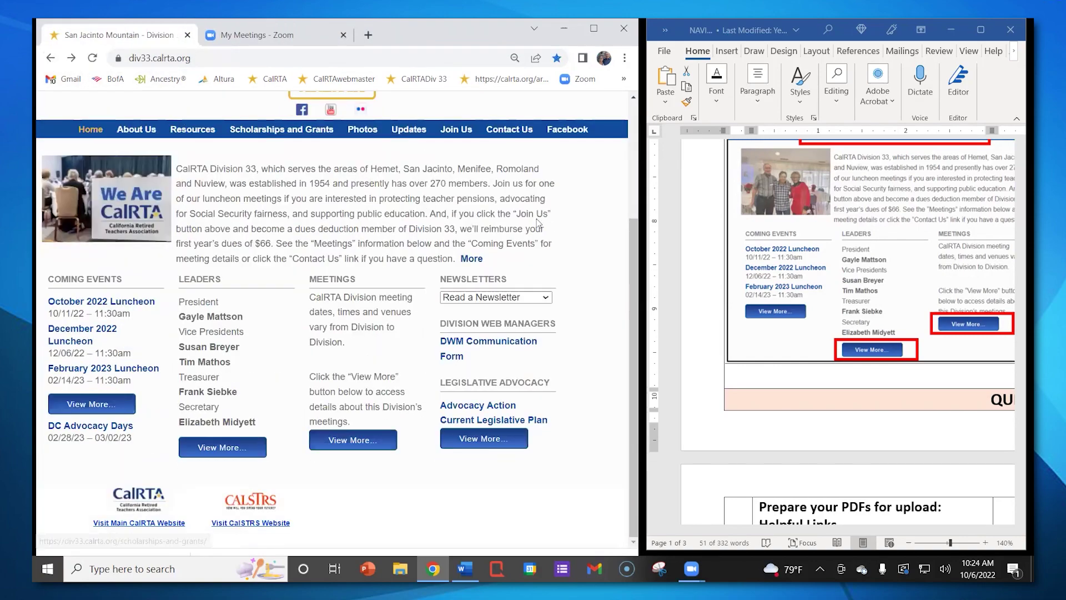
scroll(537, 230, "up", 2)
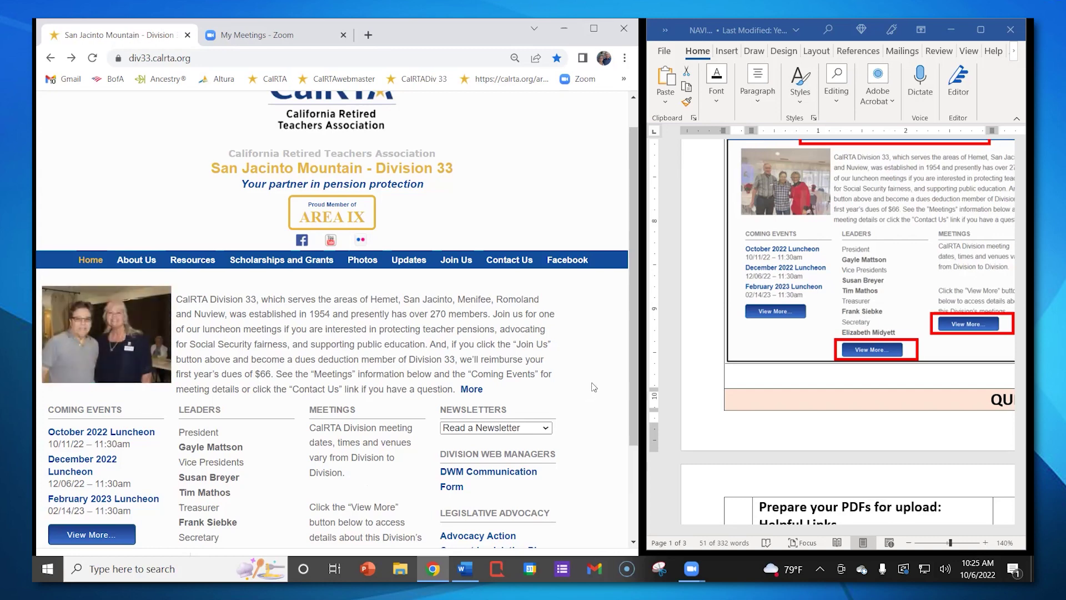
scroll(594, 387, "down", 1)
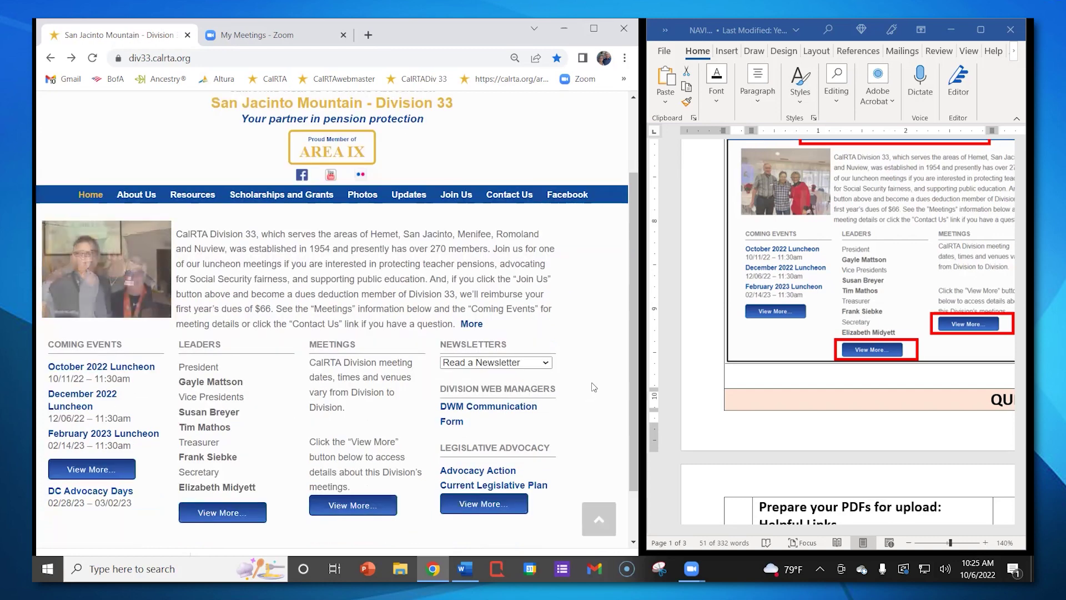
scroll(594, 387, "up", 1)
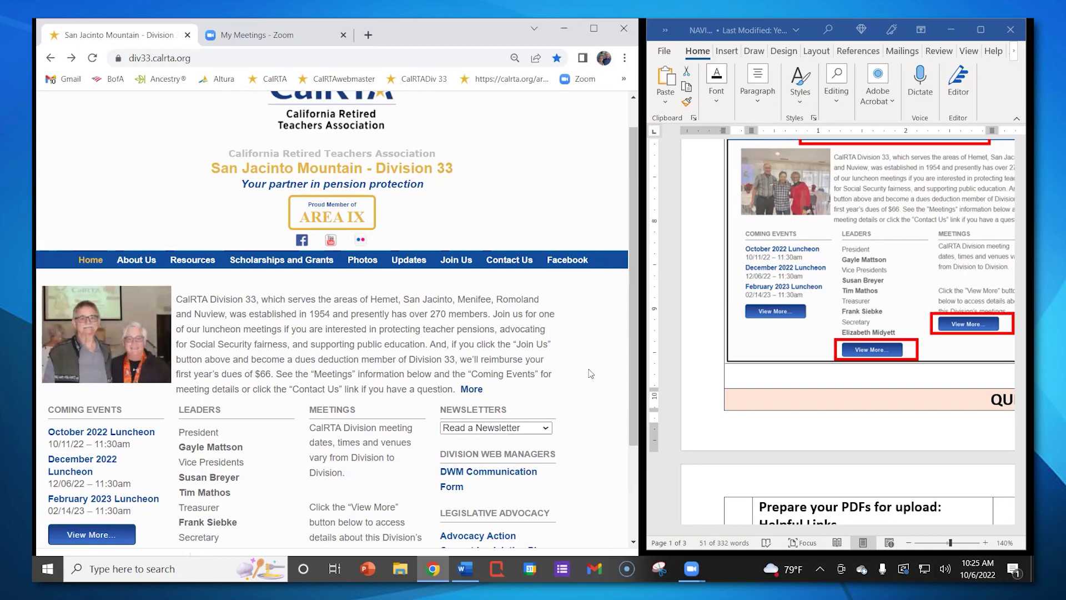
scroll(592, 375, "up", 1)
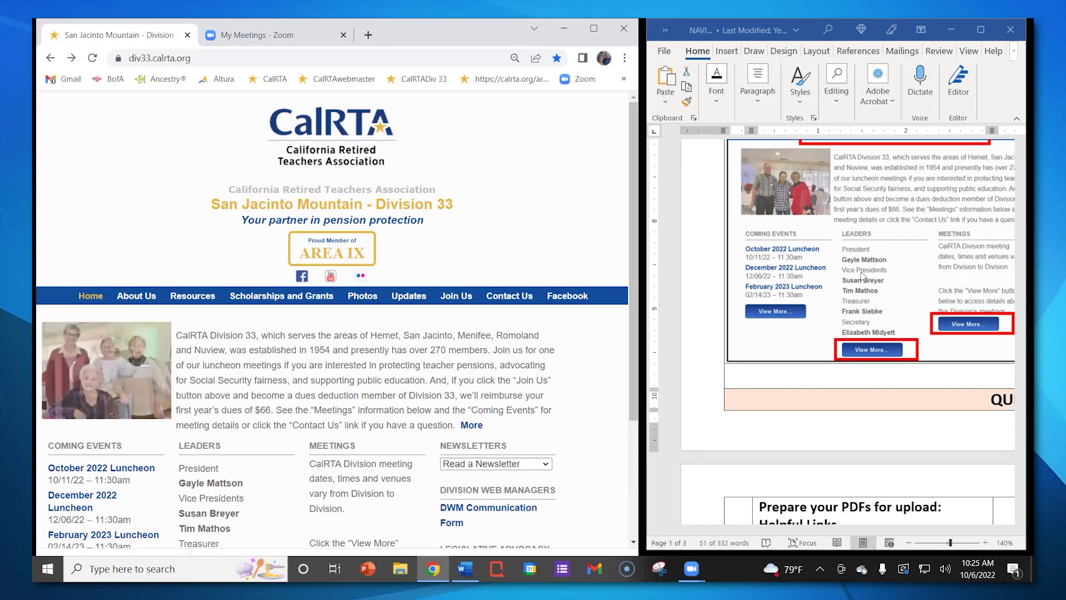
scroll(855, 312, "down", 1)
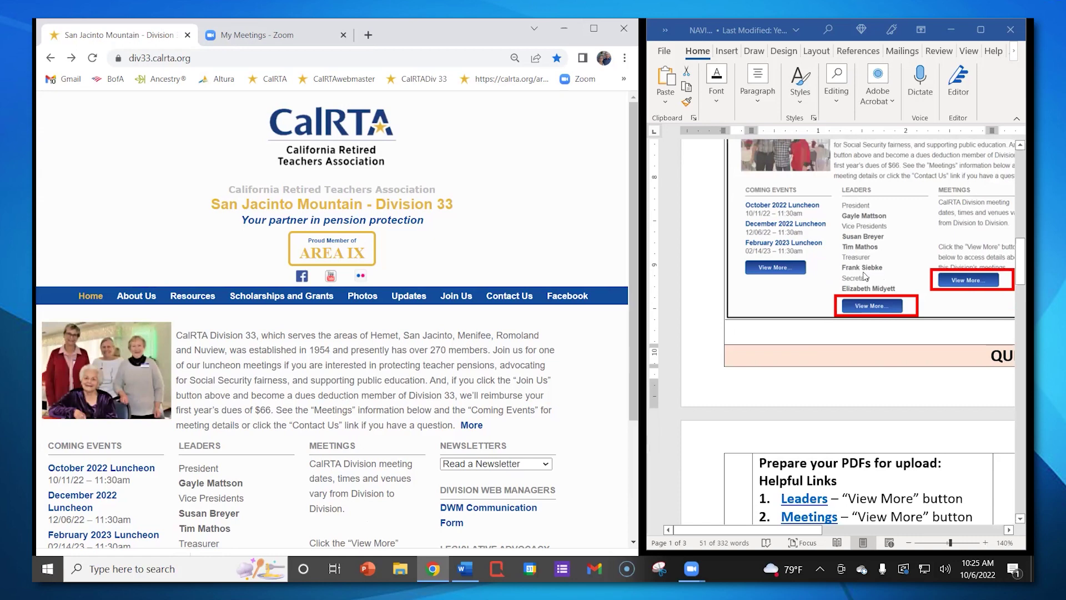
scroll(829, 299, "up", 1)
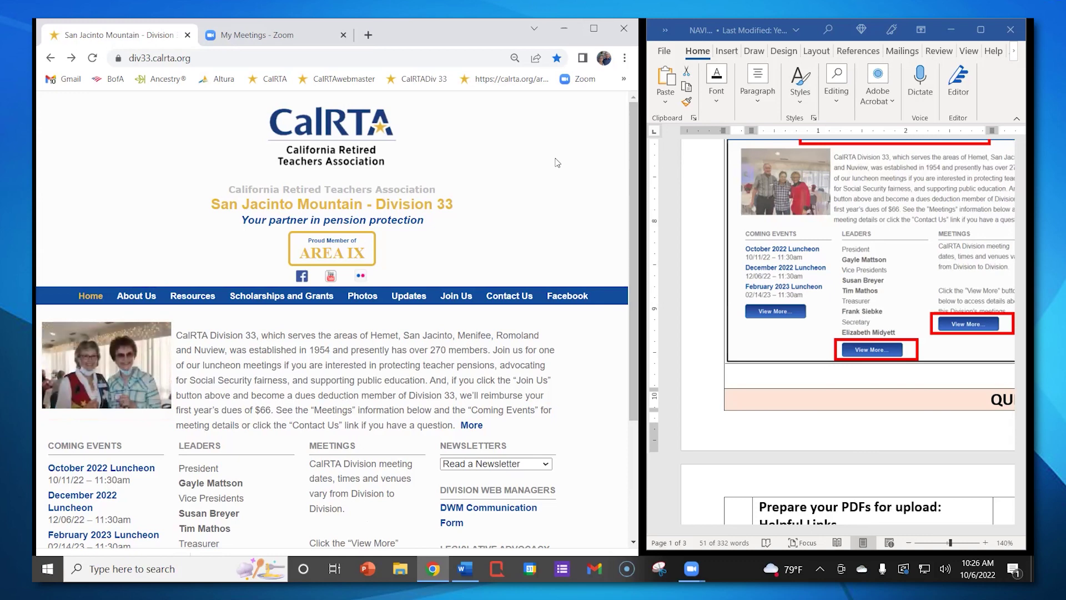
View the 2022 June Scholarship Luncheon collage PDF from the Photos page, and return to the division home page
scroll(557, 162, "down", 3)
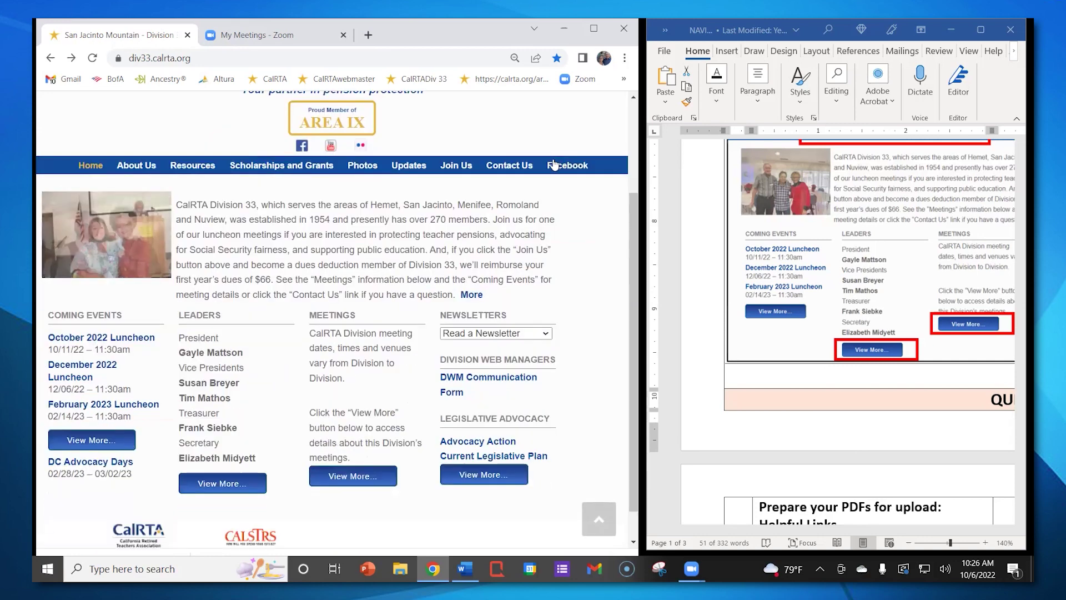
left_click(362, 170)
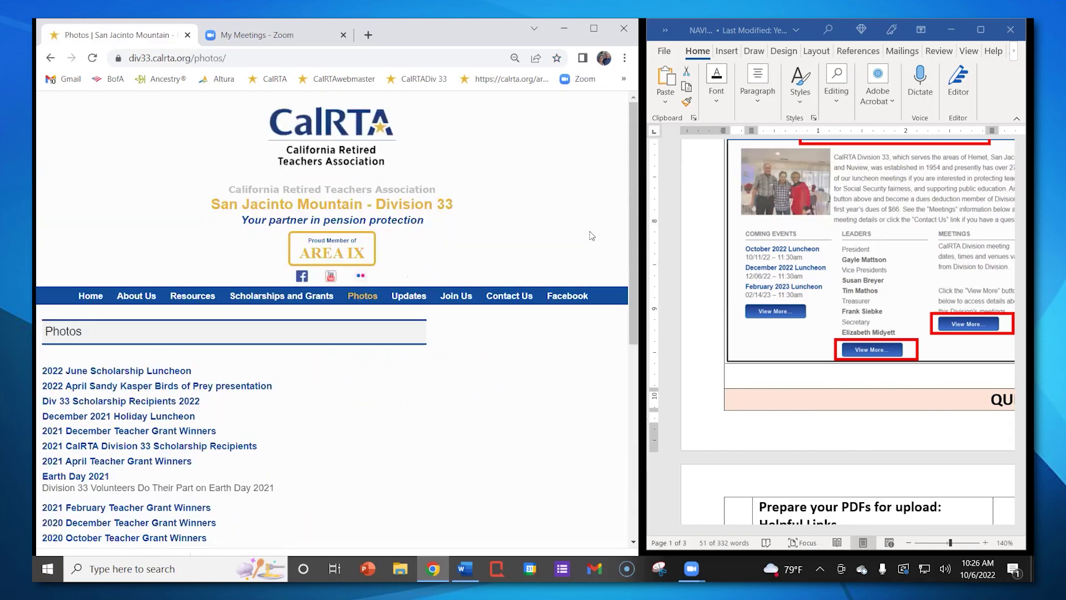
left_click(142, 371)
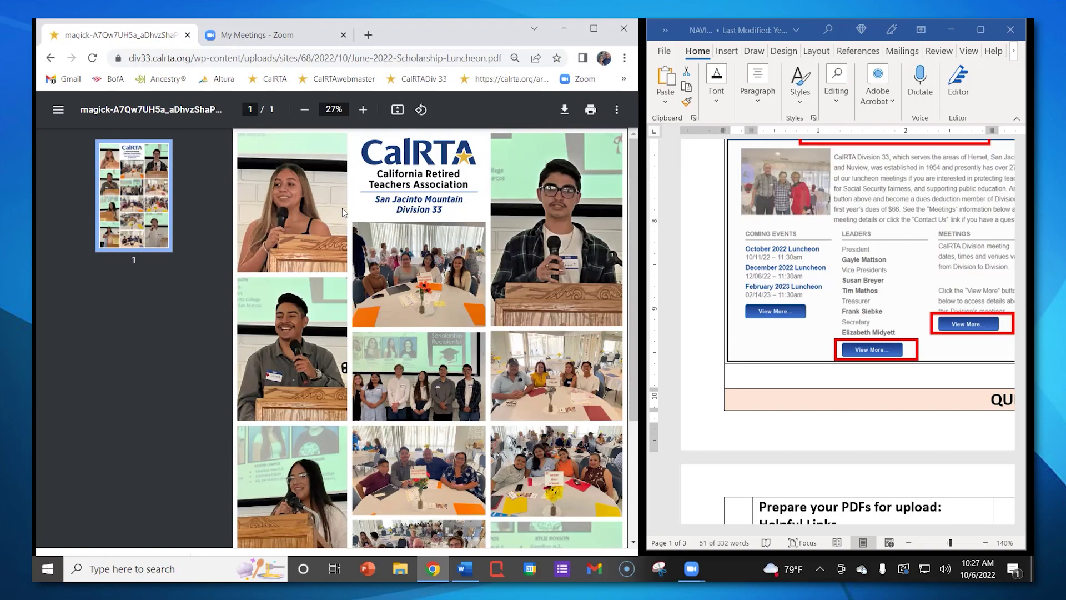
scroll(374, 215, "down", 1)
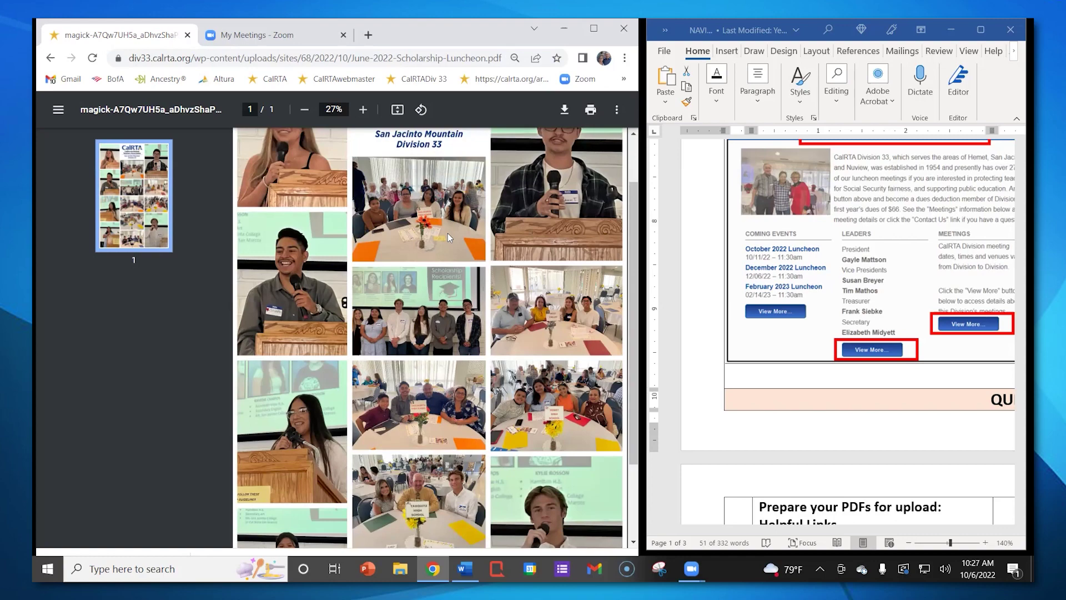
scroll(561, 323, "up", 1)
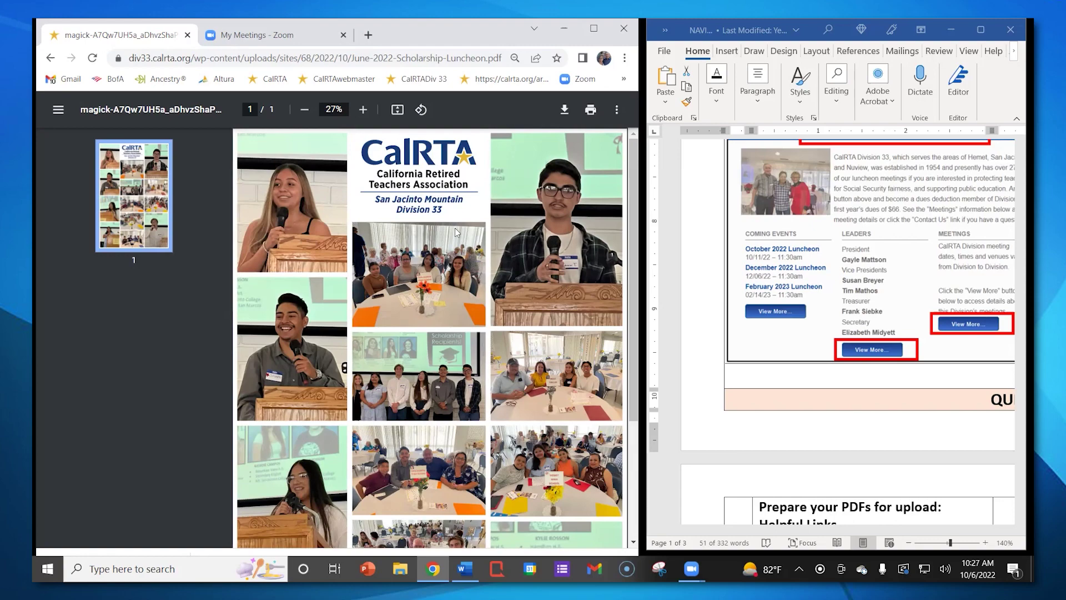
left_click(51, 58)
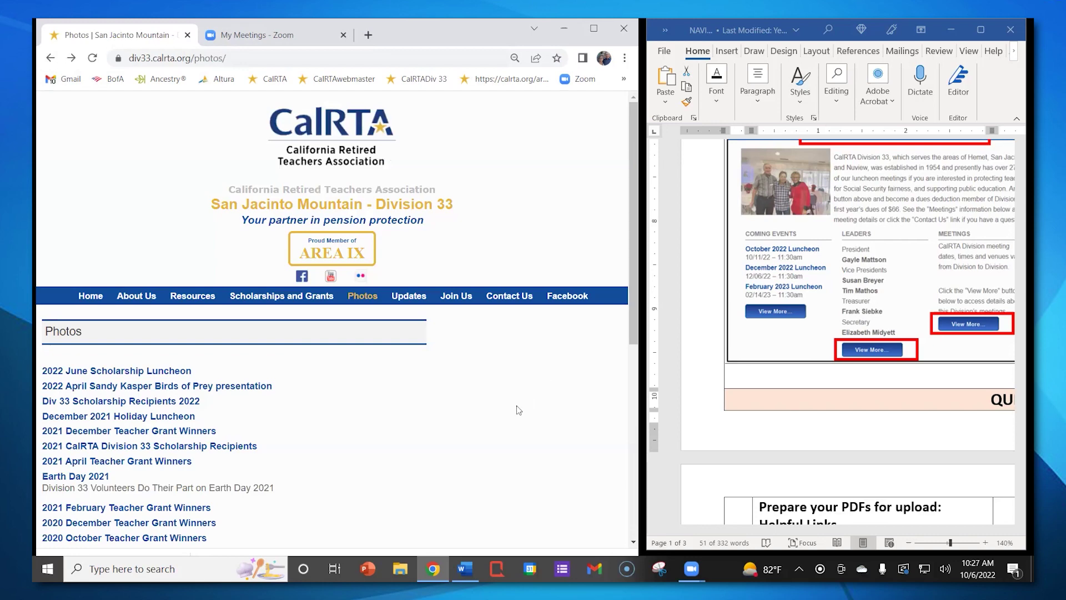
left_click(50, 57)
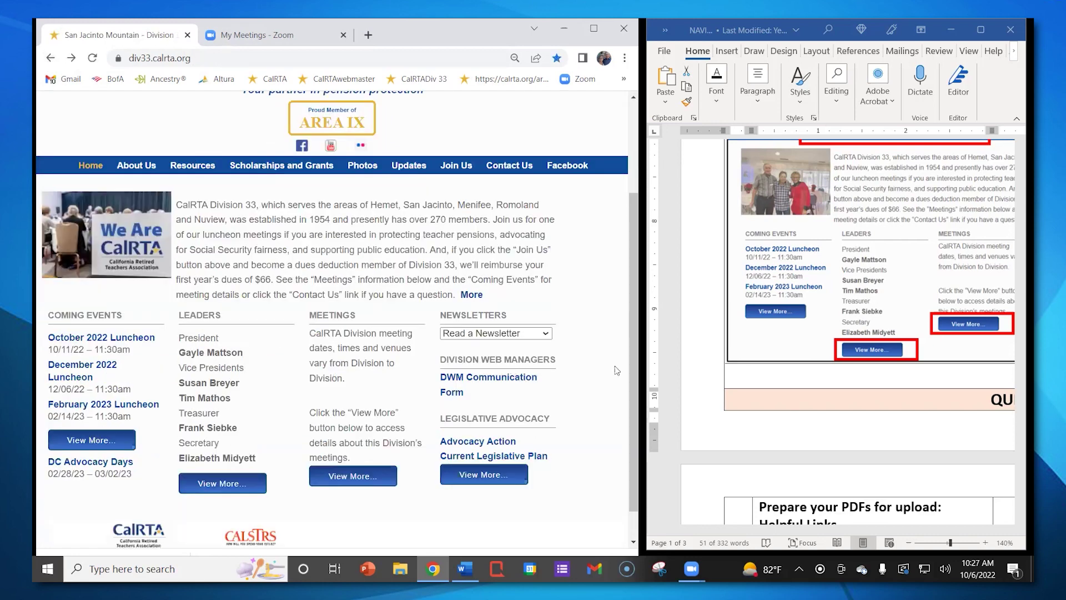
Follow the Leaders link under Helpful Links in the Word guide's "Prepare your PDFs for upload" section
scroll(918, 248, "down", 5)
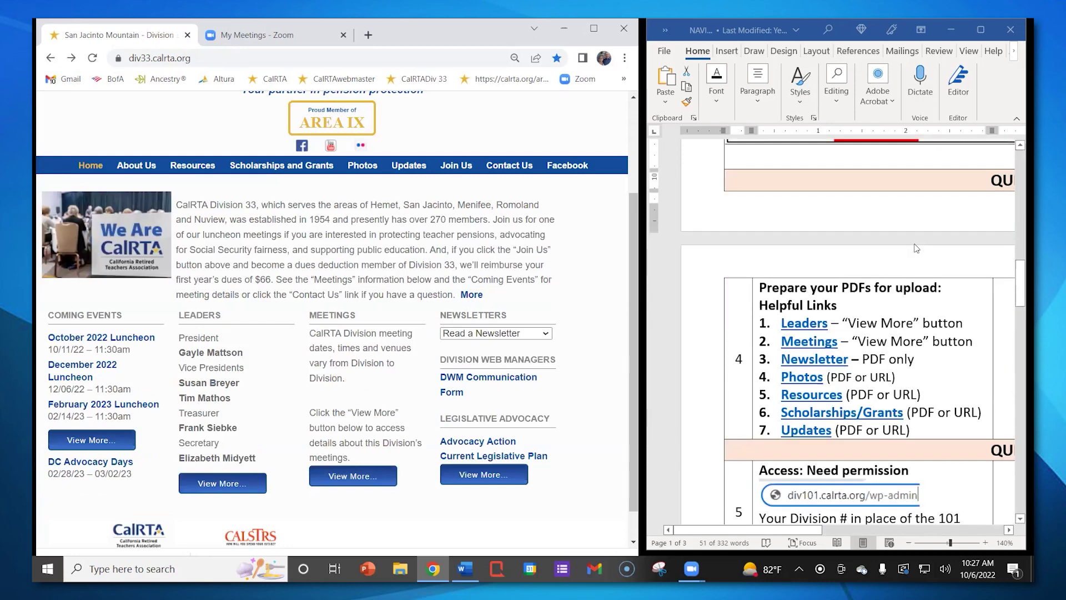
scroll(918, 248, "down", 1)
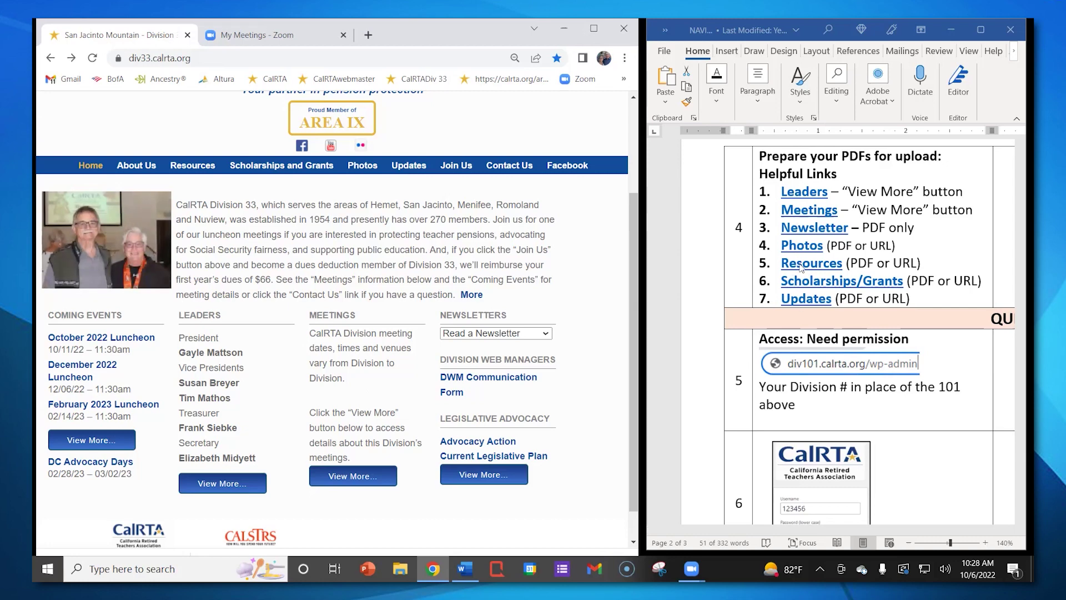
left_click(808, 196)
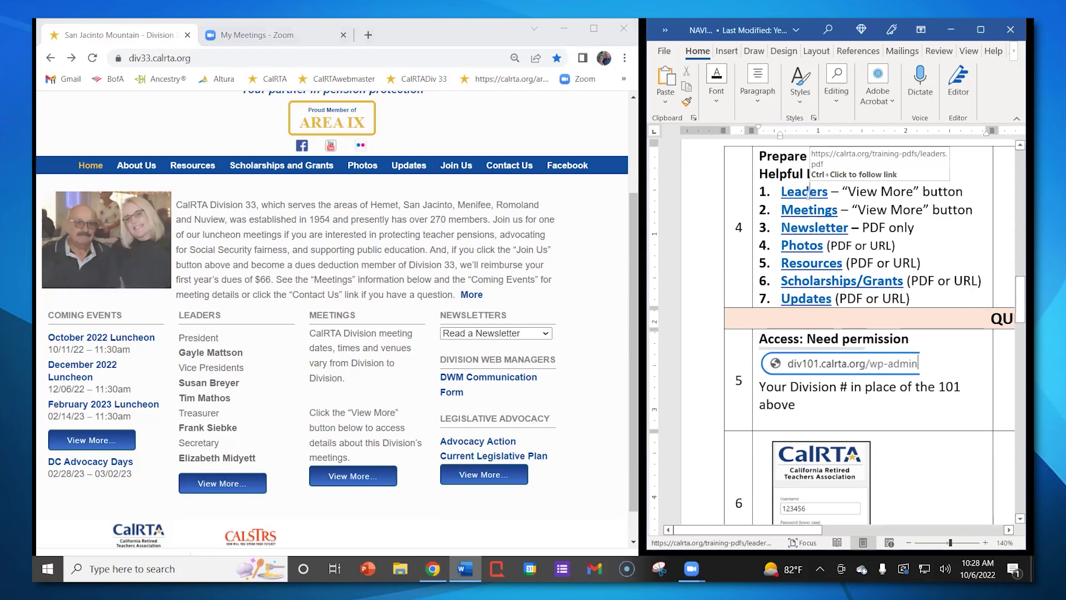
left_click(809, 192, "ctrl")
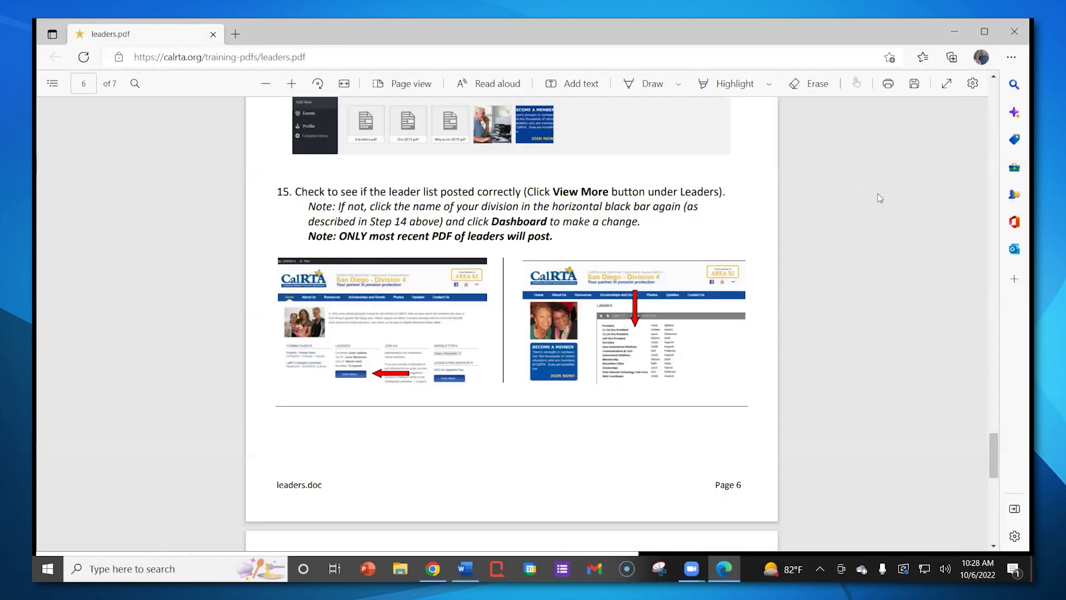
Review the Post Leaders instructions in leaders.pdf from the first page through the logon, Media and Add New steps
scroll(761, 258, "up", 20)
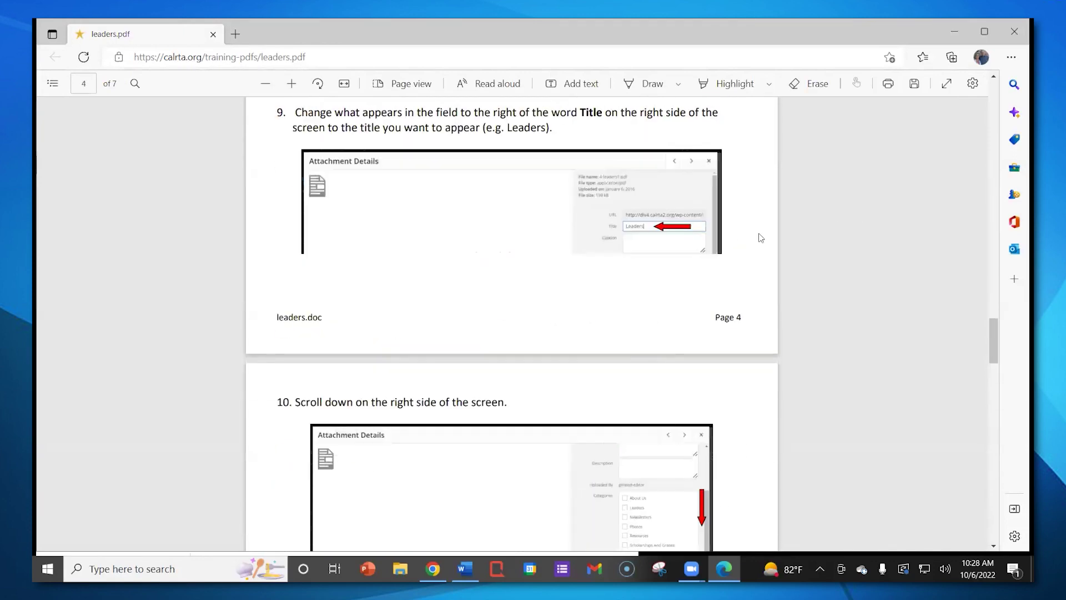
scroll(760, 238, "up", 20)
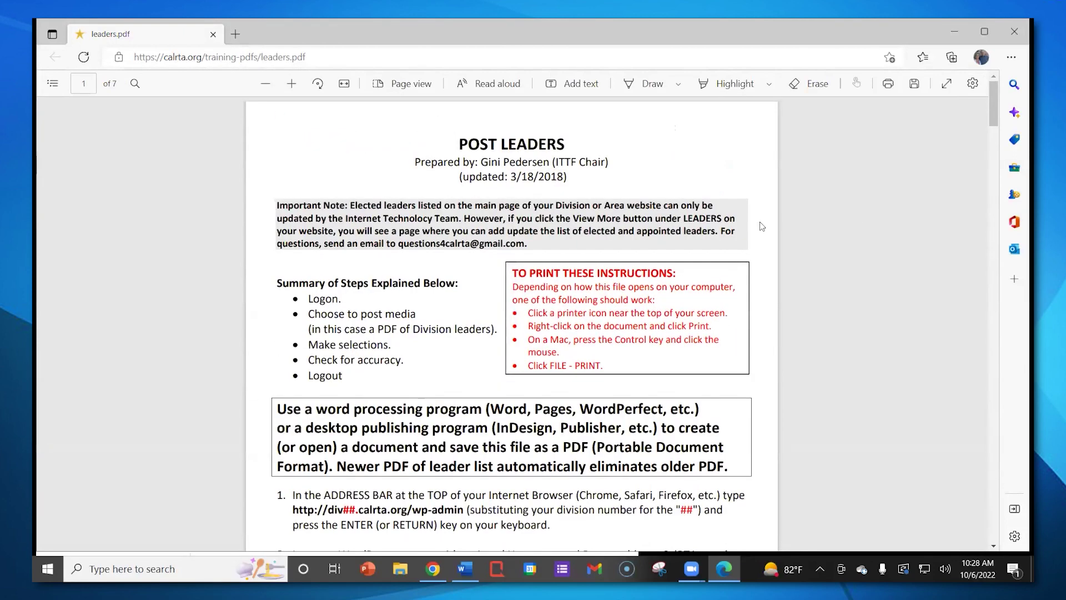
scroll(473, 199, "down", 10)
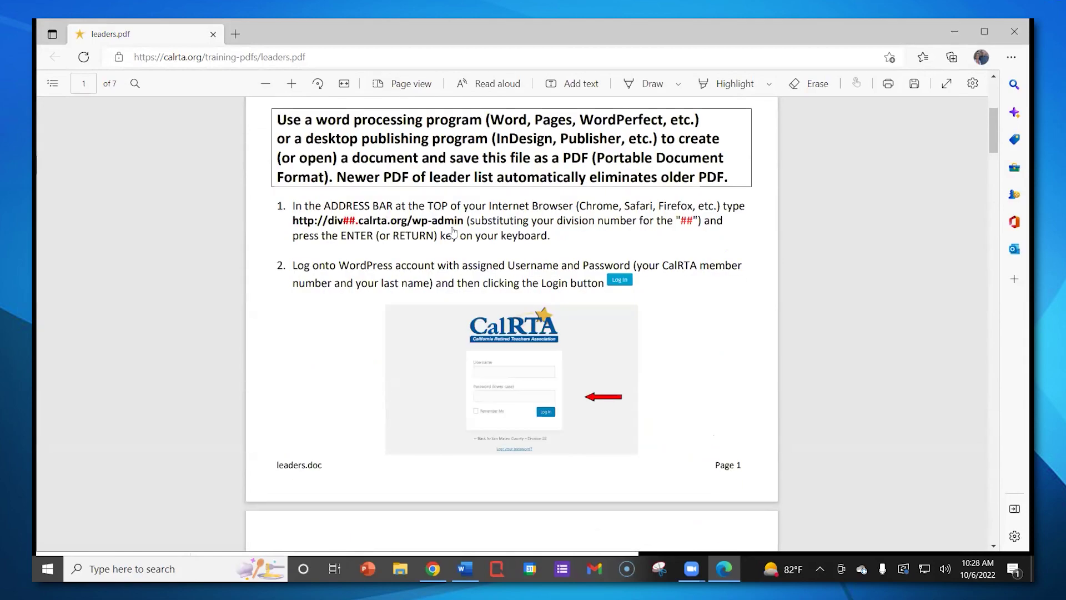
scroll(471, 252, "down", 1)
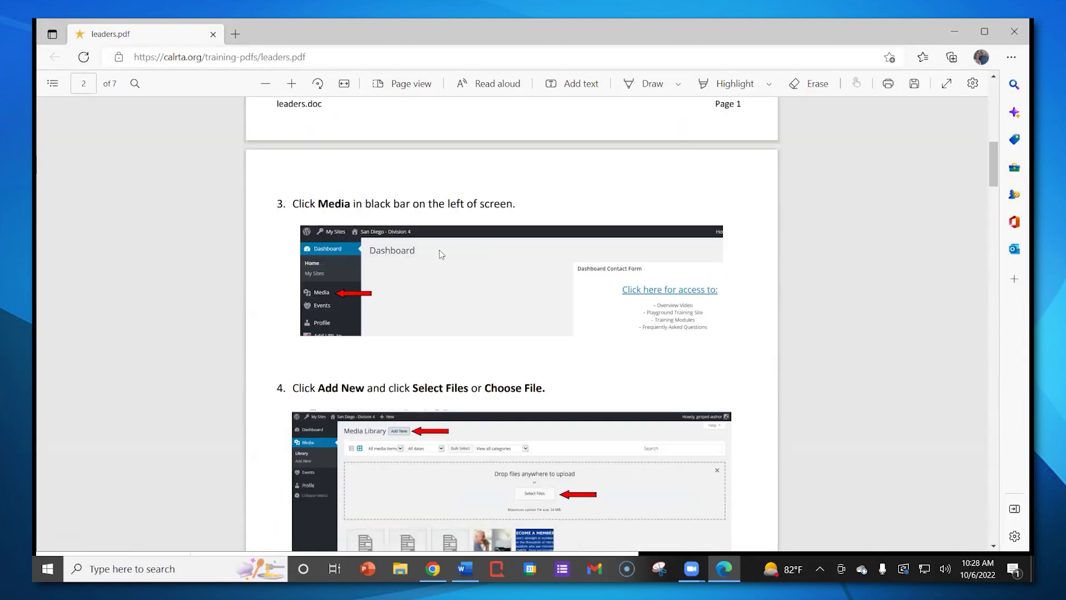
Look back through the Post Leaders instructions in leaders.pdf up to its first page, and close the document
scroll(612, 292, "down", 5)
scroll(612, 292, "up", 12)
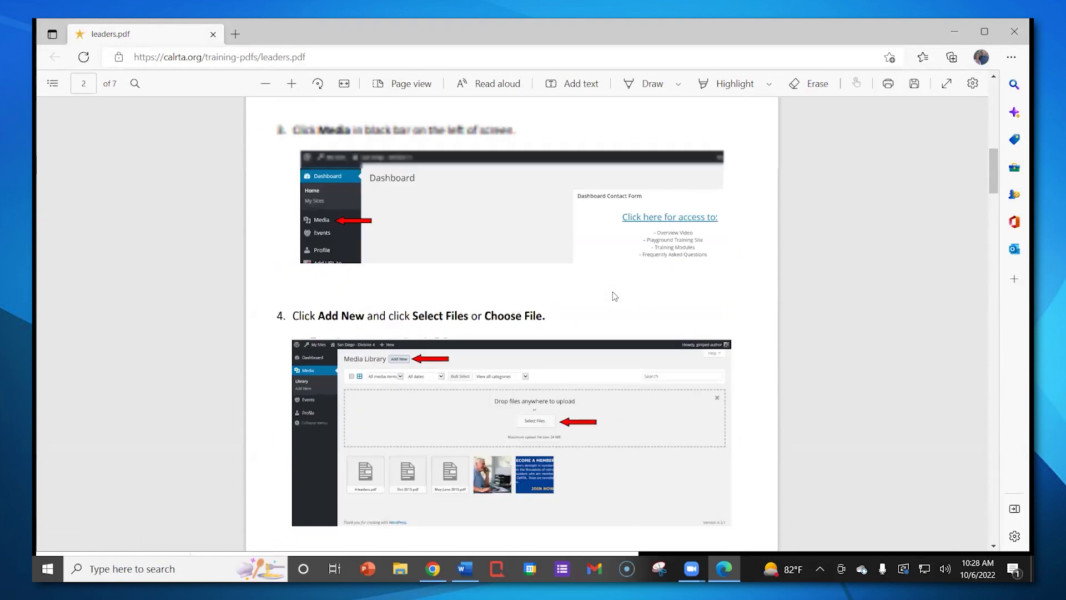
scroll(636, 258, "up", 1)
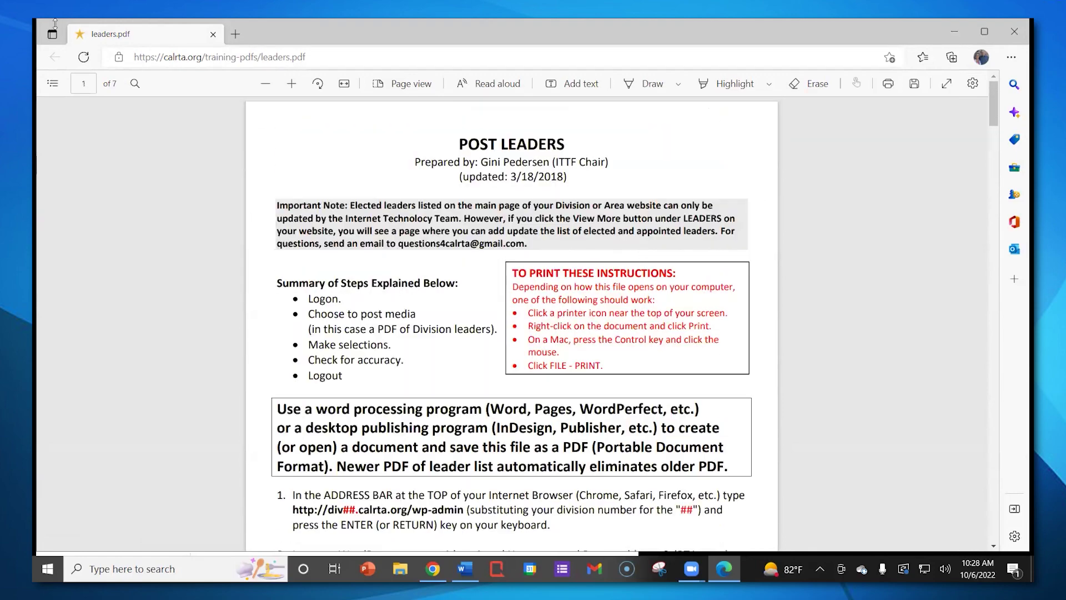
left_click(1009, 34)
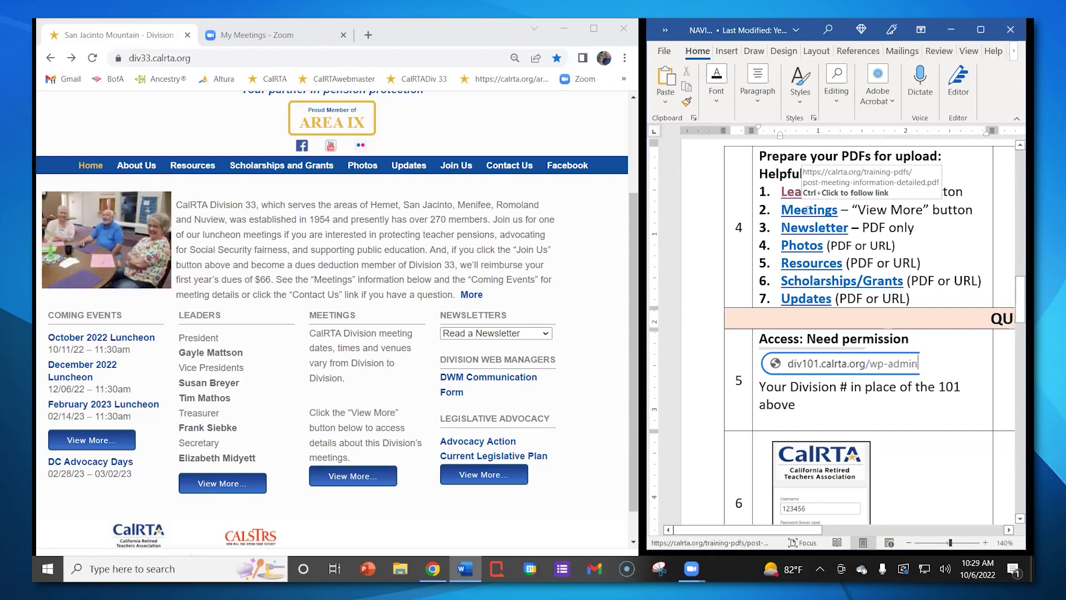
Load the Division 33 WordPress admin login page at div33.calrta.org/wp-admin, following the access instructions in the Word guide
scroll(808, 210, "down", 3)
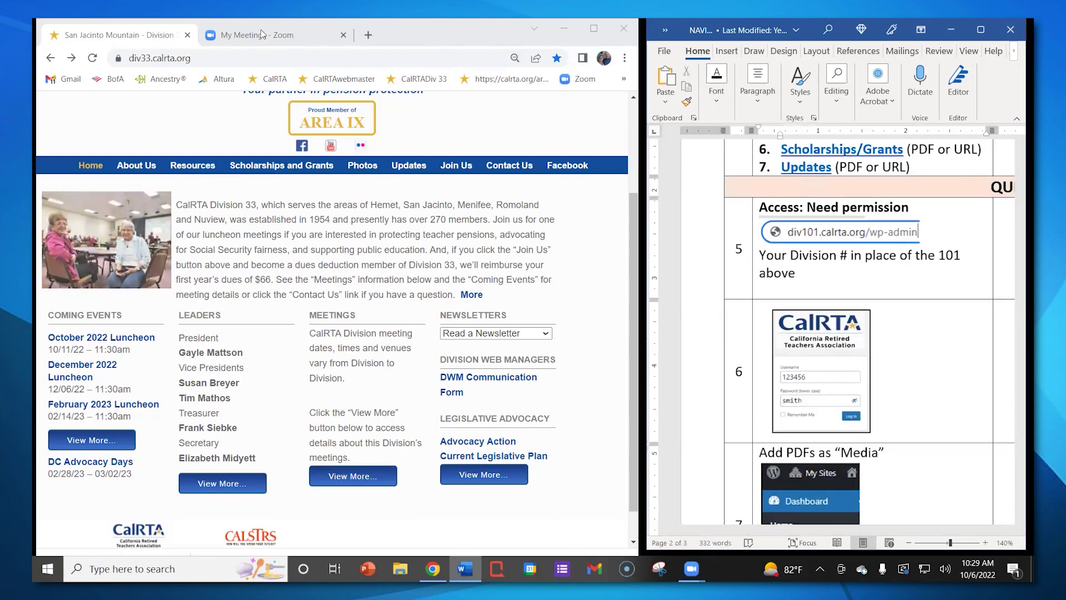
left_click(217, 56)
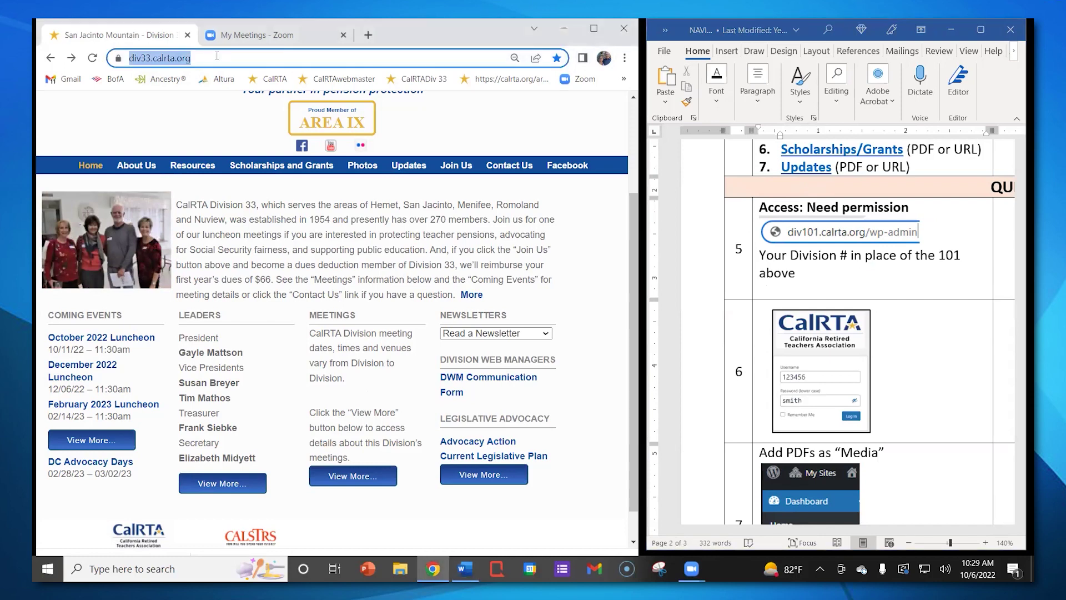
key("BackSpace")
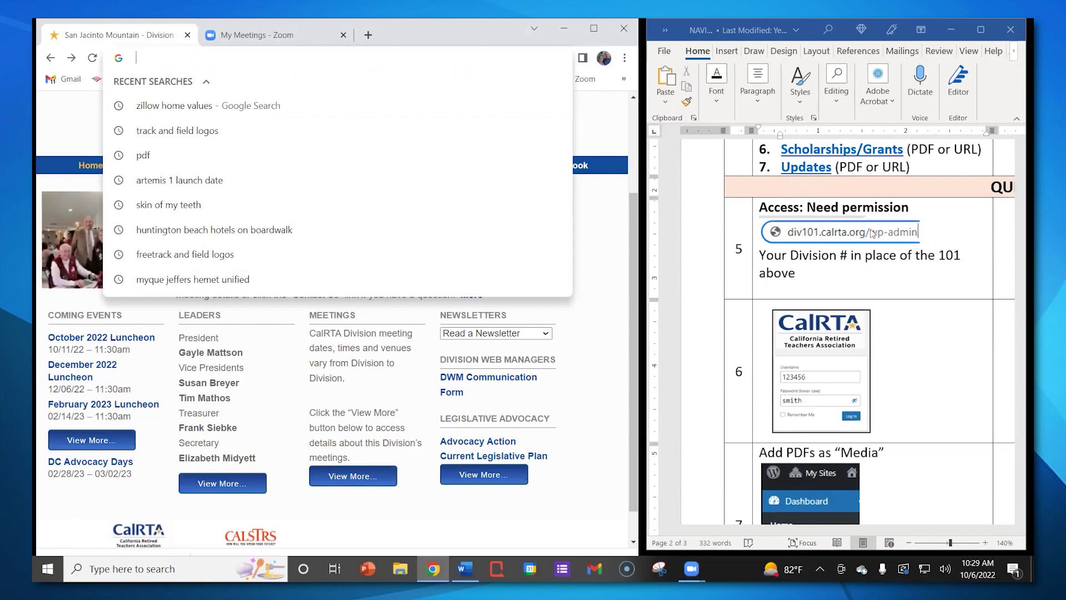
left_click(607, 285)
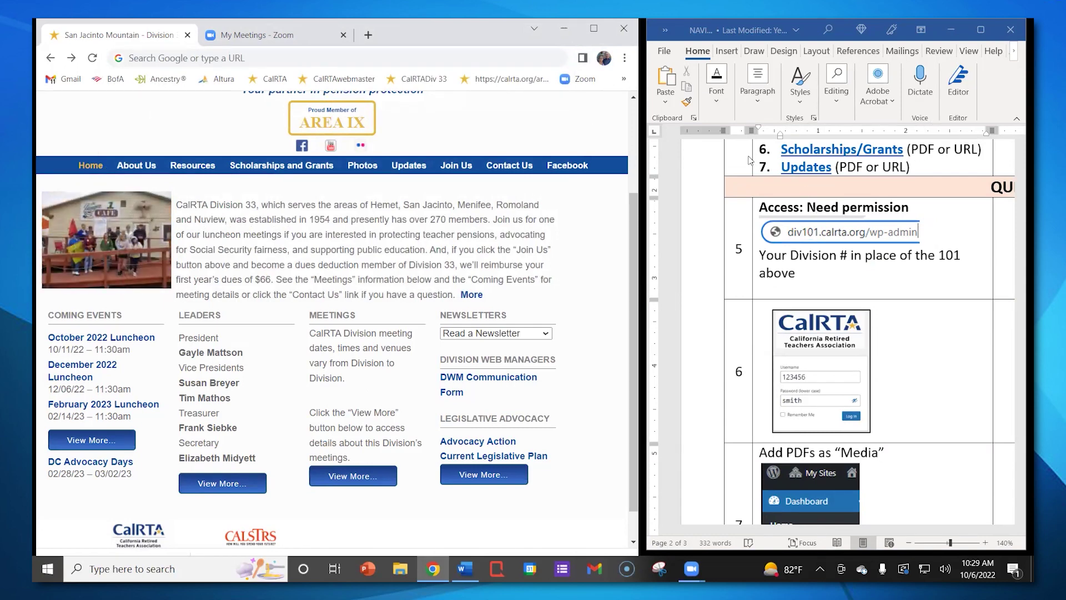
left_click(257, 63)
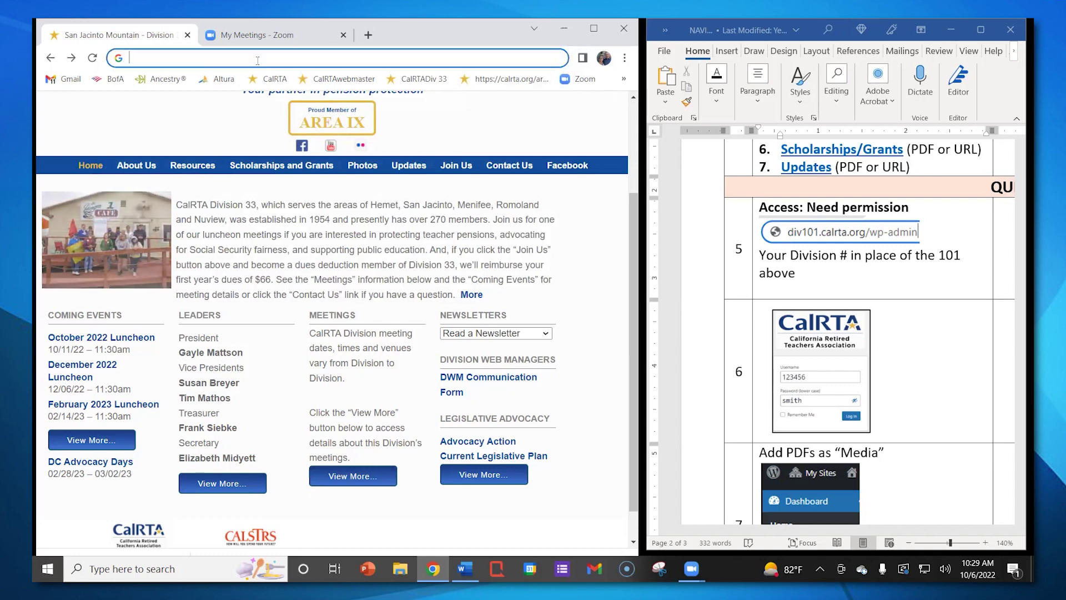
type("div")
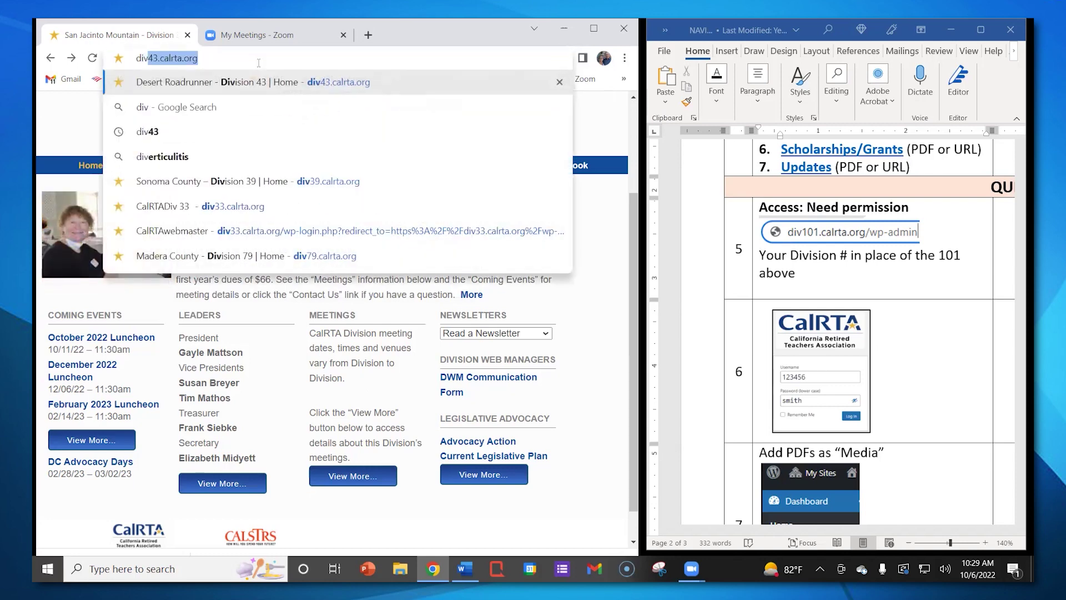
type("33.")
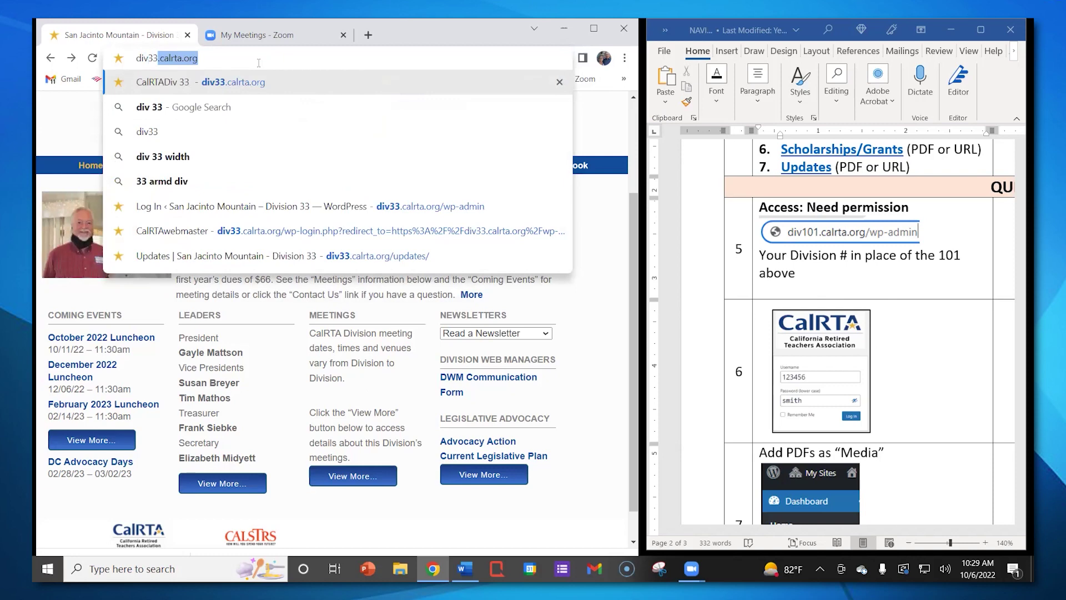
type("calrta.")
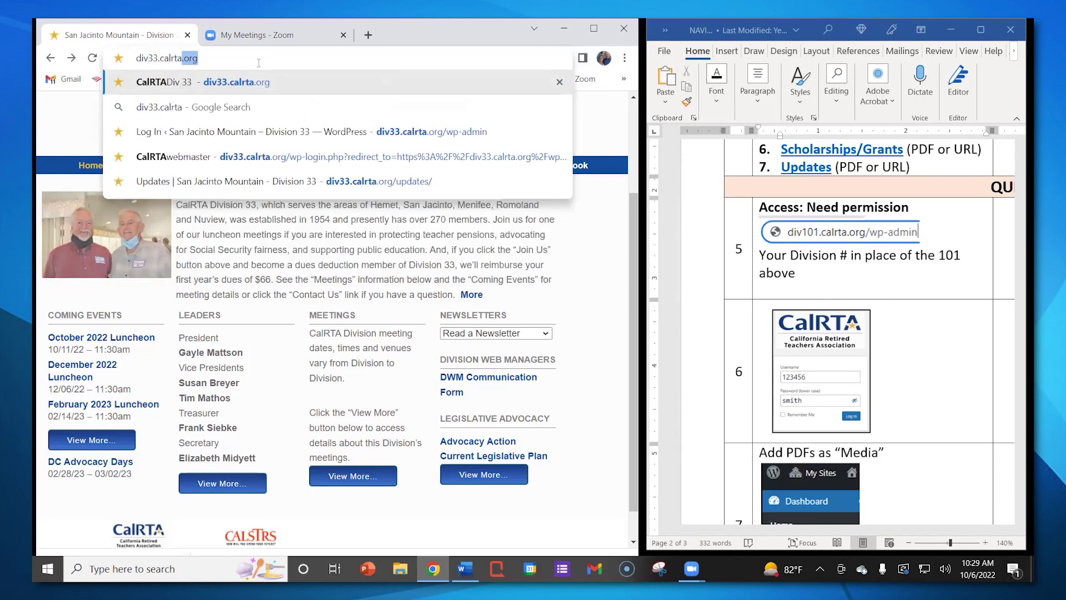
type("org/wp-admi")
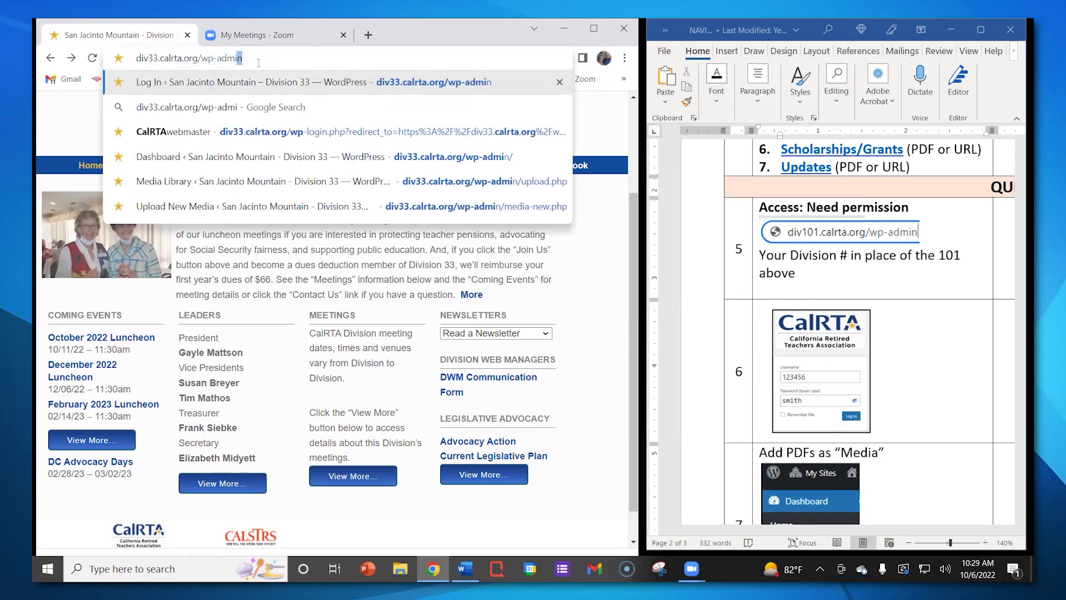
type("n")
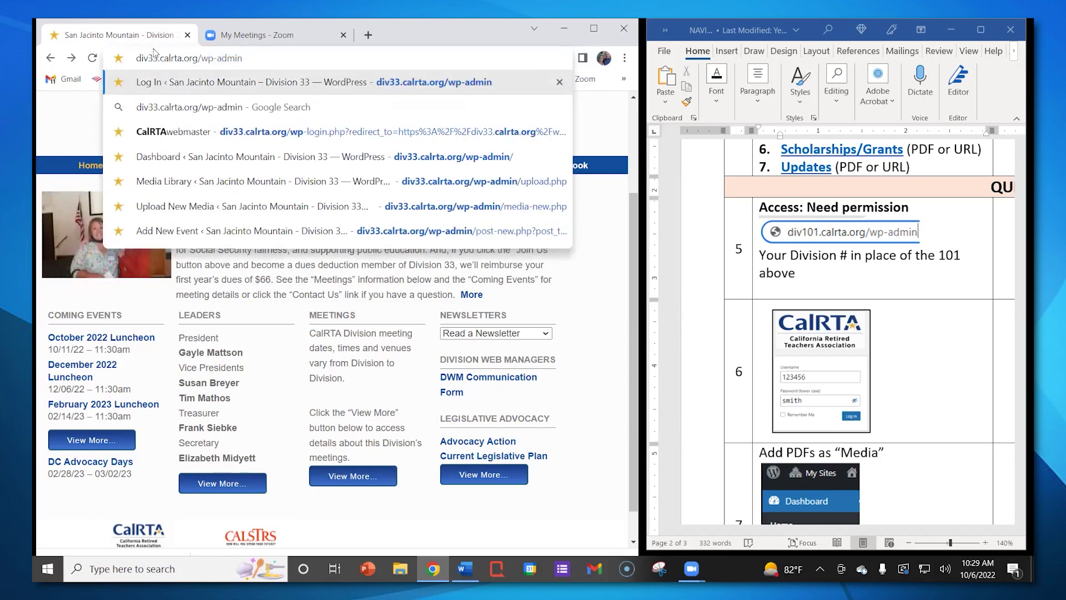
left_click_drag(137, 58, 249, 59)
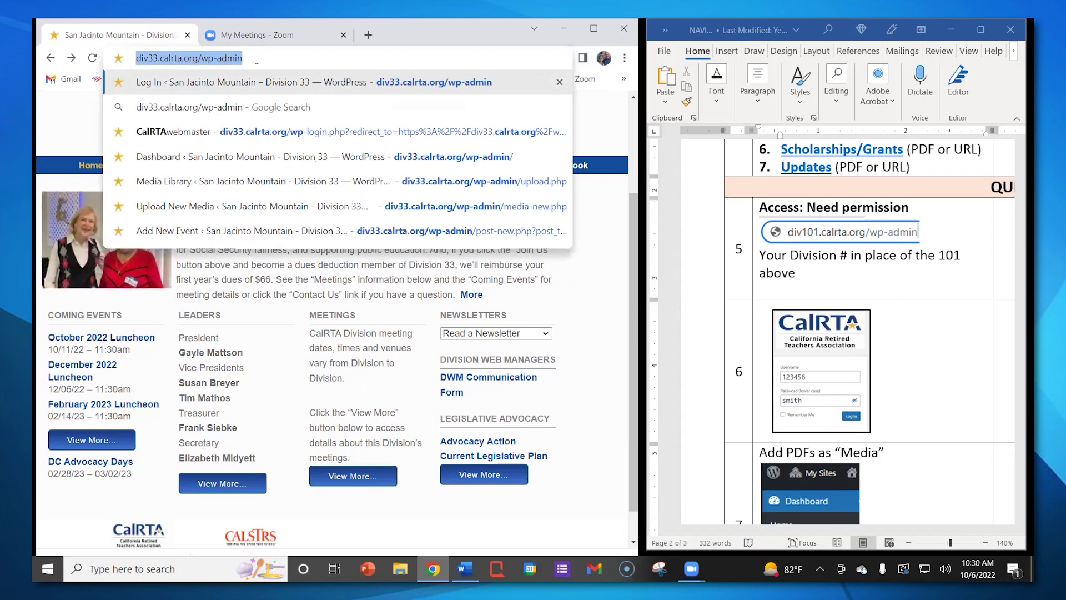
key("Return")
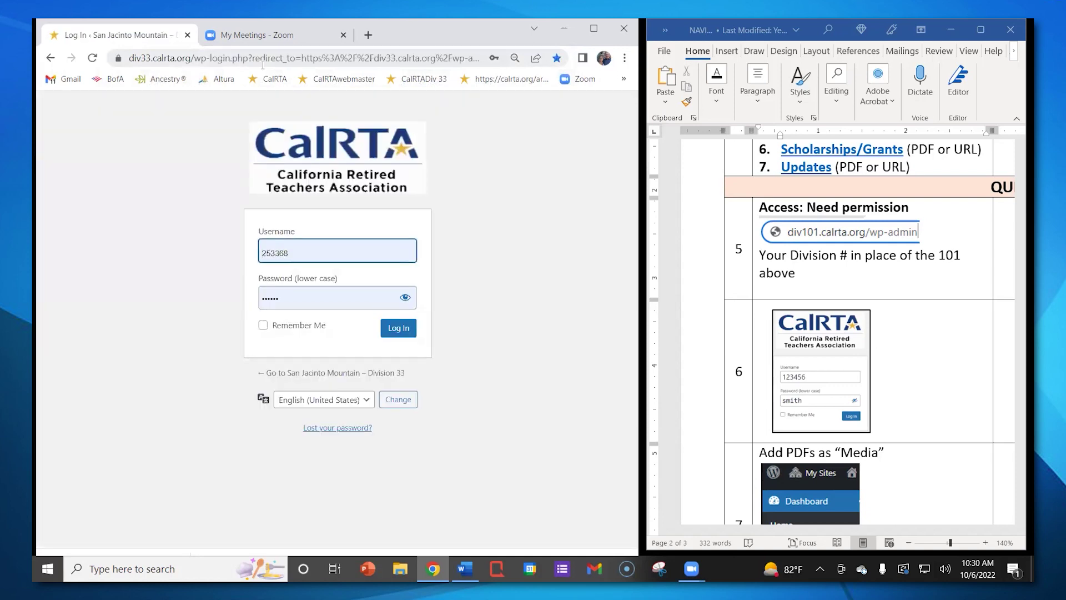
Log in to the Division 33 dashboard with the prefilled member username and password
mouse_move(289, 25)
scroll(935, 221, "down", 2)
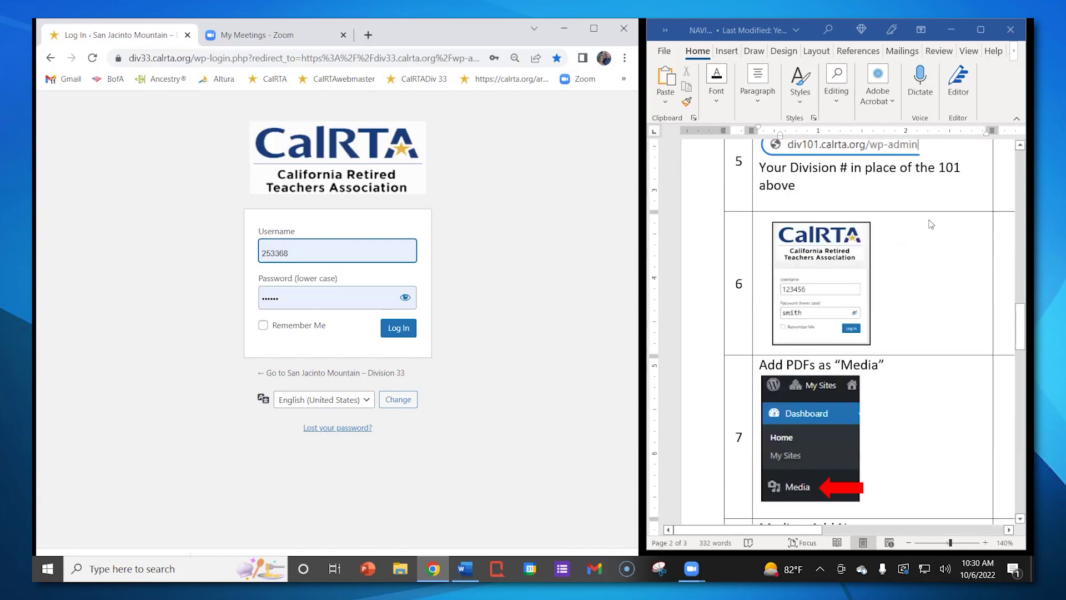
scroll(931, 225, "down", 1)
left_click_drag(299, 252, 226, 259)
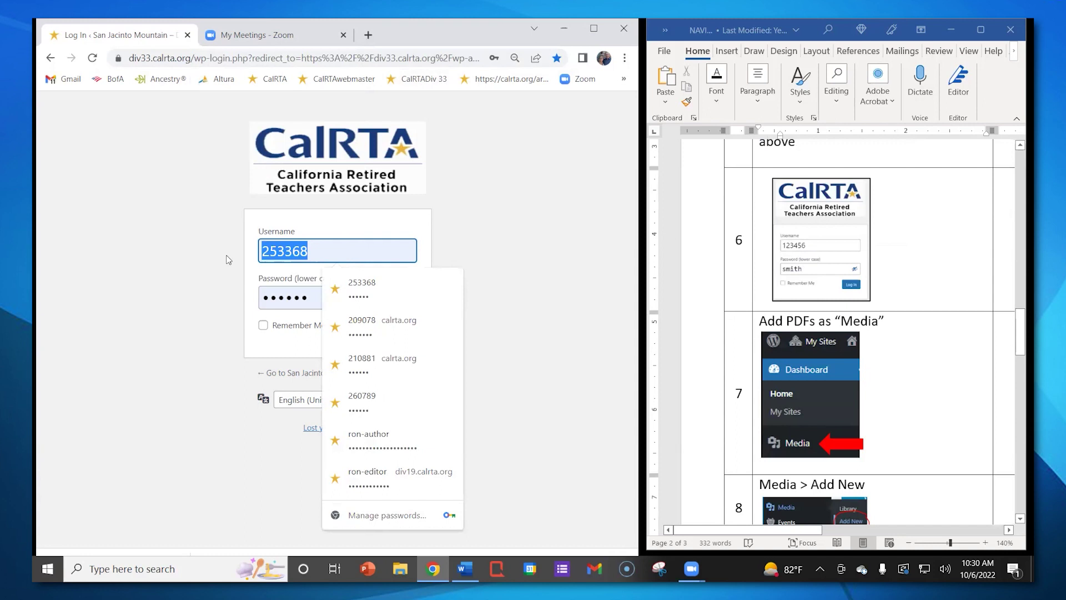
key("Tab")
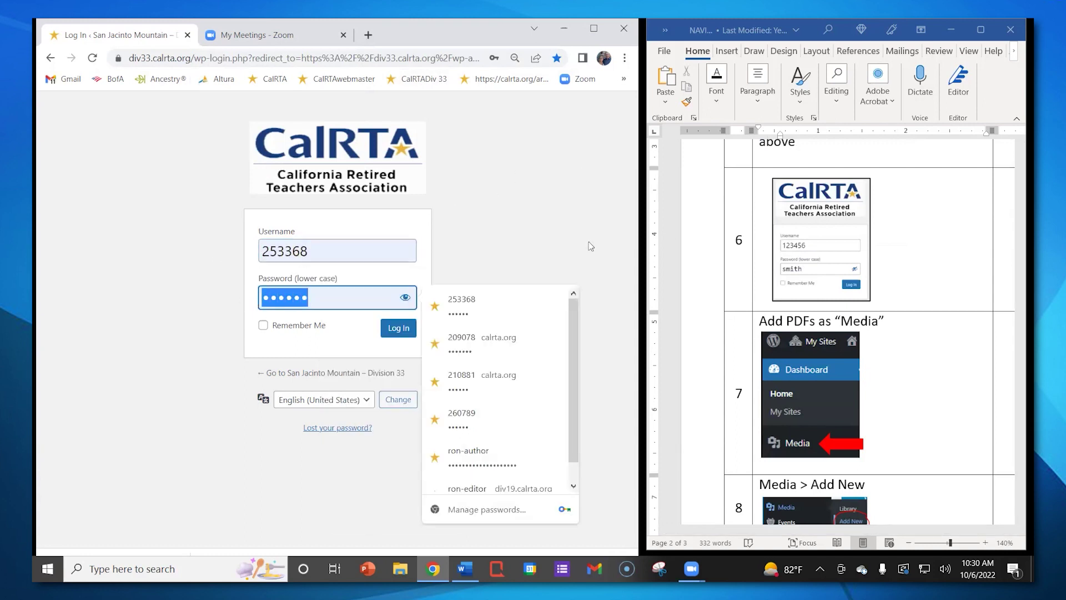
left_click(598, 374)
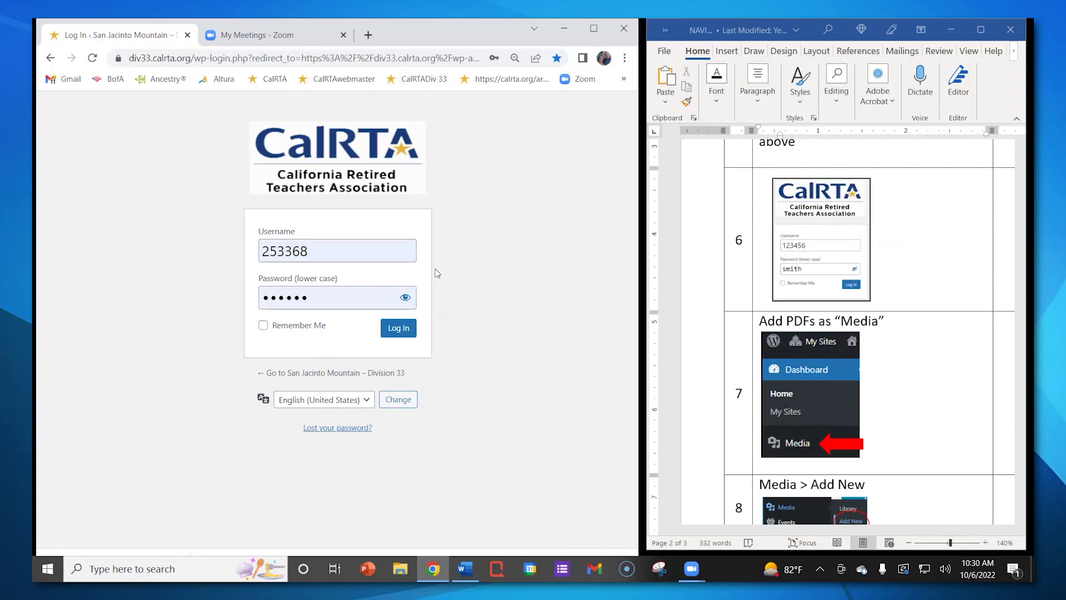
left_click(399, 331)
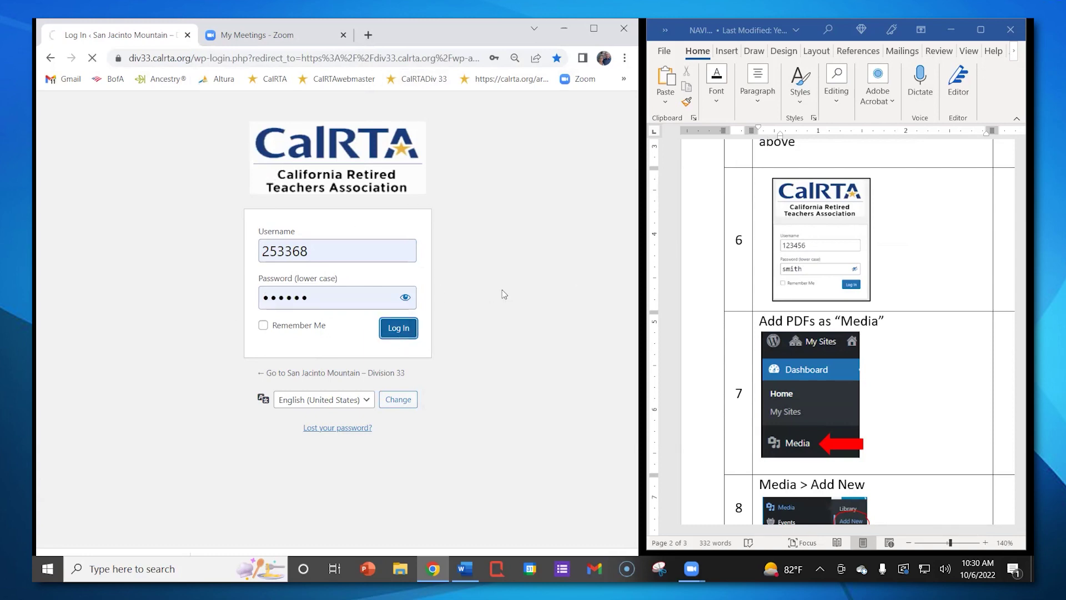
Show the guide's upload instructions (steps 8 to 10) and move and resize the browser window to uncover the desktop meeting files
scroll(961, 260, "down", 3)
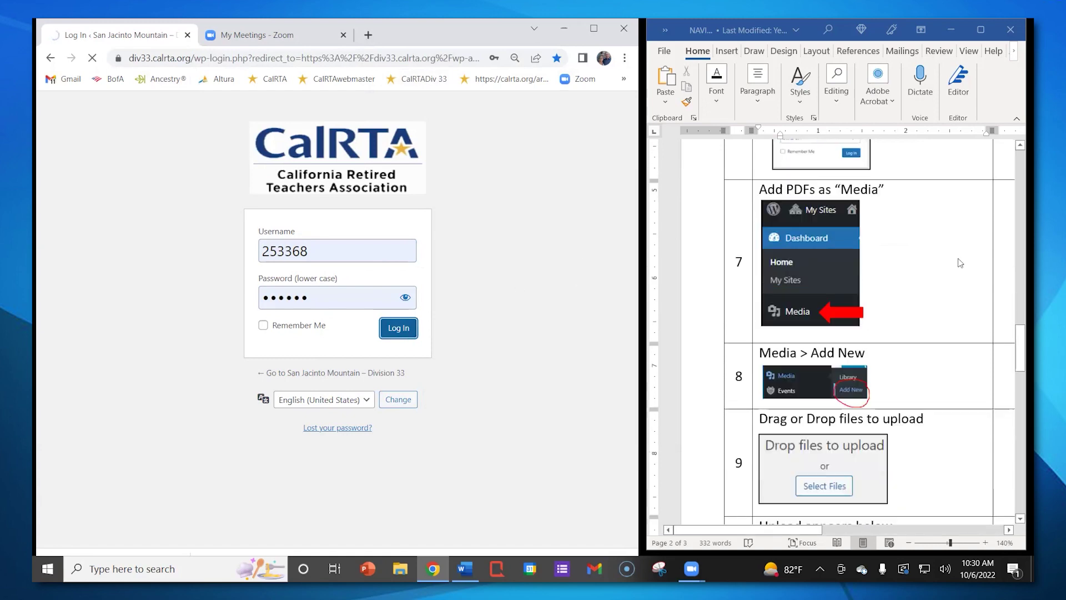
scroll(961, 263, "down", 1)
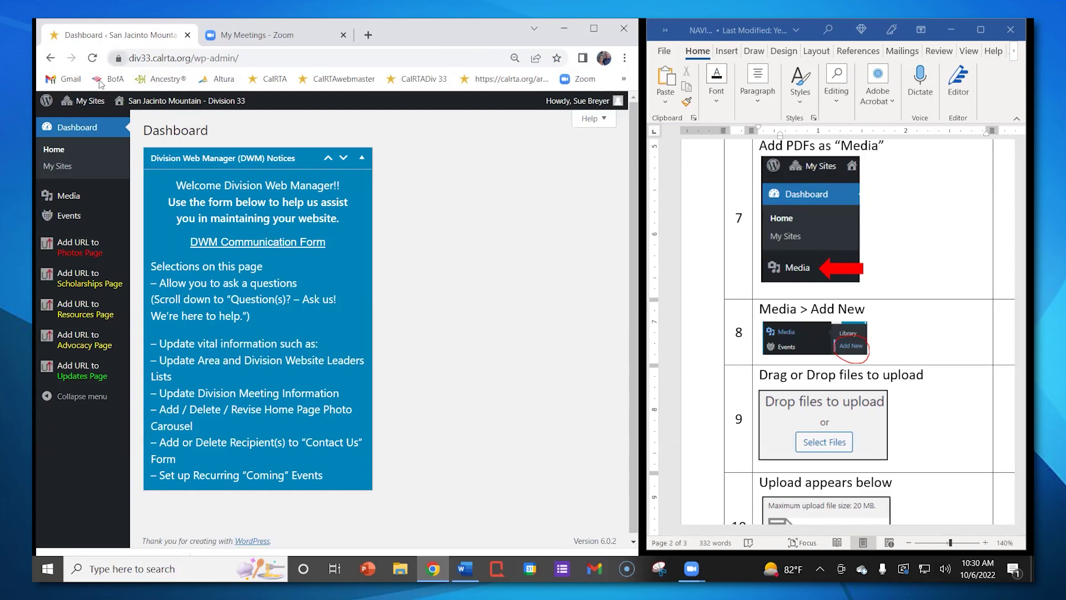
mouse_move(67, 200)
scroll(903, 207, "down", 3)
scroll(903, 207, "down", 1)
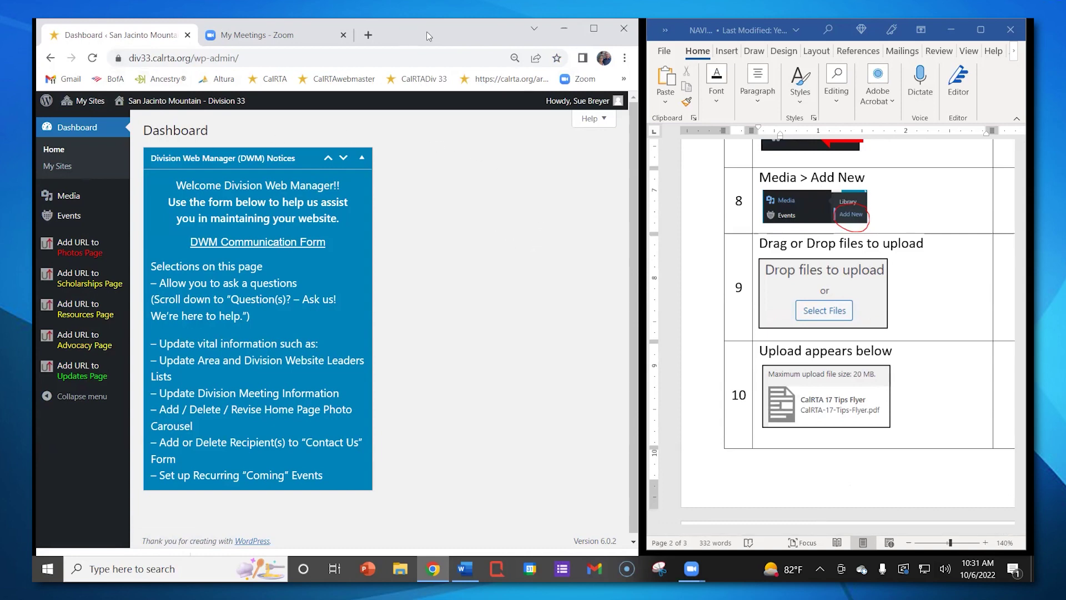
left_click_drag(429, 36, 540, 36)
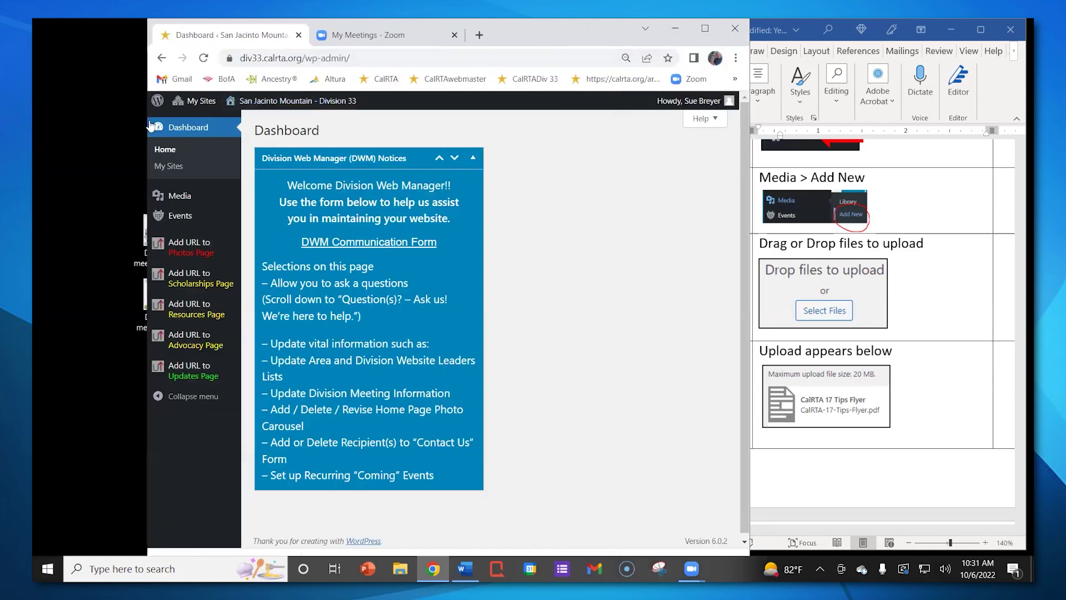
left_click_drag(146, 121, 167, 119)
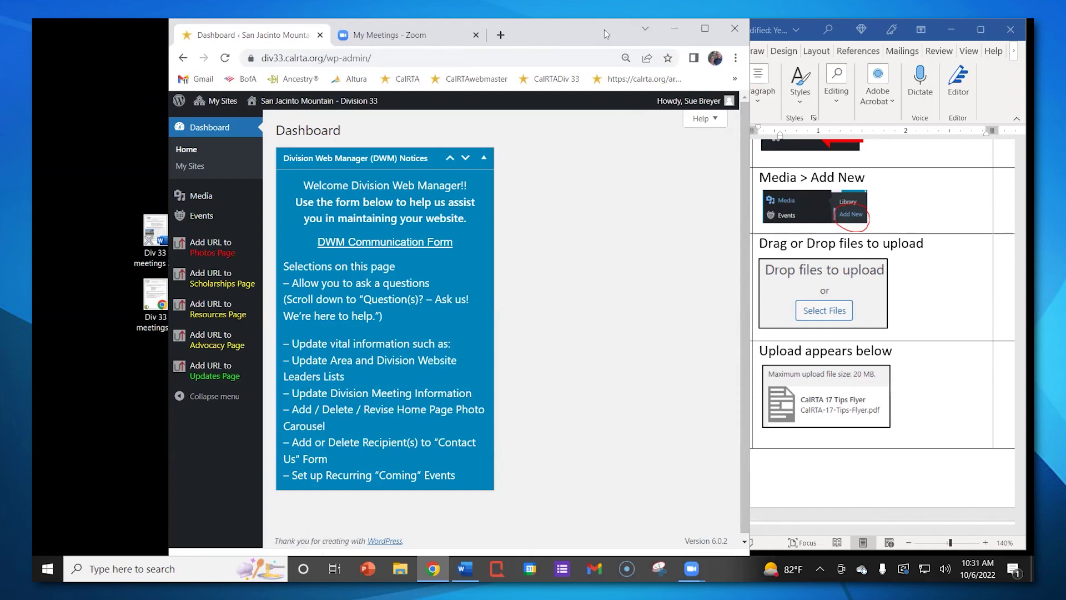
left_click_drag(606, 29, 619, 34)
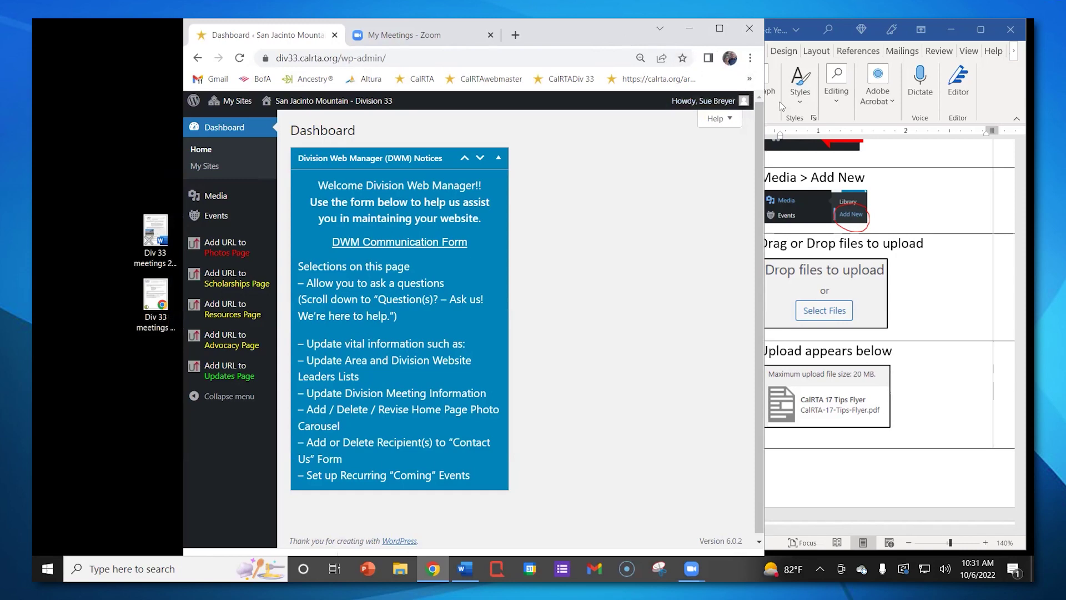
mouse_move(768, 102)
left_mouse_down()
mouse_move(729, 107)
mouse_move(759, 108)
left_mouse_up()
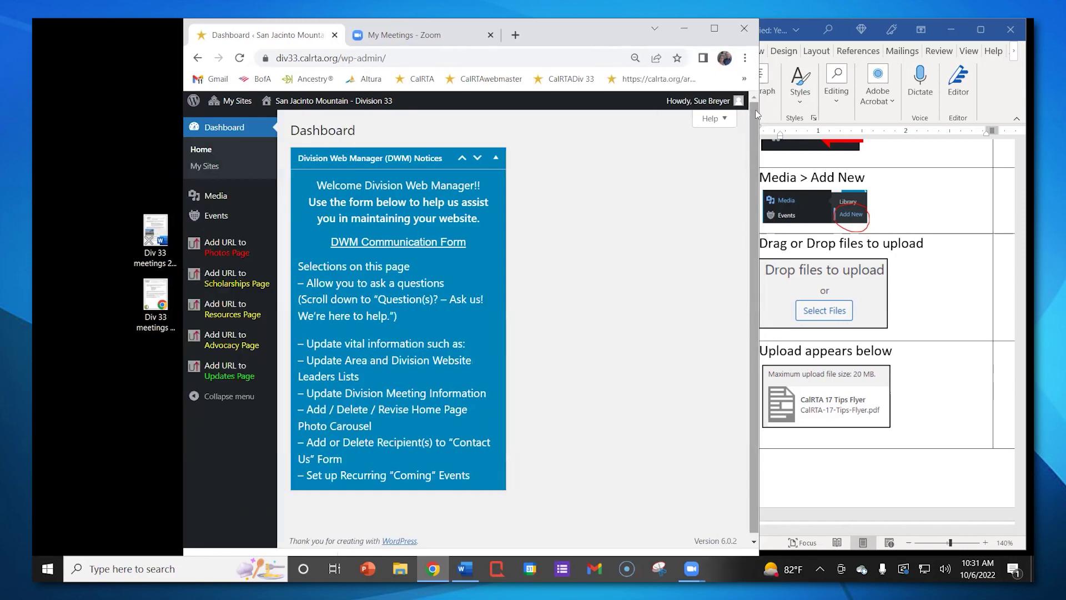
Open the dashboard's Upload New Media page for adding a new media file and highlight its "Drop files to upload" text
mouse_move(212, 200)
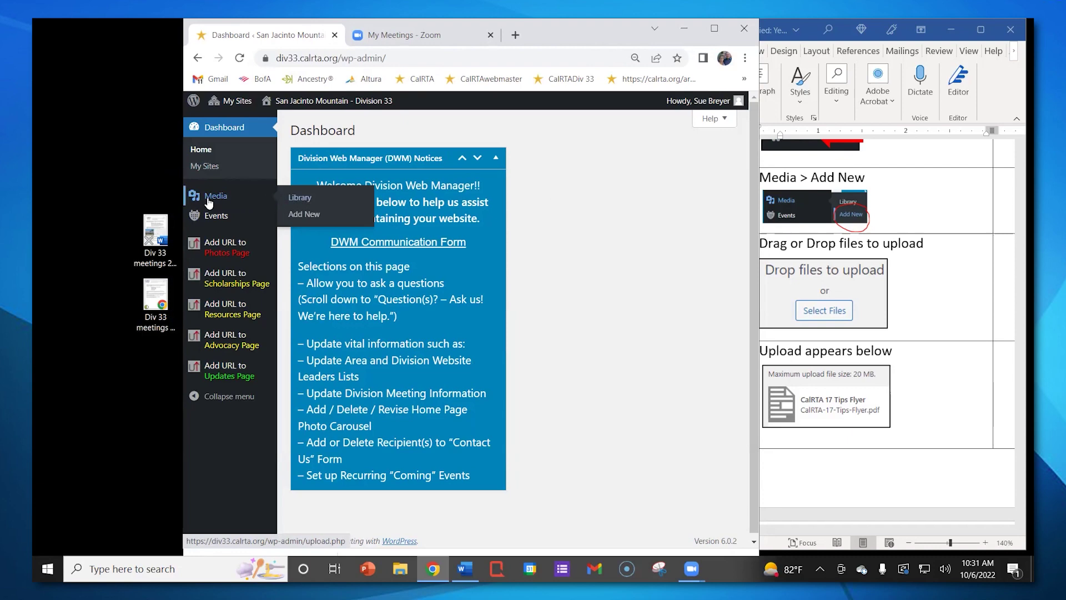
left_click(312, 217)
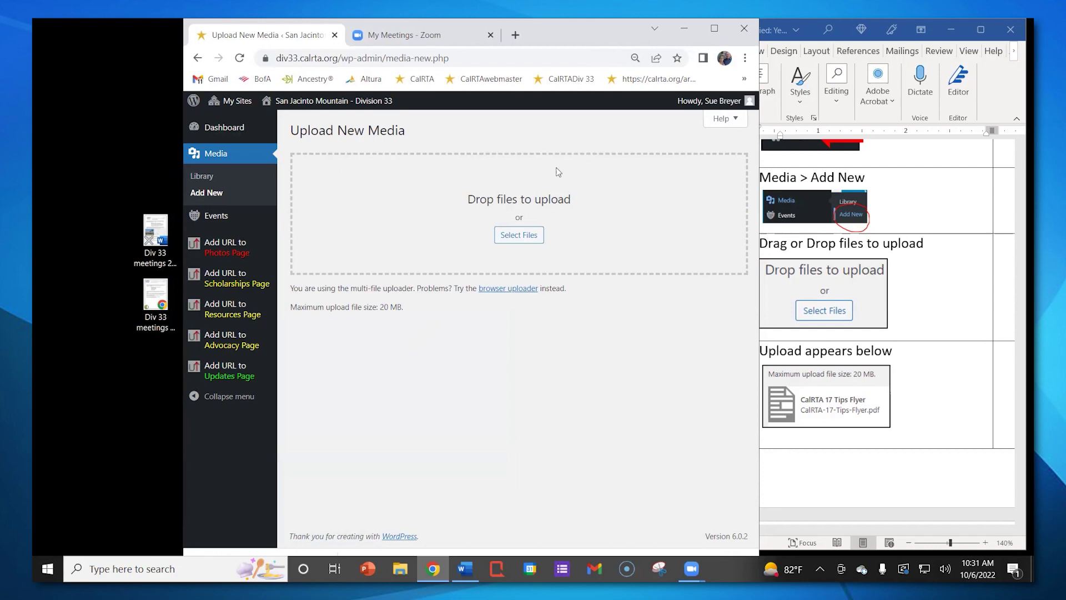
left_click_drag(469, 198, 574, 200)
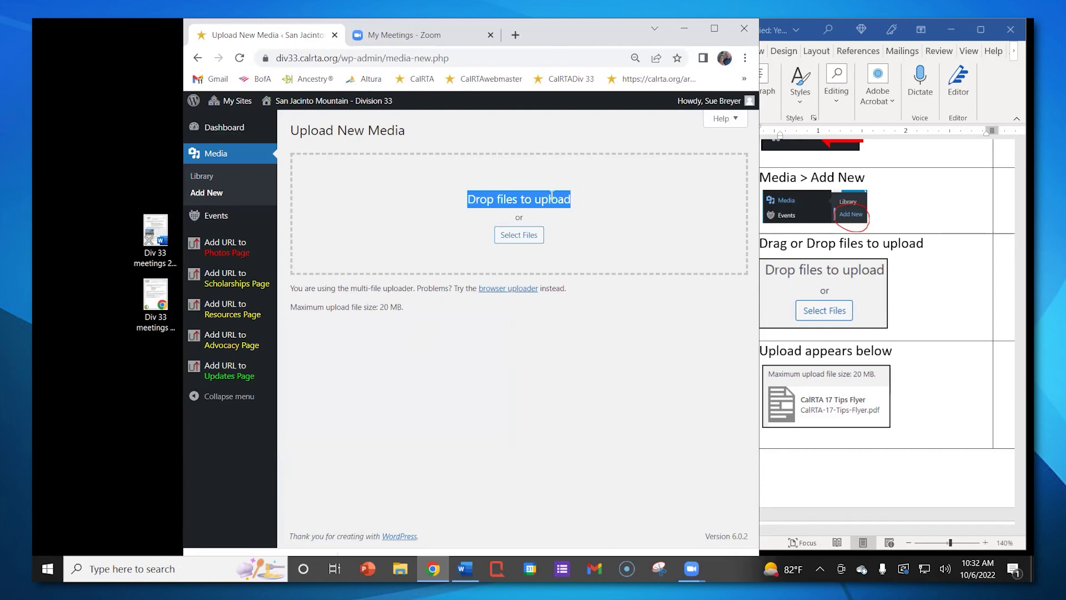
left_click(519, 236)
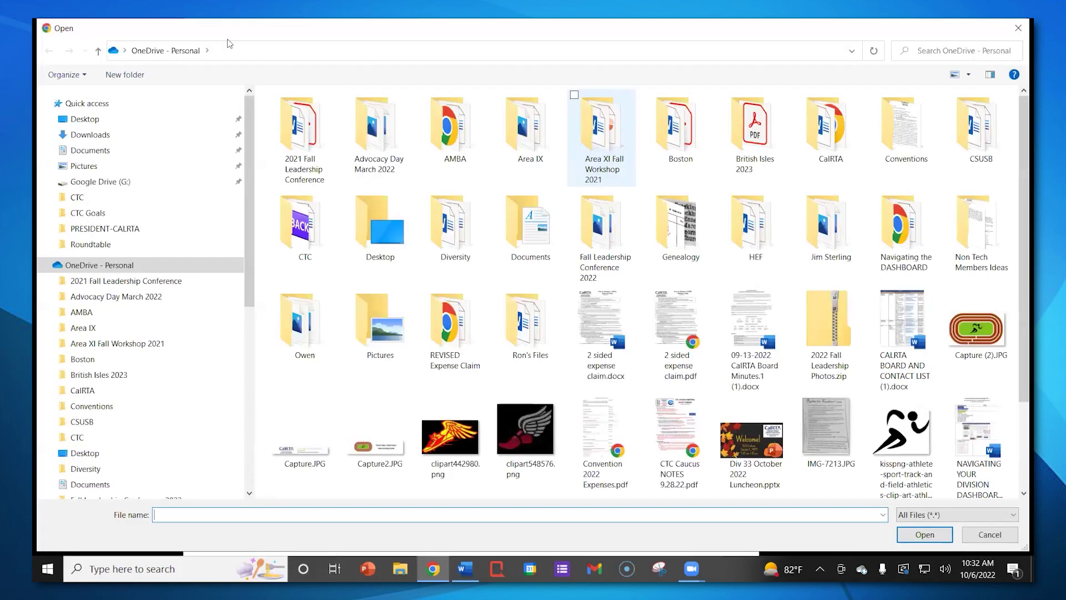
mouse_move(248, 234)
left_mouse_down()
mouse_move(248, 302)
mouse_move(249, 217)
mouse_move(249, 227)
left_mouse_up()
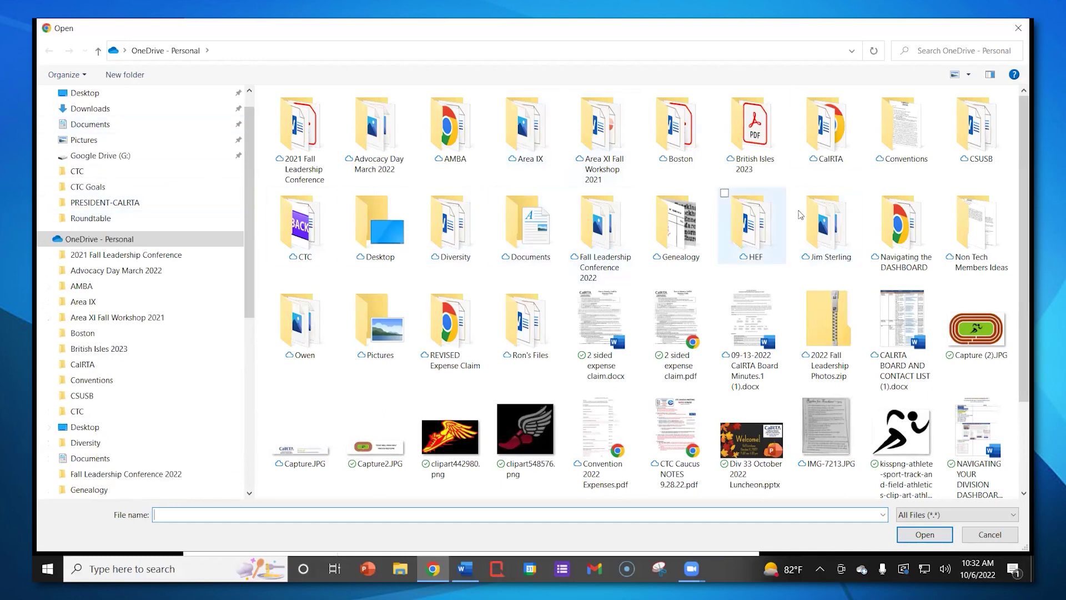
left_click(1019, 28)
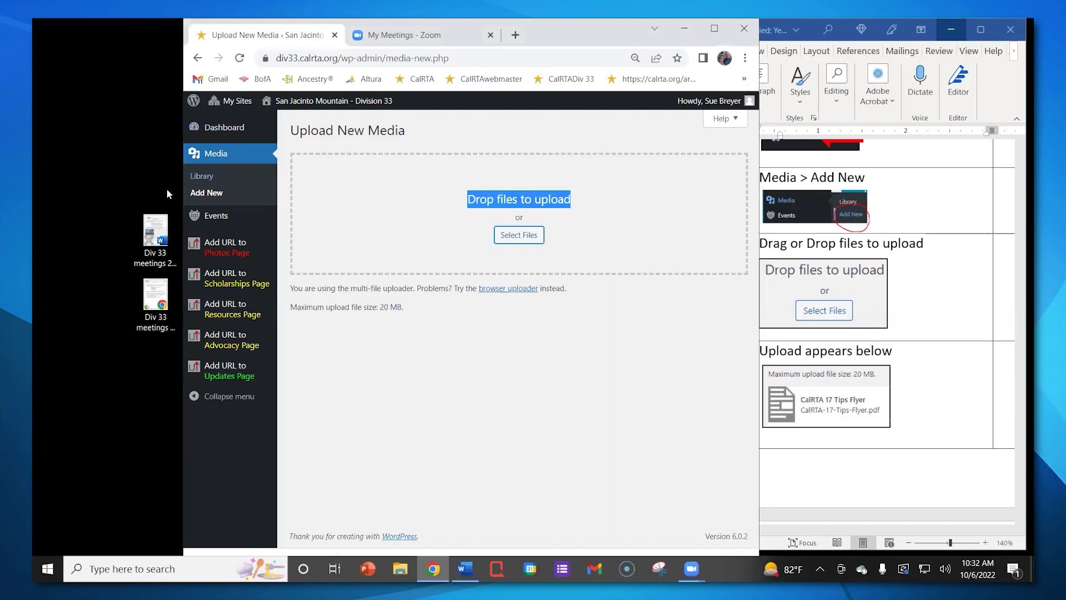
Clear the text highlight and narrow the browser window to uncover the Div. 33 Leaders files on the desktop
left_click(542, 331)
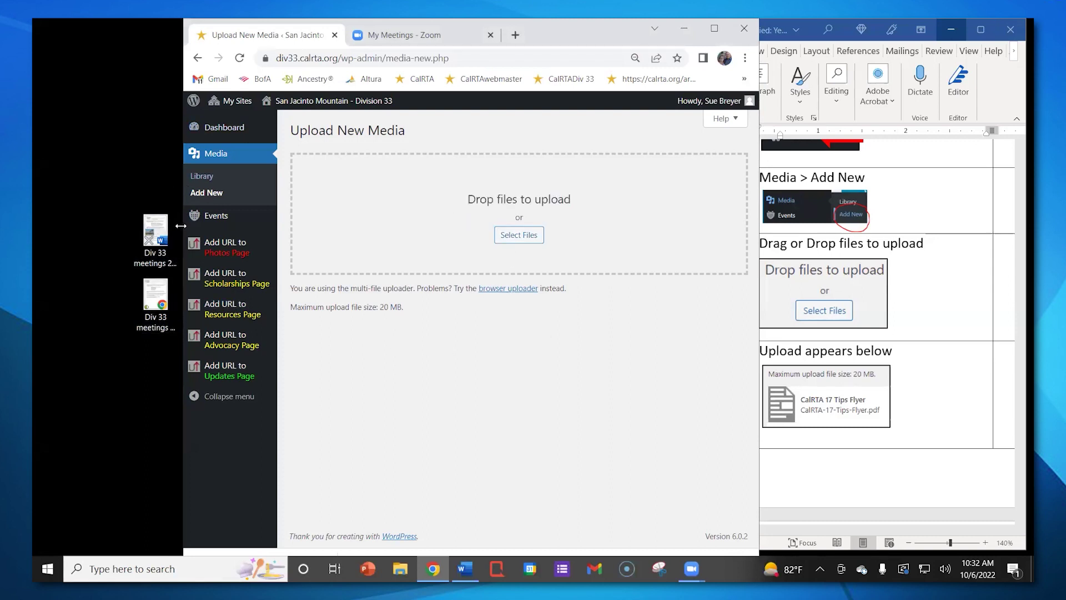
left_click_drag(182, 225, 245, 225)
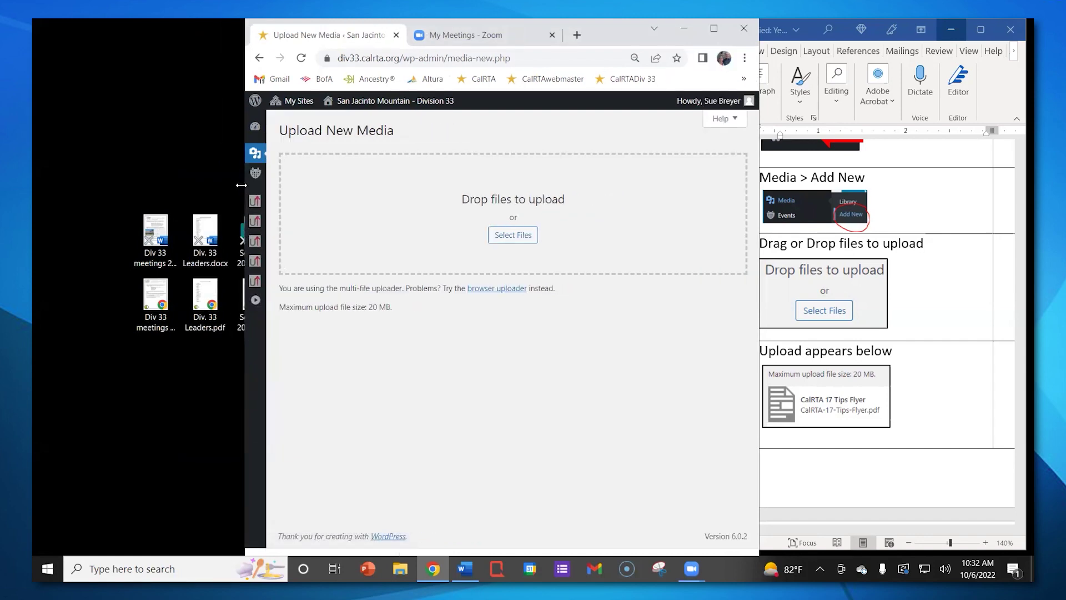
Move Sept Oct 2022 Email Color.pdf to clear desktop space beside the browser window and drop it into the upload area
left_click_drag(241, 185, 291, 185)
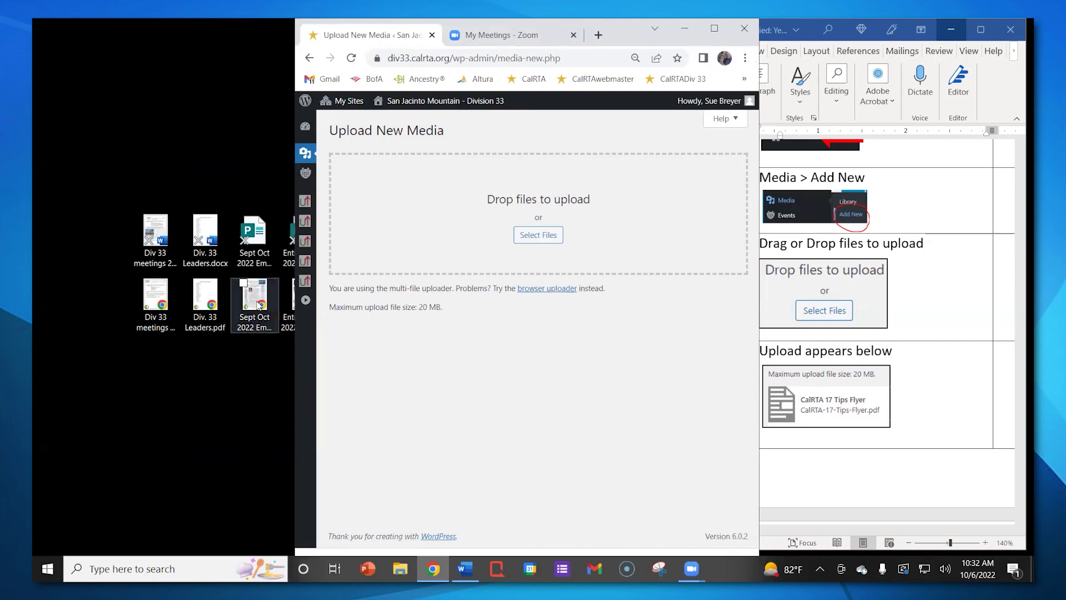
left_click_drag(257, 303, 109, 177)
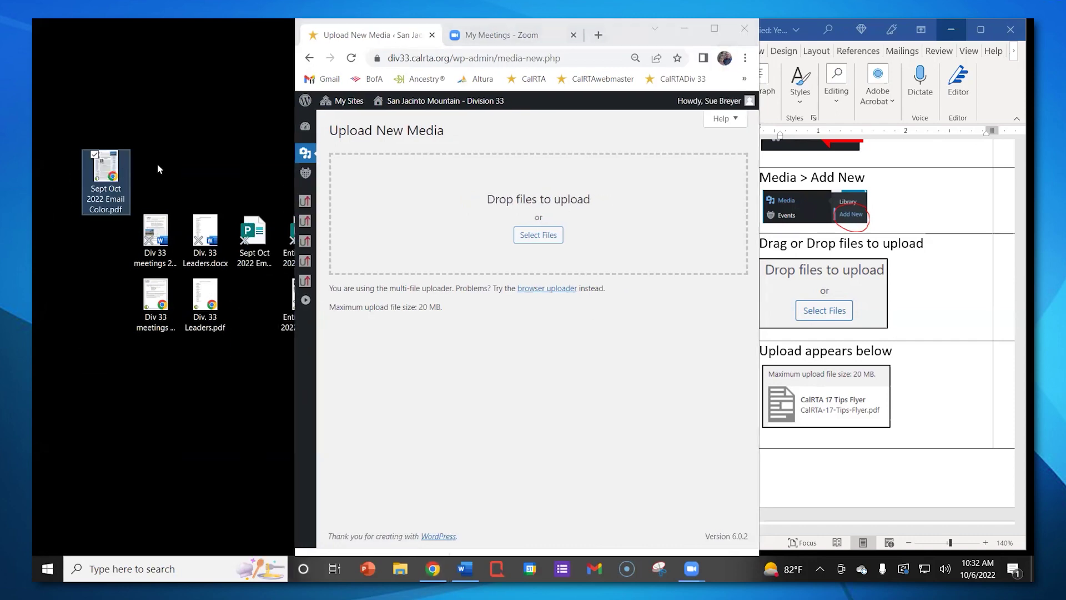
left_click(293, 175)
left_click_drag(293, 175, 66, 170)
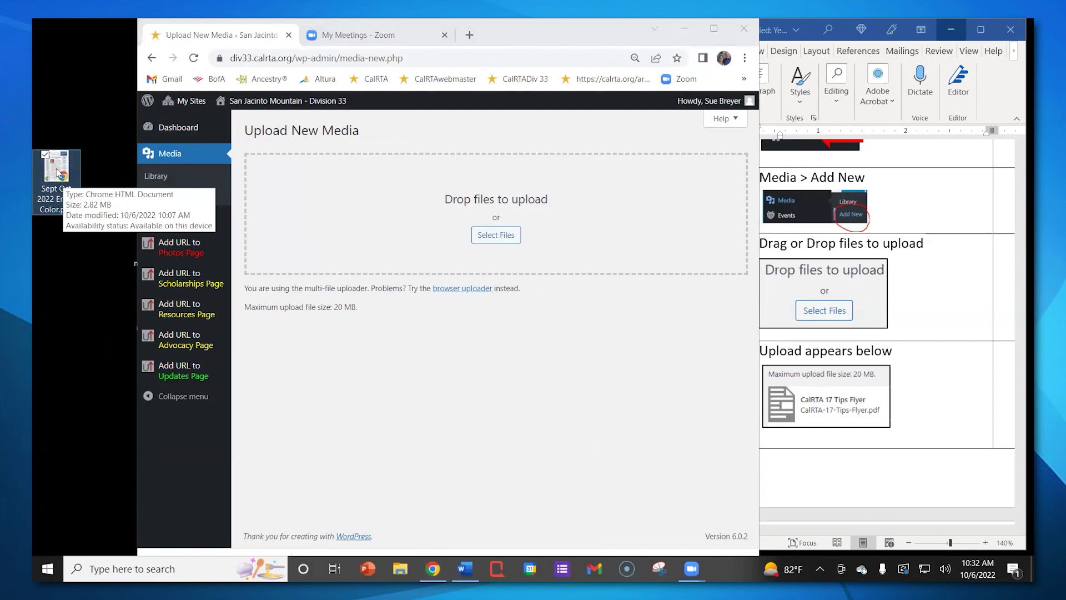
left_click_drag(58, 173, 497, 198)
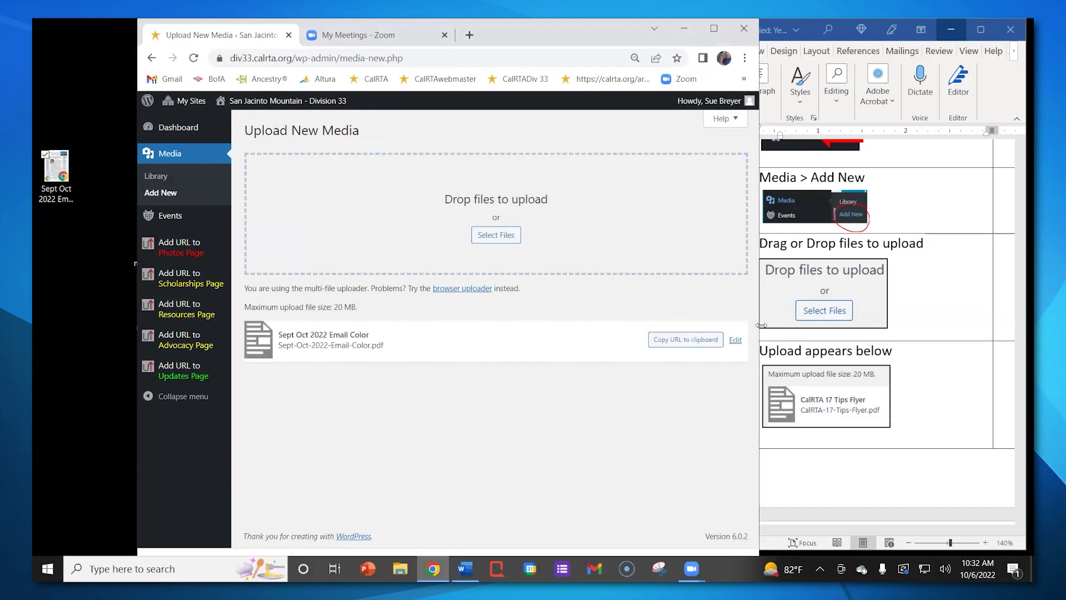
Narrow the browser window to uncover the guide's step numbers and highlight the 20 MB maximum upload file size
left_click_drag(759, 329, 732, 330)
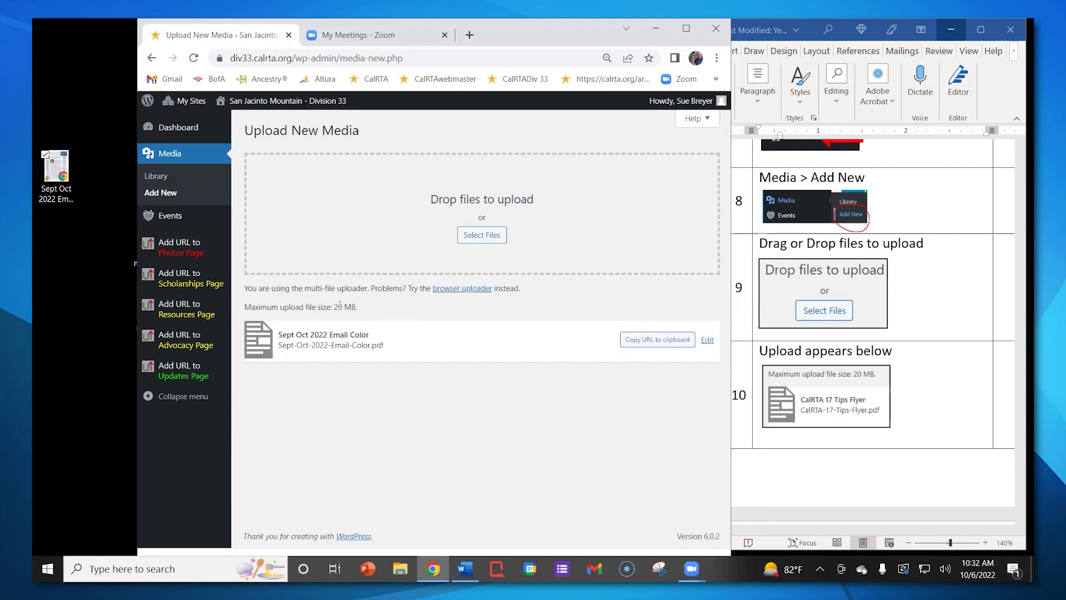
left_click_drag(336, 307, 374, 308)
Bring up guide step 11 about finding the new upload, and open the Media Library with its heading highlighted
scroll(876, 311, "down", 3)
scroll(876, 311, "down", 5)
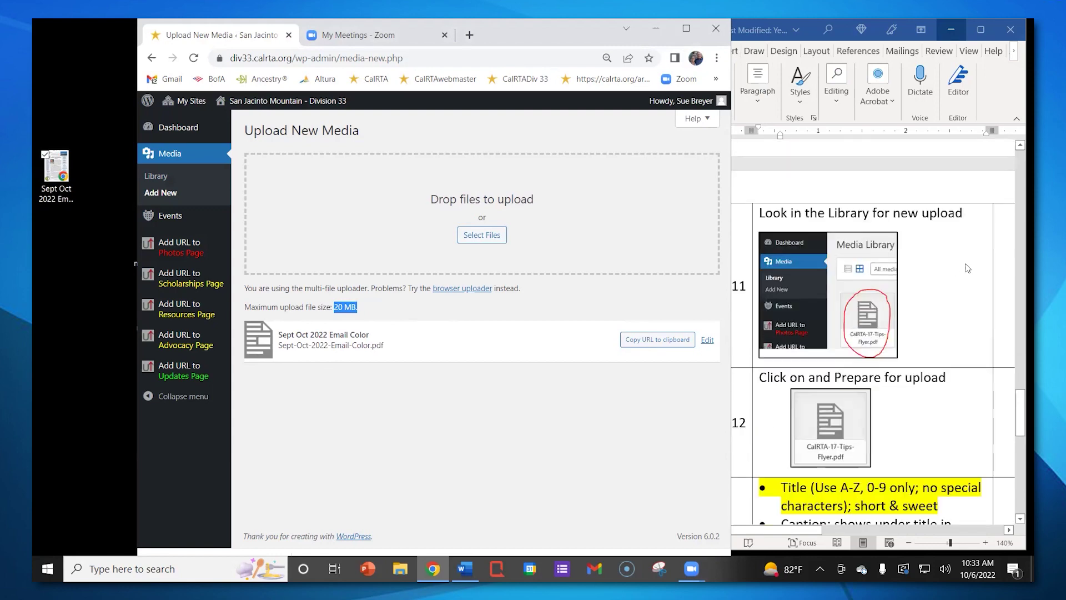
scroll(869, 292, "up", 3)
scroll(869, 291, "up", 2)
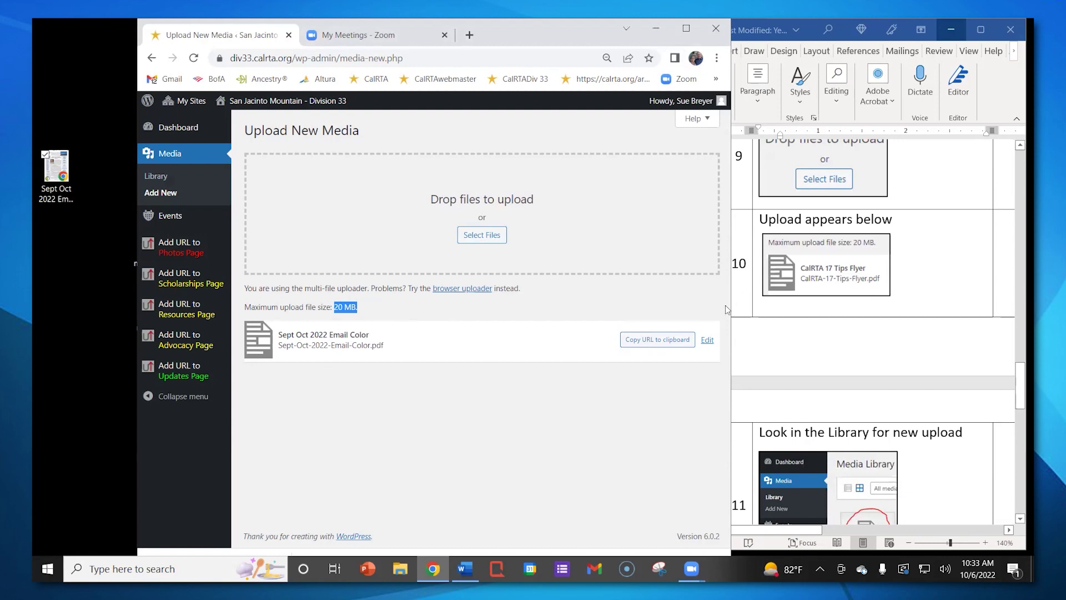
scroll(853, 365, "down", 2)
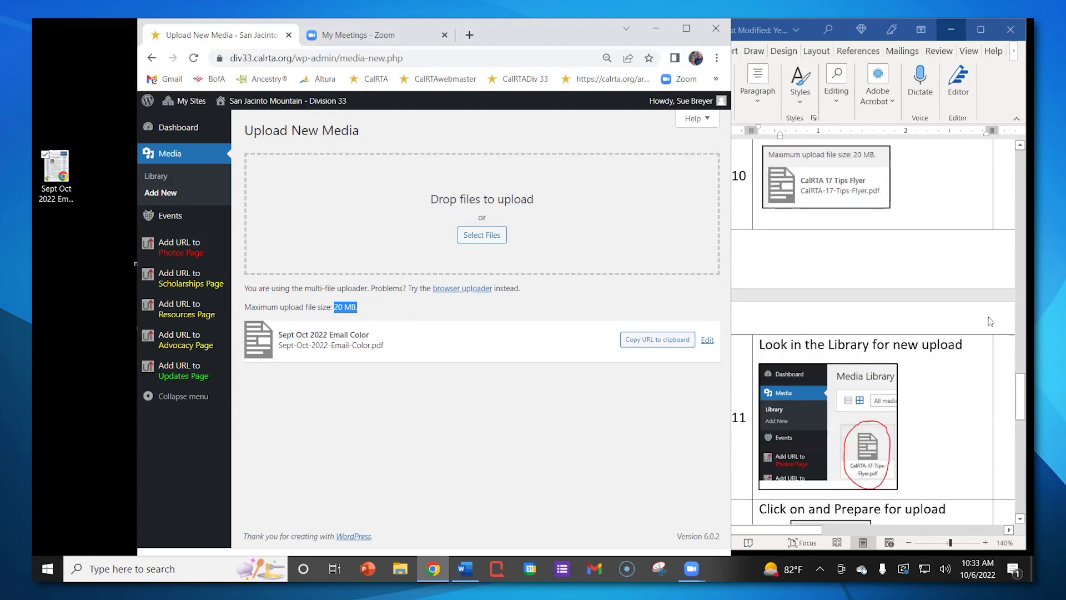
left_click(161, 179)
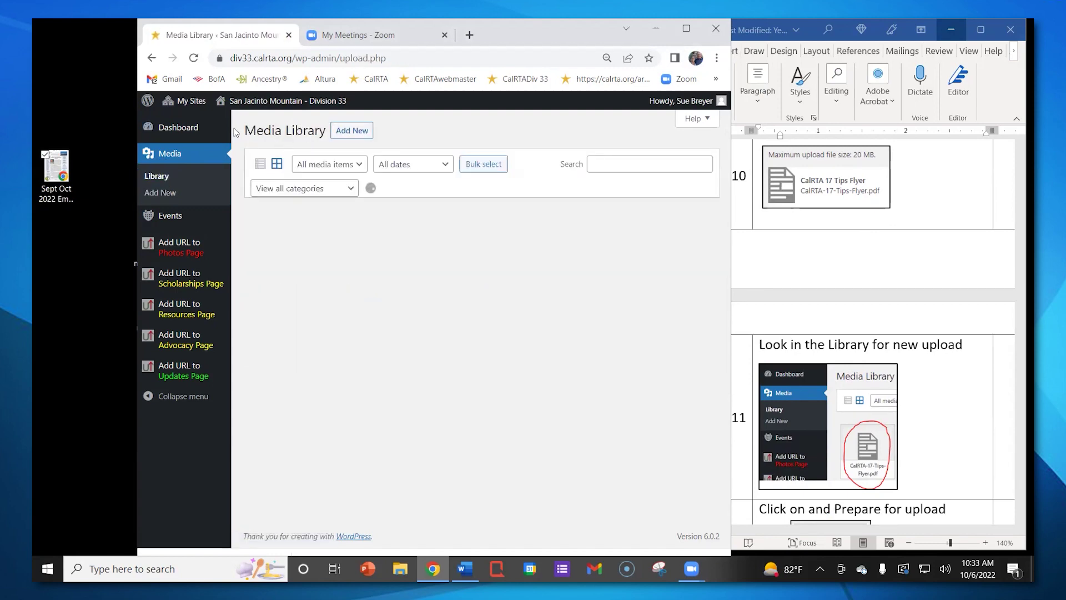
left_click_drag(243, 132, 325, 131)
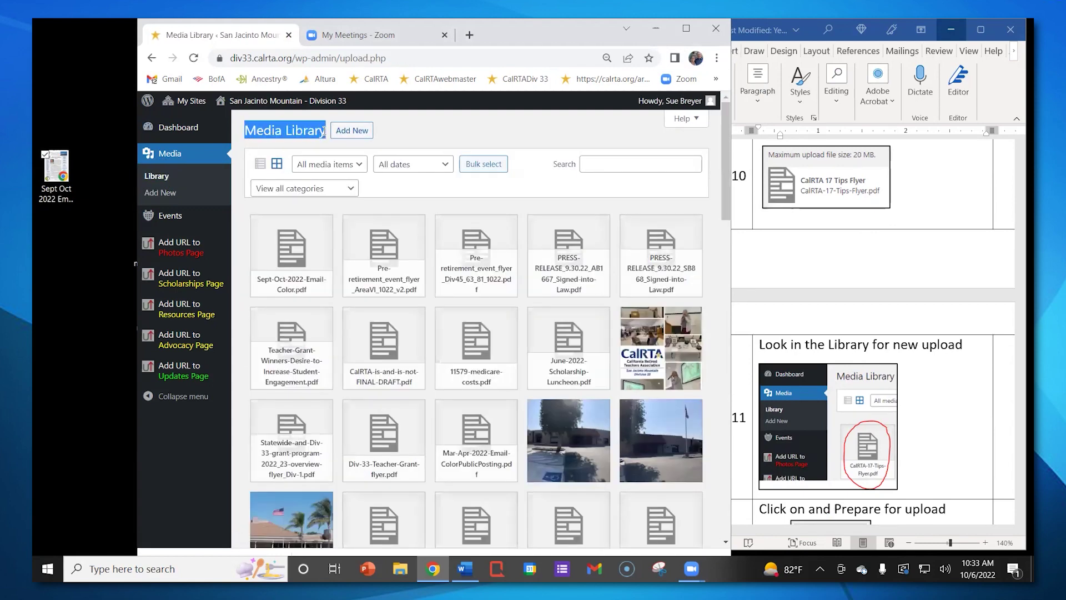
Show guide steps 12 and 13 and open the attachment details of Sept-Oct-2022-Email-Color.pdf
scroll(922, 418, "down", 2)
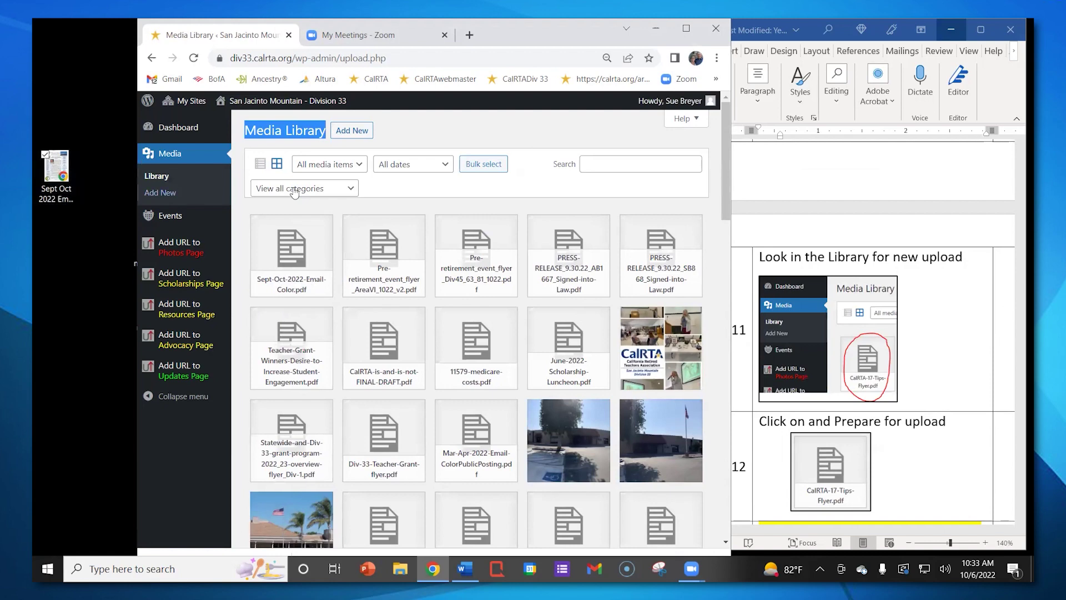
scroll(1019, 224, "down", 4)
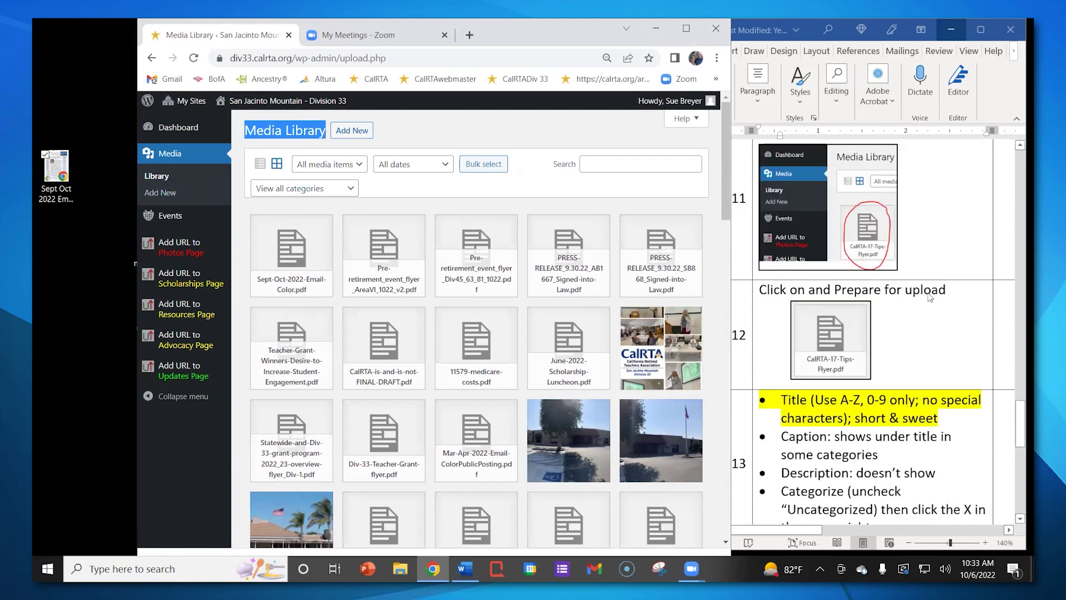
left_click(300, 259)
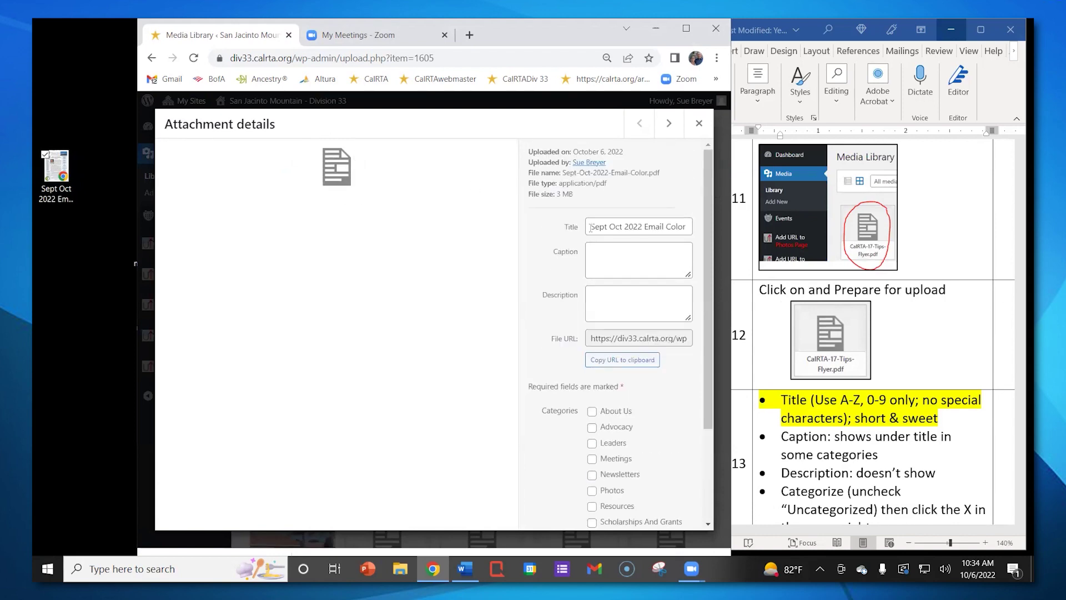
Shorten the attachment's title to "Sept Oct 2022" and save it, with the guide's full step 13 in view
left_click(646, 227)
key("Delete")
key("Delete")
key("Delete")
key("Delete")
key("Delete")
key("Delete")
key("Delete")
key("Delete")
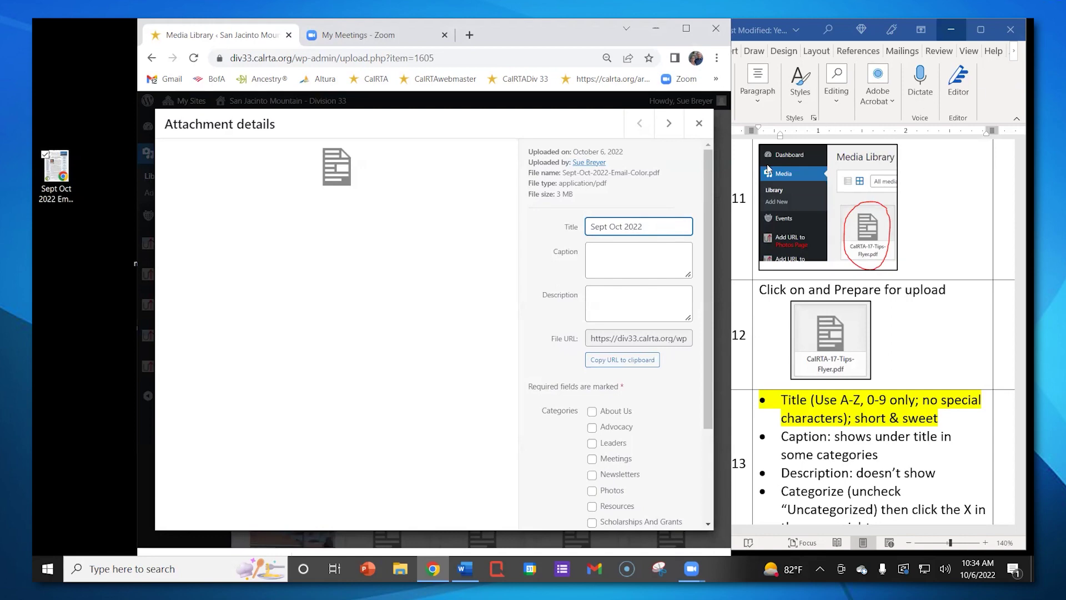
left_click_drag(646, 227, 580, 231)
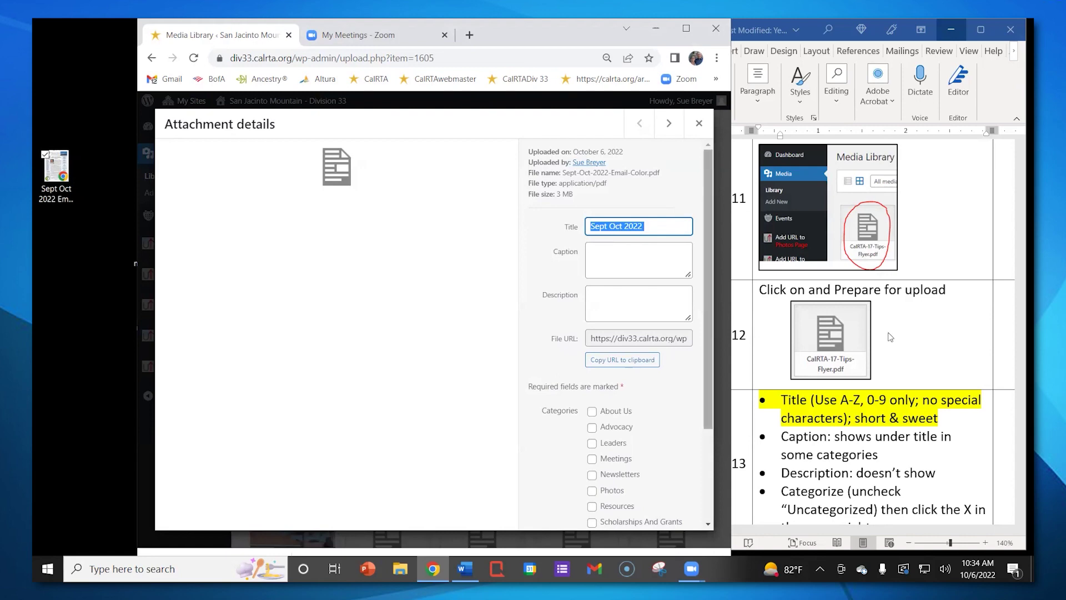
scroll(919, 381, "down", 3)
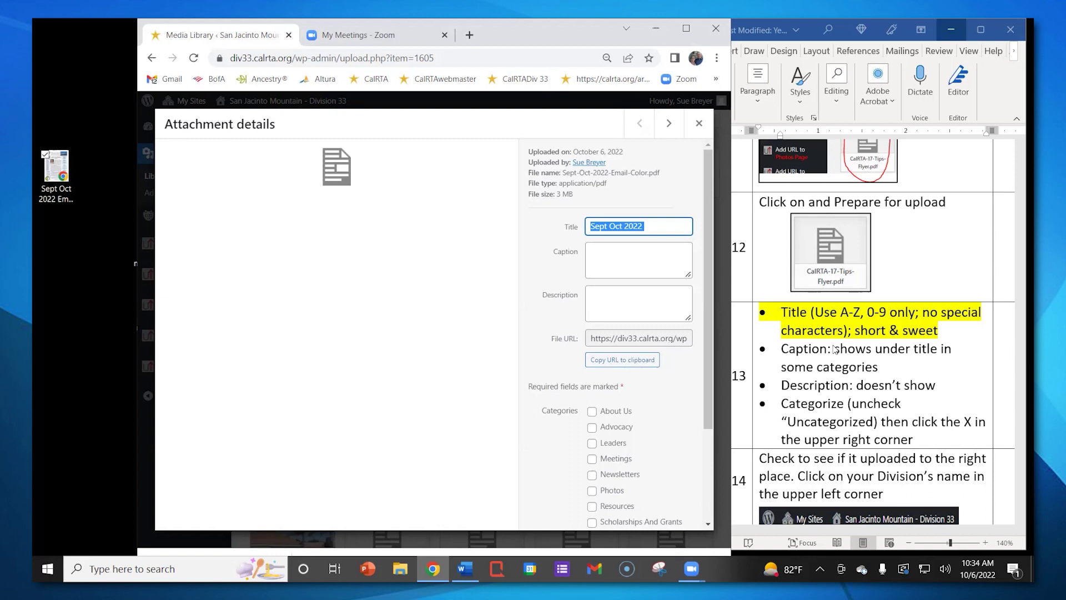
left_click(496, 264)
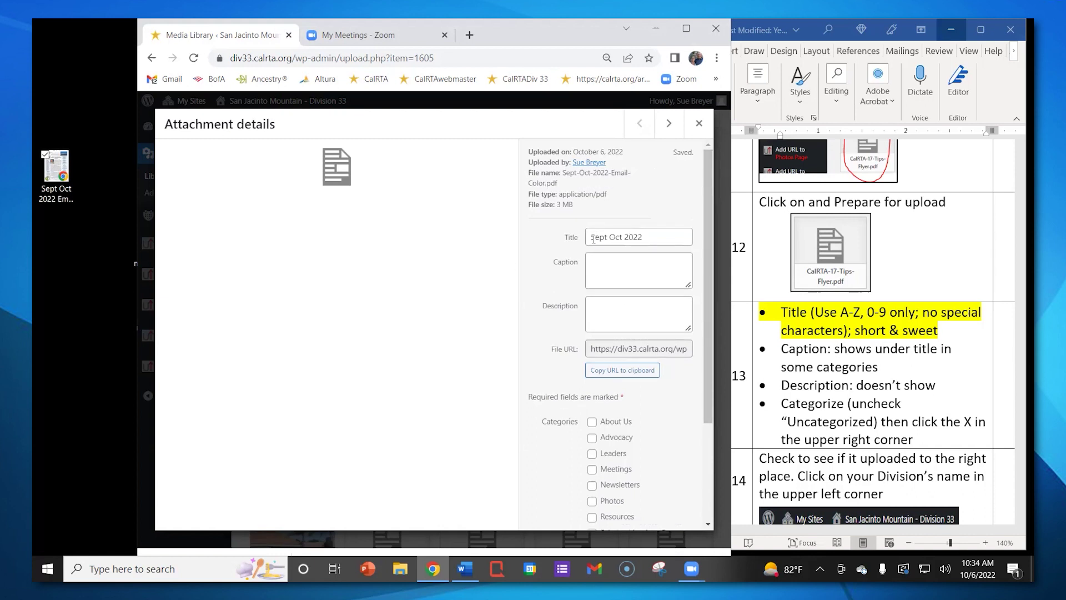
Point out the attachment's Title, Caption and Description fields without entering anything in them
left_click(591, 228)
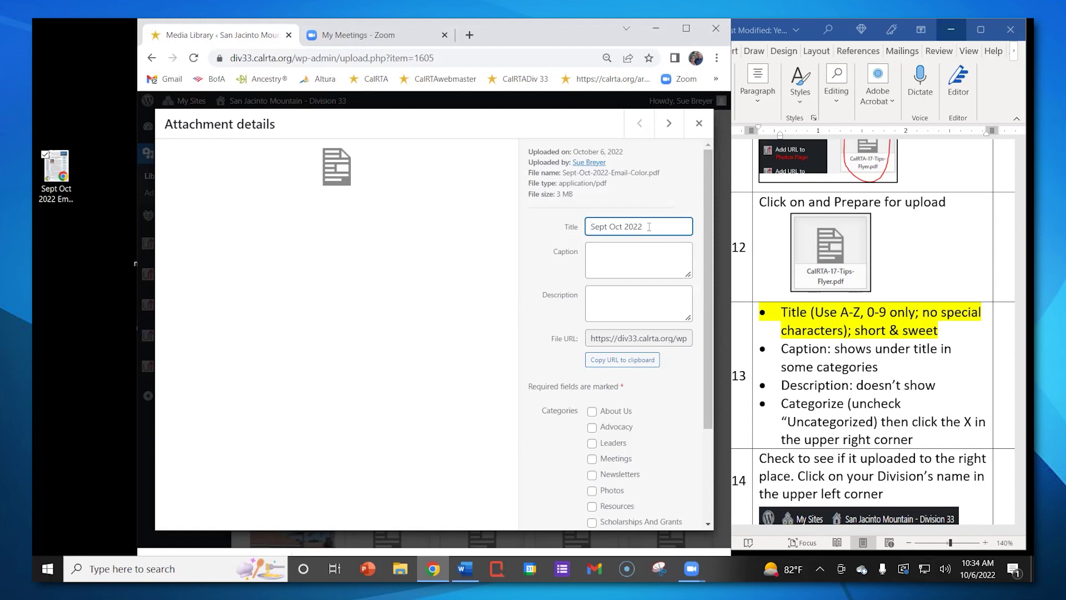
left_click(591, 250)
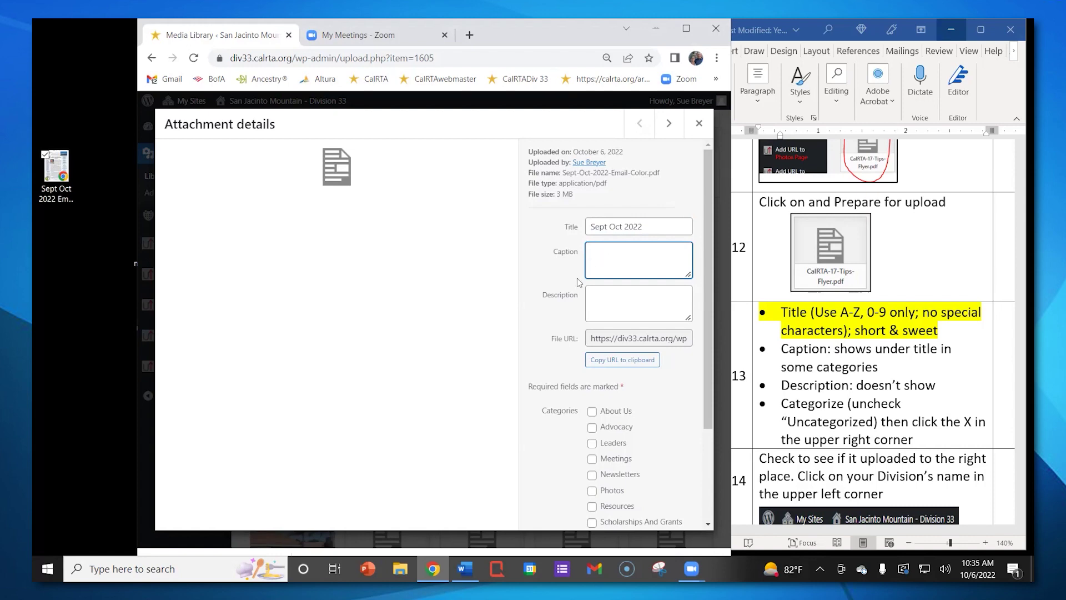
left_click(593, 296)
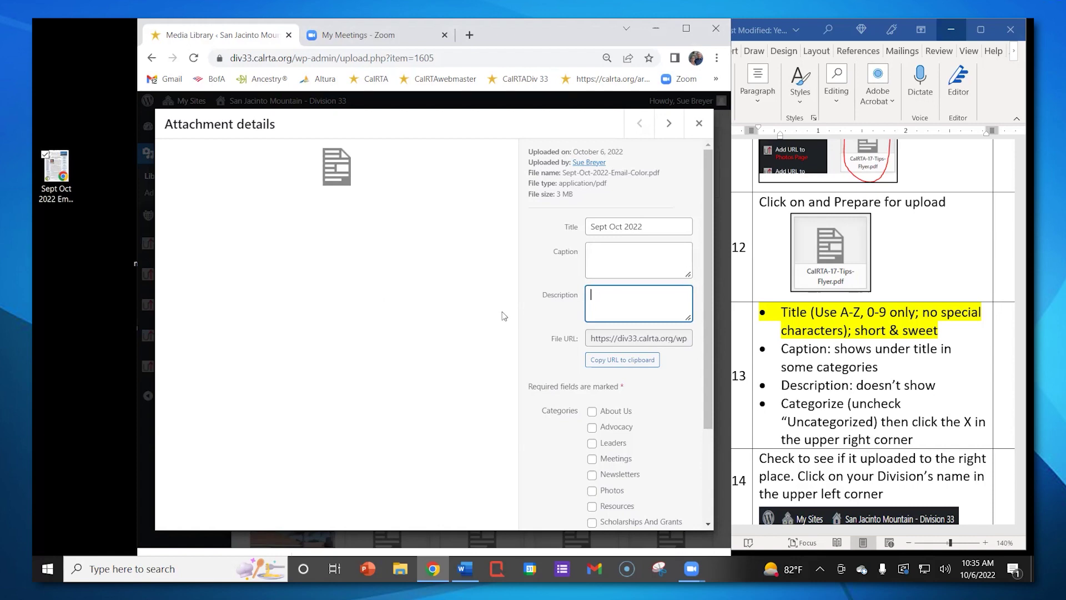
Change the attachment's category from Uncategorized to Newsletters
scroll(705, 328, "down", 2)
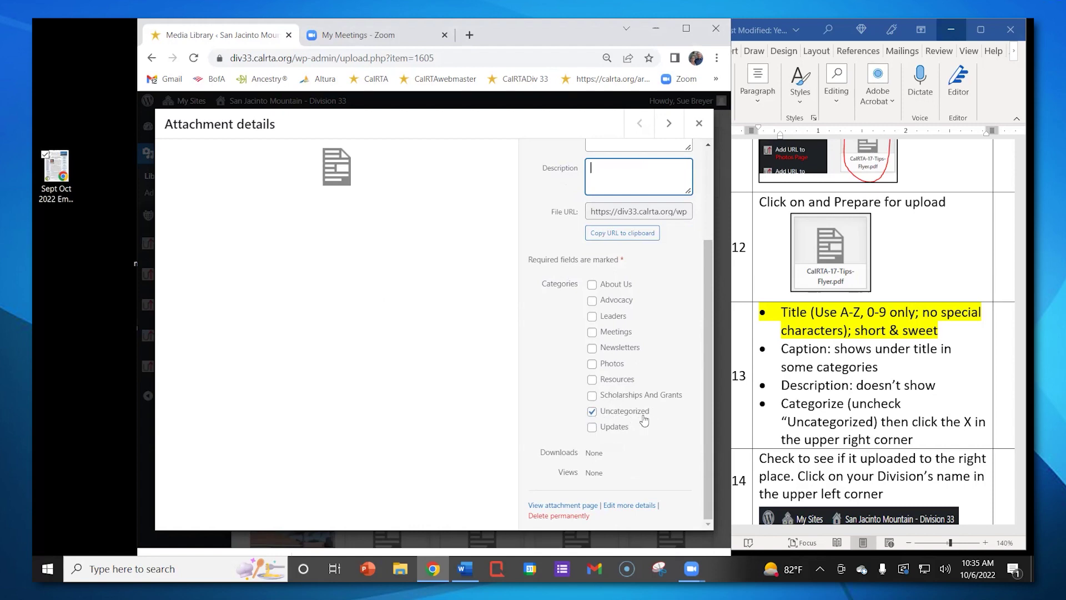
left_click(592, 412)
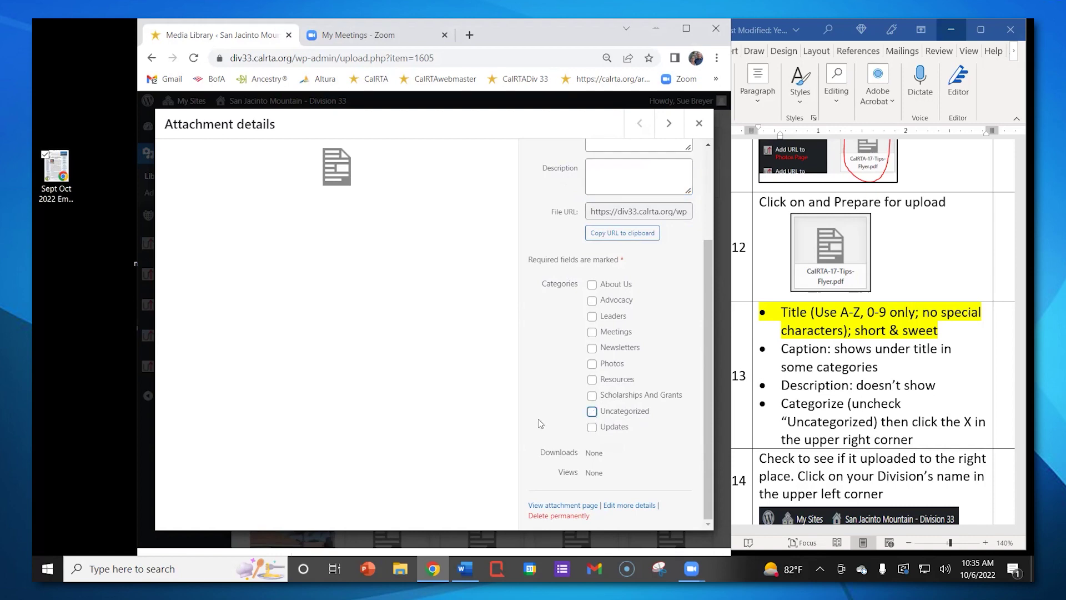
scroll(542, 421, "up", 3)
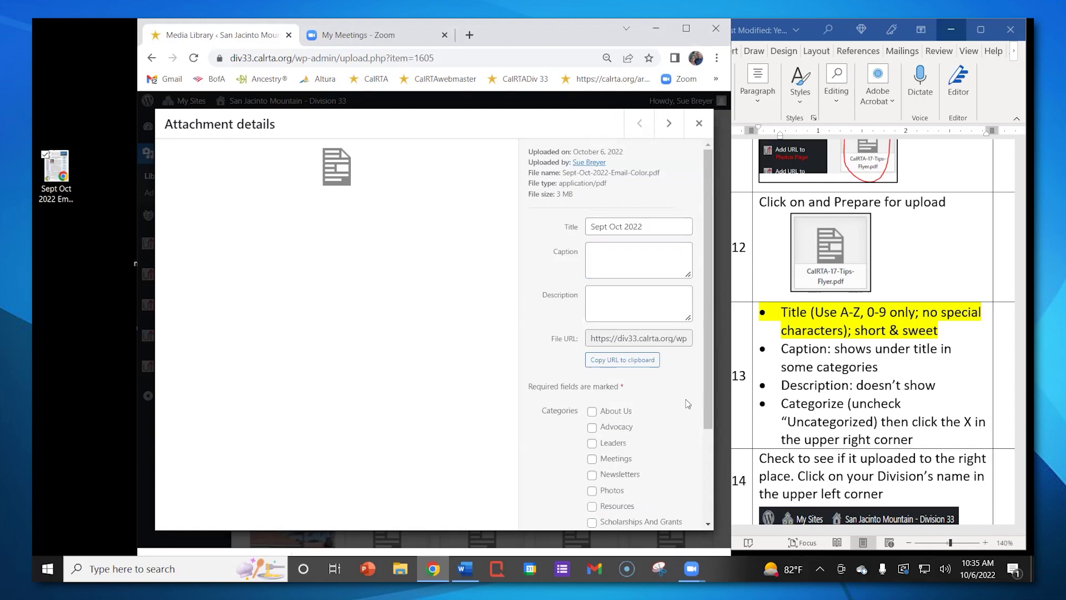
scroll(695, 404, "down", 3)
left_click(592, 348)
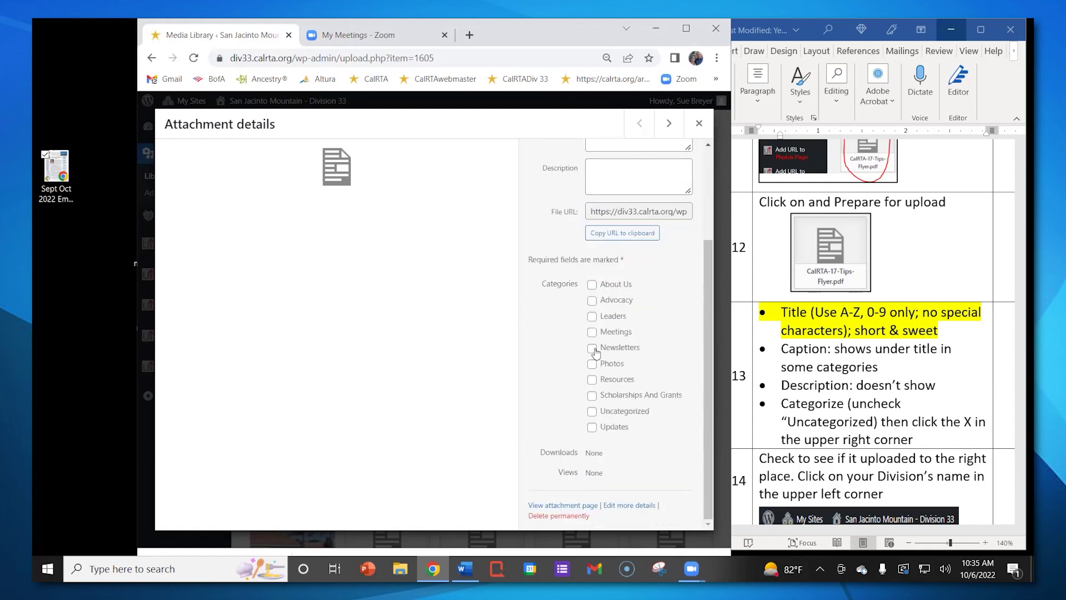
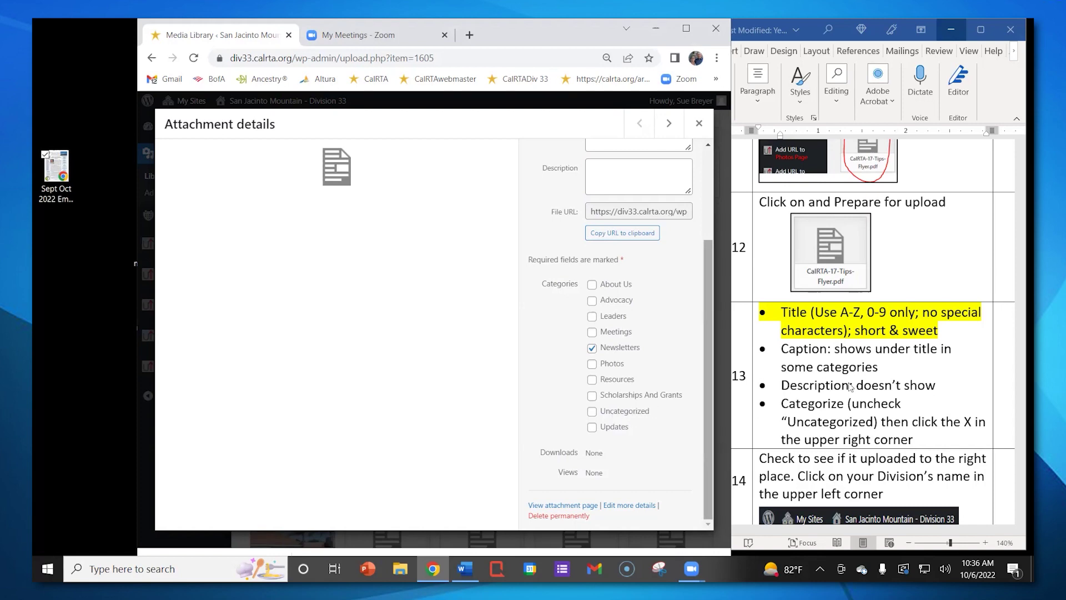
Show guide steps 14 and 15 and close the attachment details to return to the Media Library
scroll(859, 356, "down", 3)
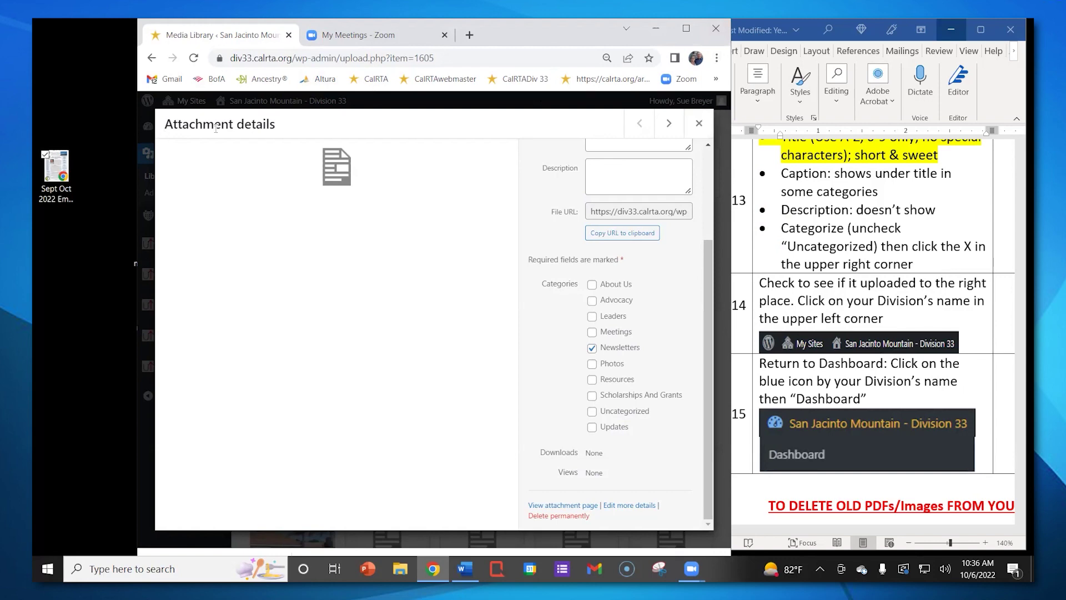
left_click_drag(167, 125, 535, 142)
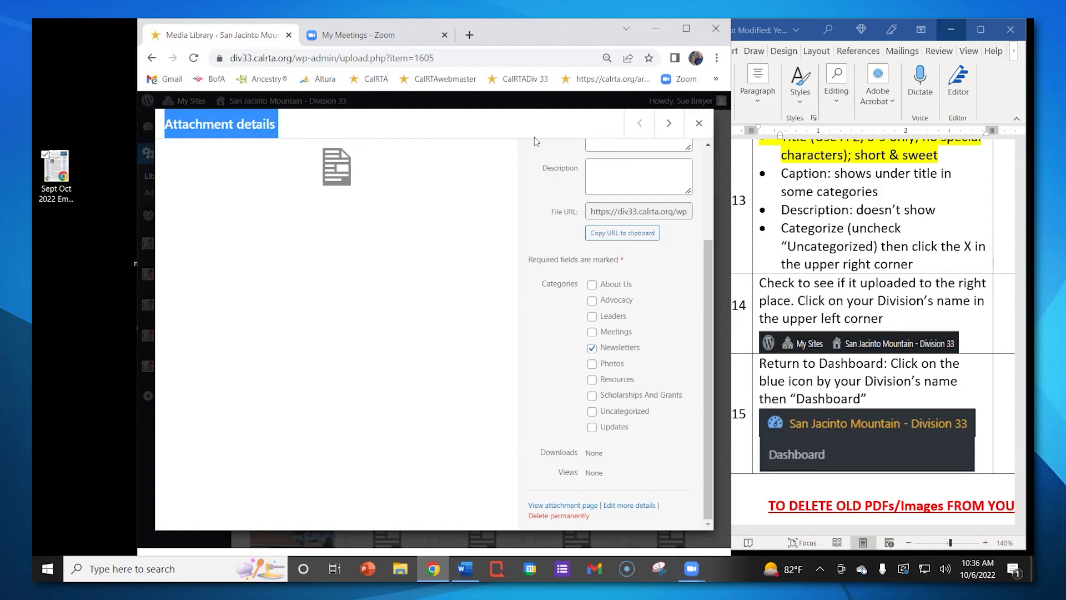
left_click(699, 124)
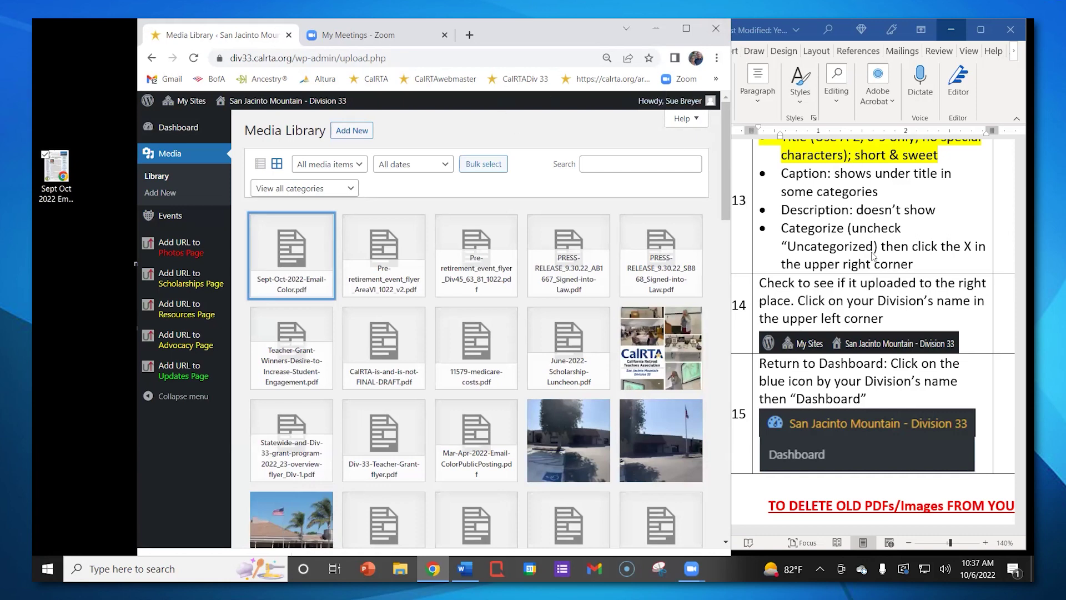
Open the San Jacinto Mountain - Division 33 public website from the dashboard, following guide step 14
scroll(874, 255, "down", 2)
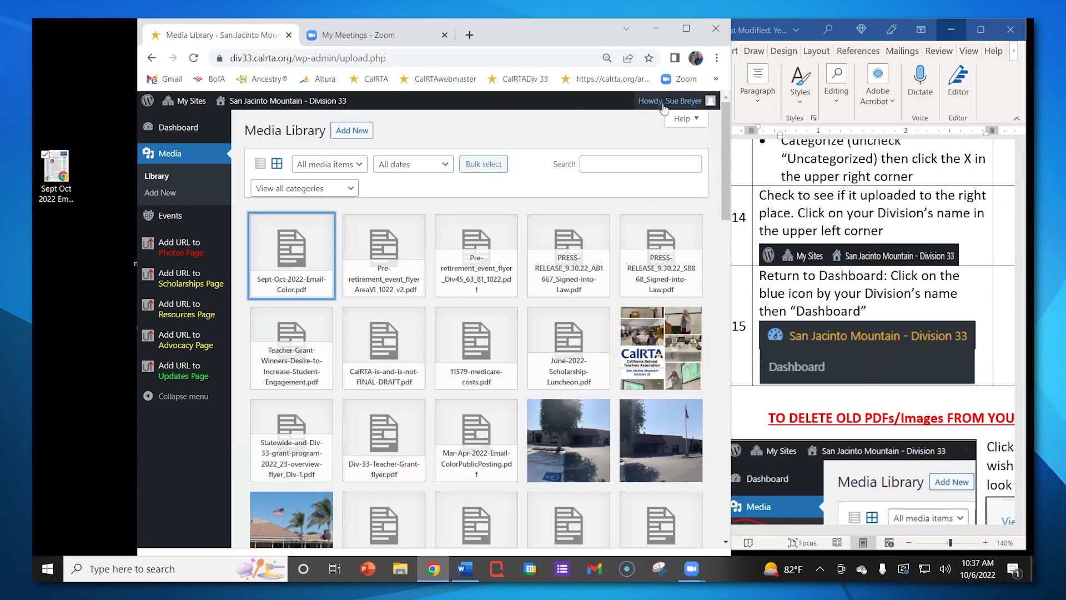
mouse_move(664, 108)
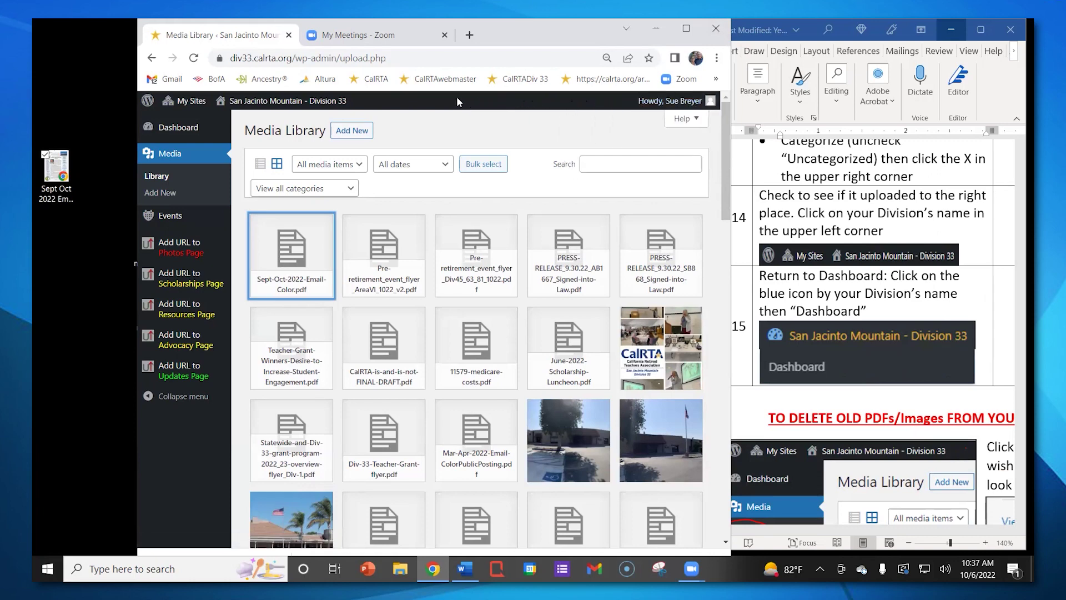
mouse_move(245, 105)
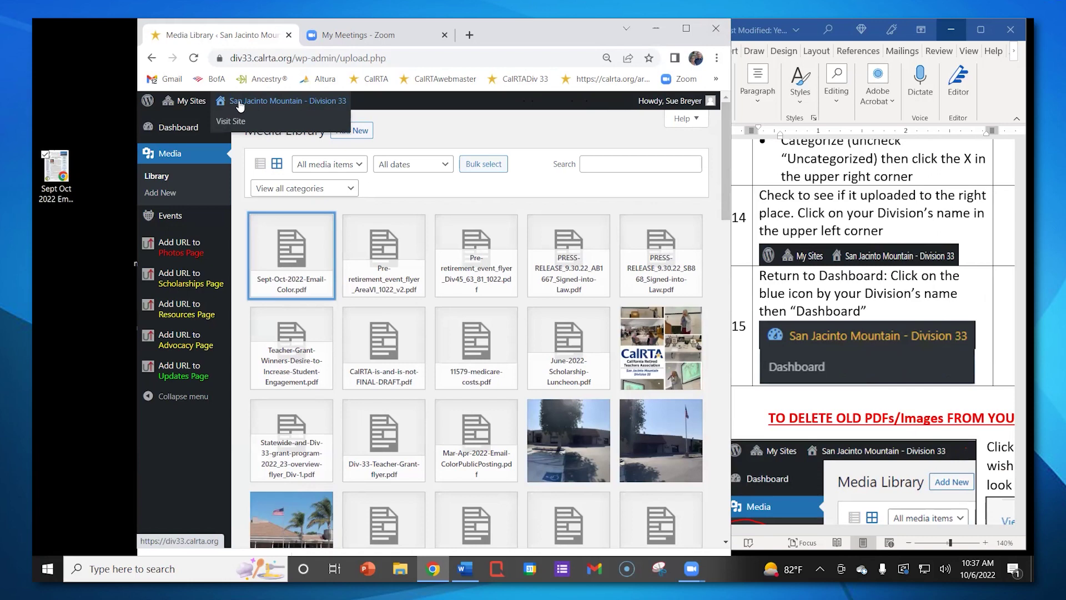
left_click(252, 106)
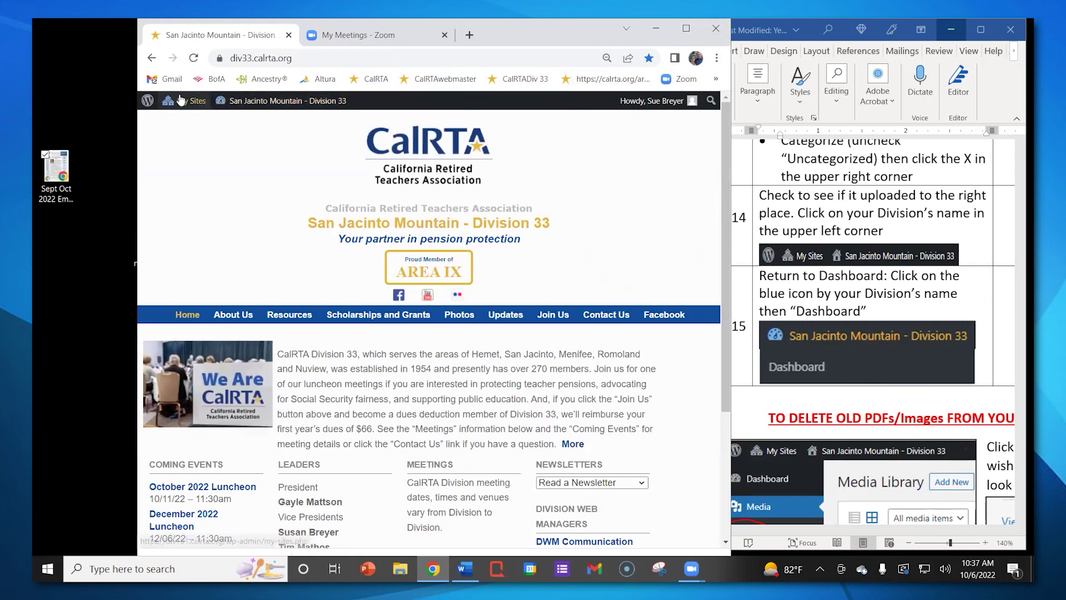
mouse_move(287, 107)
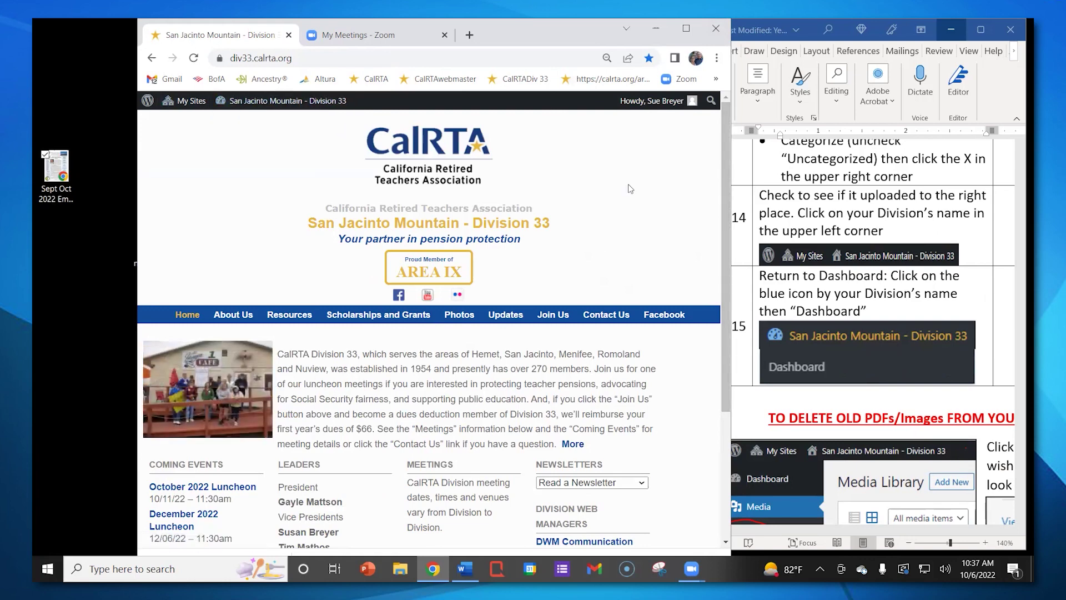
Open the Sept Oct 2022 issue from the Newsletters list on the division's home page to check the upload
scroll(623, 194, "down", 3)
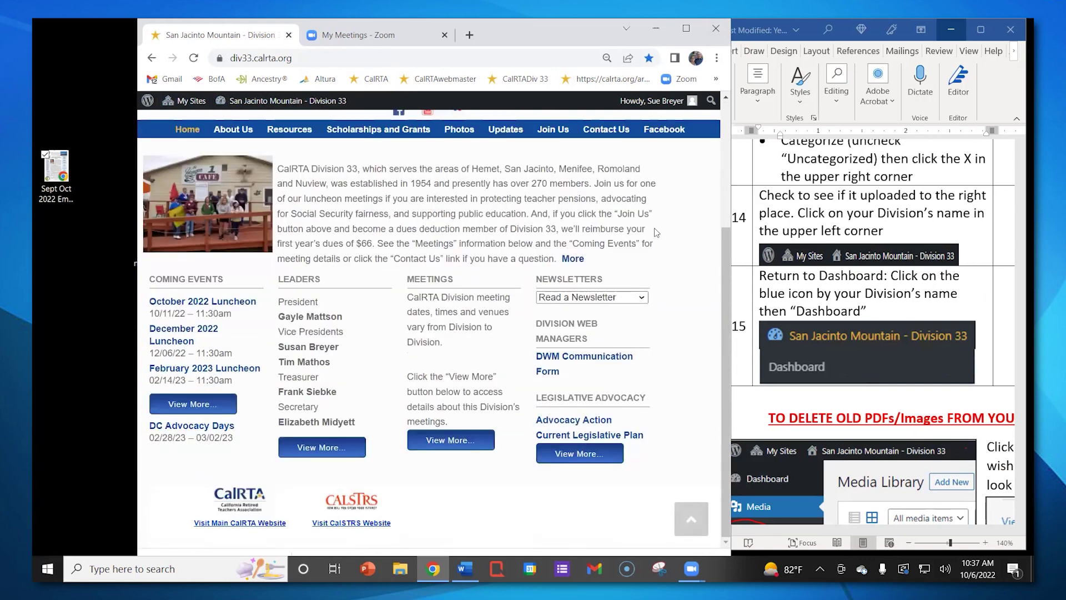
left_click(614, 298)
left_click(555, 322)
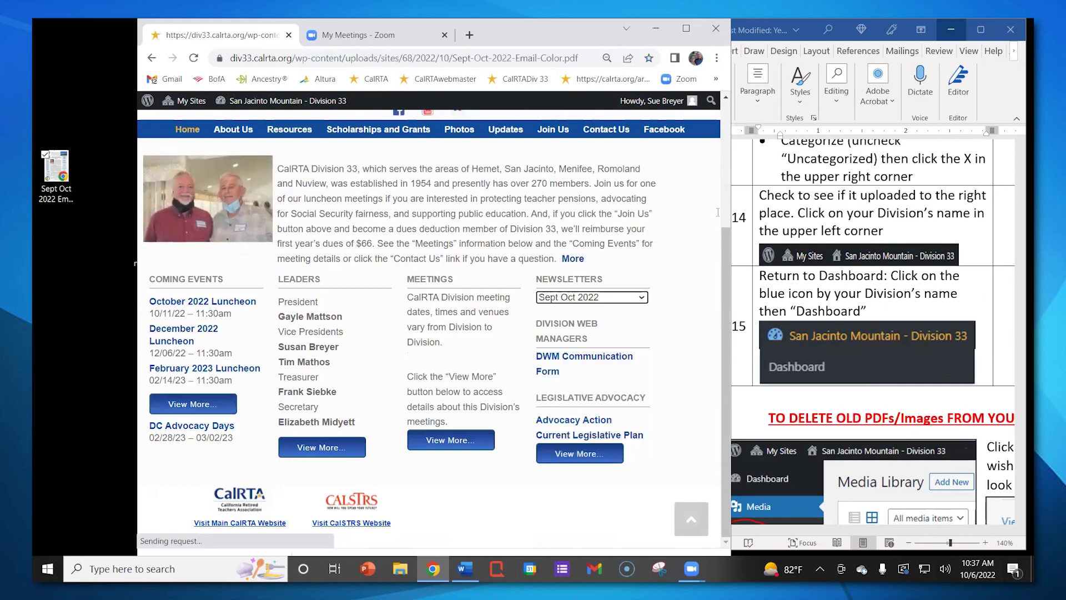
Skim the first two pages of the published Sept Oct 2022 newsletter PDF to check its content
scroll(585, 220, "down", 5)
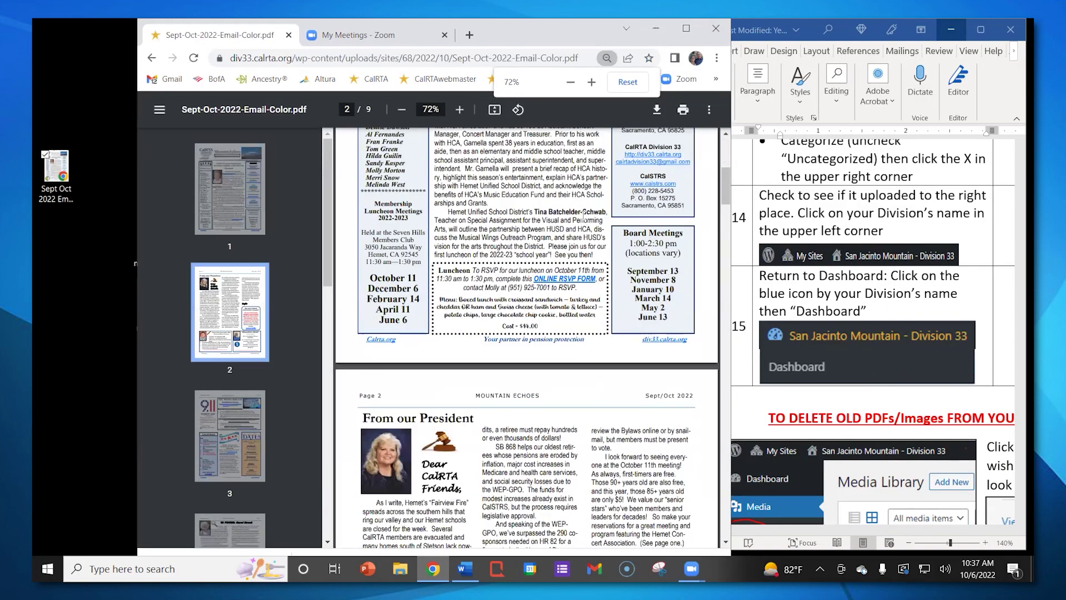
scroll(584, 220, "up", 3)
scroll(584, 220, "up", 3)
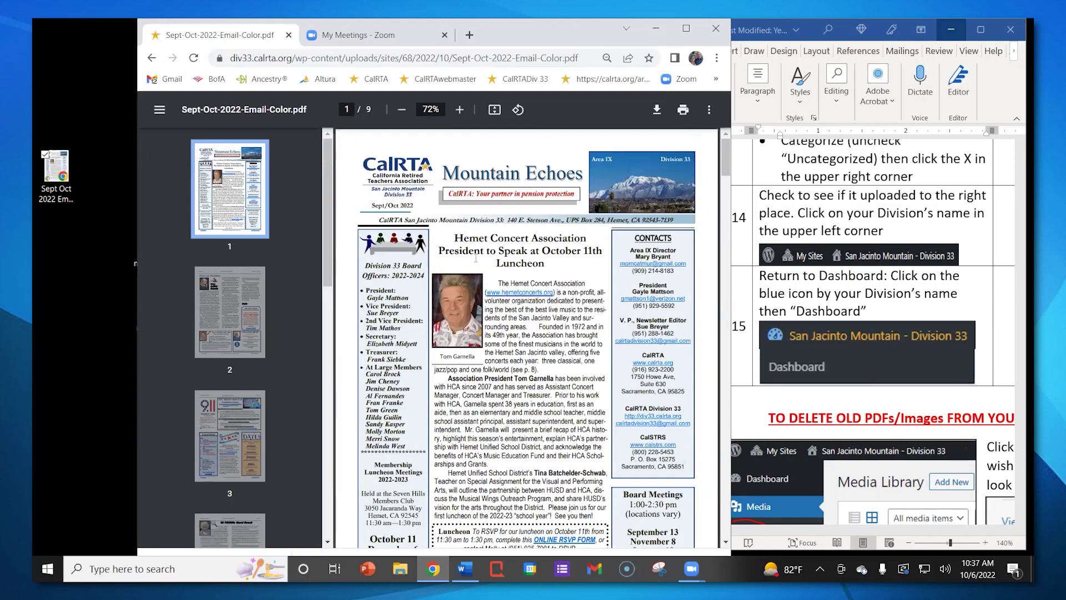
scroll(505, 378, "down", 16)
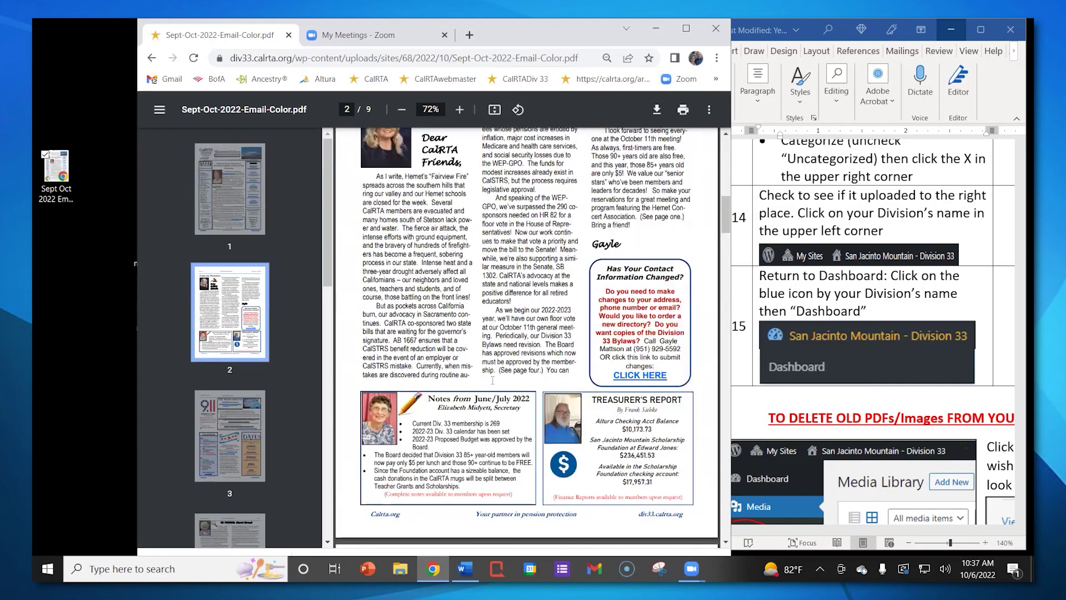
scroll(499, 353, "up", 8)
scroll(500, 352, "up", 8)
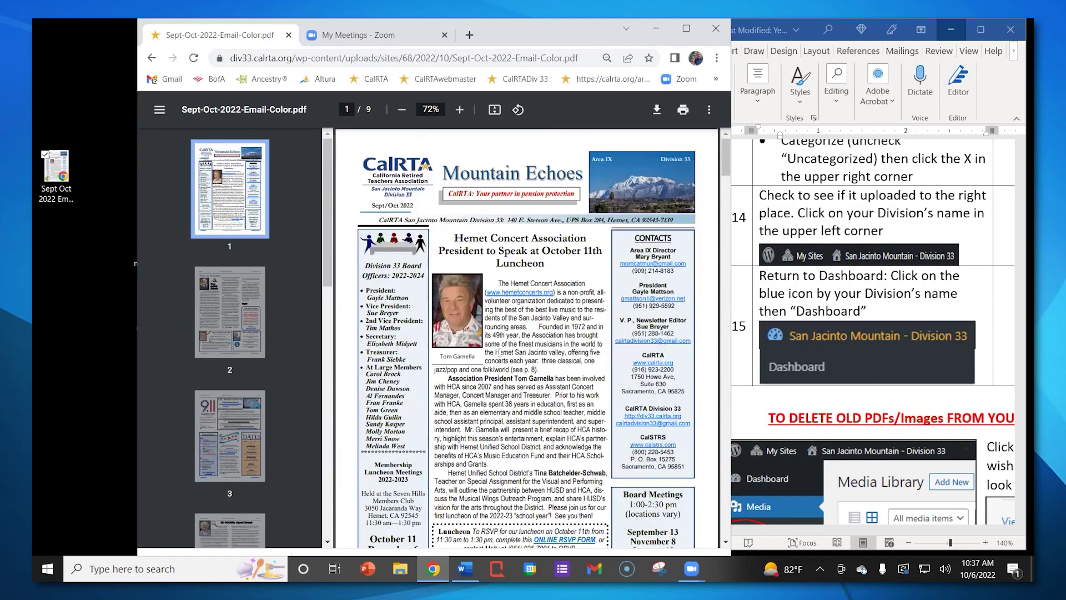
Leave the newsletter PDF for the division's home page and return to the WordPress dashboard, following guide step 15
left_click(153, 59)
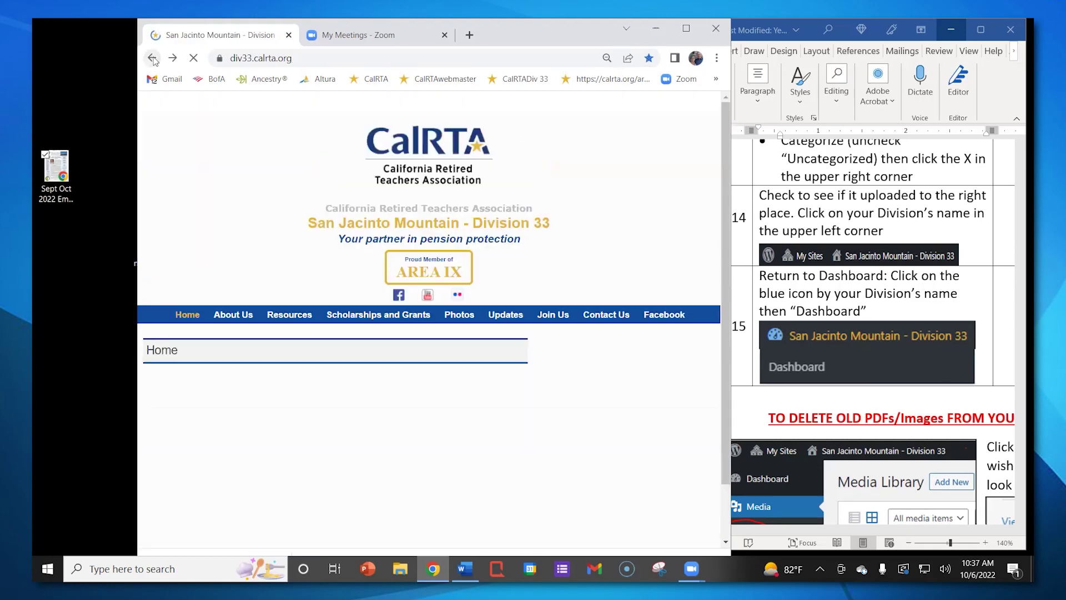
scroll(631, 259, "up", 3)
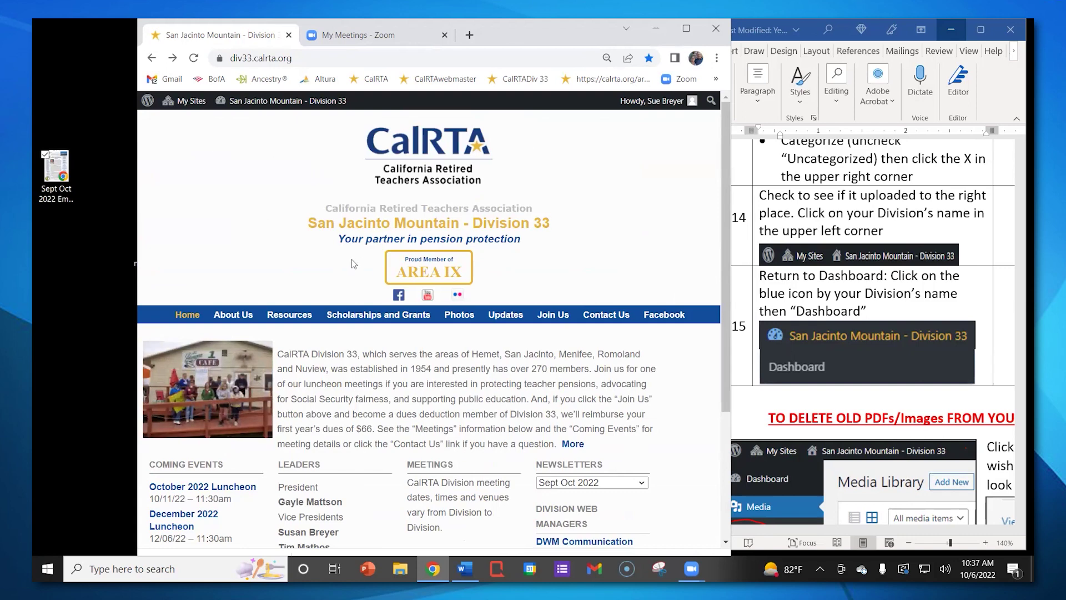
mouse_move(236, 103)
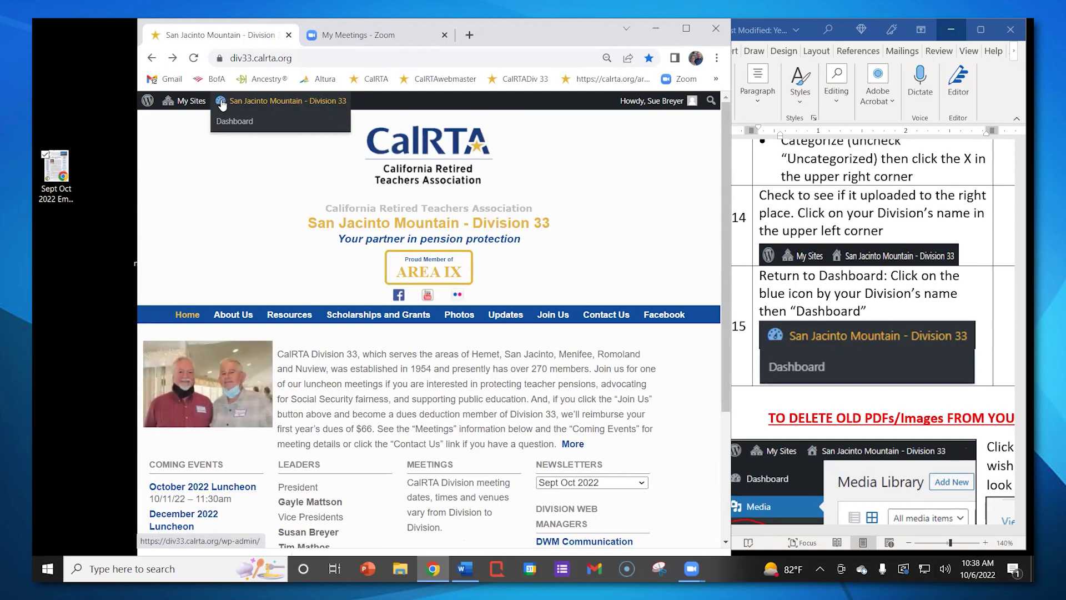
left_click(221, 104)
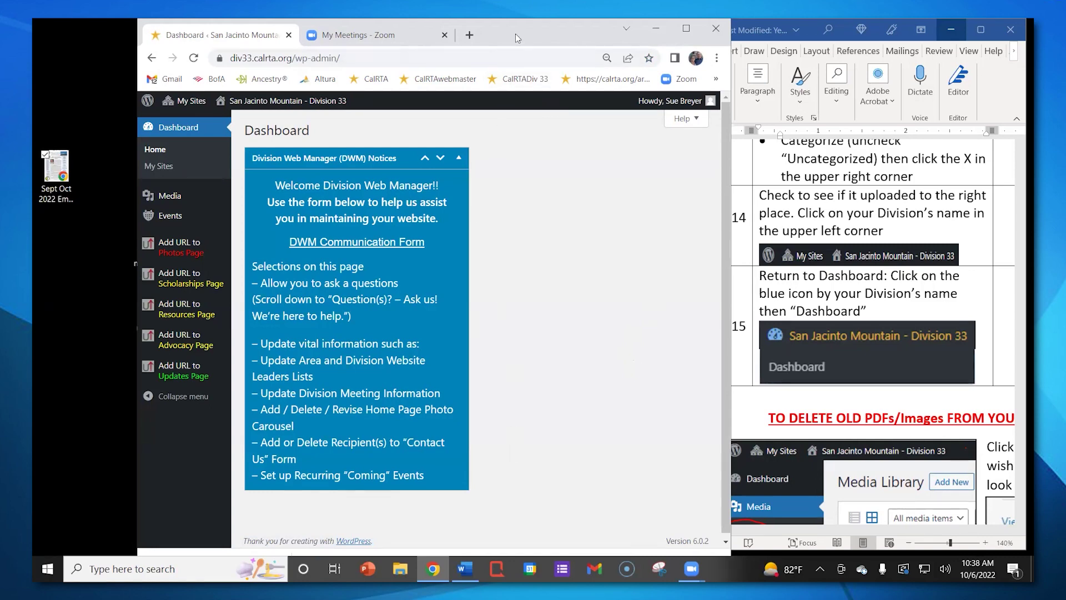
Shift and narrow the browser window, and rearrange the Sept Oct 2022 Publisher file and the Div 33 meetings and Leaders files on the desktop
left_click_drag(524, 35, 624, 36)
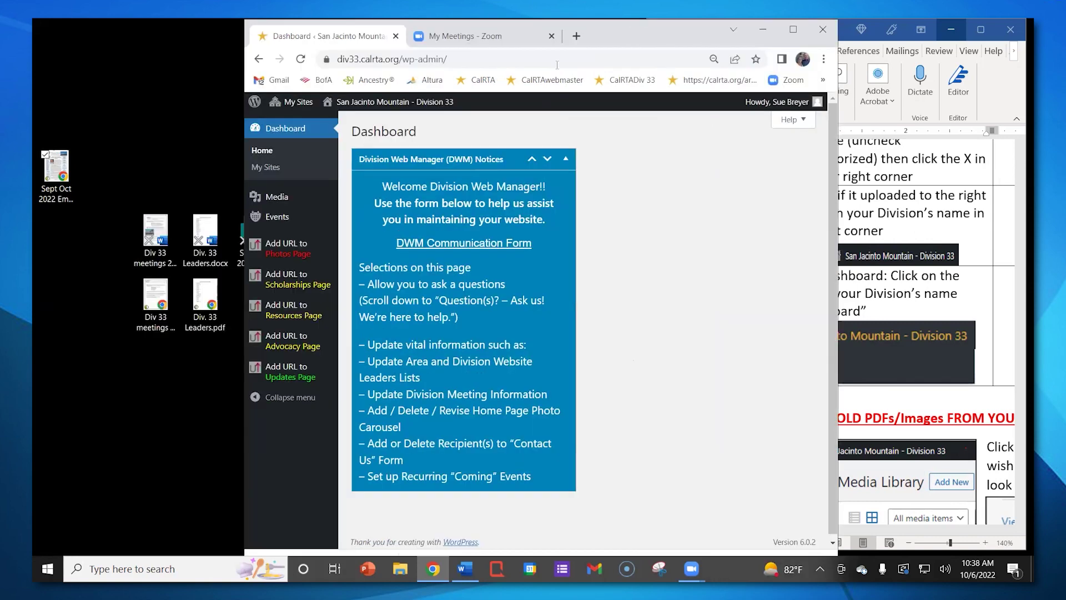
left_click_drag(243, 103, 288, 102)
left_click_drag(261, 236, 58, 118)
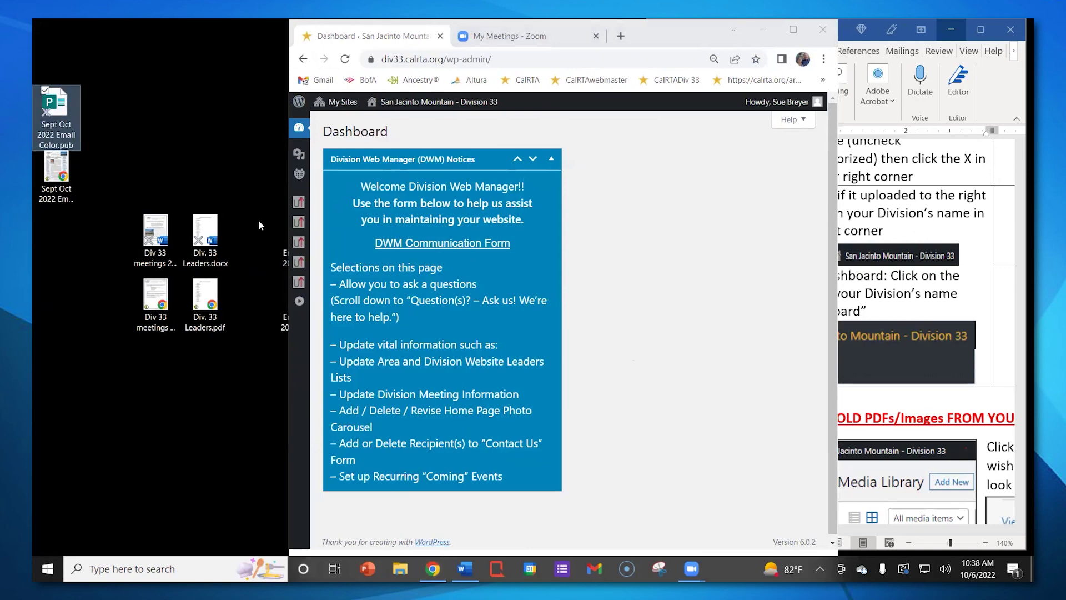
left_click_drag(156, 233, 109, 111)
left_click_drag(206, 233, 161, 119)
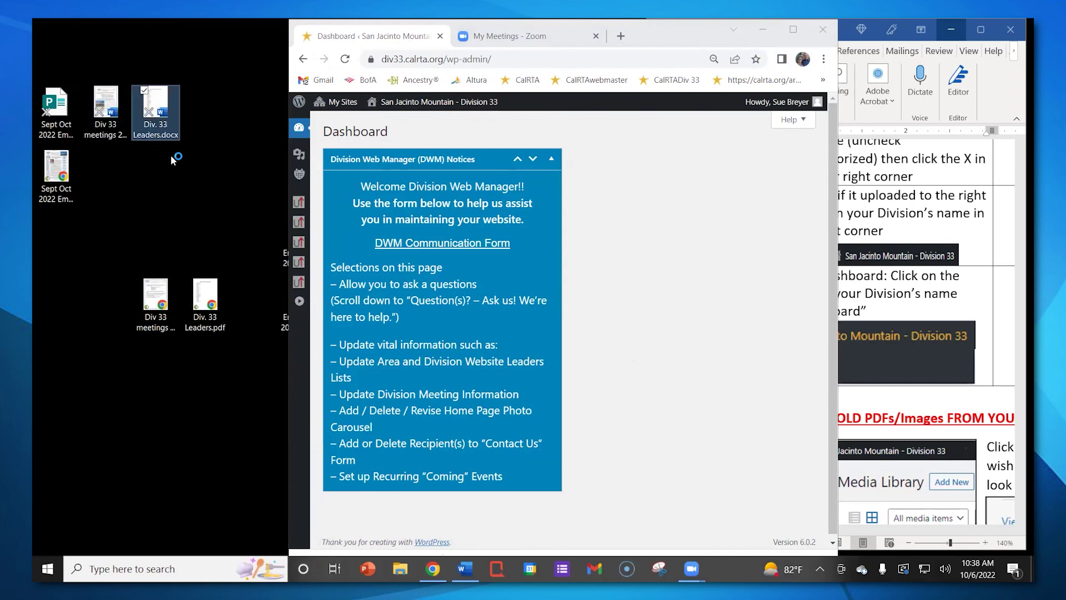
left_click_drag(160, 300, 59, 300)
left_click_drag(195, 299, 51, 369)
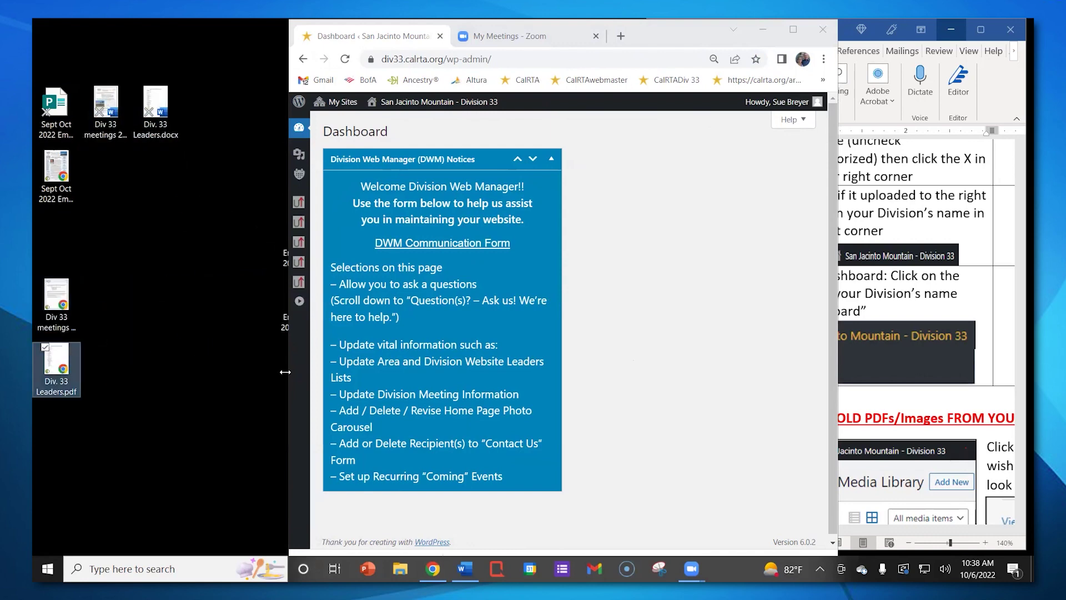
Uncover the two Entire Board 2022-2024 files, place them beside the other desktop files, and widen the browser window again
left_click_drag(285, 372, 316, 369)
left_click_drag(303, 293, 107, 302)
left_click_drag(303, 238, 189, 107)
left_click(317, 175)
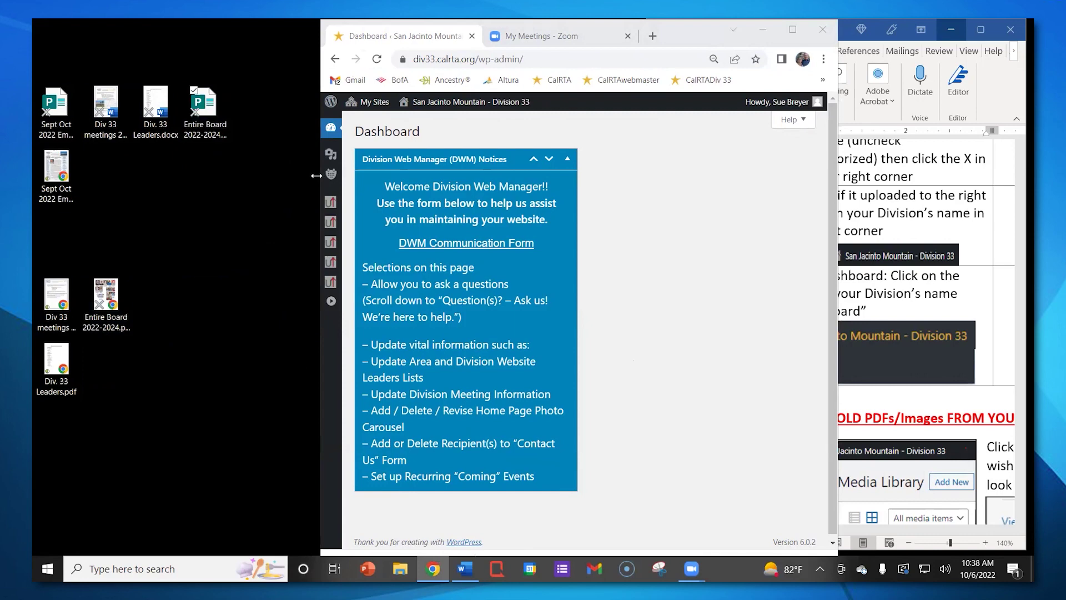
left_click_drag(316, 176, 142, 169)
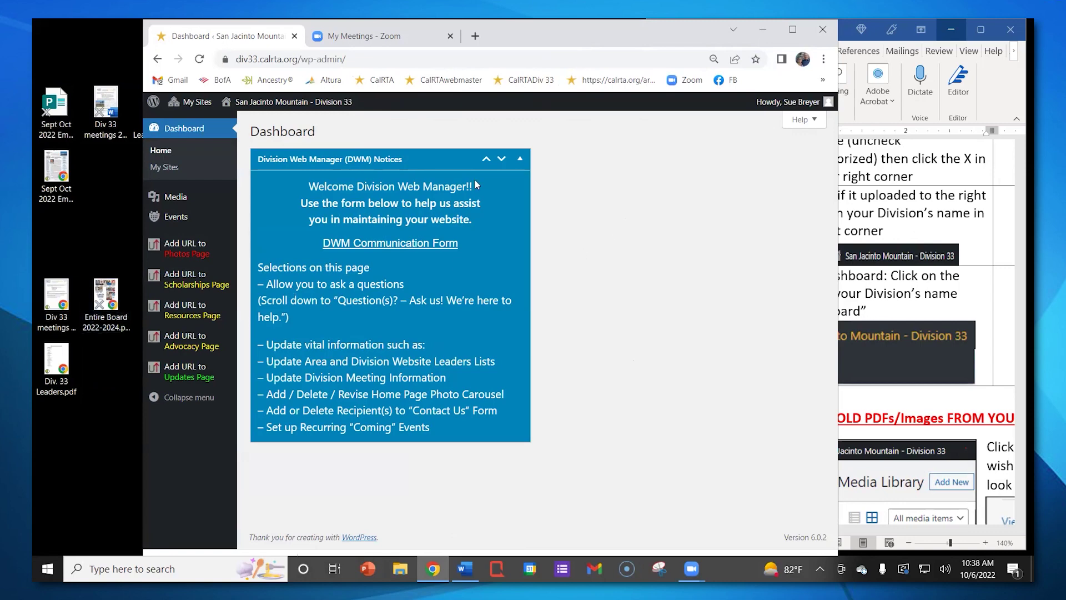
Upload the Entire Board 2022-2024 PDF from the desktop as new media
mouse_move(177, 200)
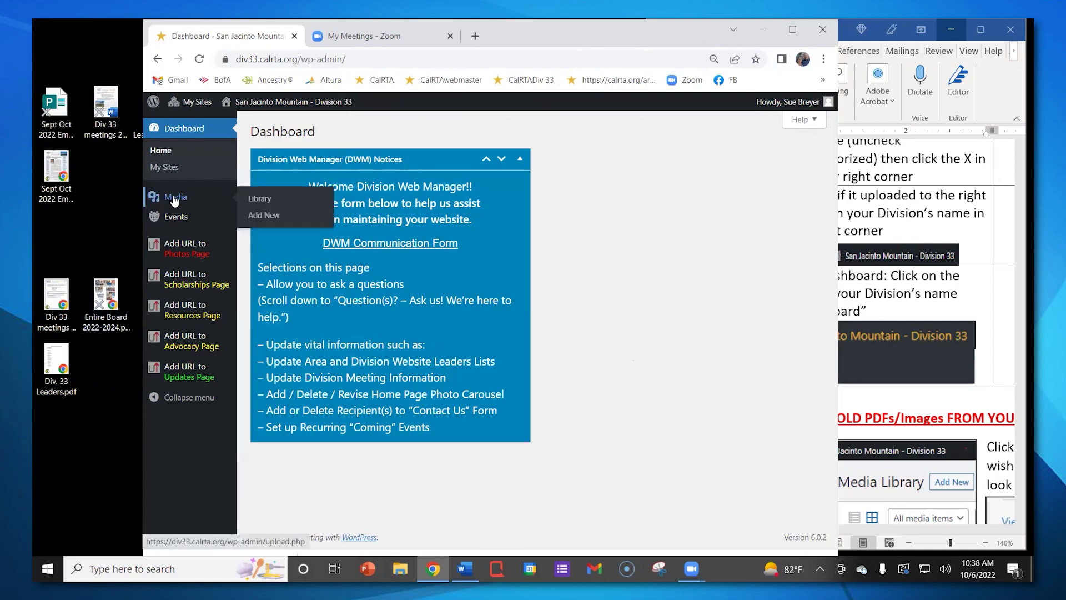
left_click(265, 217)
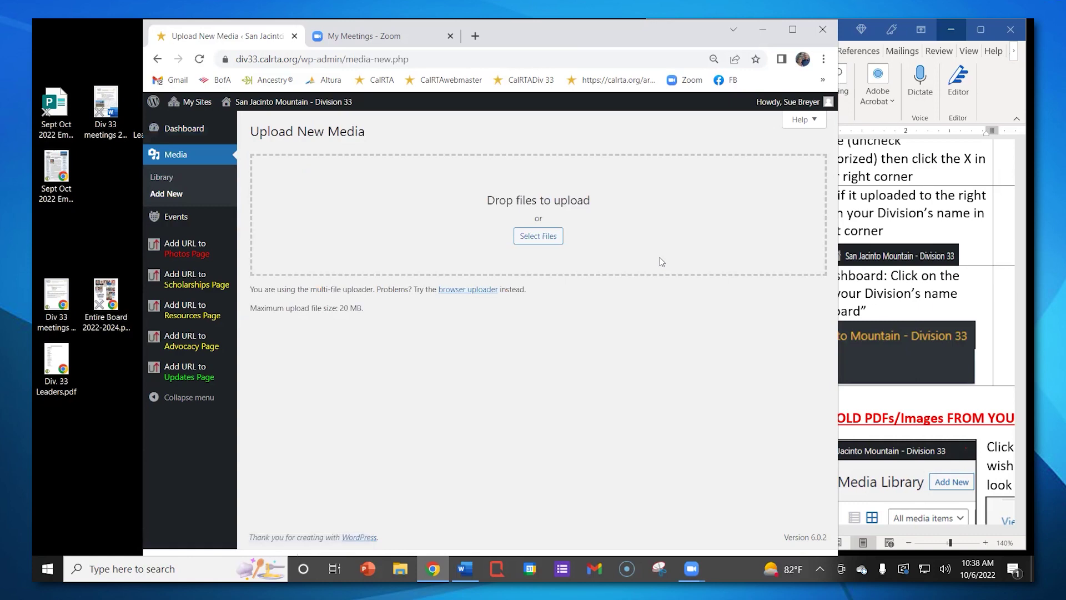
left_click_drag(106, 298, 542, 225)
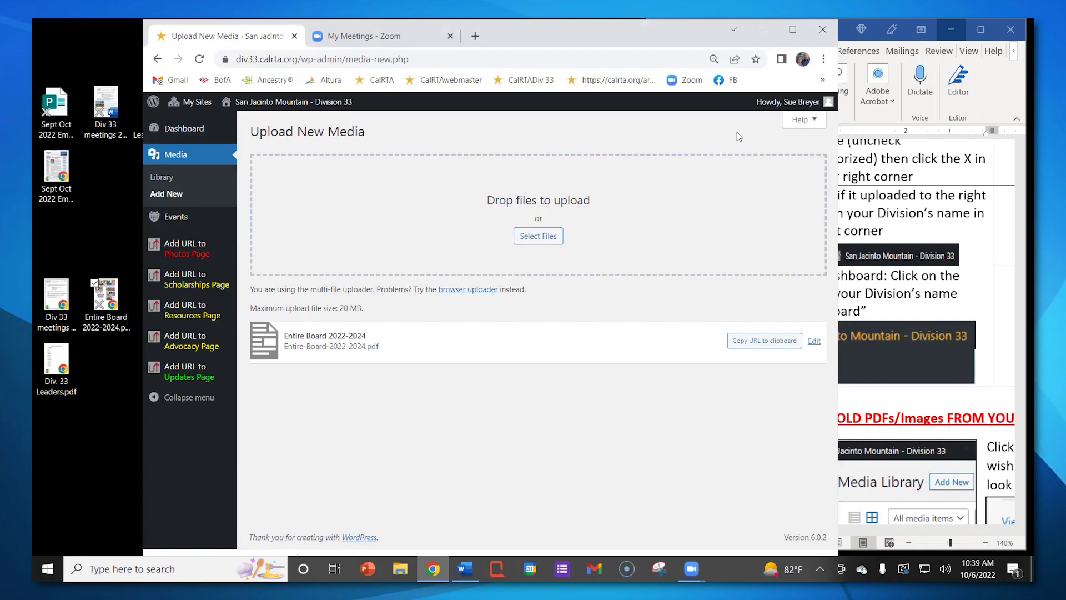
Open the Entire Board 2022-2024 PDF's attachment details in the Media Library, assign it to the Photos category, and close the details
left_click(162, 178)
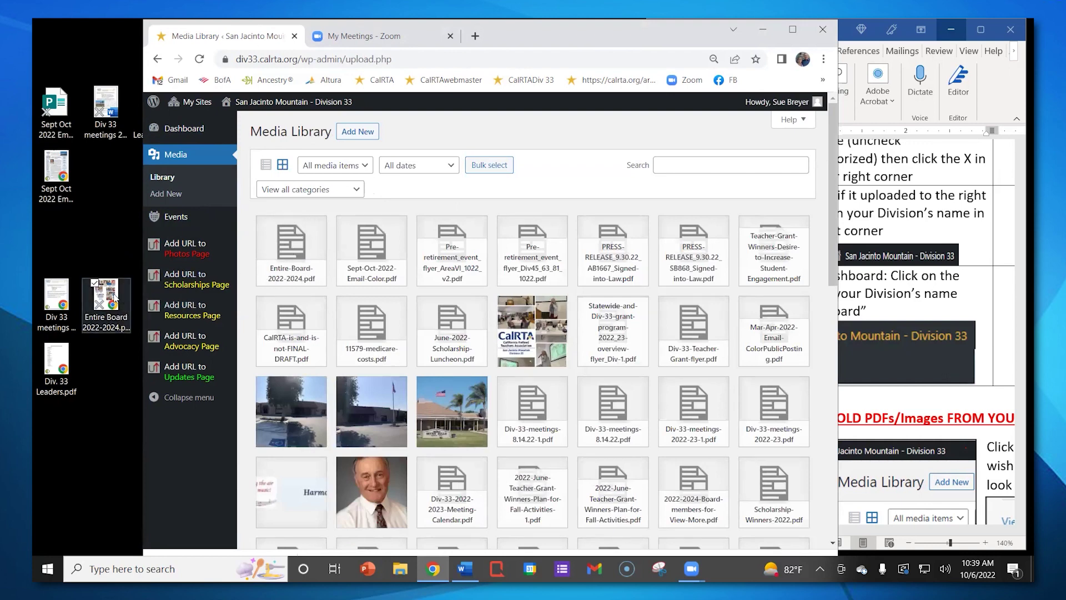
left_click(290, 251)
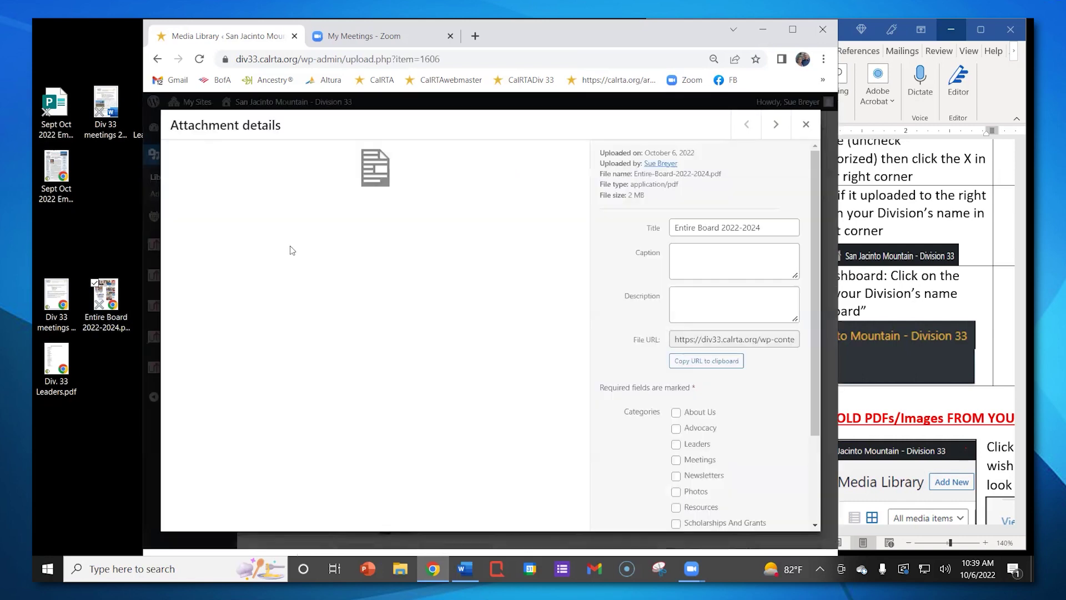
left_click(768, 228)
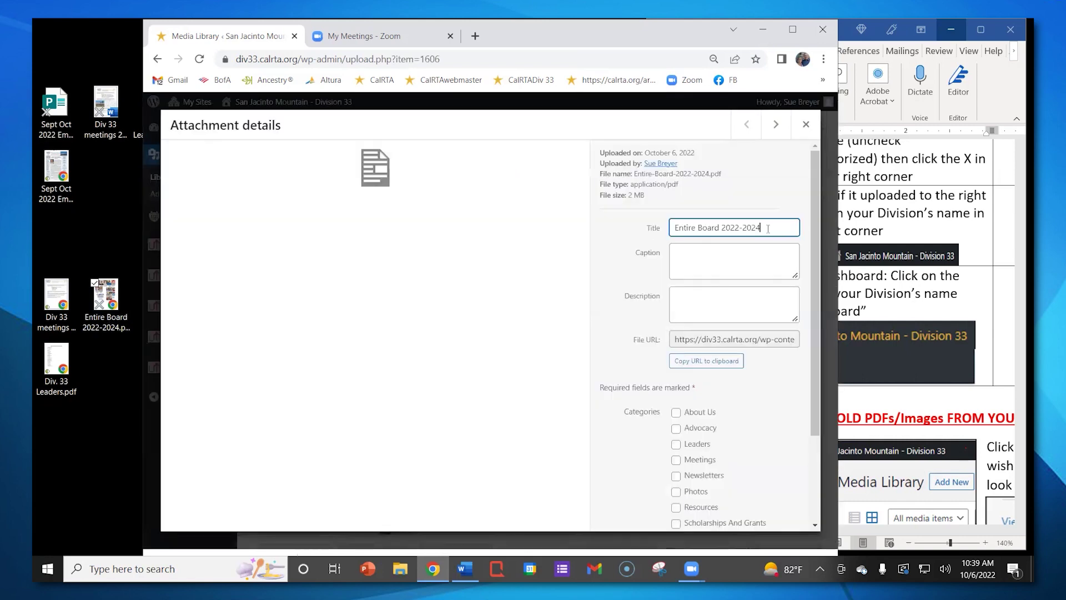
key("shift+Left")
key("shift+Left")
key("shift+Left")
key("shift+Left")
key("shift+Left")
key("shift+Left")
key("shift+Left")
key("shift+Left")
key("shift+Left")
key("shift+Left")
key("shift+Left")
key("shift+Left")
key("shift+Left")
key("shift+Left")
key("shift+Left")
key("shift+Left")
key("shift+Left")
key("shift+Left")
key("shift+Left")
key("shift+Left")
left_click(777, 228)
scroll(765, 293, "down", 2)
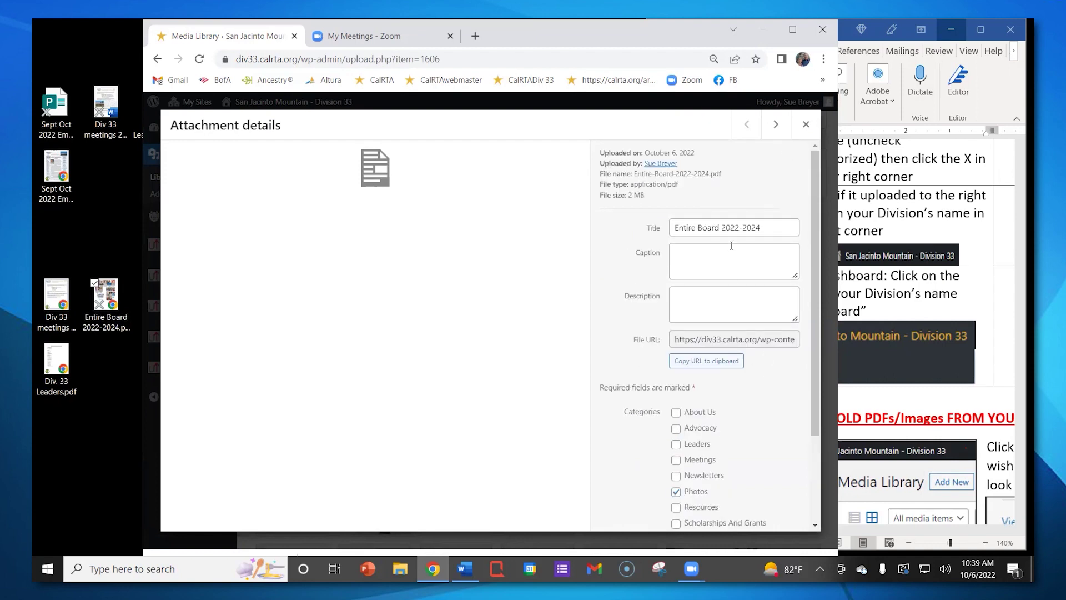
left_click(807, 126)
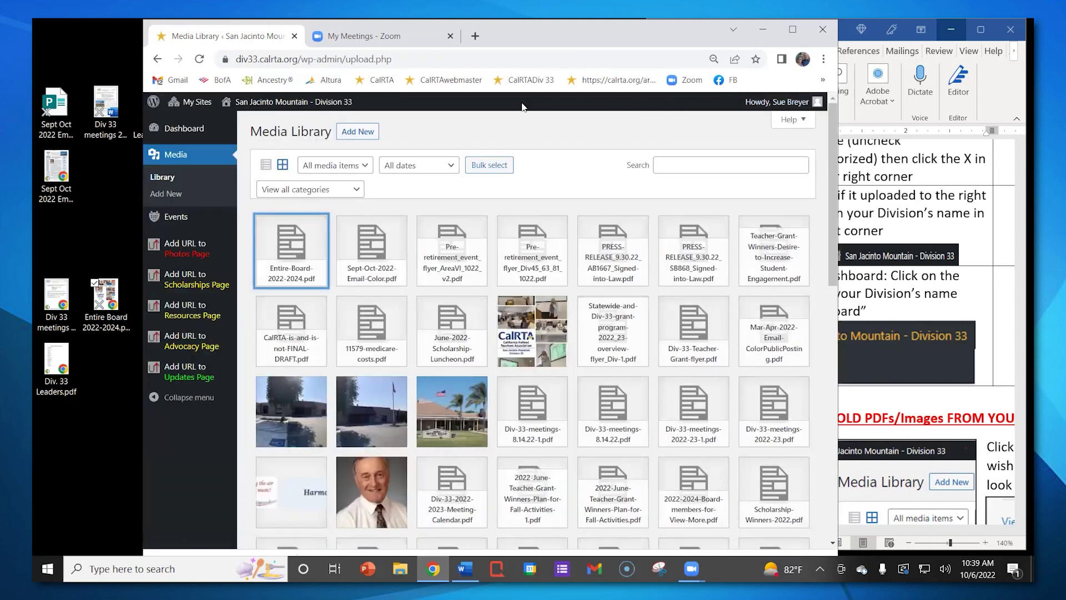
Open Entire Board 2022-2024 from the Photos page of the division's public website and look over the PDF
left_click(268, 106)
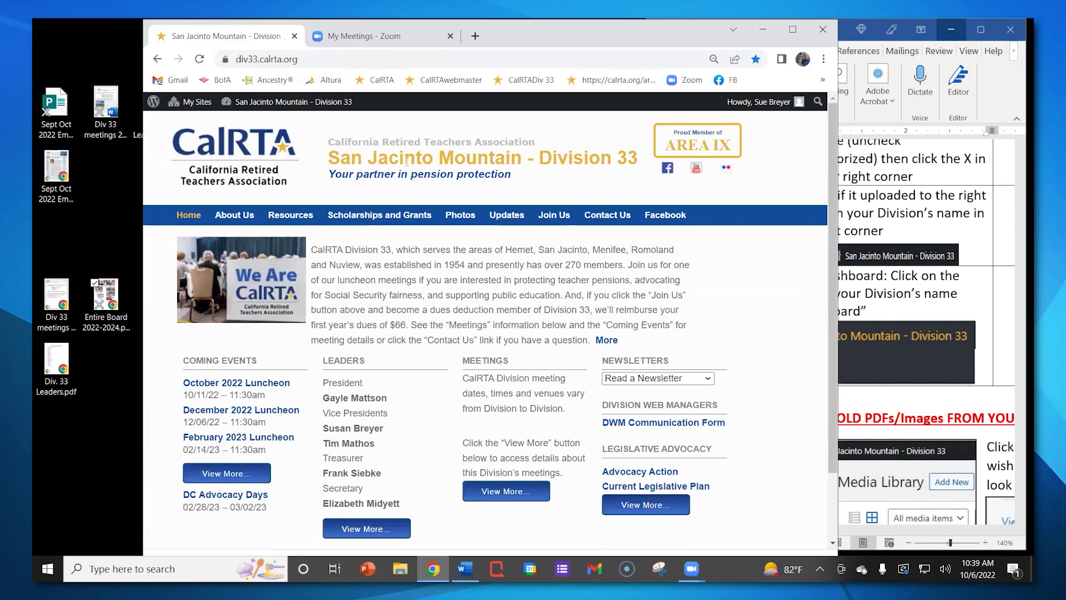
left_click(460, 216)
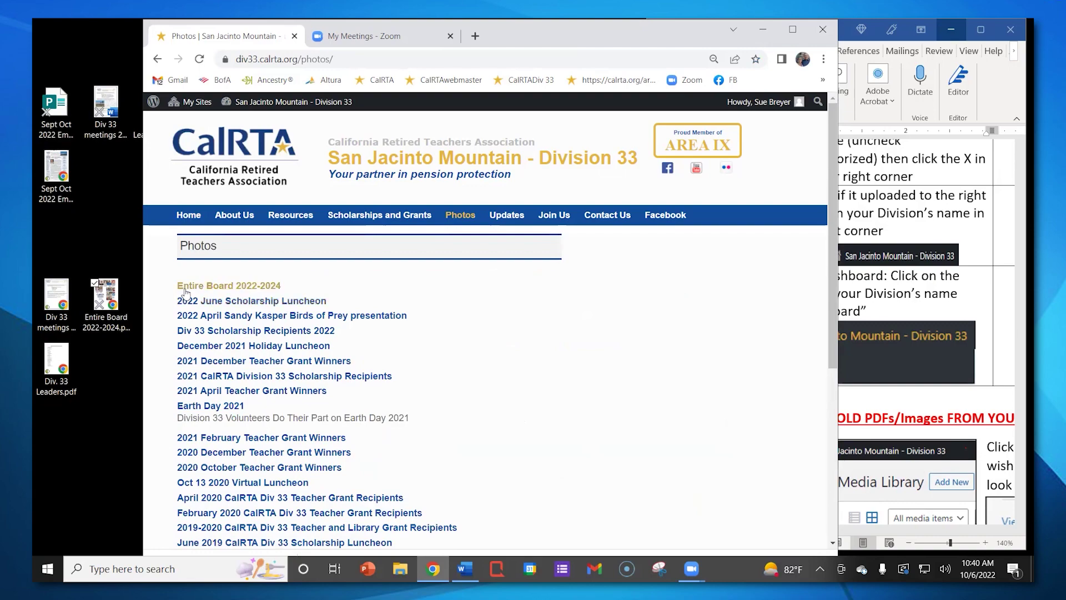
left_click(222, 287)
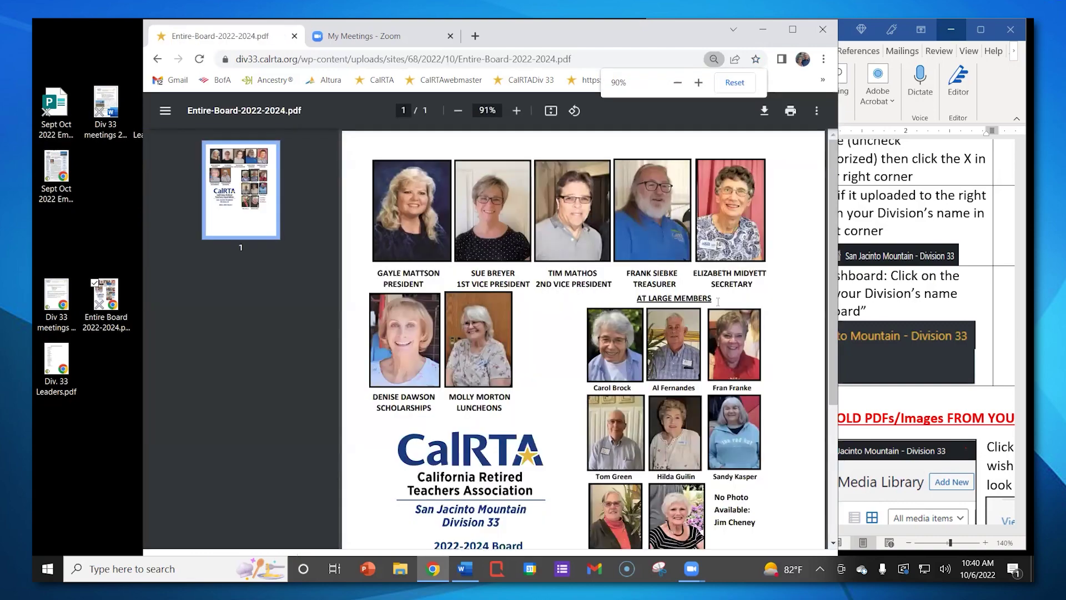
scroll(814, 216, "down", 5)
scroll(810, 216, "up", 5)
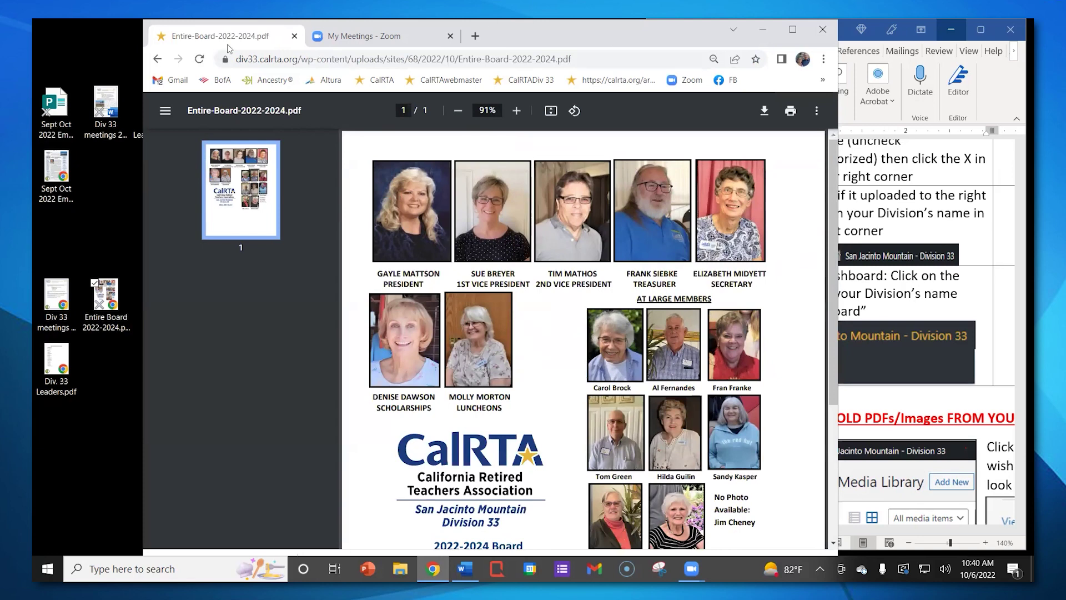
Return from the PDF to the dashboard and move the Entire Board 2022-2024 PDF beside the Sept Oct 2022 PDF on the desktop
left_click(158, 60)
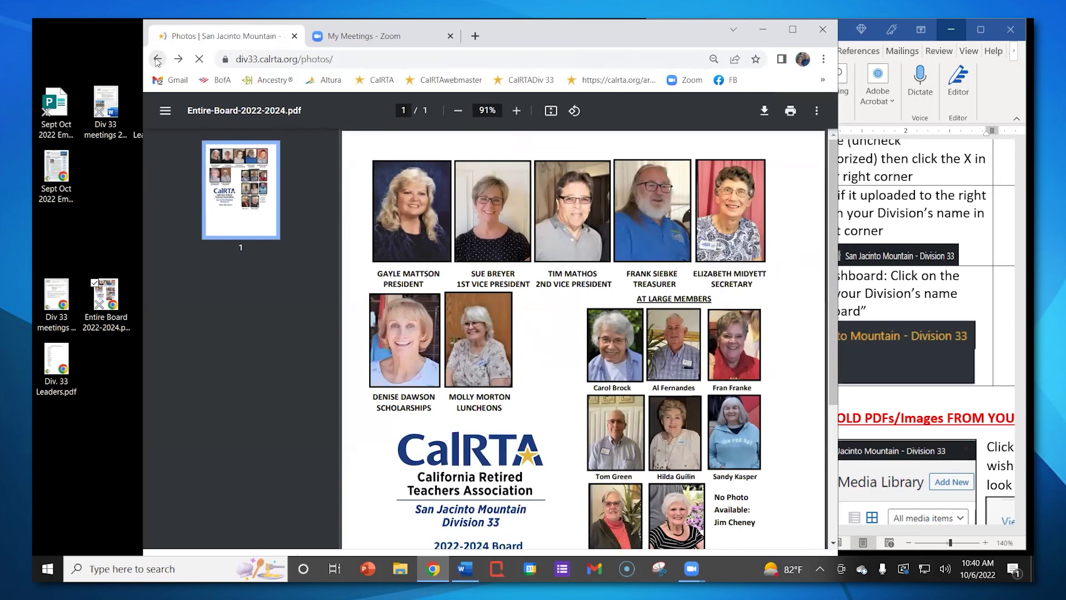
mouse_move(154, 102)
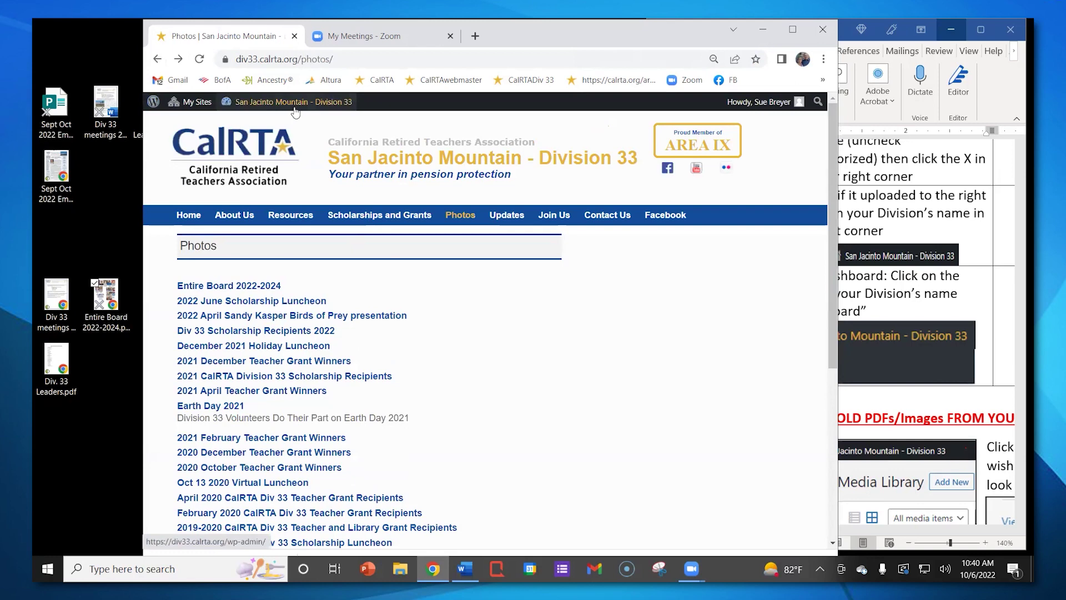
mouse_move(225, 110)
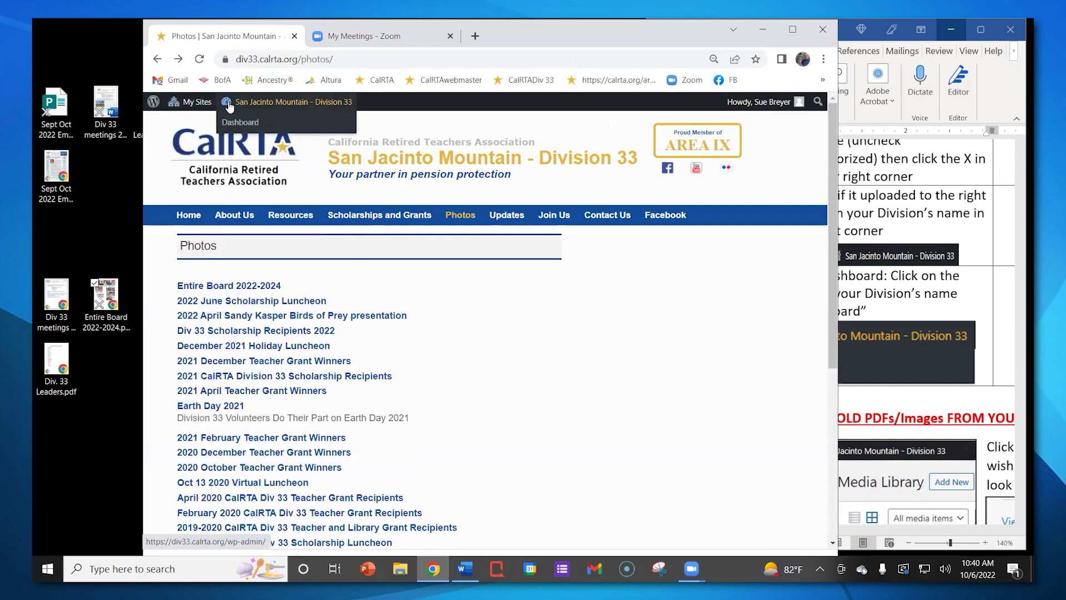
left_click(229, 107)
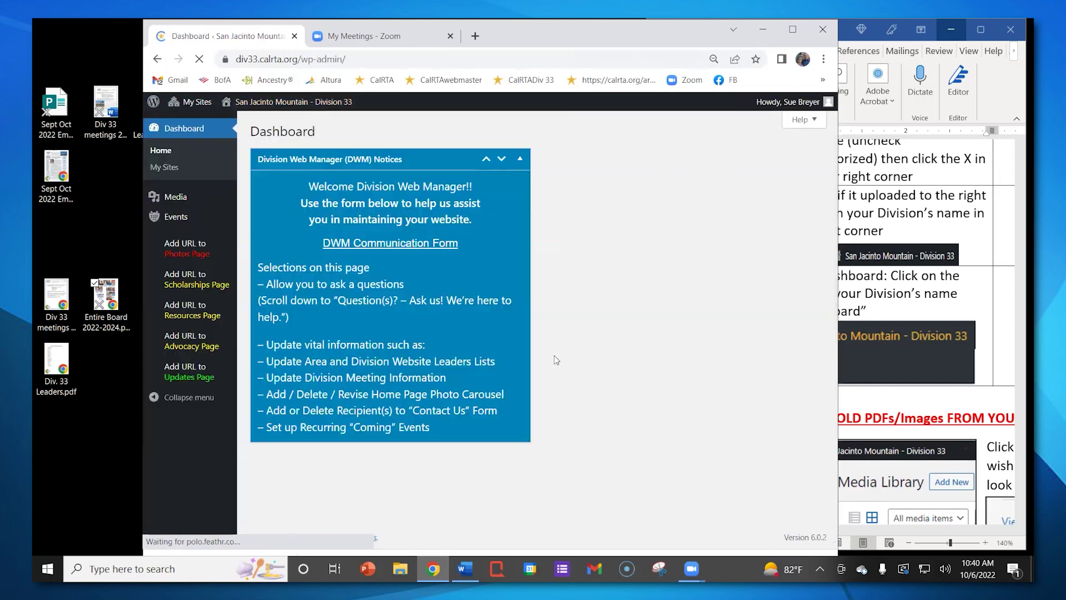
left_click_drag(103, 303, 102, 174)
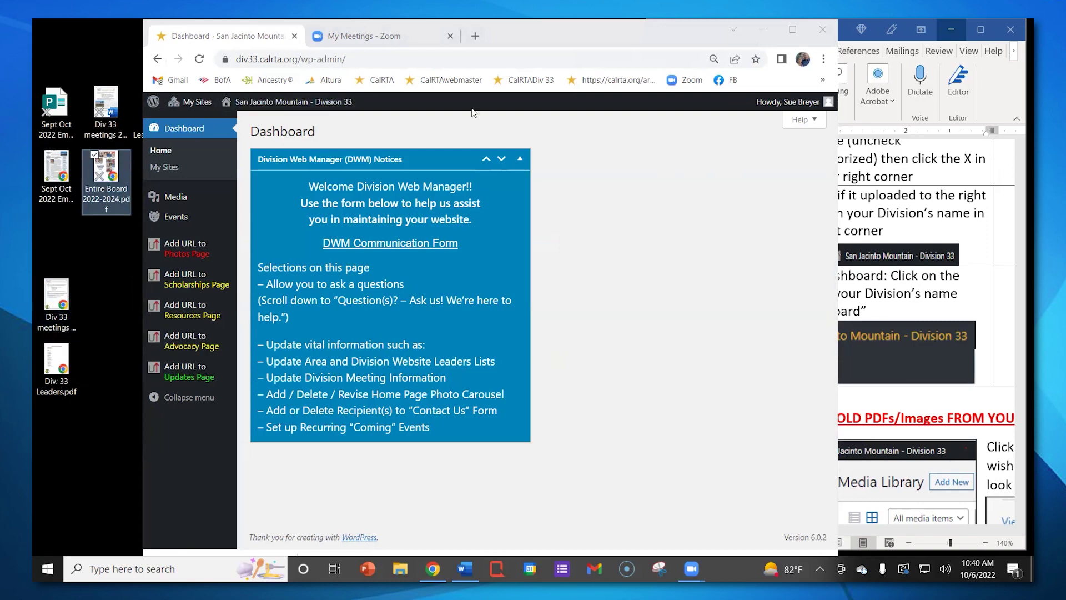
Upload the Div 33 meetings 2022-23 PDF from the desktop as new media and return to the Media Library
mouse_move(185, 200)
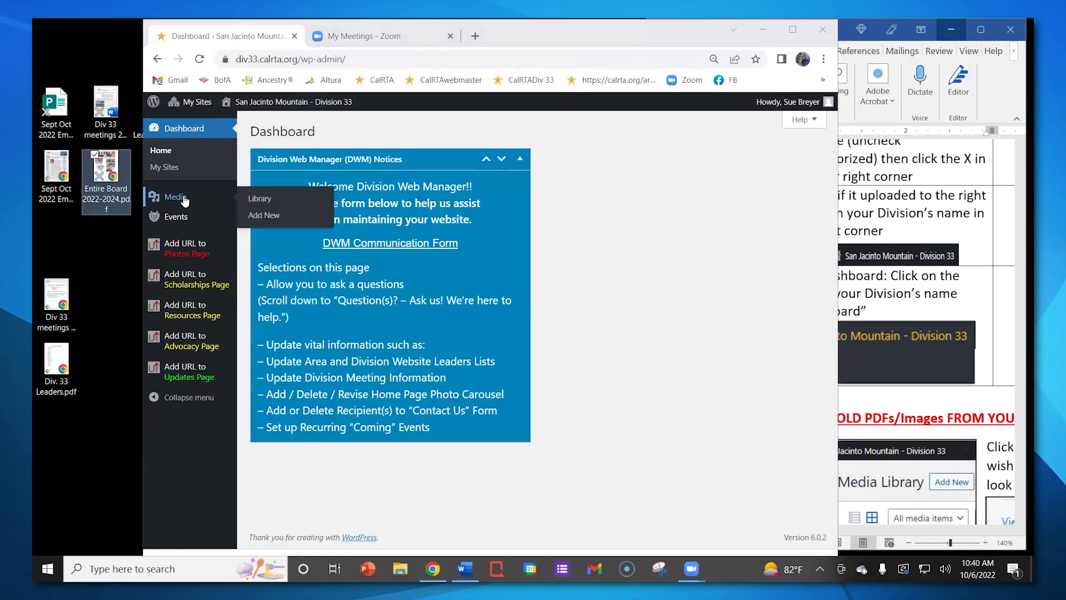
left_click(229, 201)
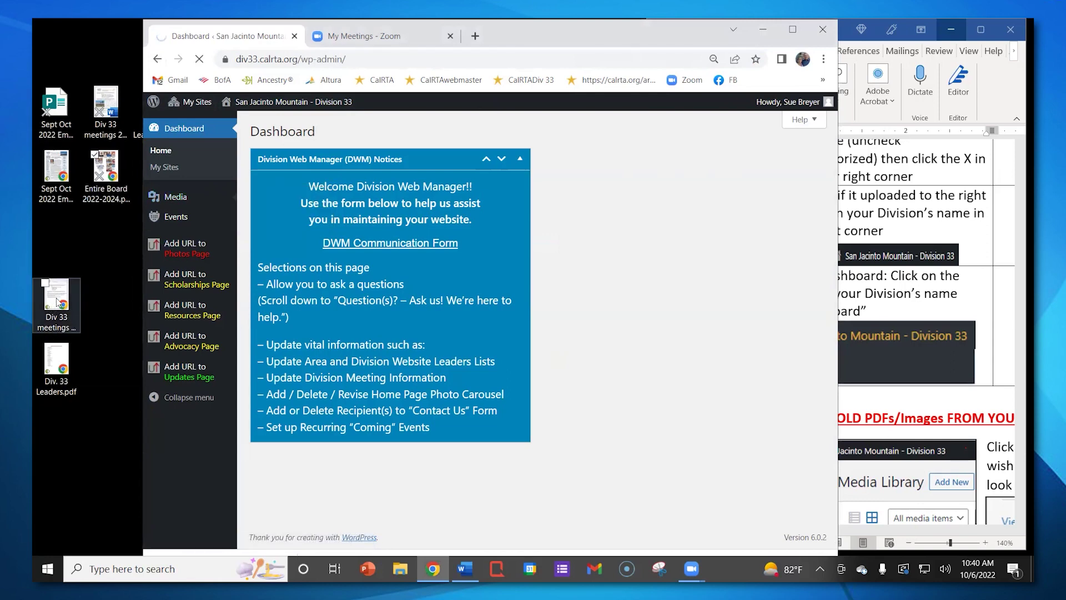
left_click_drag(57, 302, 587, 232)
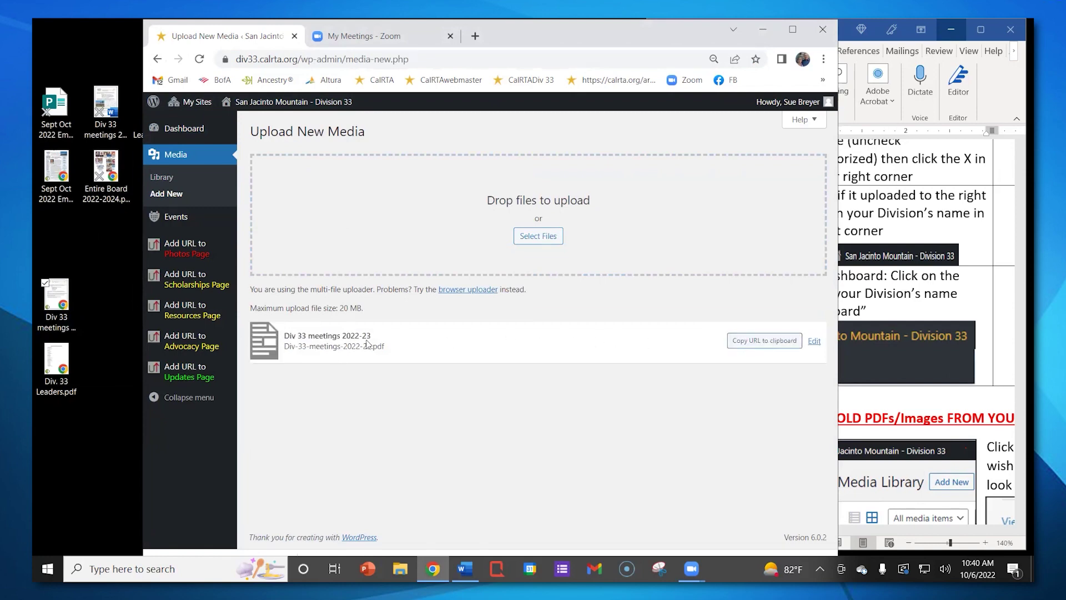
left_click(162, 179)
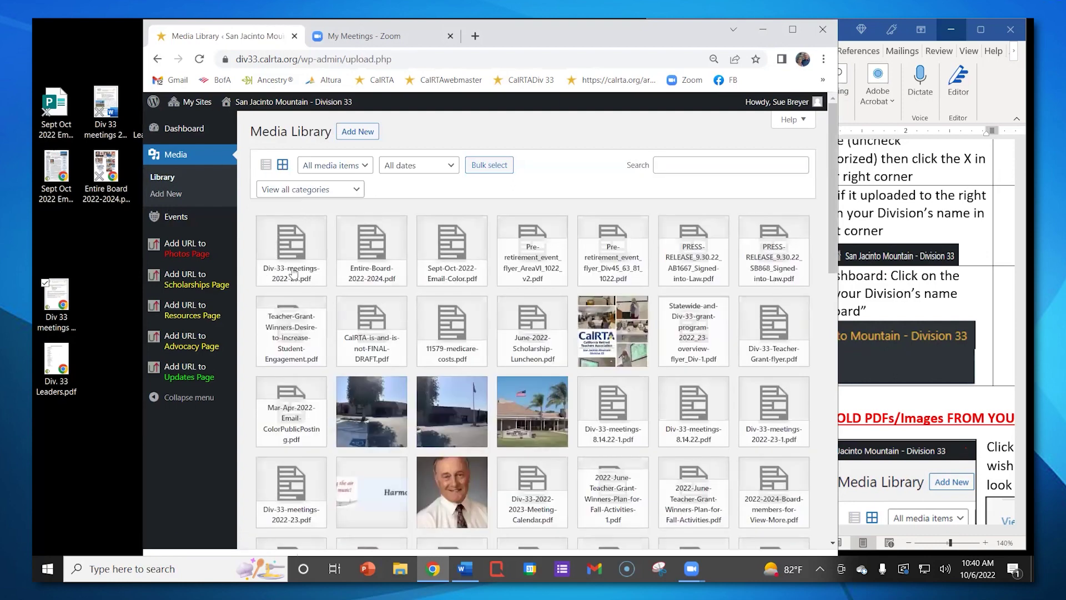
Open the newly uploaded Div 33 meetings 2022-23 PDF's attachment details, replace the Uncategorized category with Meetings, and close the details
left_click(295, 245)
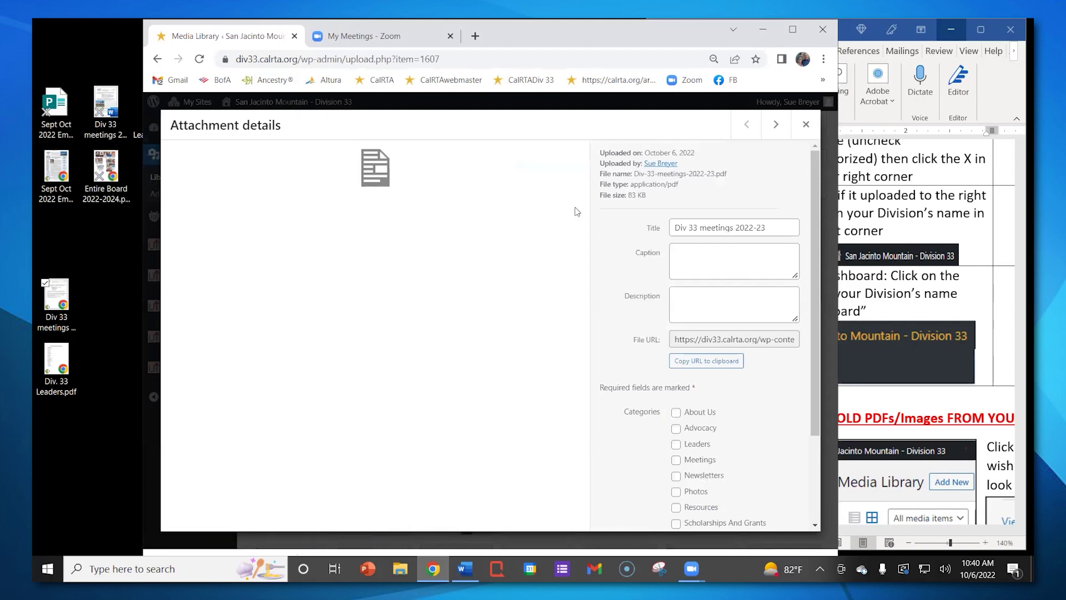
left_click_drag(773, 230, 668, 238)
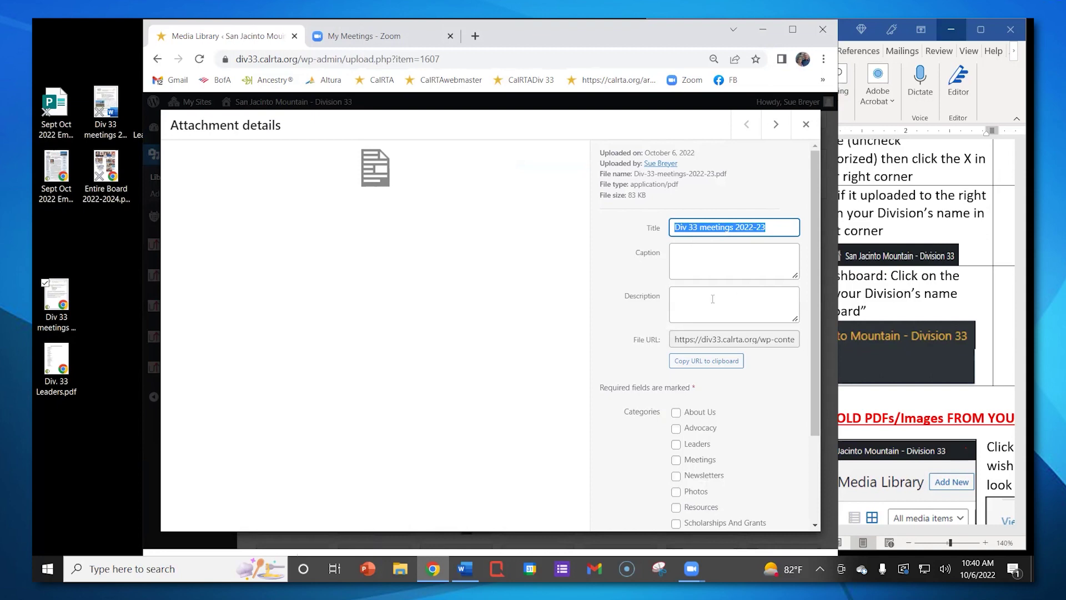
scroll(786, 371, "down", 2)
left_click(677, 424)
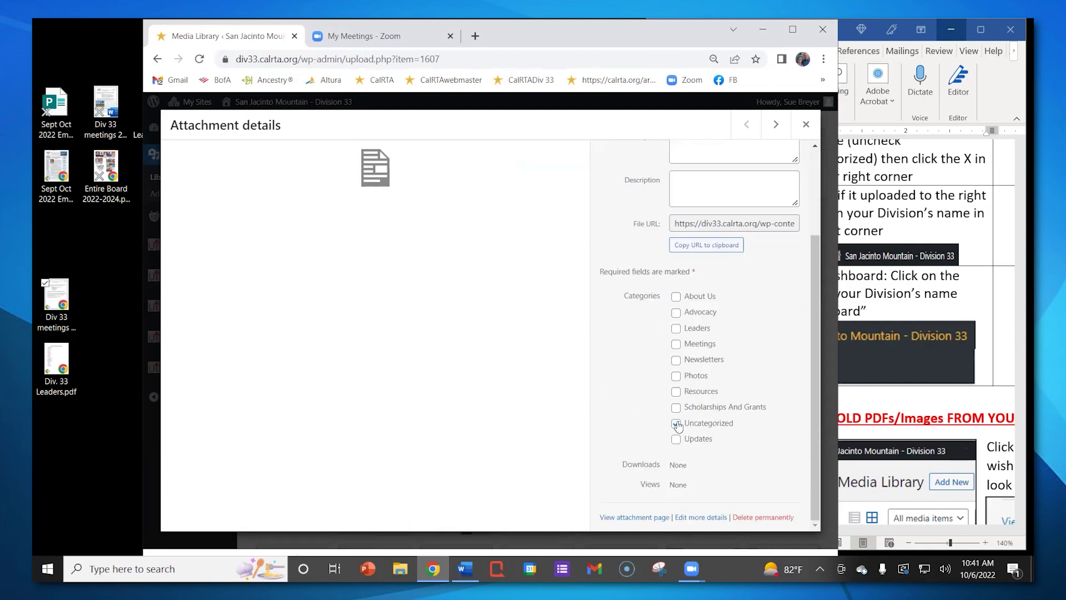
left_click(676, 345)
left_click(675, 345)
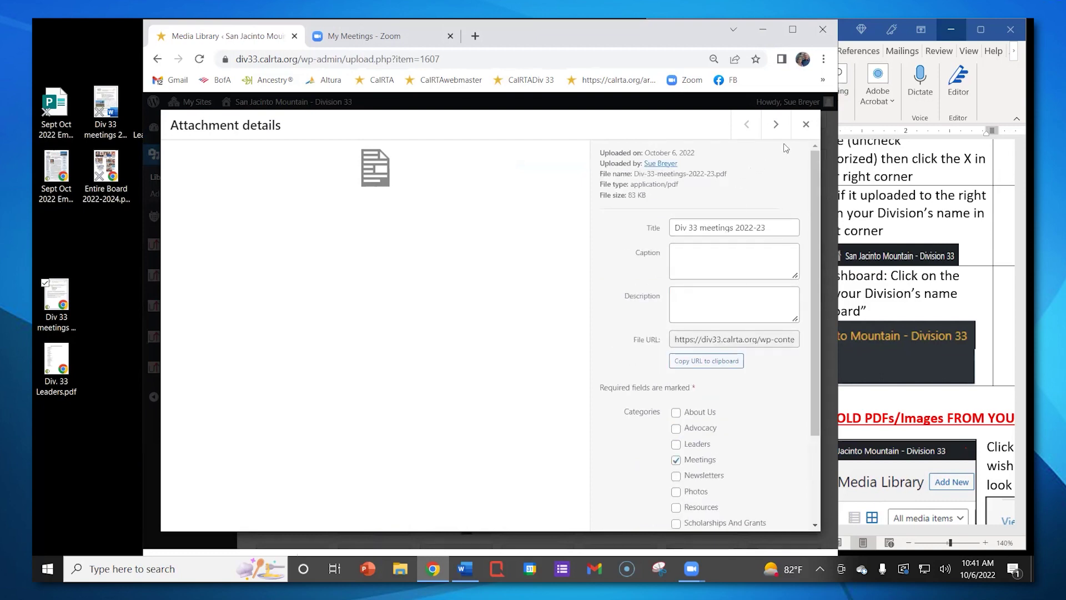
left_click(806, 128)
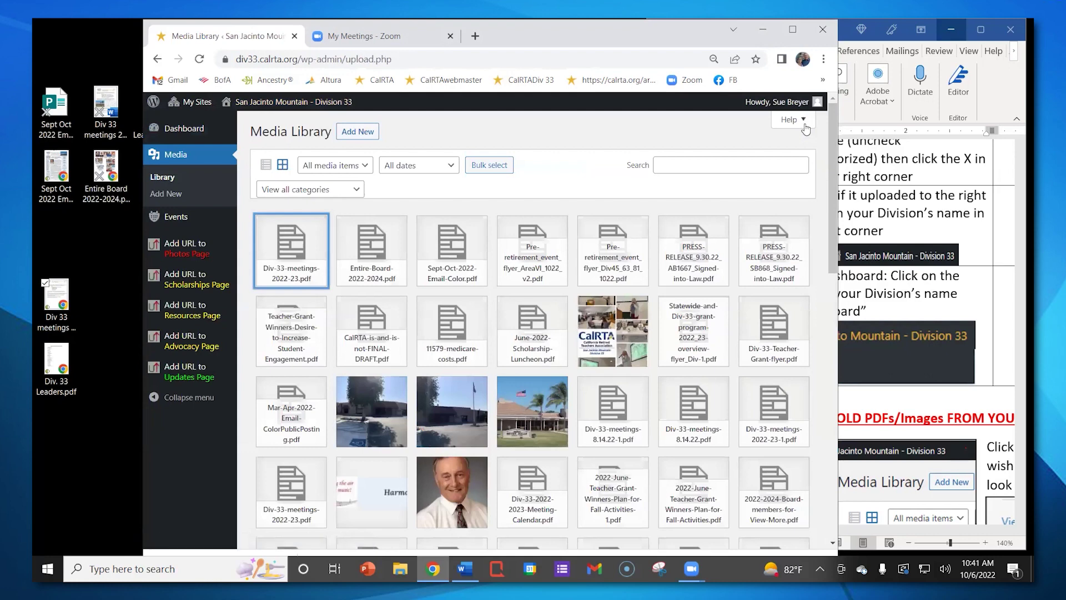
Visit the division's public website, open the full Meetings page from the home page, and look over the meetings PDF
left_click(240, 105)
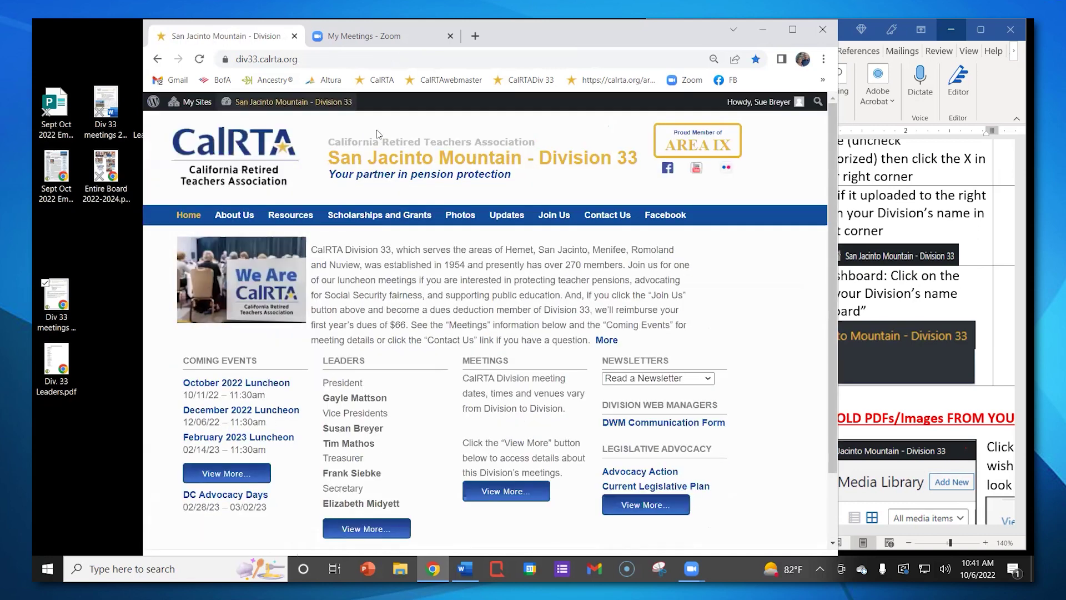
scroll(500, 434, "down", 2)
left_click(499, 415)
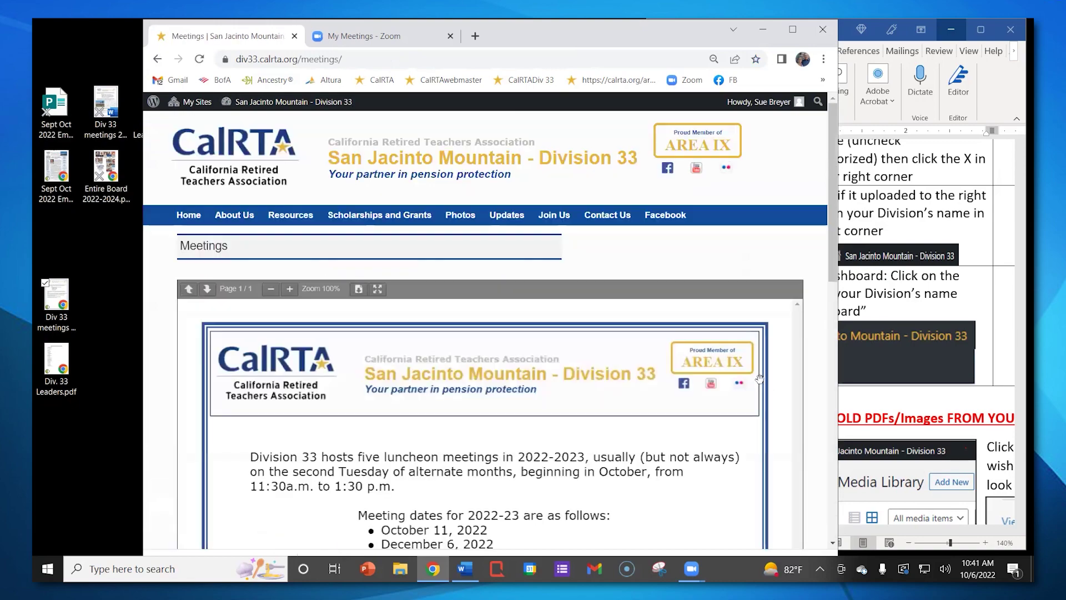
scroll(748, 372, "down", 5)
scroll(748, 373, "up", 10)
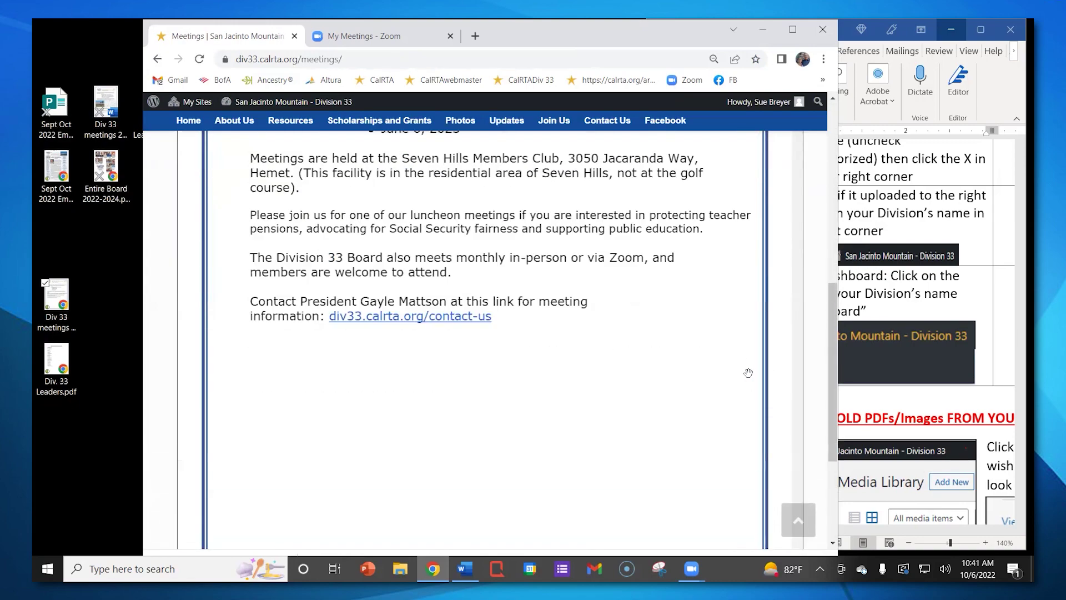
scroll(740, 372, "down", 4)
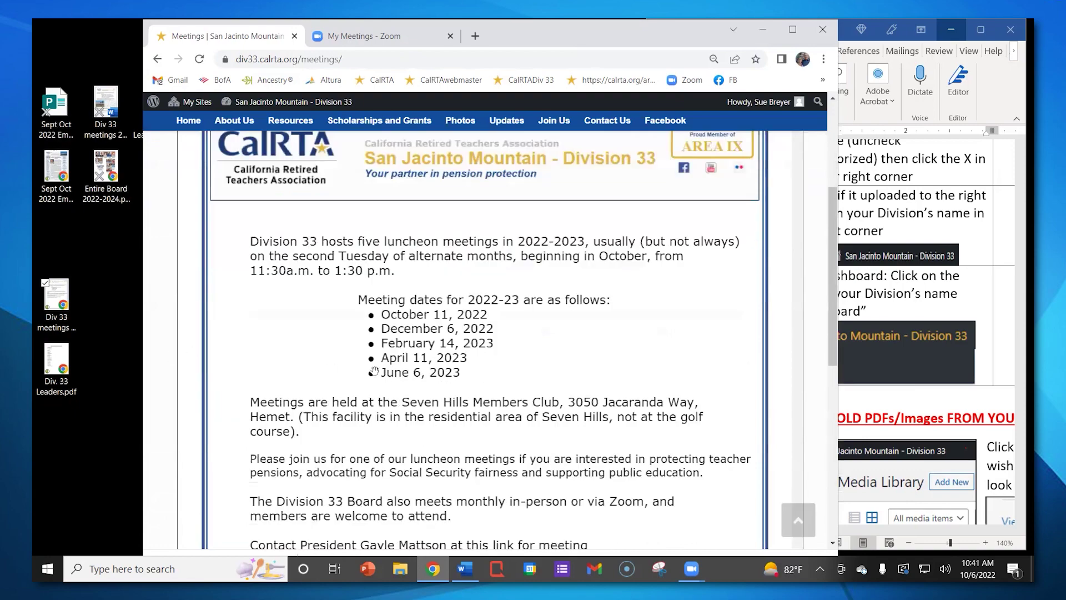
scroll(684, 325, "down", 1)
scroll(684, 325, "down", 3)
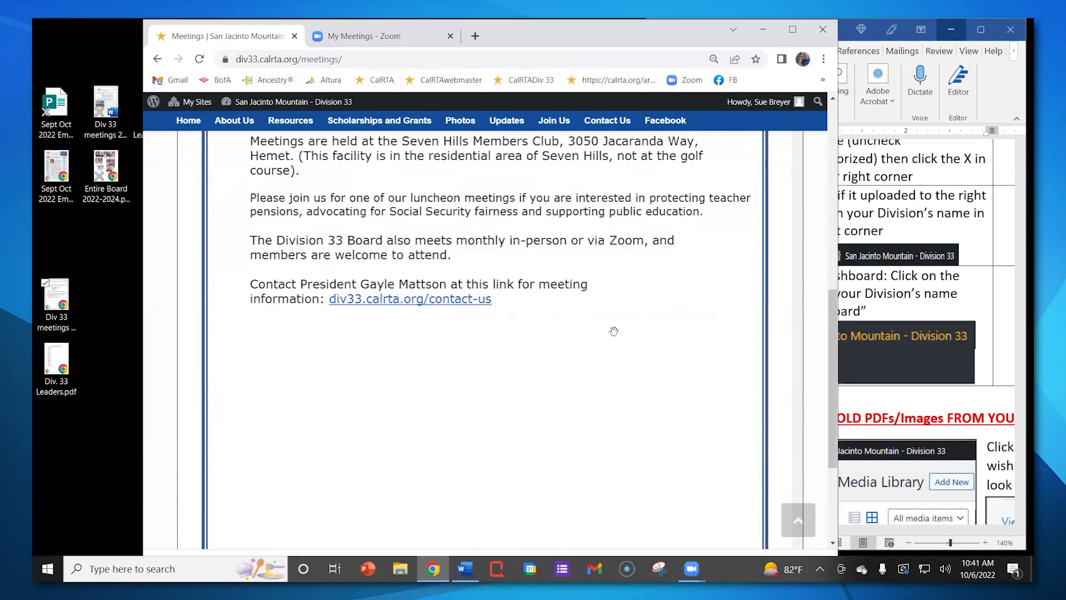
scroll(614, 331, "up", 6)
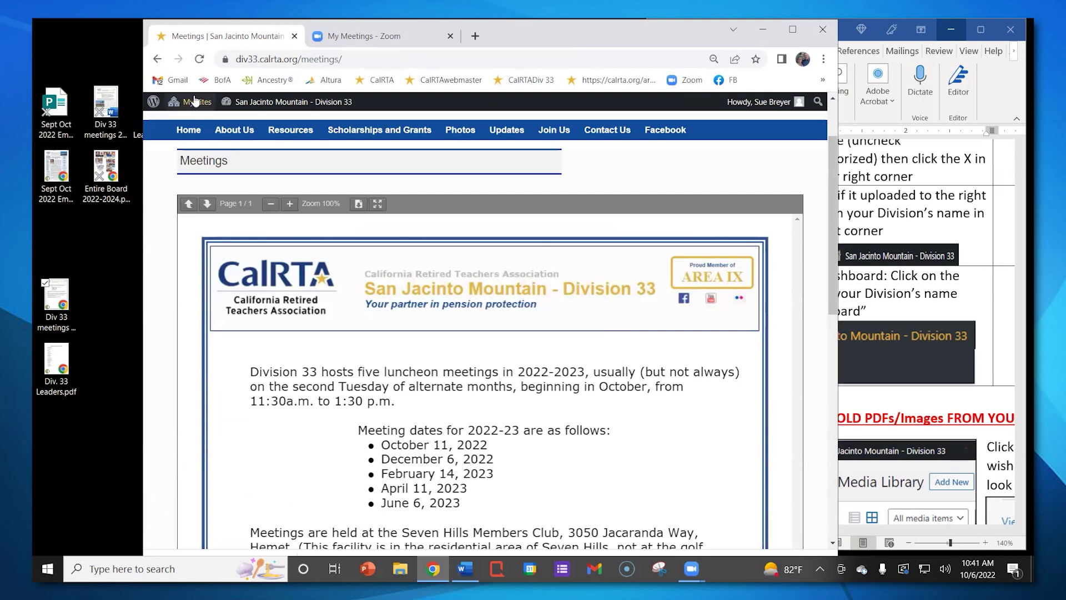
Return to the site dashboard and move the Div 33 meetings 2022-23 PDF below the Sept Oct 2022 PDF on the desktop
mouse_move(231, 103)
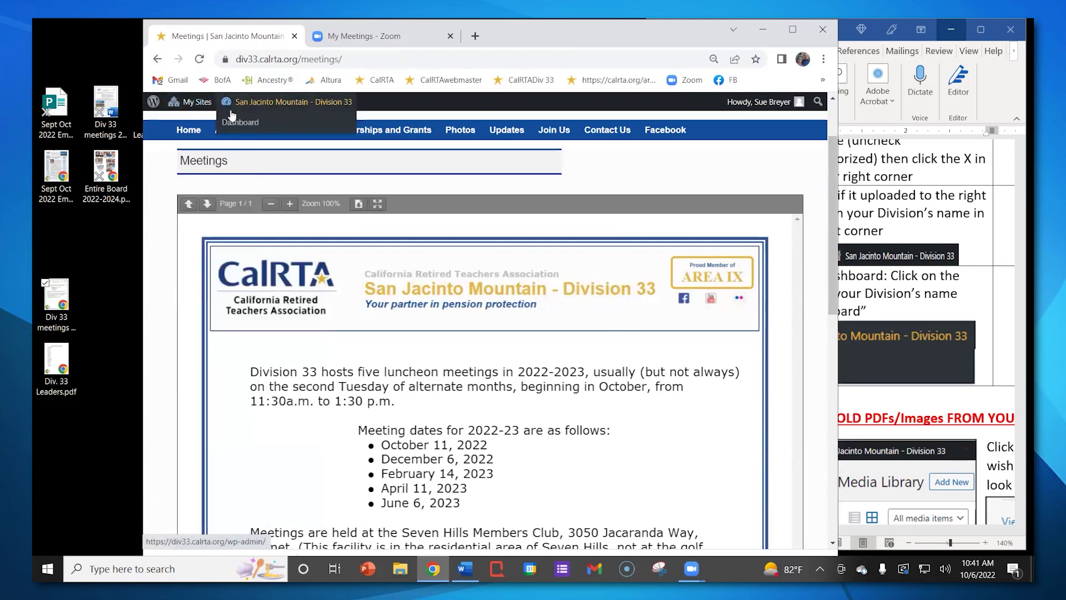
left_click(234, 118)
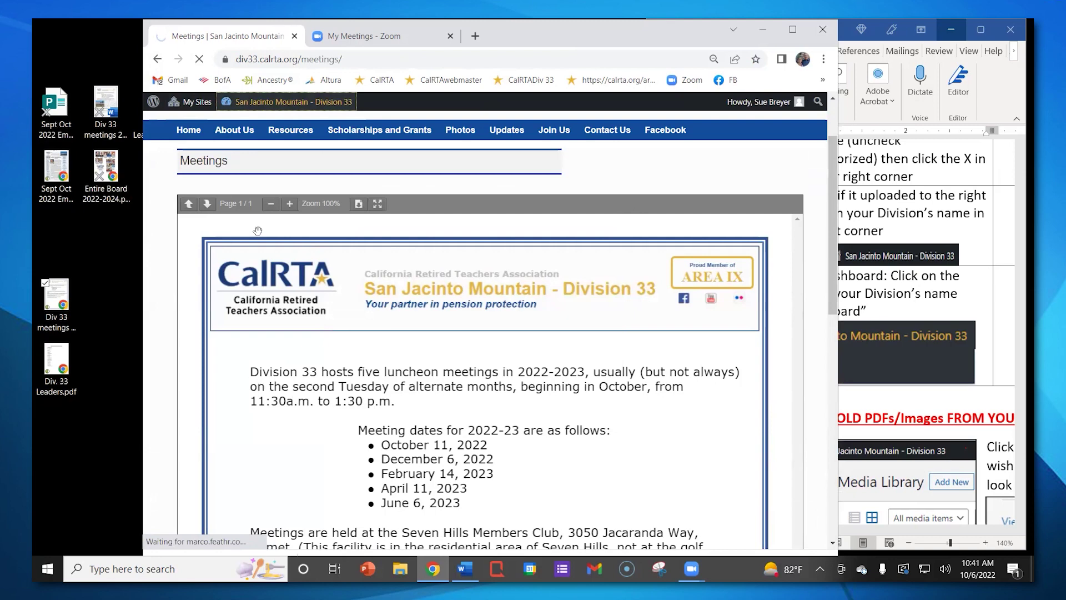
left_click_drag(56, 299, 56, 232)
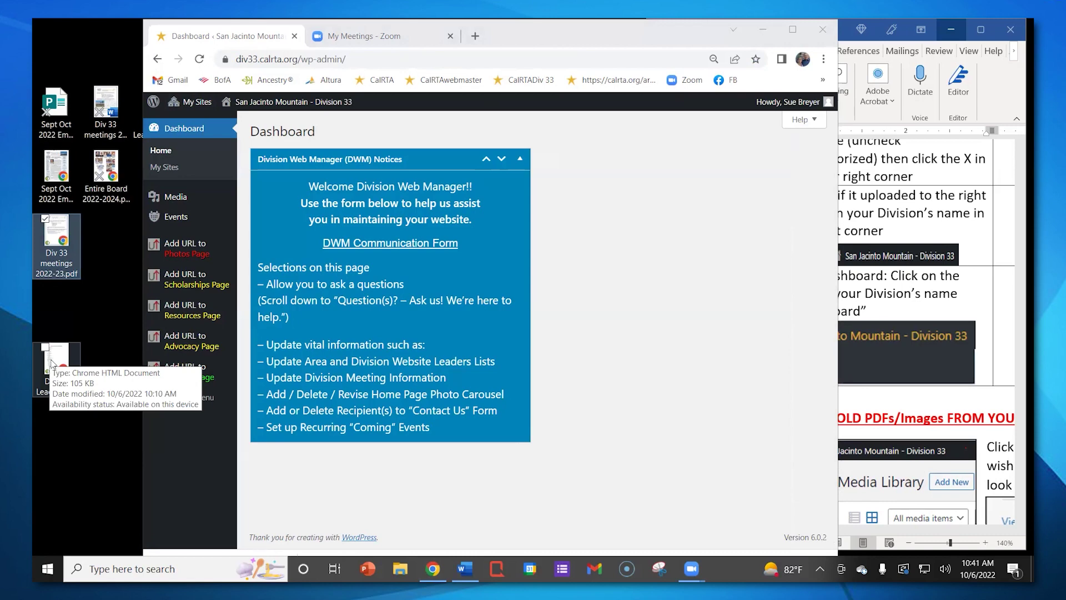
Upload the Div. 33 Leaders PDF from the desktop as new media and return to the Media Library
mouse_move(176, 200)
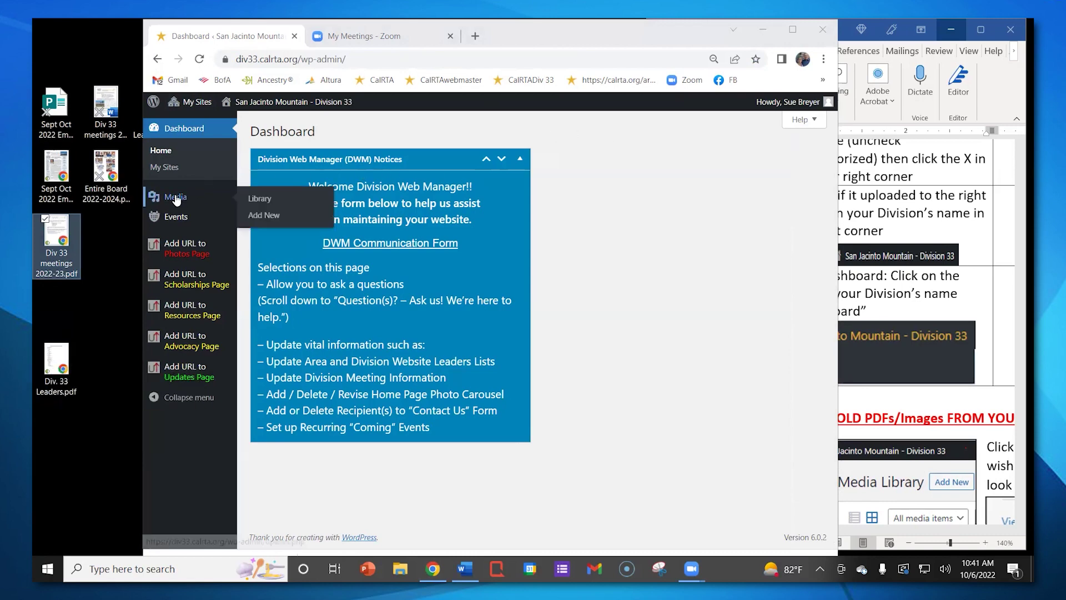
left_click(264, 222)
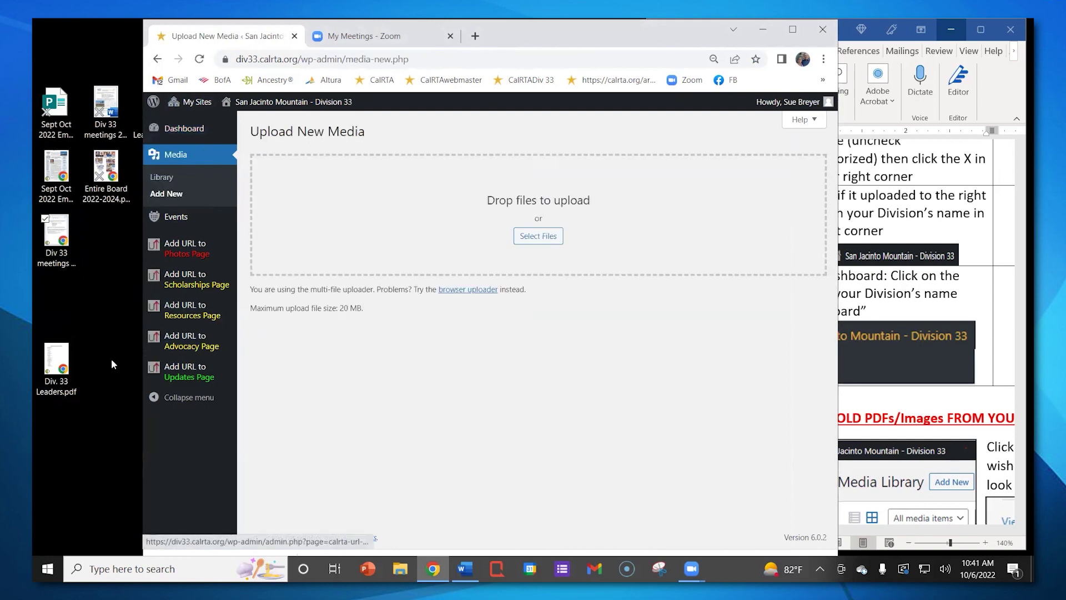
left_click_drag(53, 366, 522, 221)
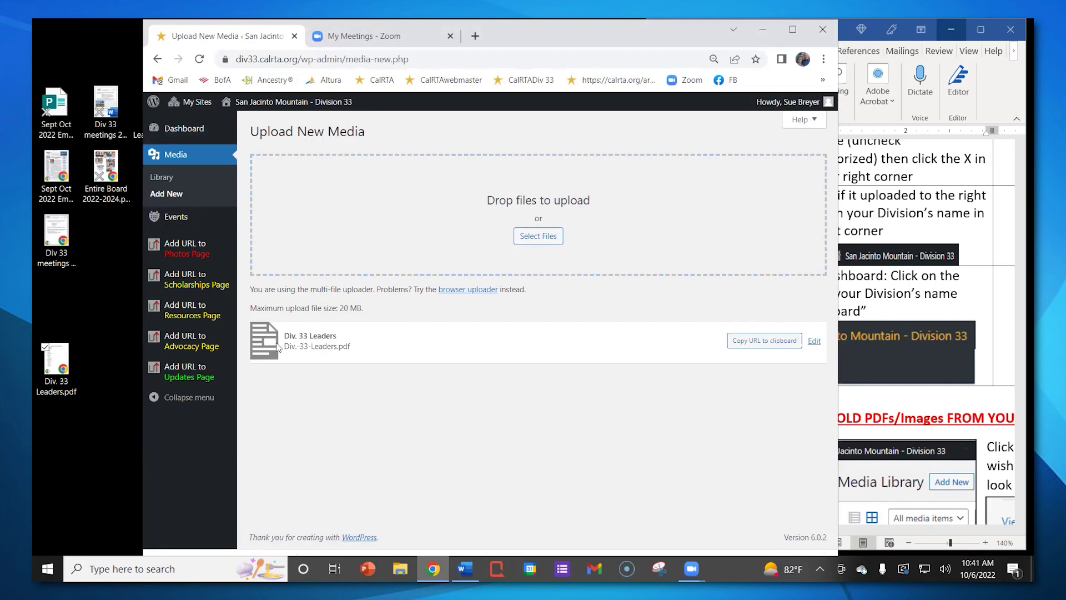
left_click(157, 185)
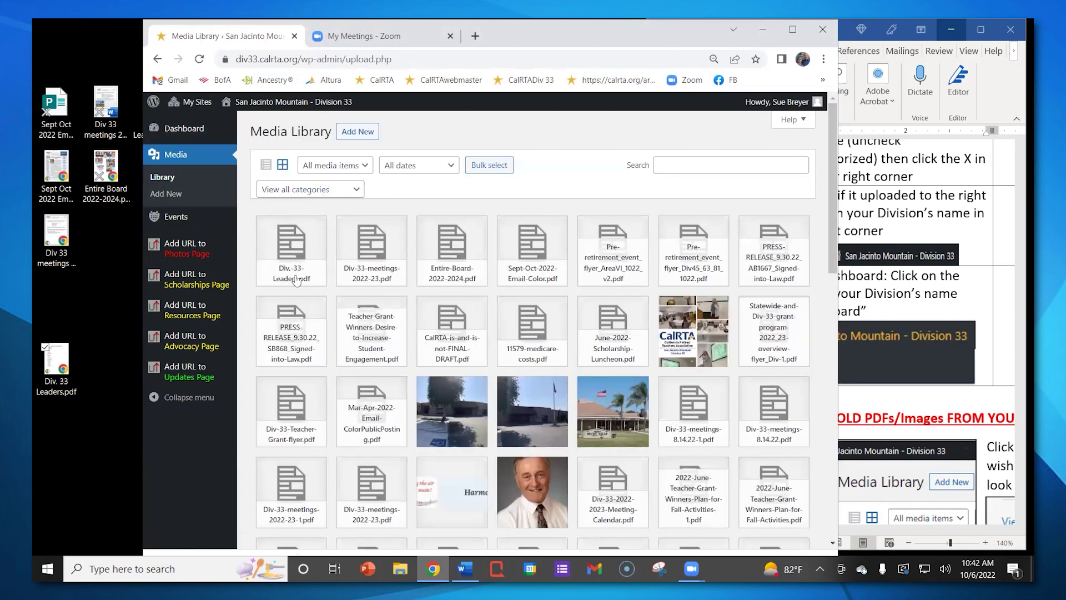
Retitle the Div. 33 Leaders PDF as "Div. 33 Leaders 2022-2024", replace its Uncategorized category with Leaders, and close the attachment details
left_click(289, 248)
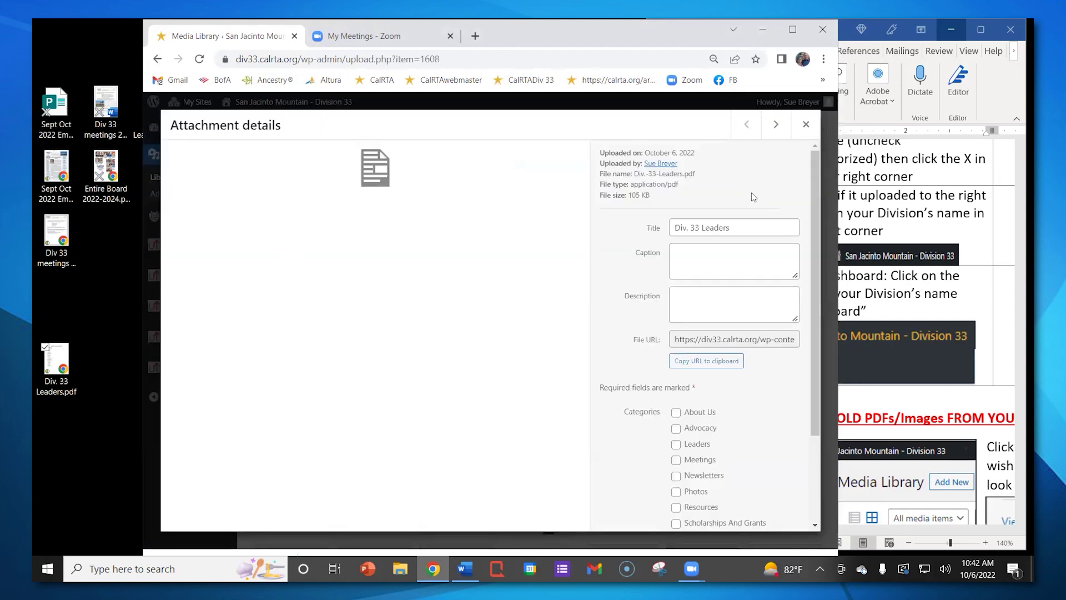
left_click(736, 230)
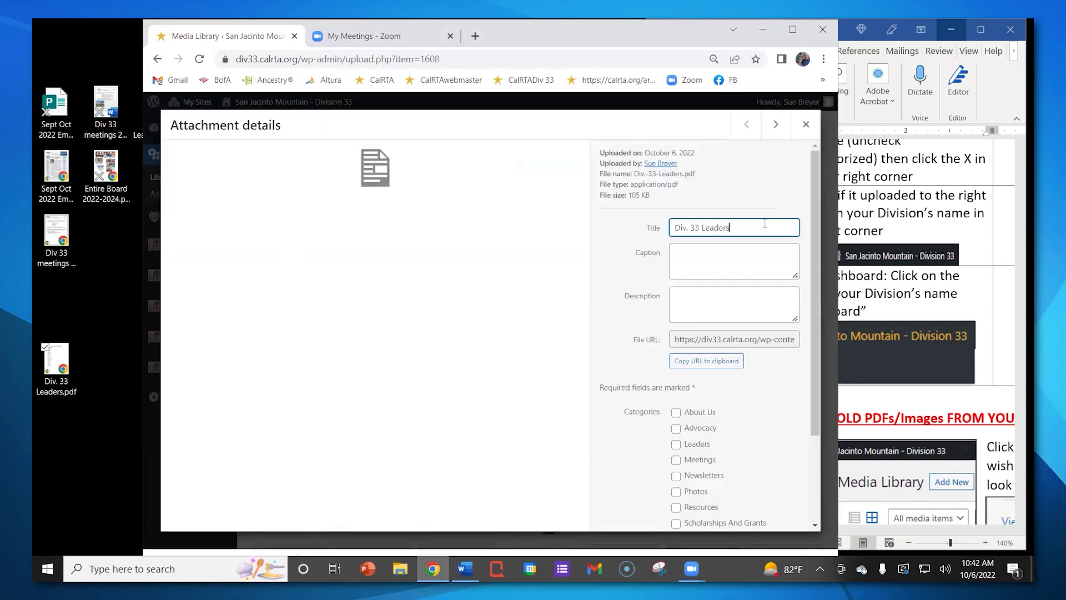
type("2022-2024")
scroll(705, 306, "down", 2)
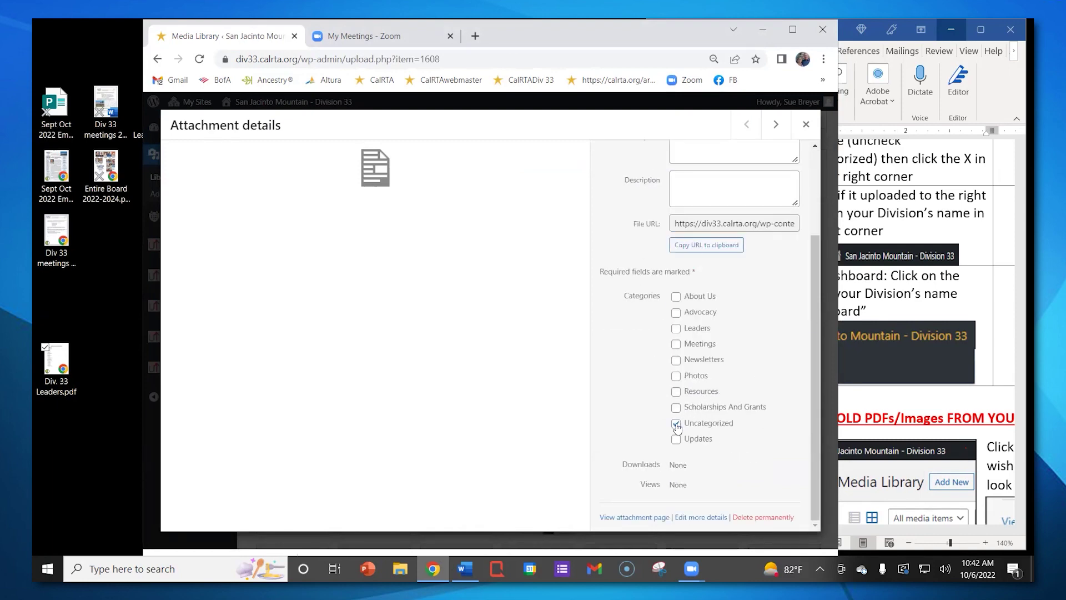
left_click(677, 329)
scroll(754, 305, "up", 3)
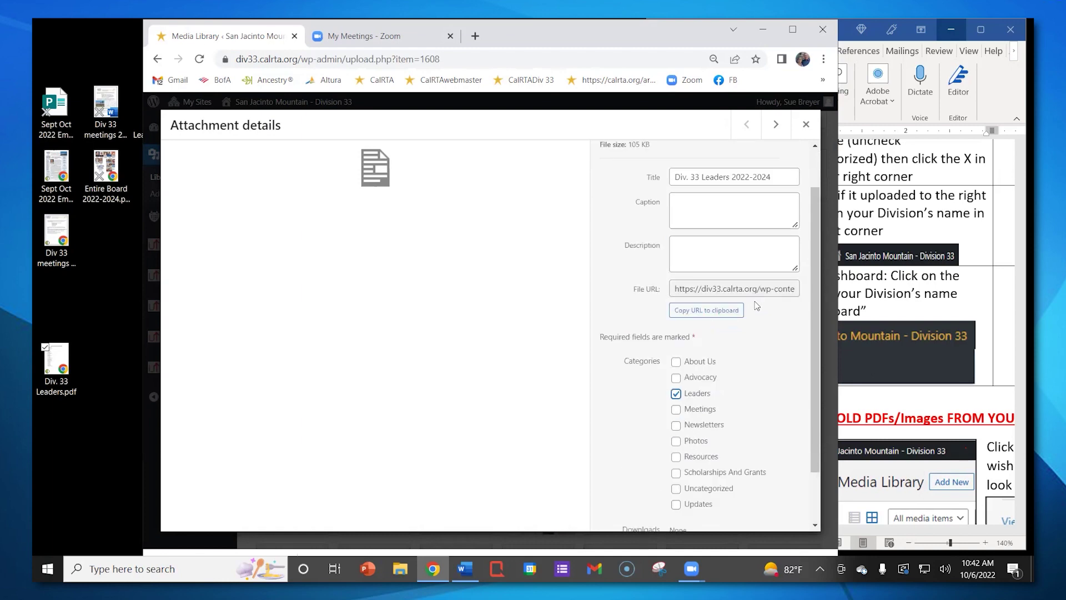
left_click(806, 125)
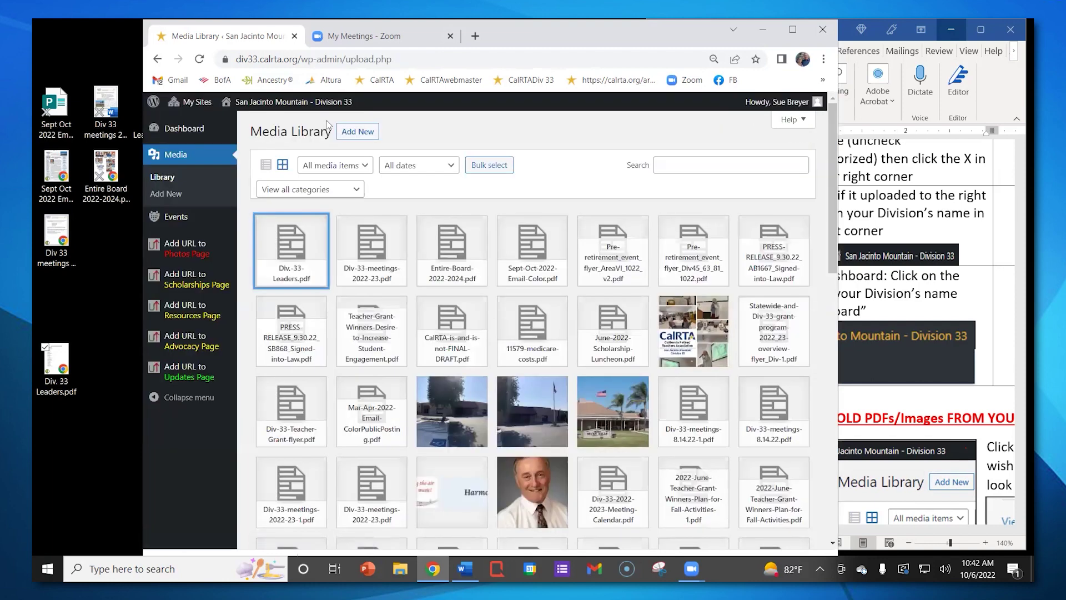
Visit the public website, open the full Leaders page, look over the officers PDF, and go back to the home page
mouse_move(285, 107)
left_click(239, 123)
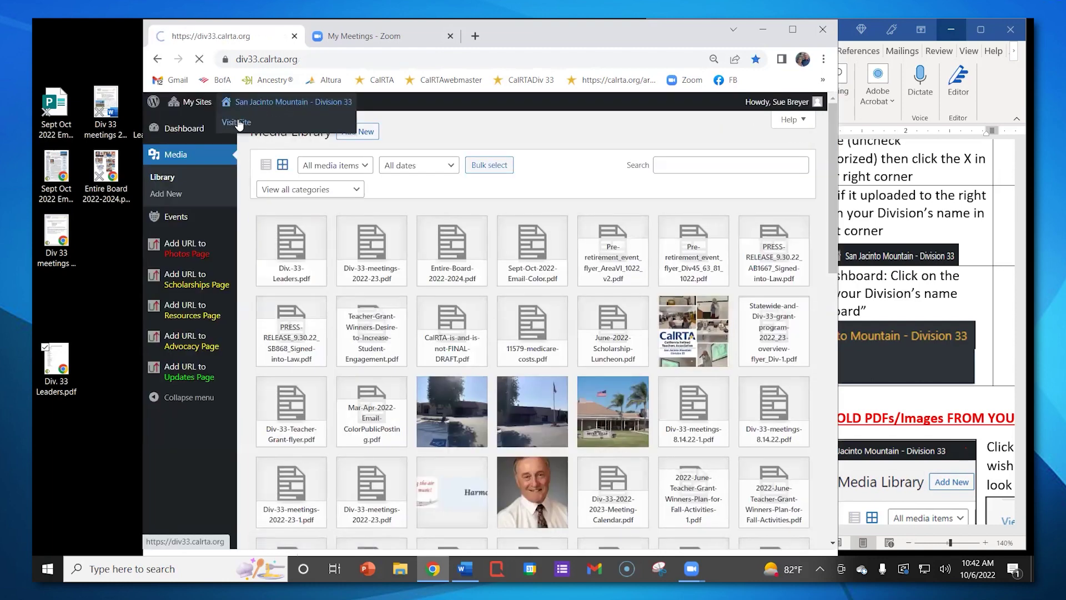
scroll(392, 198, "down", 2)
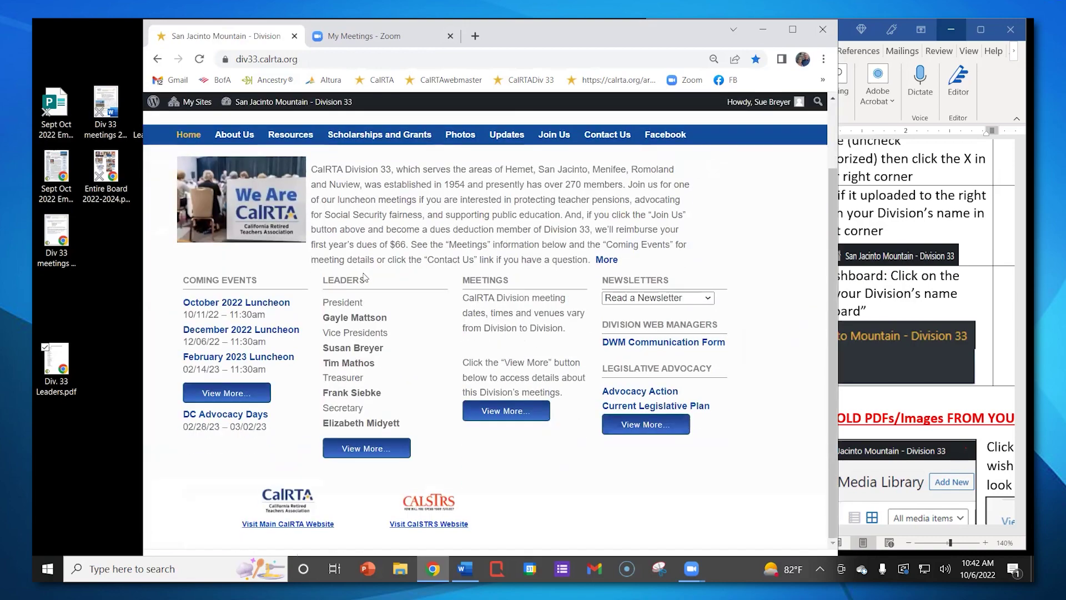
left_click(369, 456)
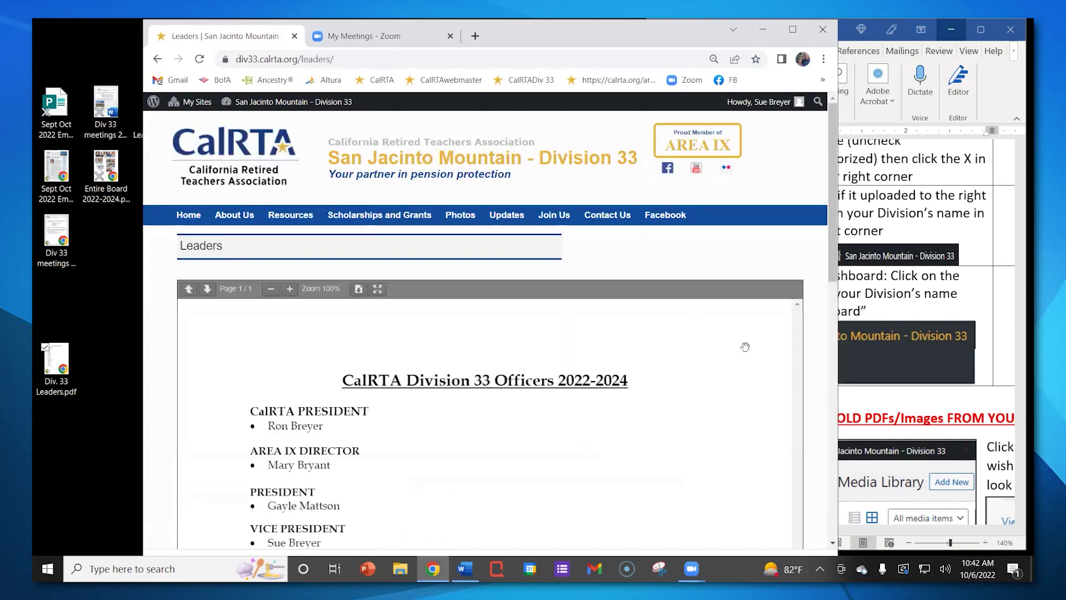
scroll(746, 355, "down", 5)
scroll(746, 355, "up", 5)
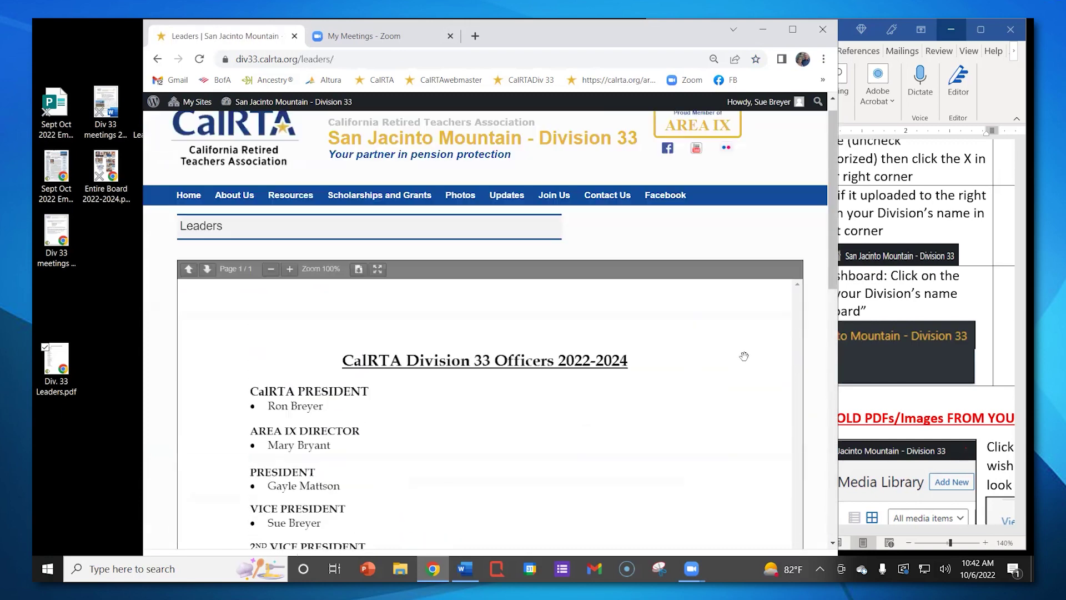
scroll(745, 356, "up", 1)
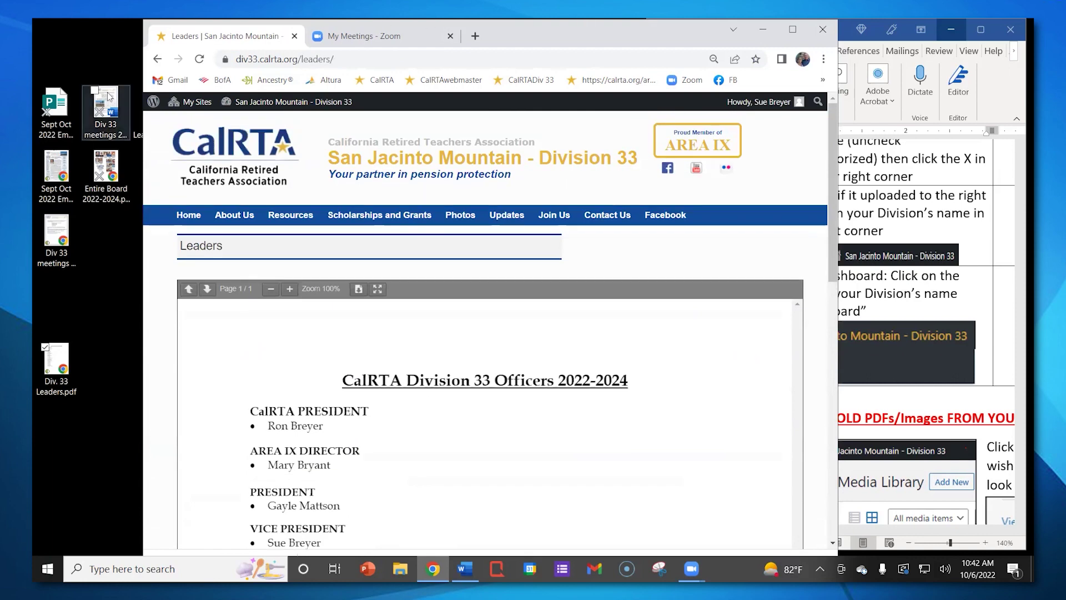
left_click(157, 59)
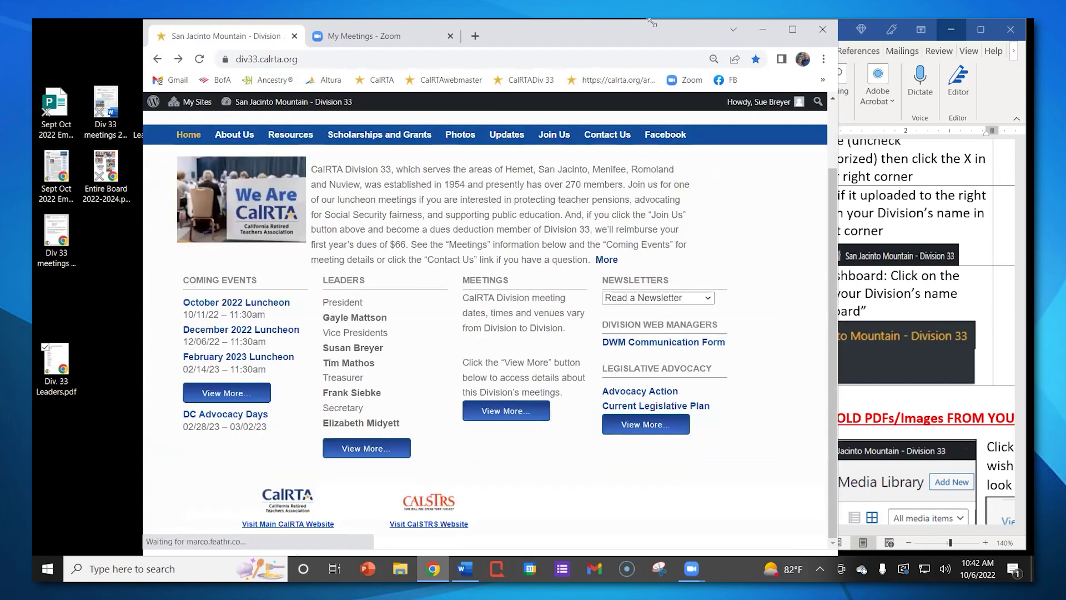
Narrow the browser window, place it beside a widened Word window, and show the instructions for deleting old PDFs/images from the dashboard
left_click(788, 29)
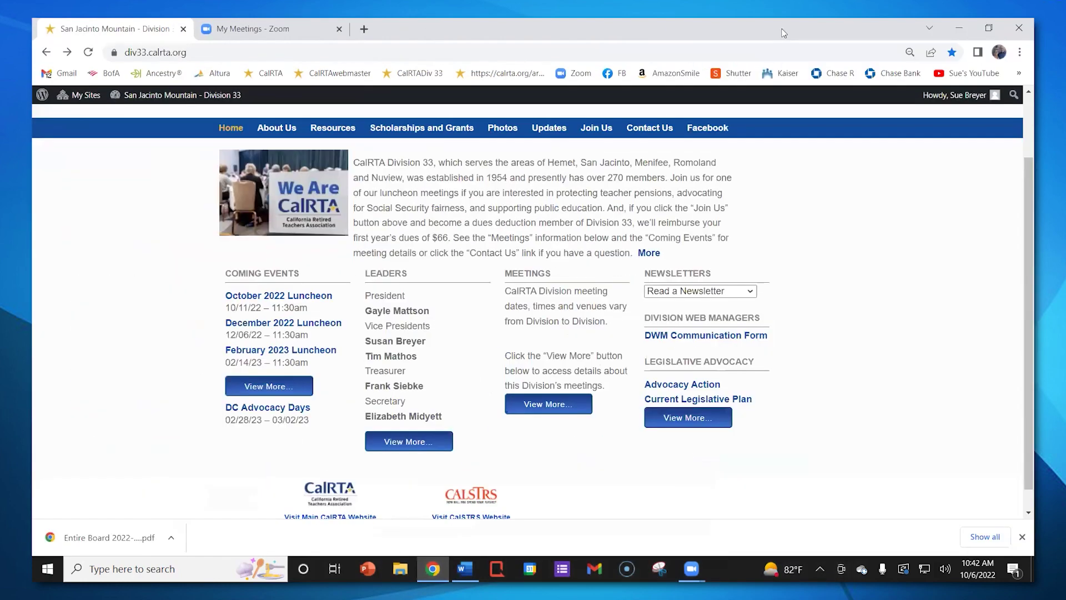
left_click(989, 29)
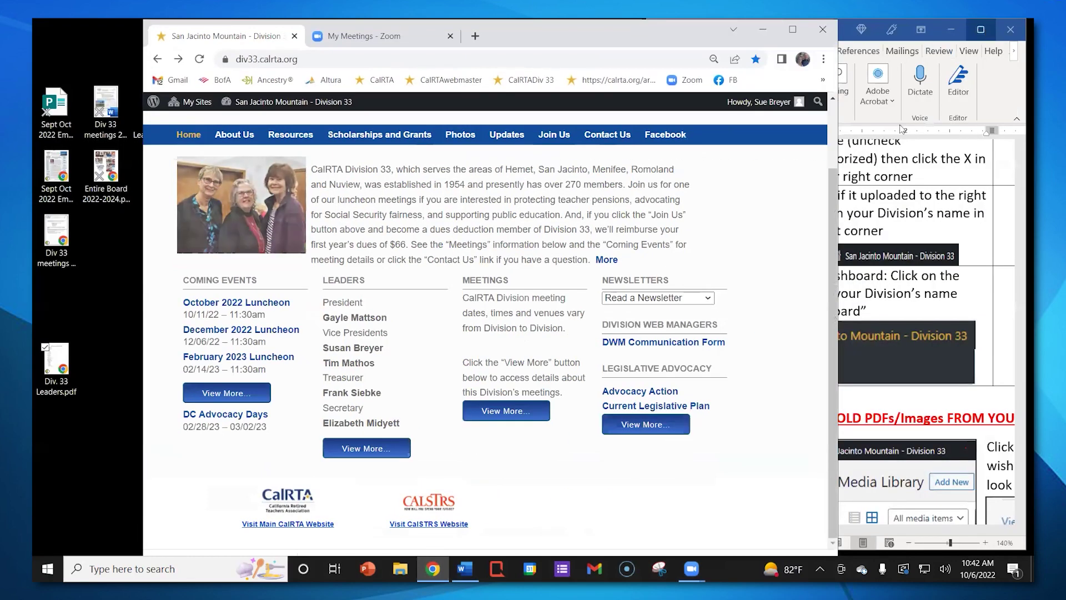
left_click_drag(840, 152, 653, 151)
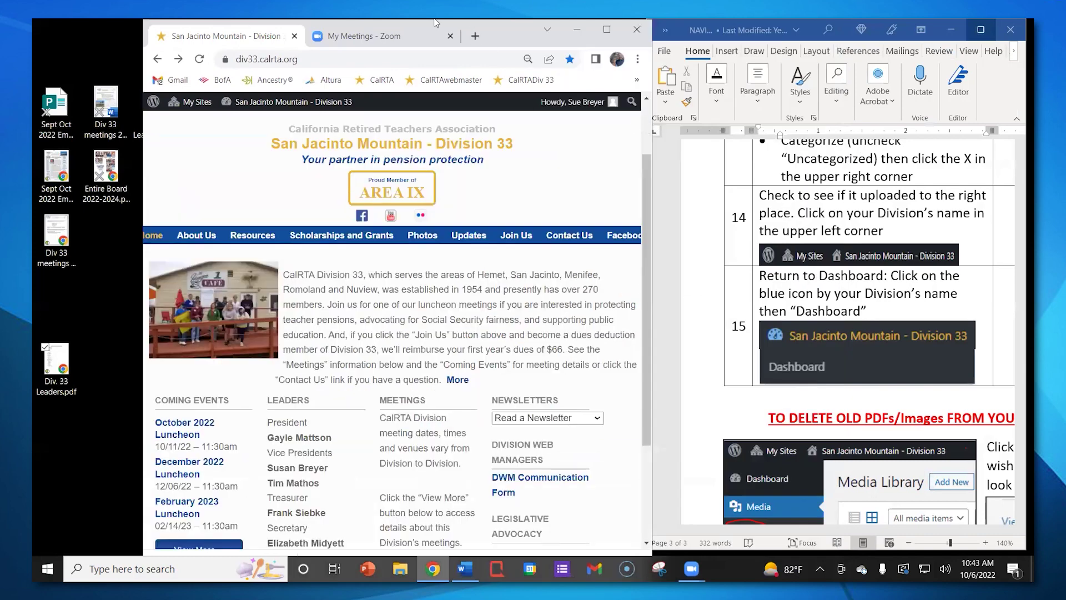
left_click_drag(501, 32, 401, 31)
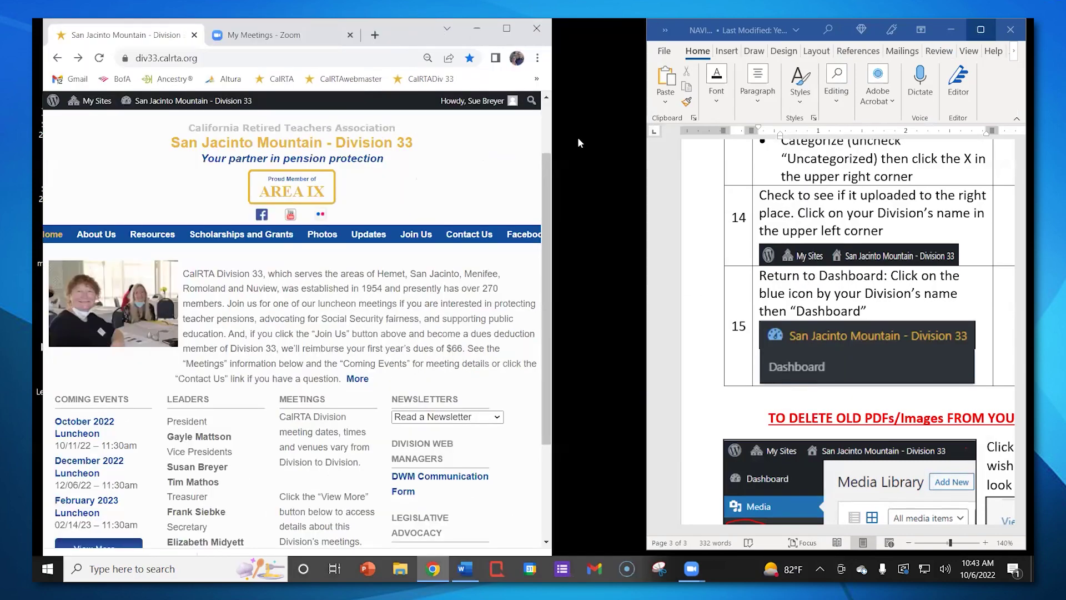
left_click(645, 171)
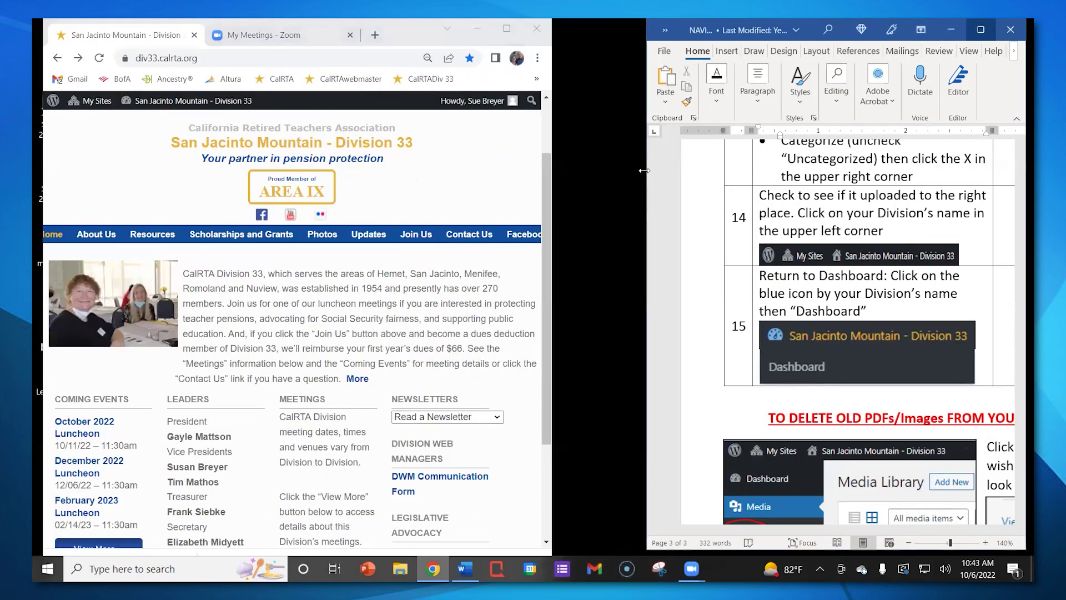
left_click_drag(645, 170, 565, 170)
scroll(886, 240, "down", 3)
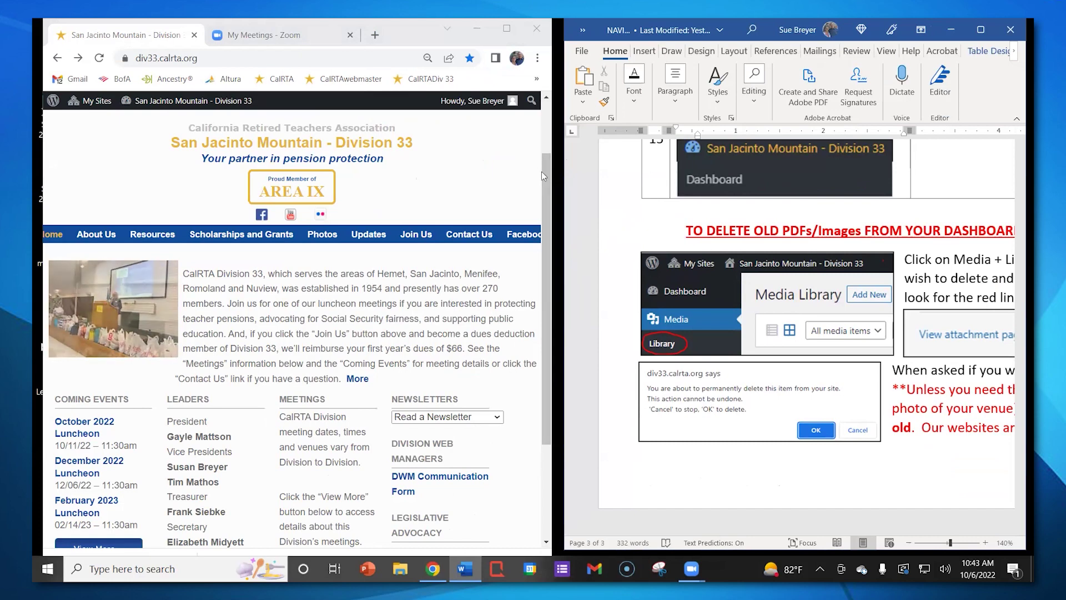
Open the Media Library from the Division 33 site's dashboard and widen the browser window over the Word document
mouse_move(149, 105)
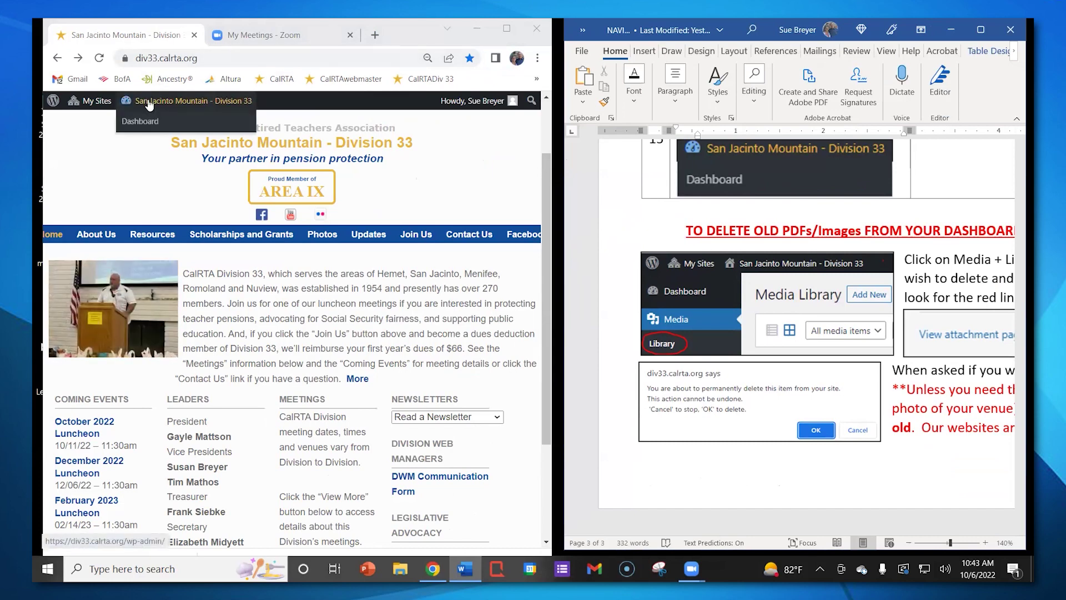
left_click(150, 104)
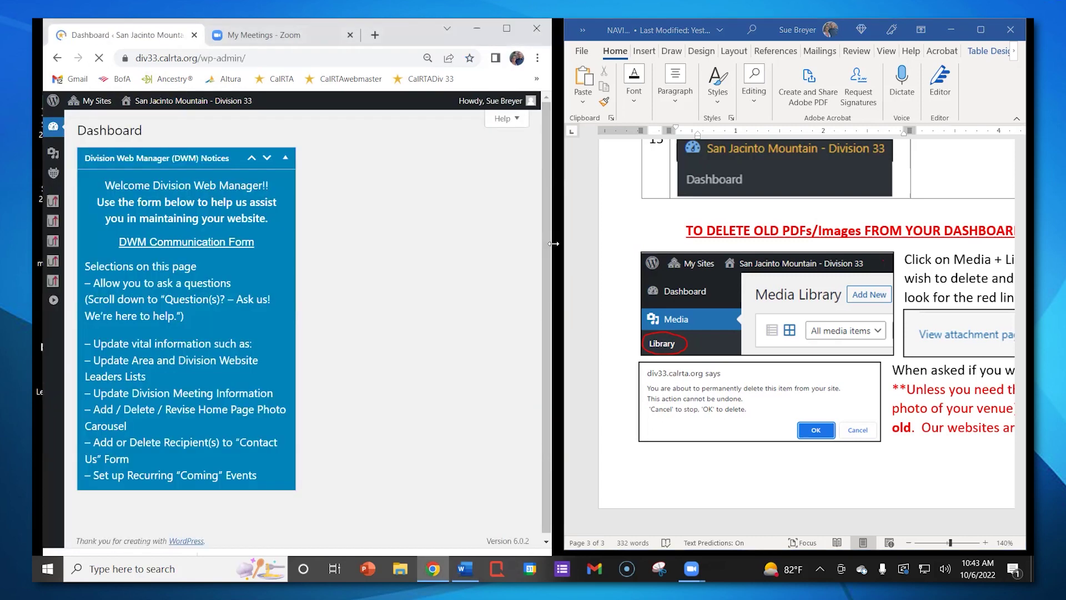
left_click_drag(554, 244, 673, 244)
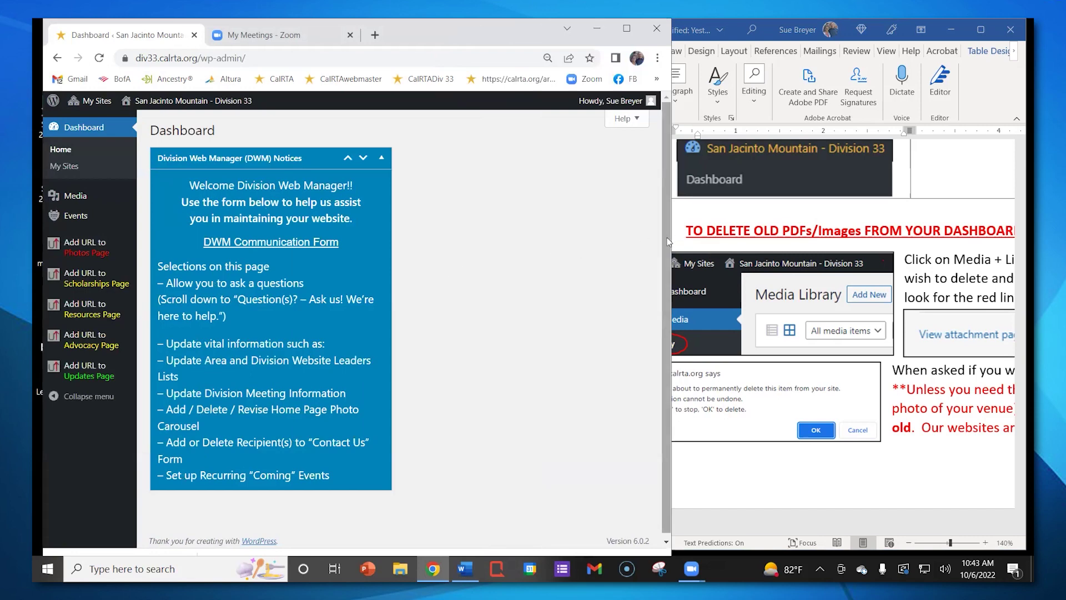
mouse_move(76, 201)
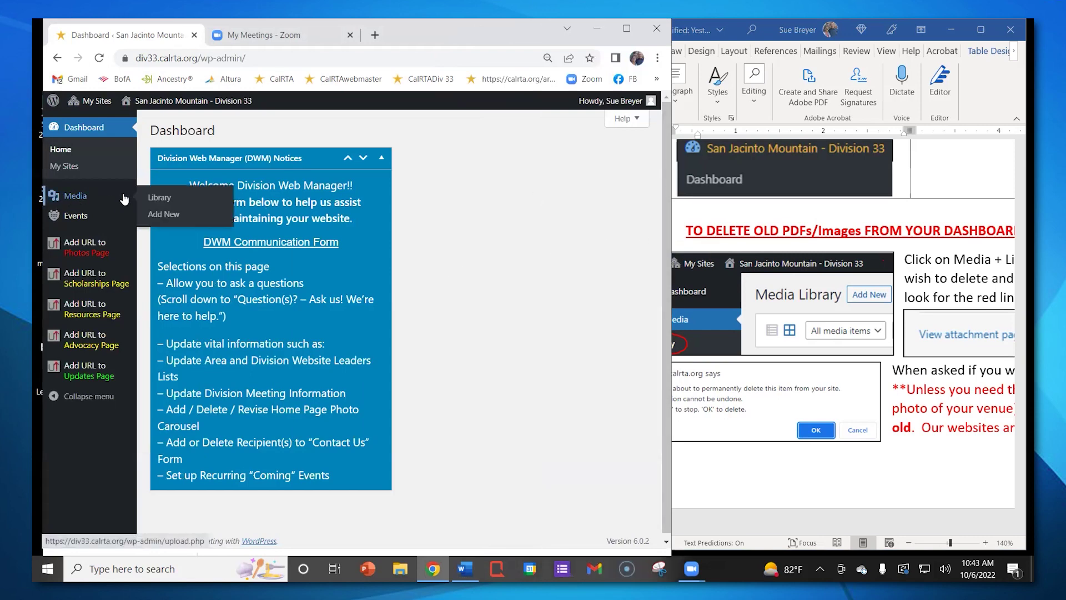
left_click(159, 201)
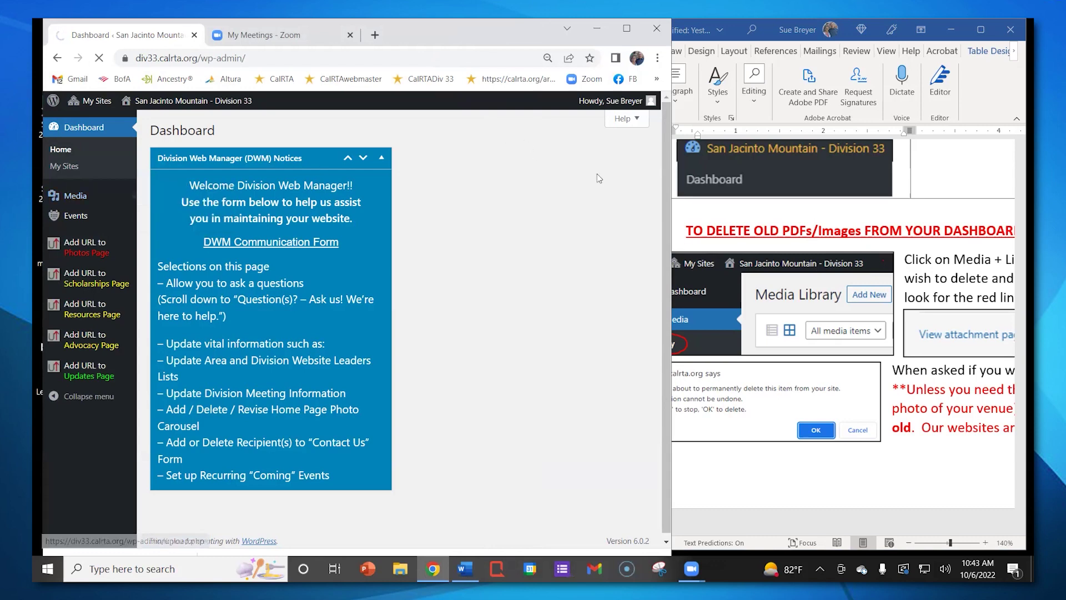
left_click_drag(673, 185, 900, 186)
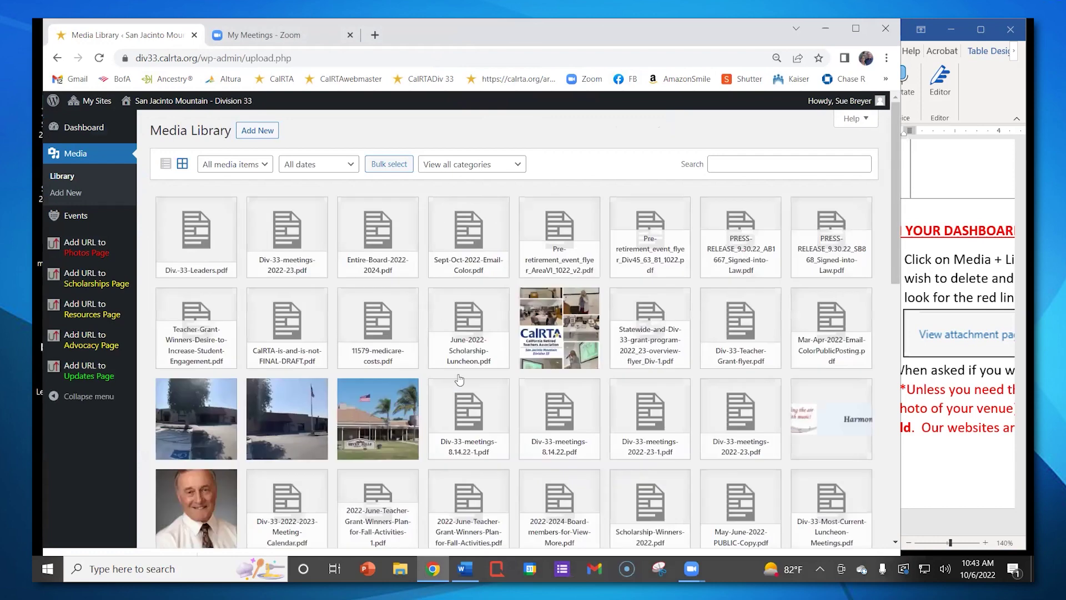
Find AVID-GRANTS.pdf at the end of the Media Library and permanently delete it, confirming the deletion
scroll(549, 150, "down", 5)
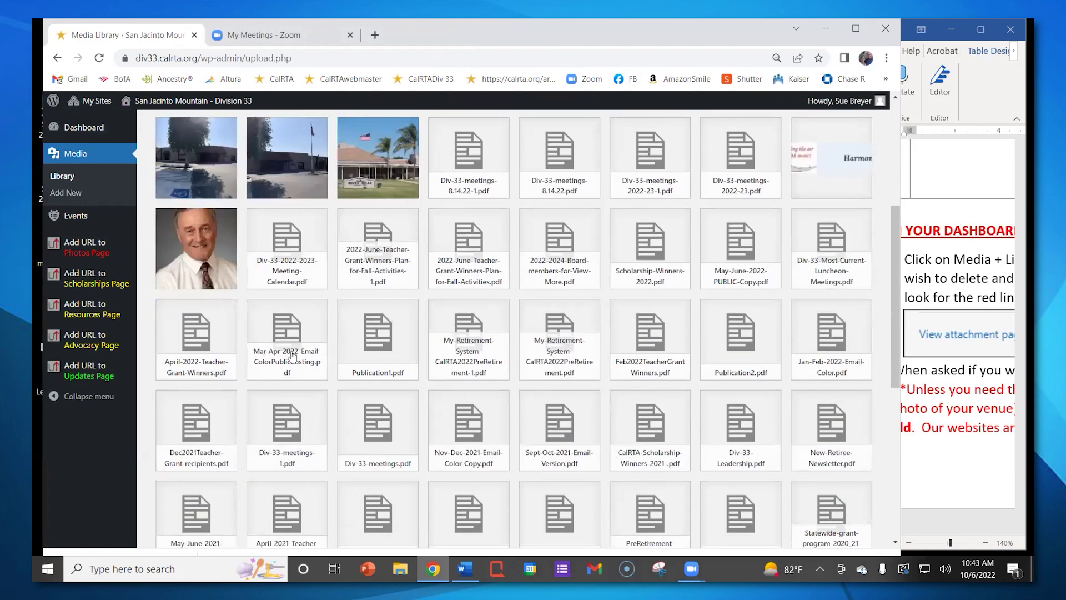
scroll(656, 342, "down", 8)
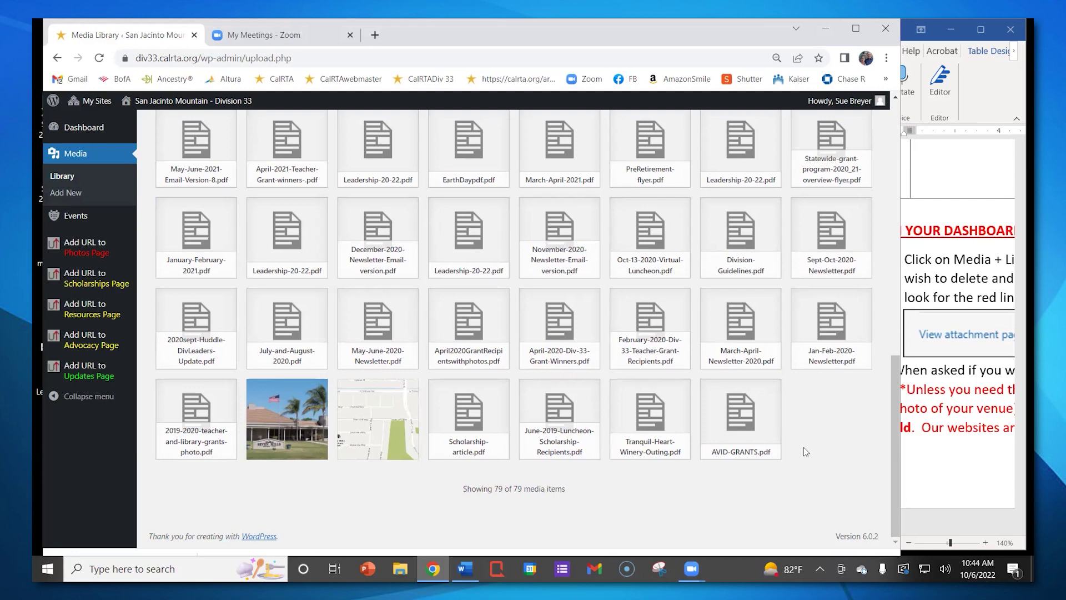
left_click(747, 426)
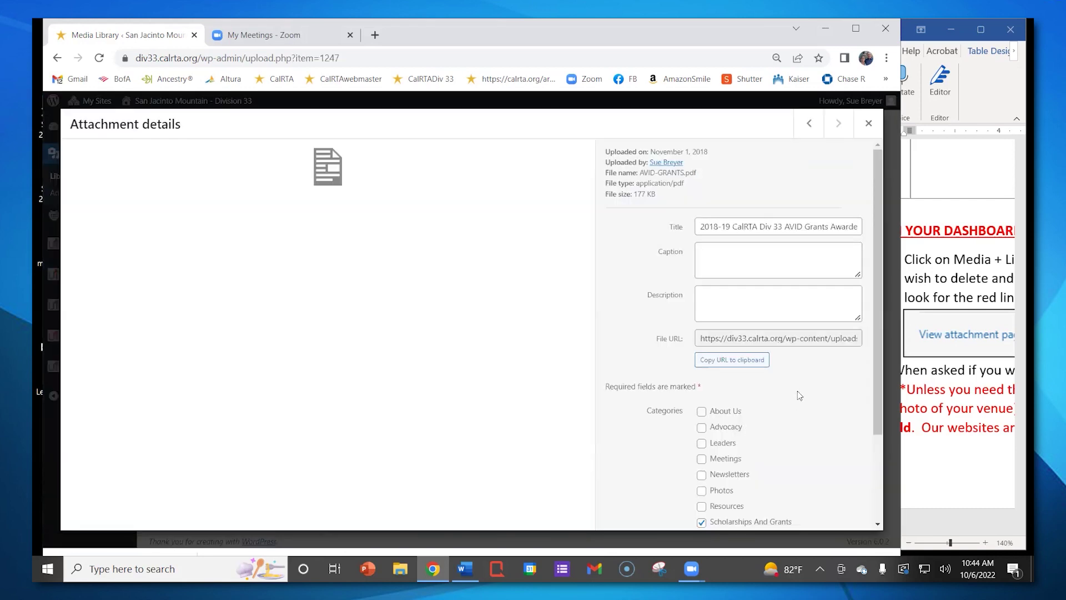
scroll(813, 370, "down", 2)
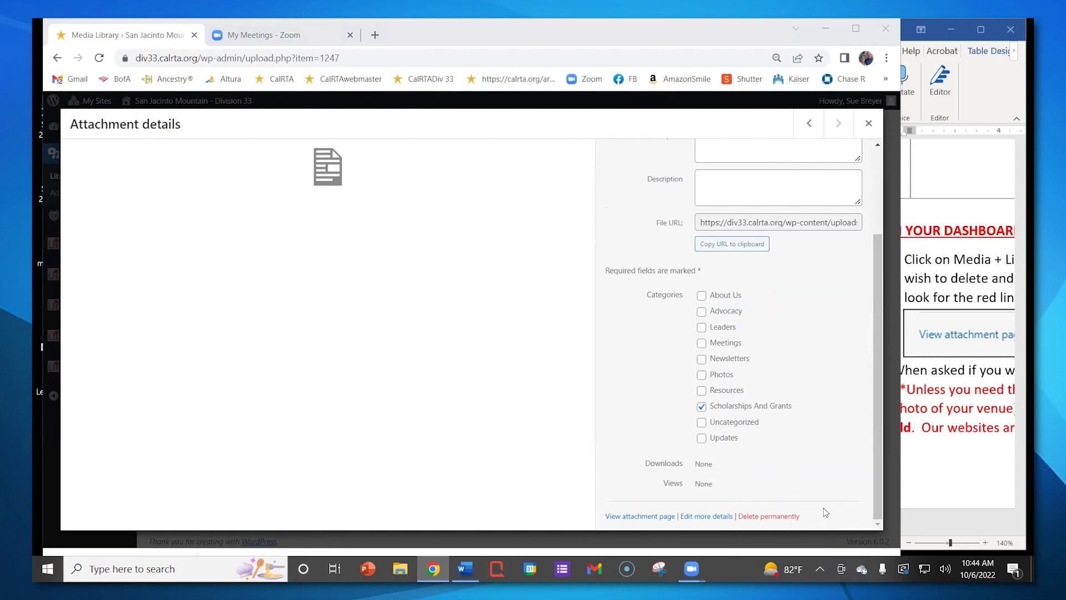
left_click(773, 517)
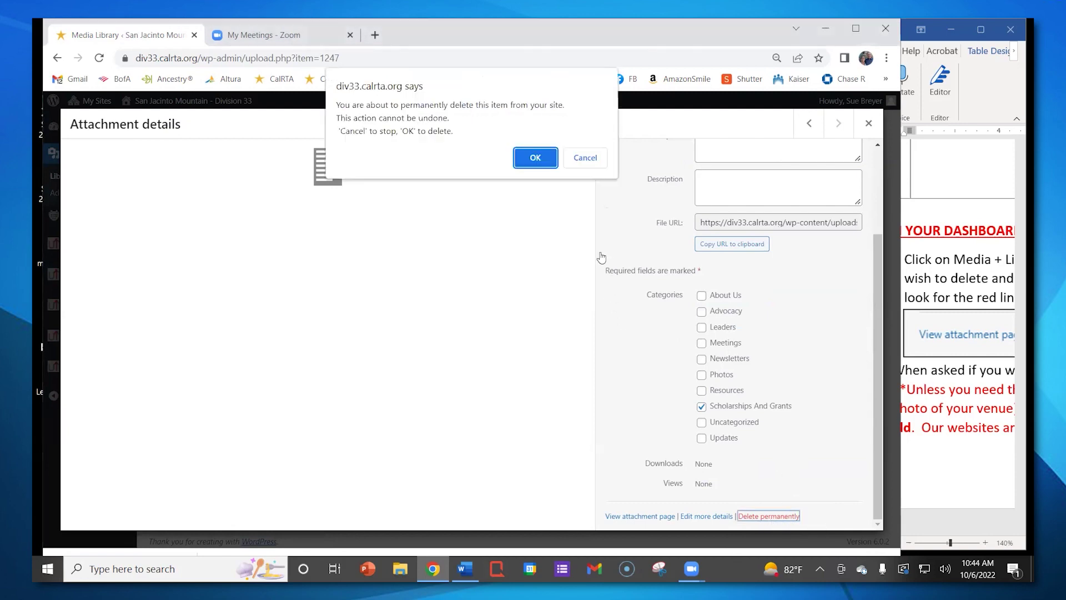
left_click(535, 159)
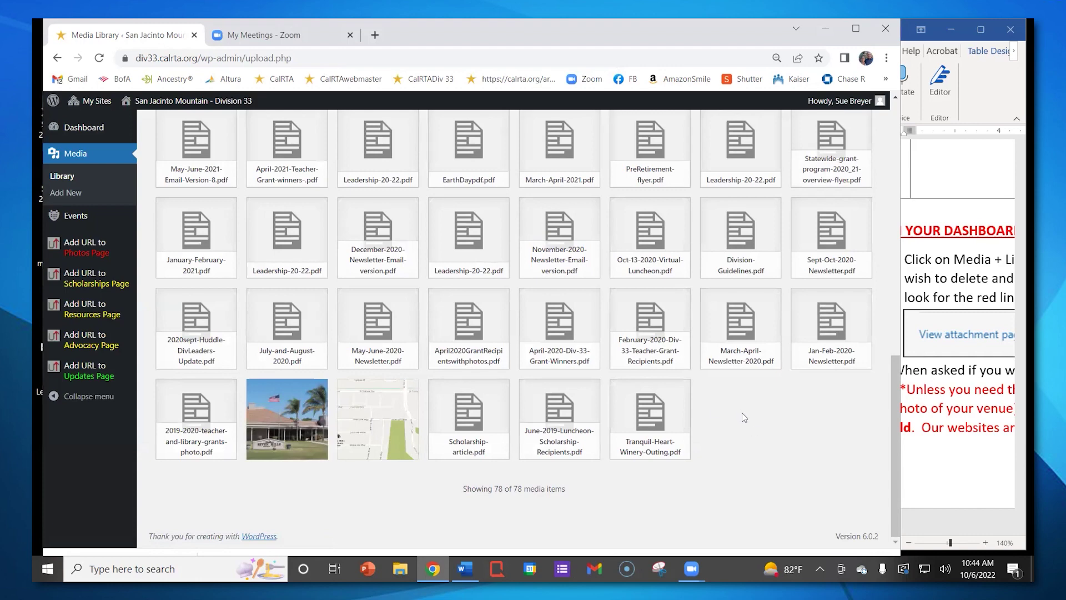
Permanently delete Tranquil-Heart-Winery-Outing.pdf from the Media Library and confirm the deletion
left_click(657, 423)
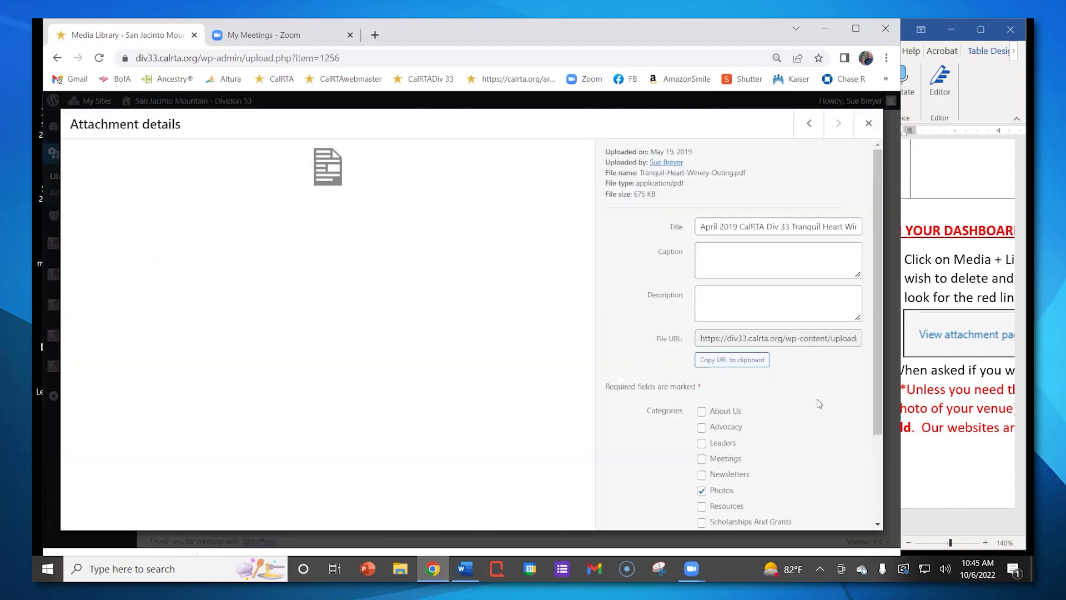
scroll(819, 404, "down", 2)
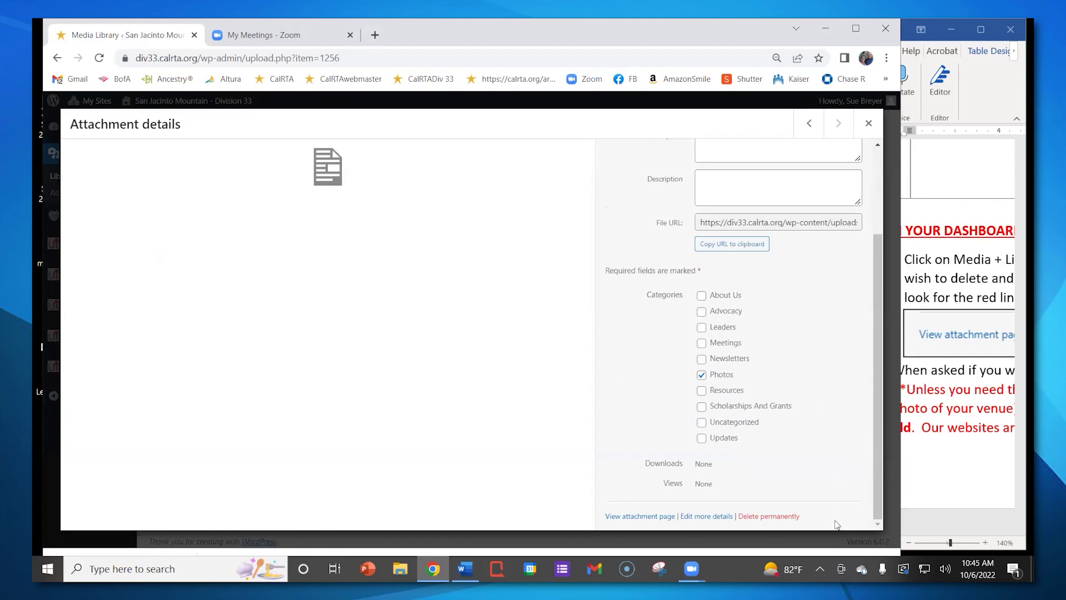
left_click(754, 518)
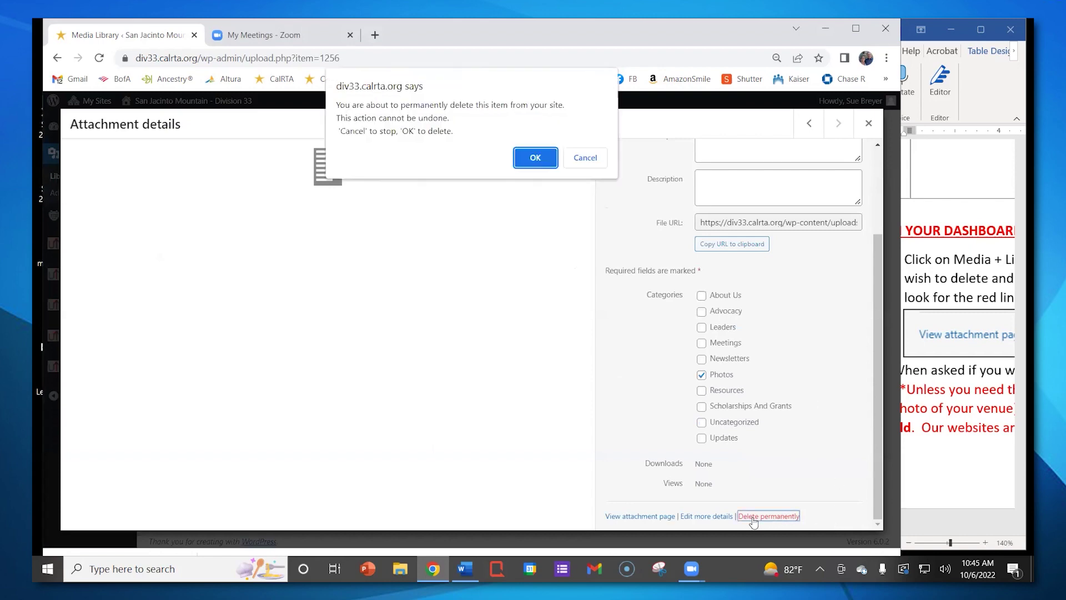
left_click(534, 158)
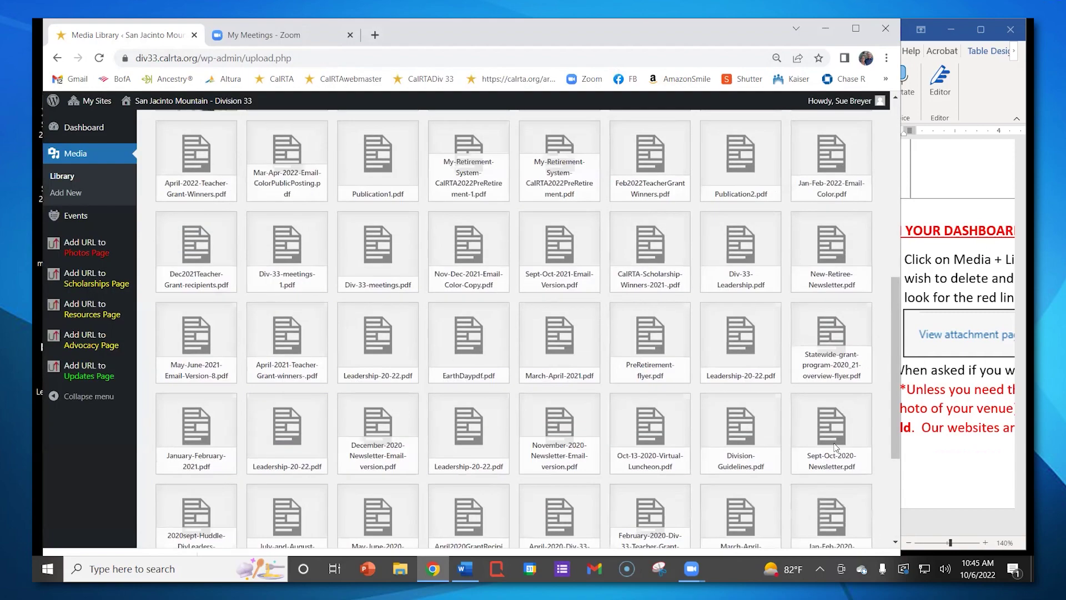
Leave the Media Library and visit the public San Jacinto Mountain - Division 33 website
scroll(836, 447, "up", 1)
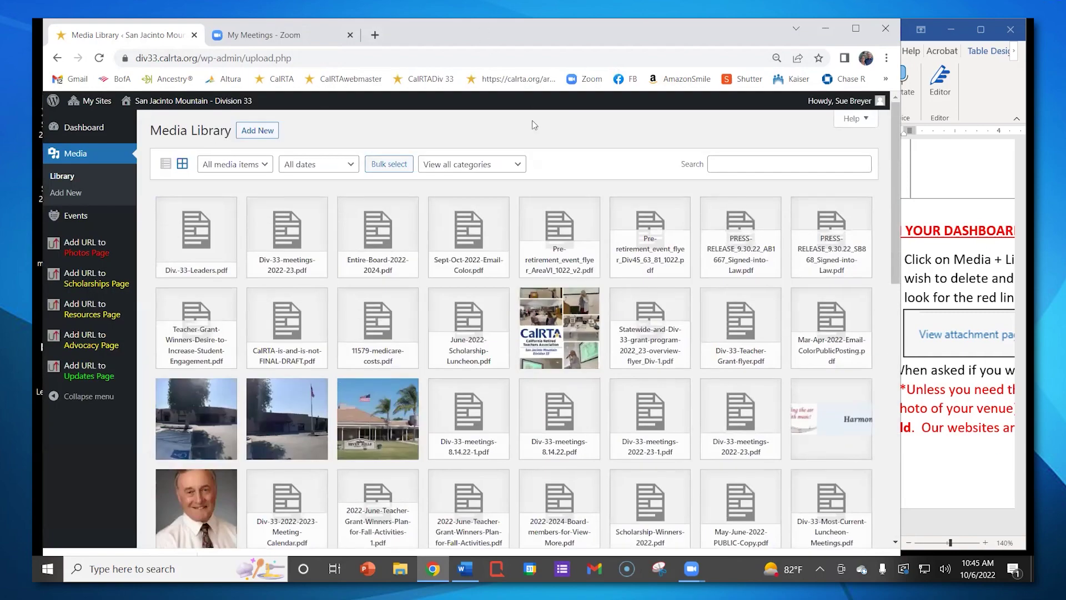
left_click(58, 58)
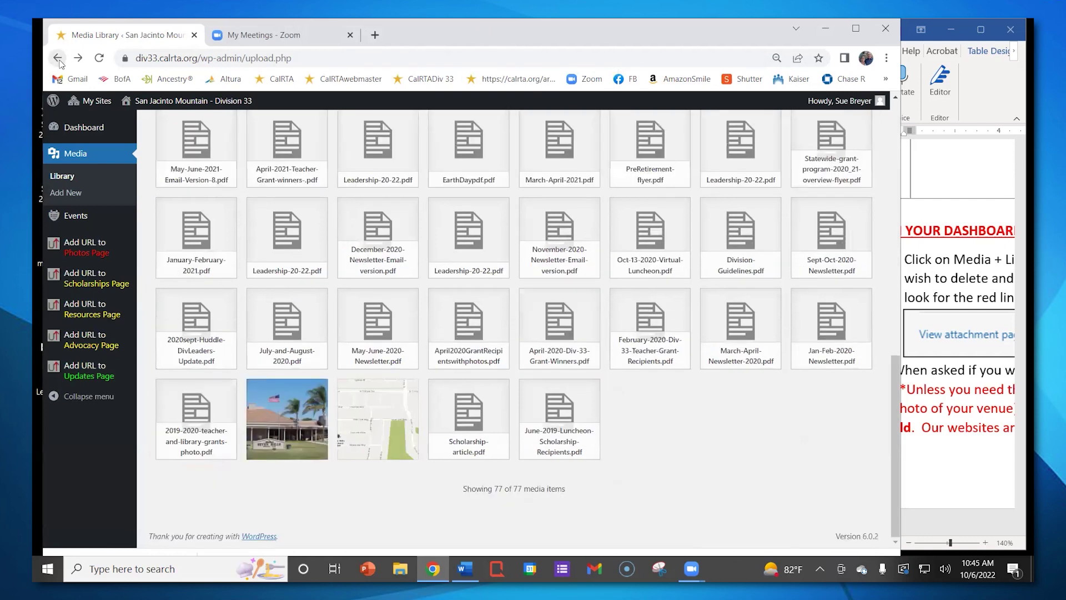
mouse_move(200, 103)
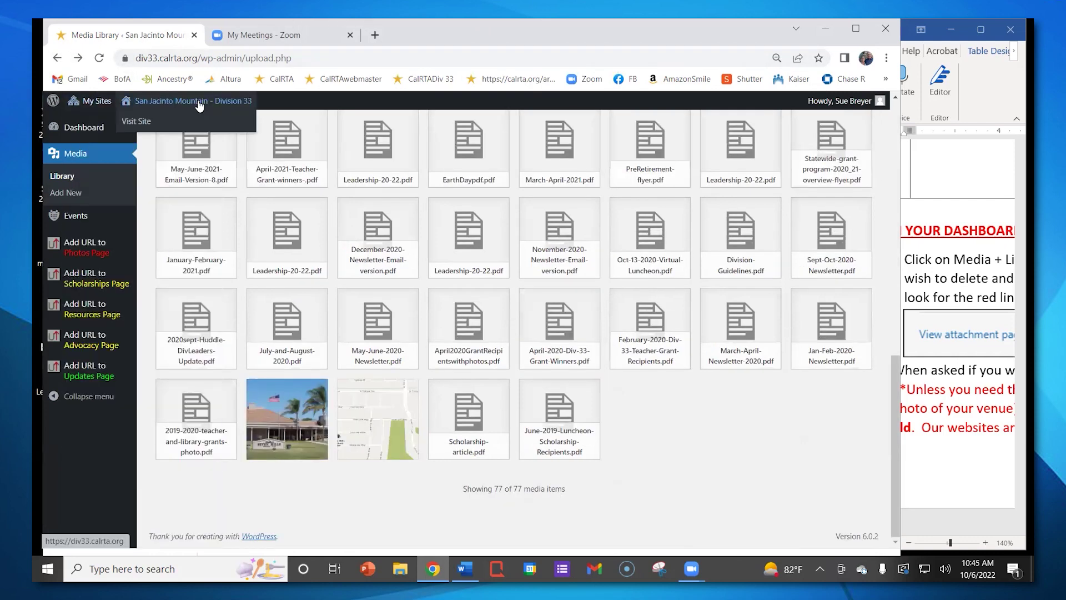
left_click(148, 127)
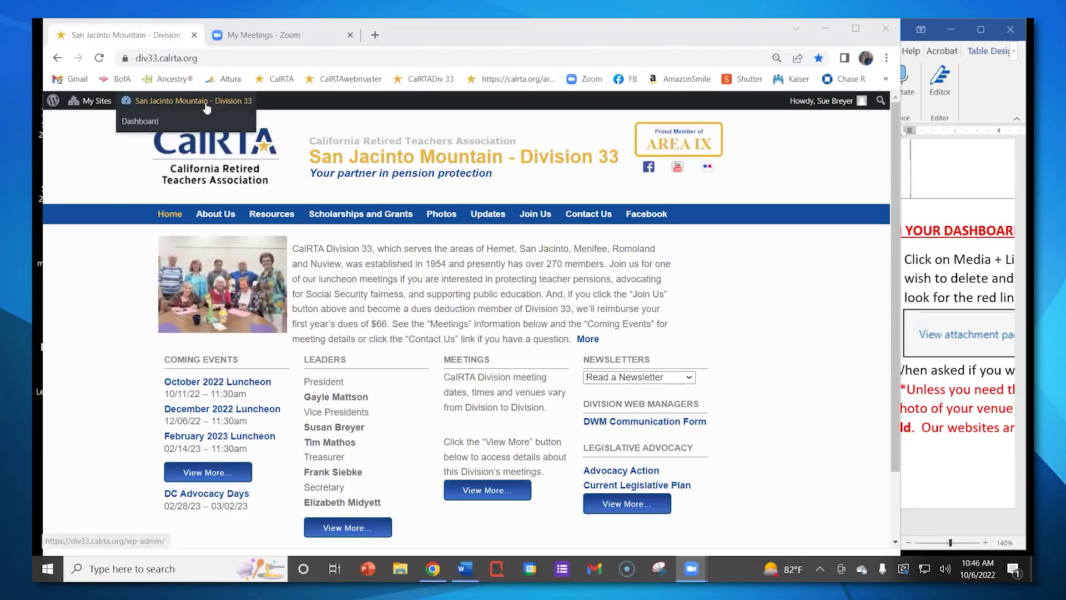
Return to the dashboard, maximize the browser window, and open the Media Library with the download bar dismissed
left_click(206, 105)
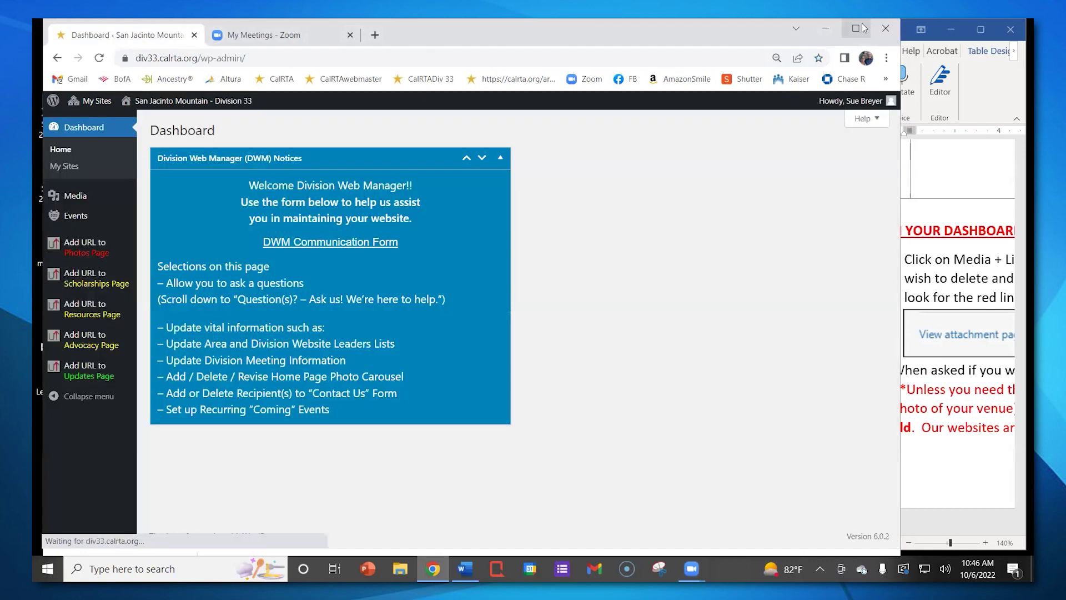
left_click(850, 32)
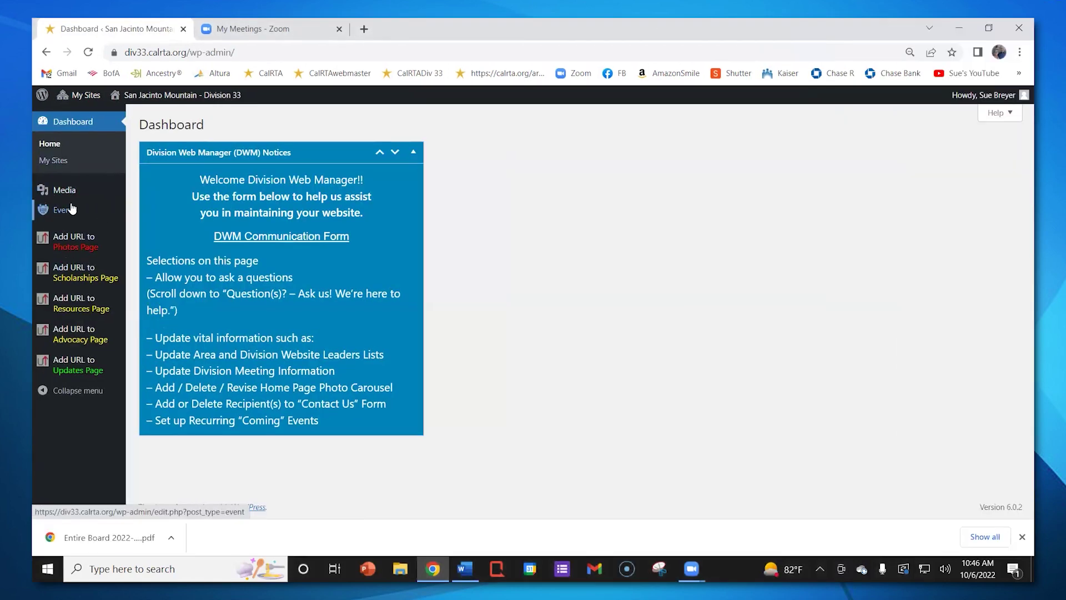
mouse_move(103, 203)
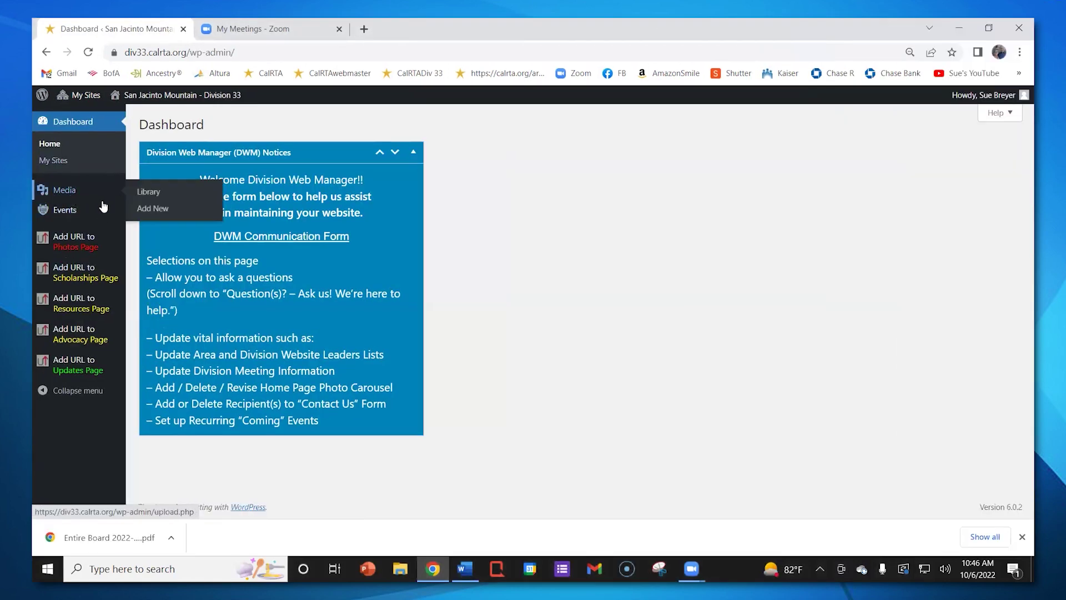
left_click(148, 195)
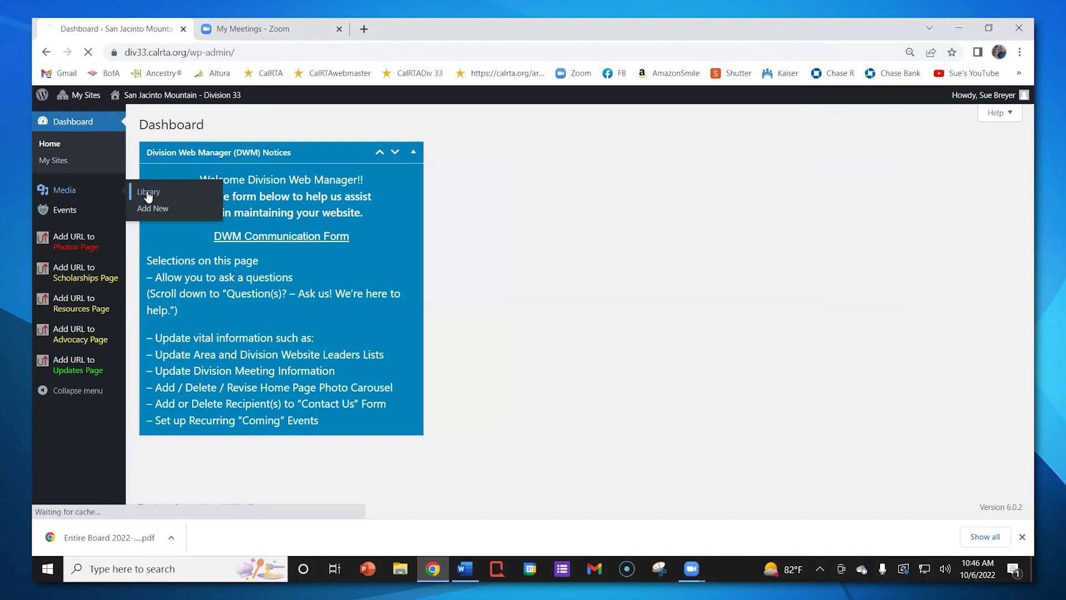
left_click(1023, 536)
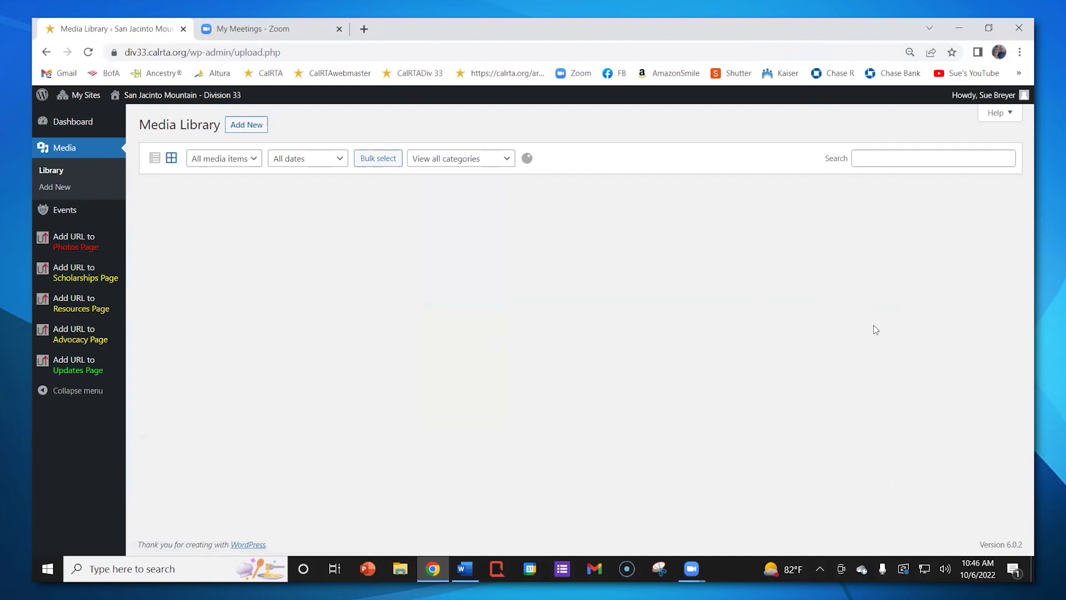
Point out the media item count, then review the file information and title of Scholarship-article.pdf and close its details
scroll(998, 393, "down", 7)
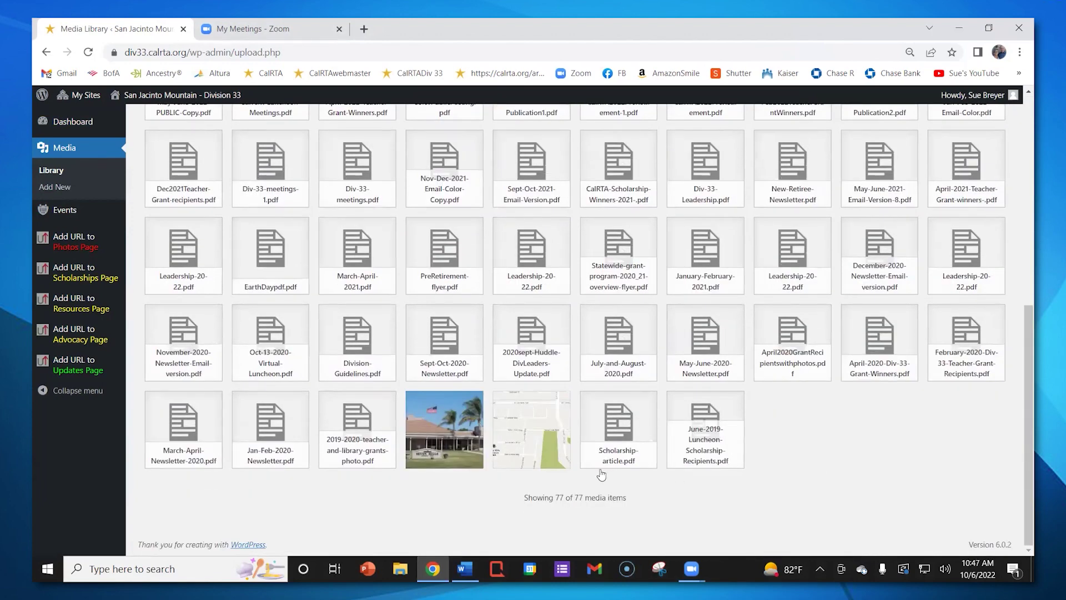
left_click_drag(523, 498, 627, 497)
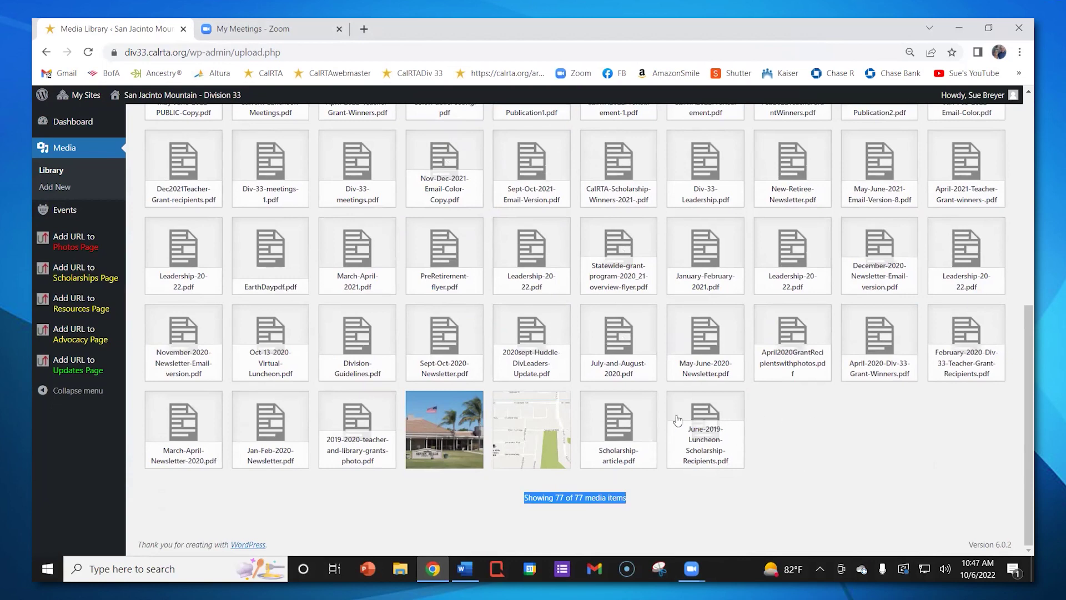
left_click(616, 419)
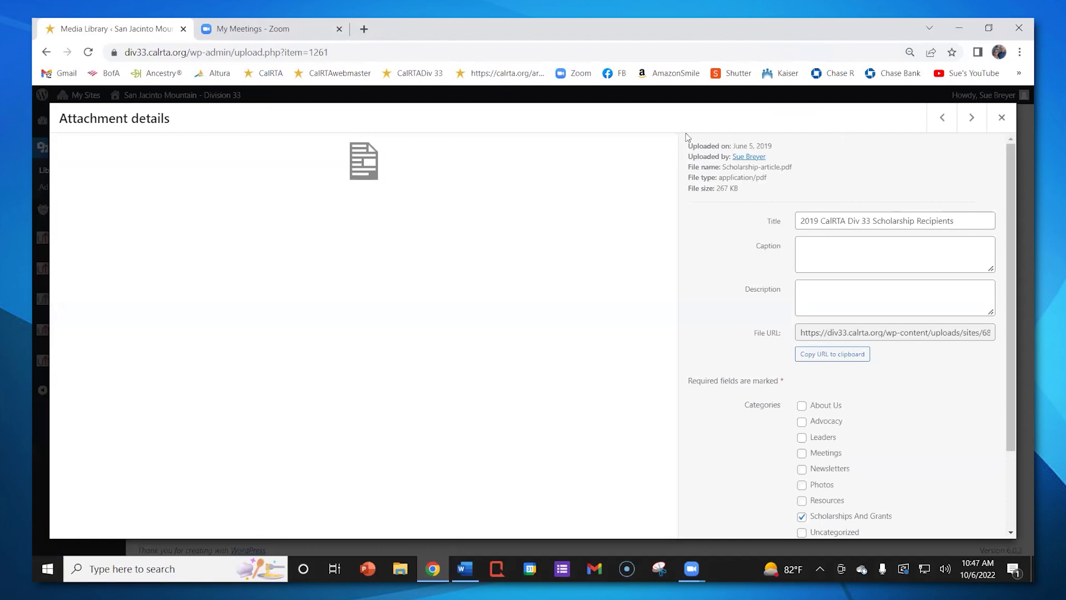
left_click_drag(689, 146, 804, 191)
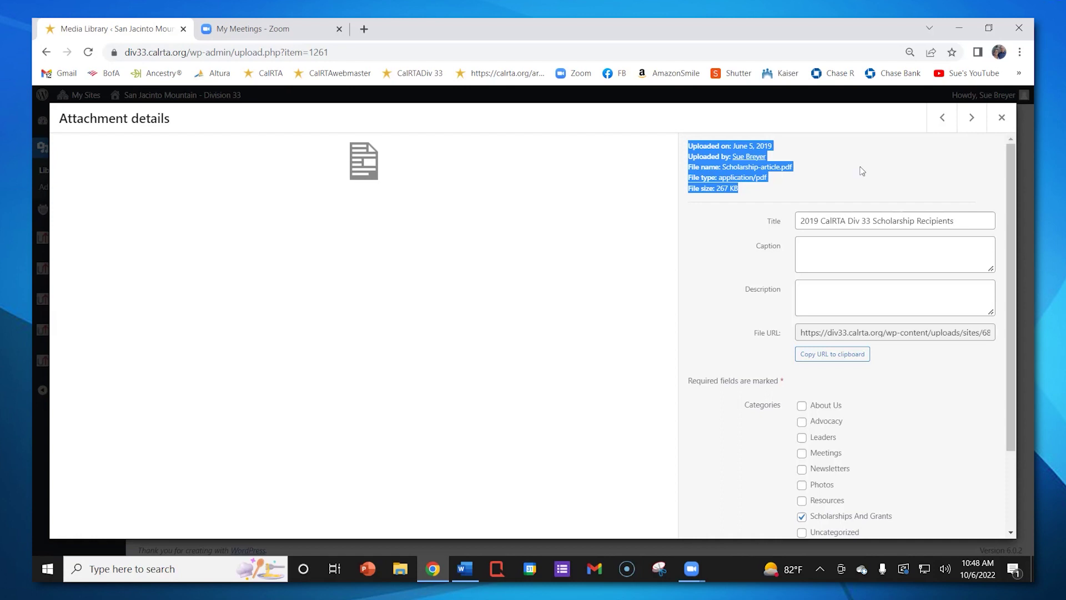
left_click_drag(802, 220, 967, 220)
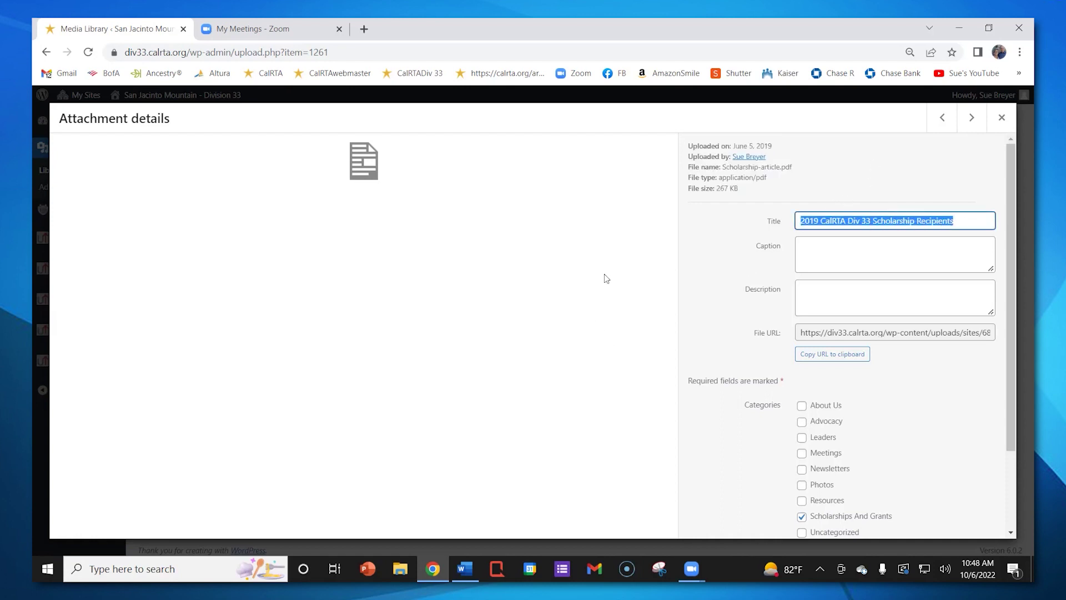
left_click(1002, 117)
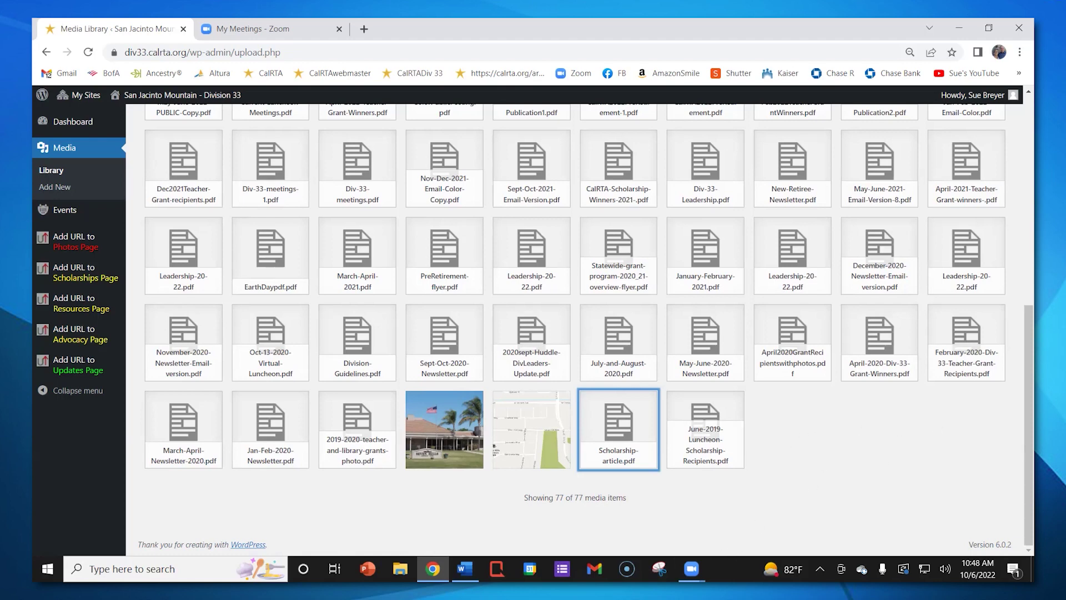
Switch to the Zoom meeting window to show the participants
left_click(692, 568)
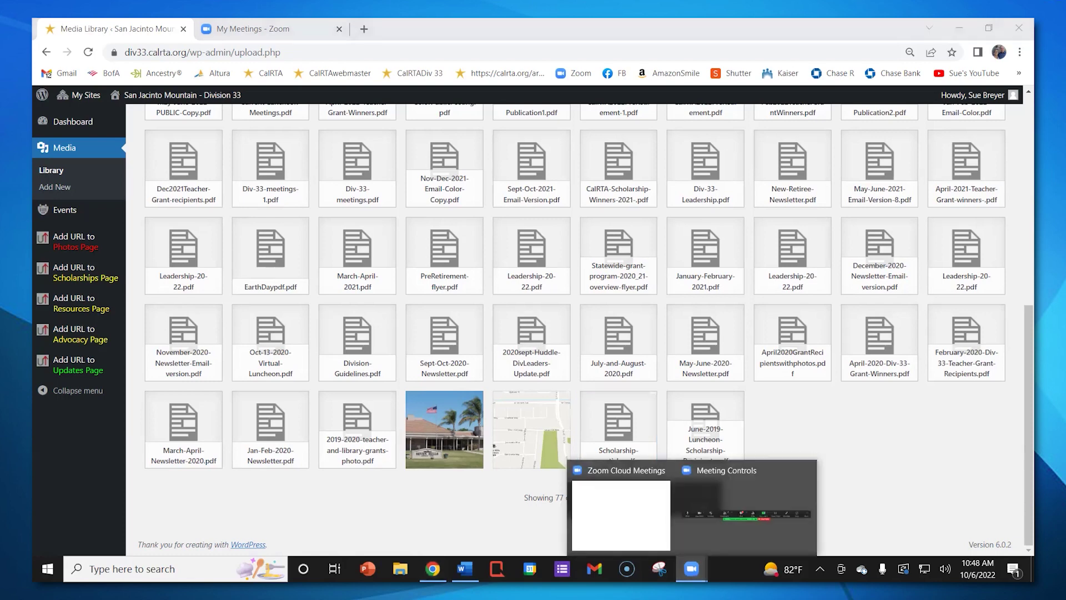
left_click(621, 516)
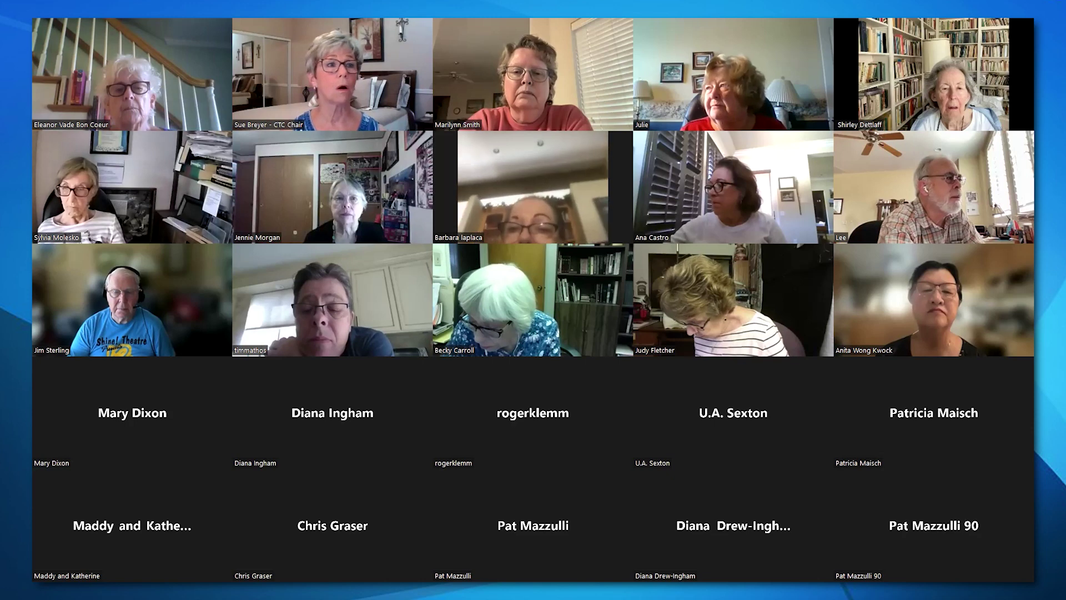
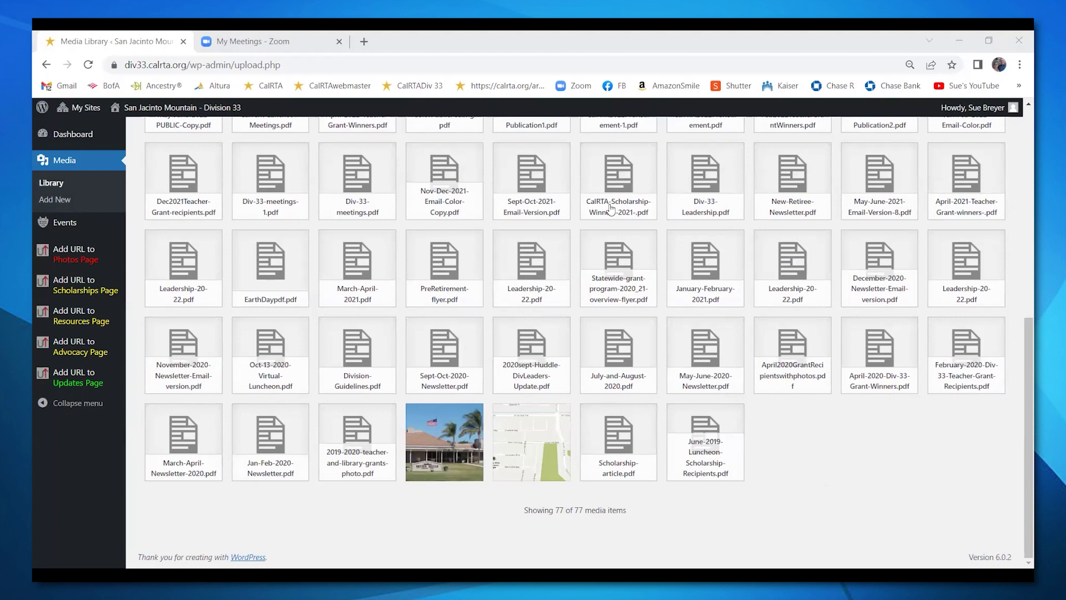
Review the attachment details of Nov-Dec-2021-Email-Color-Copy.pdf, highlighting its file URL and checking its category, then close them
left_click(444, 177)
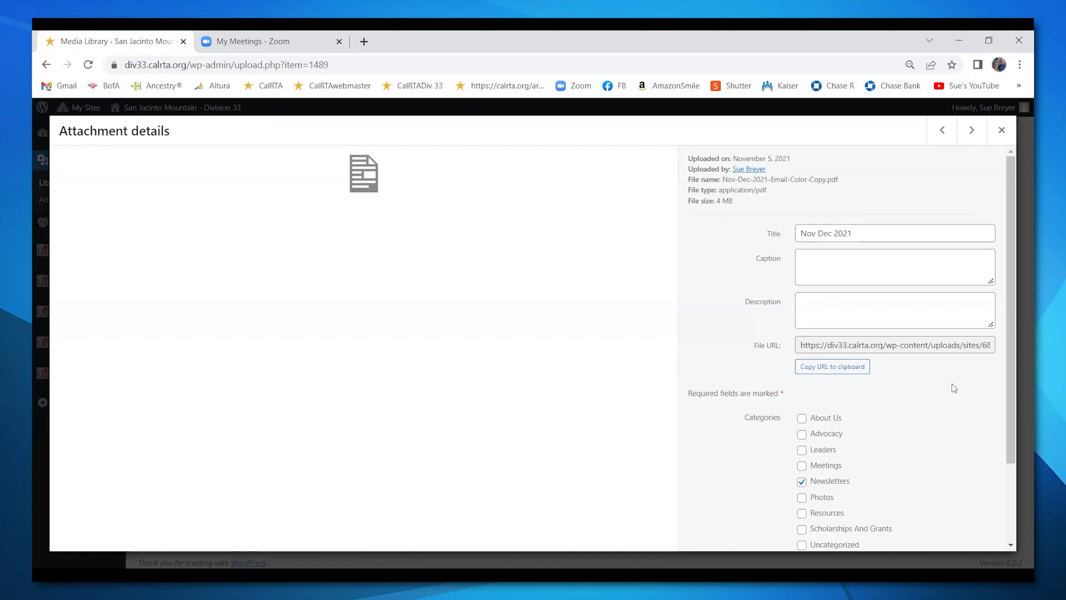
left_click_drag(801, 344, 1017, 346)
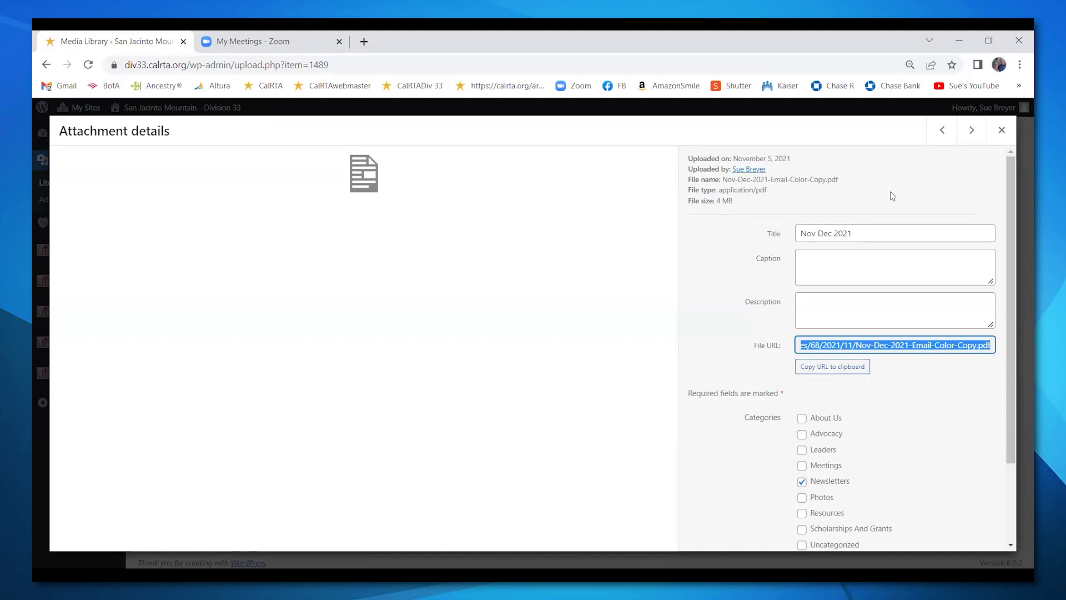
scroll(866, 376, "down", 1)
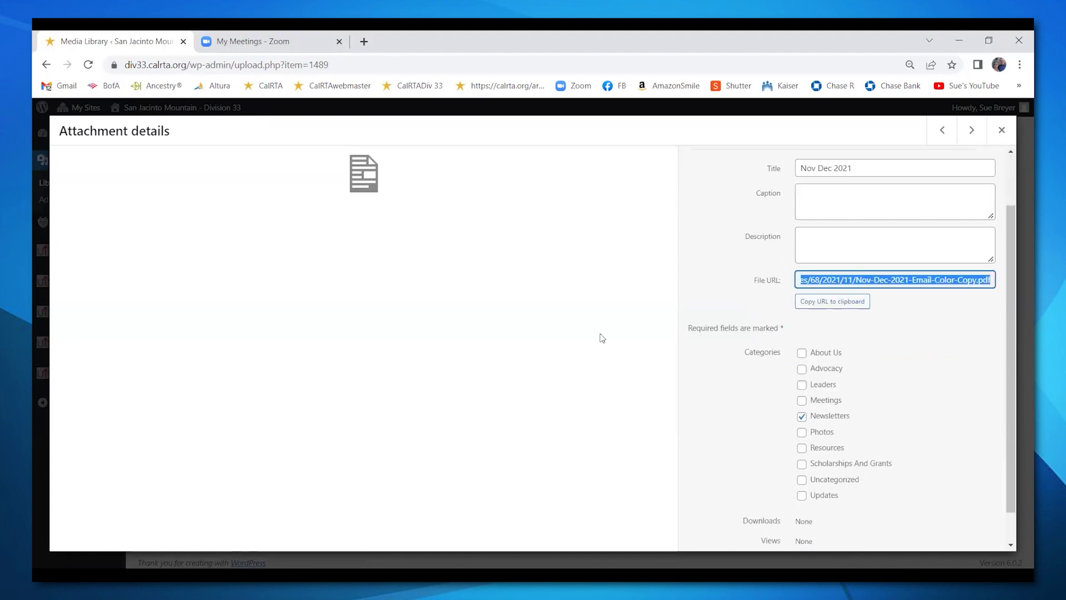
scroll(922, 438, "up", 1)
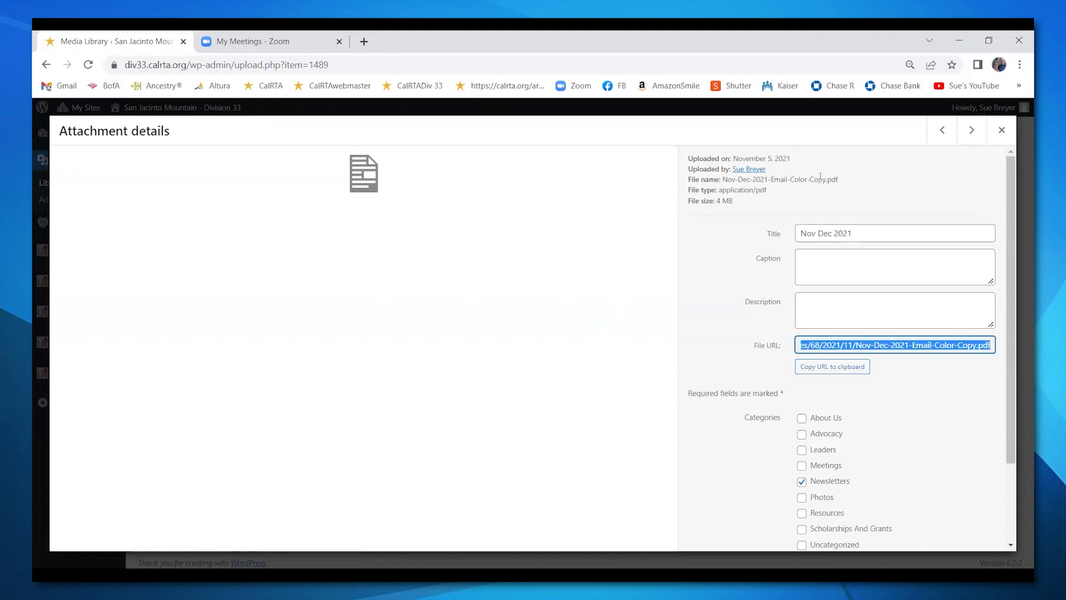
left_click(1002, 131)
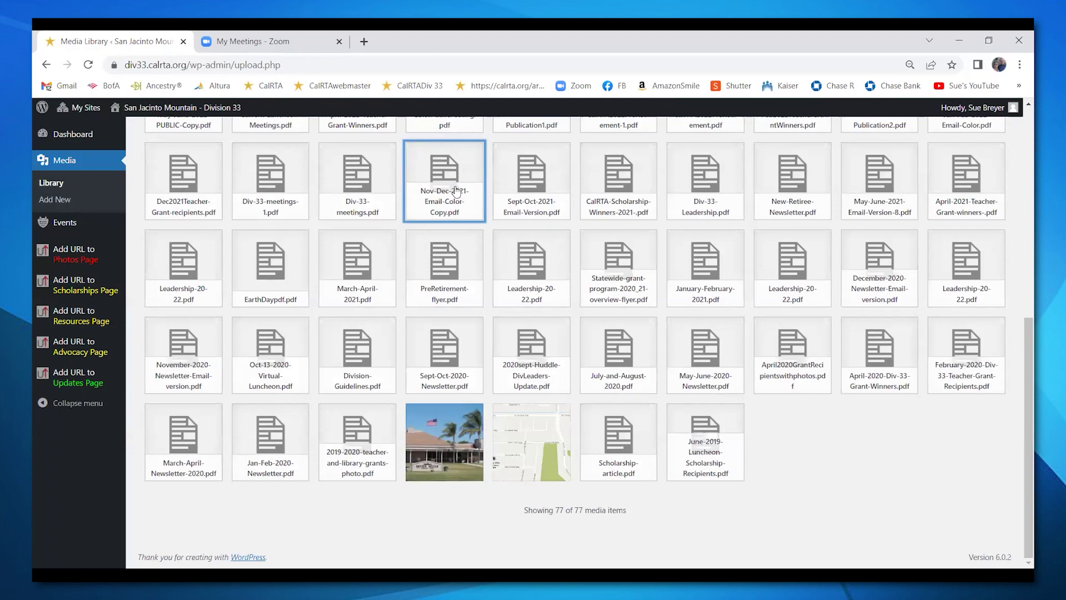
Look through the Media Library, view the attachment page of Div.-33-Leaders.pdf, and return to its attachment details
scroll(848, 480, "up", 3)
scroll(845, 462, "up", 4)
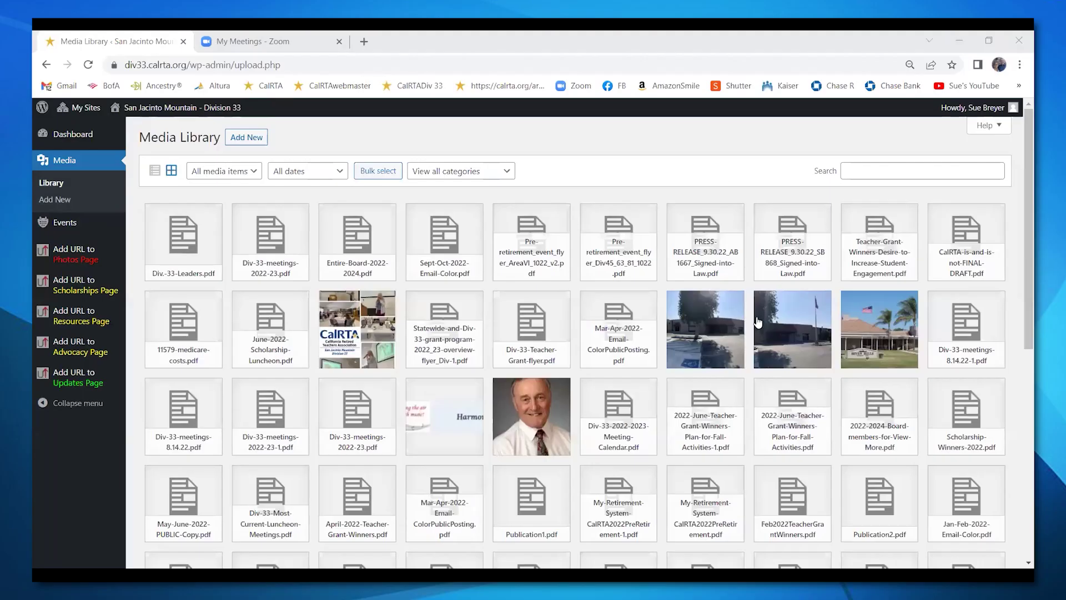
scroll(771, 317, "down", 8)
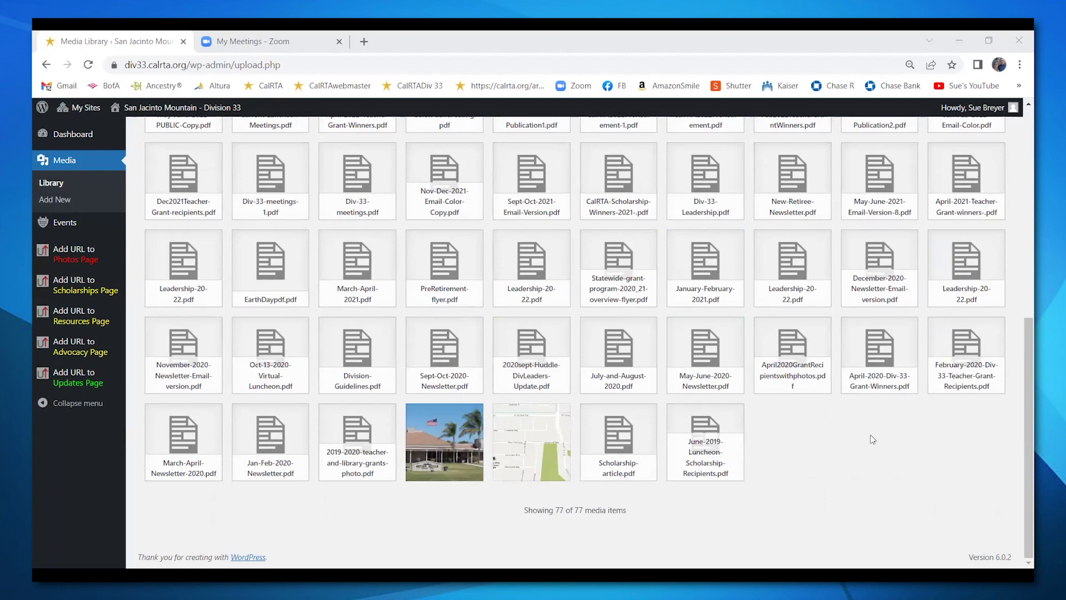
scroll(850, 455, "up", 7)
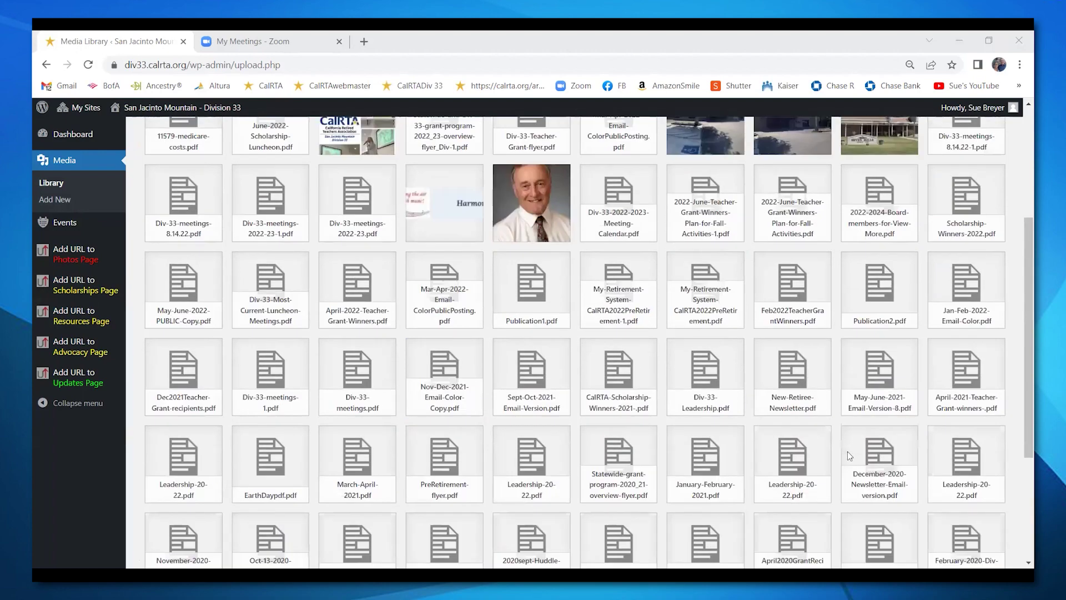
scroll(850, 456, "up", 1)
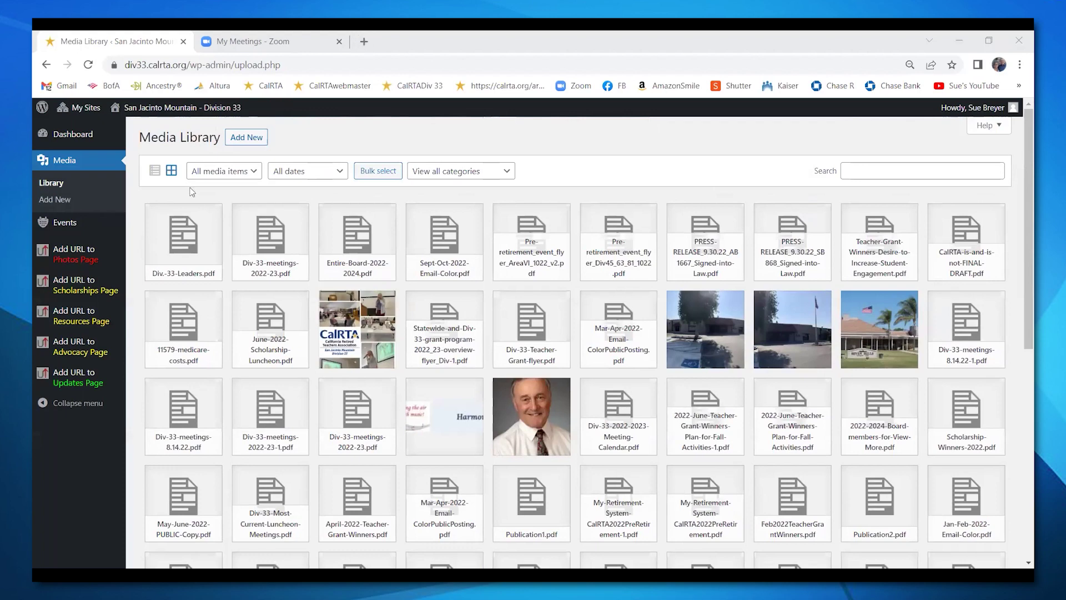
left_click(198, 244)
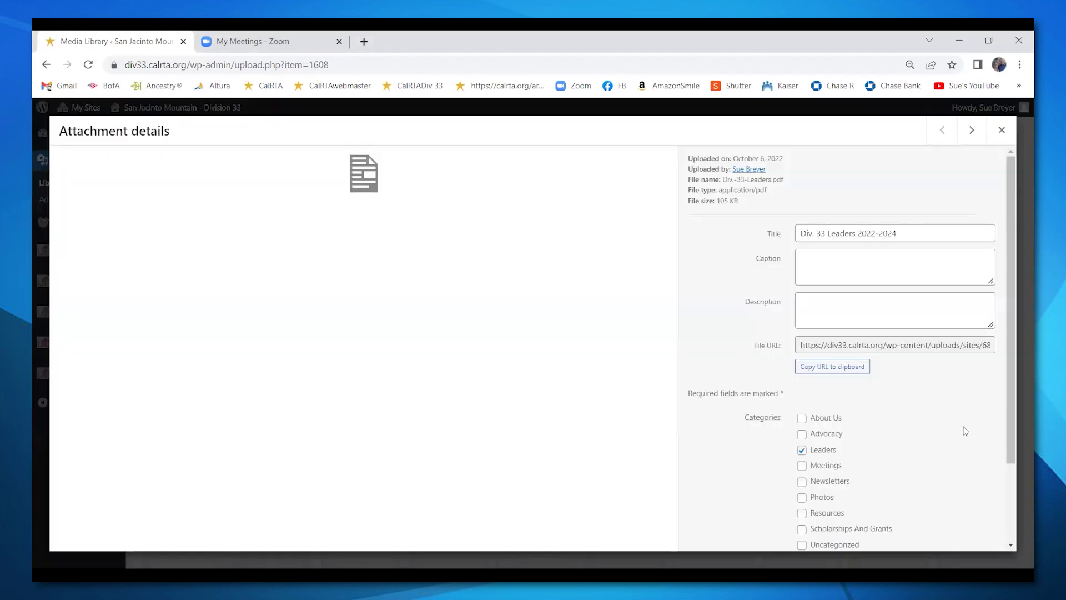
scroll(971, 425, "down", 2)
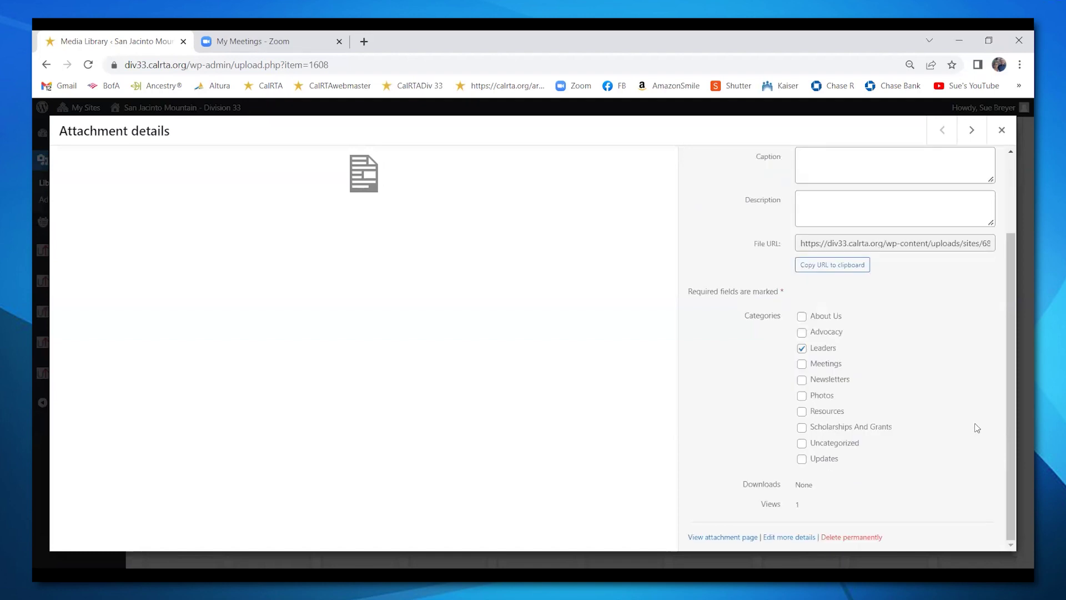
left_click(744, 536)
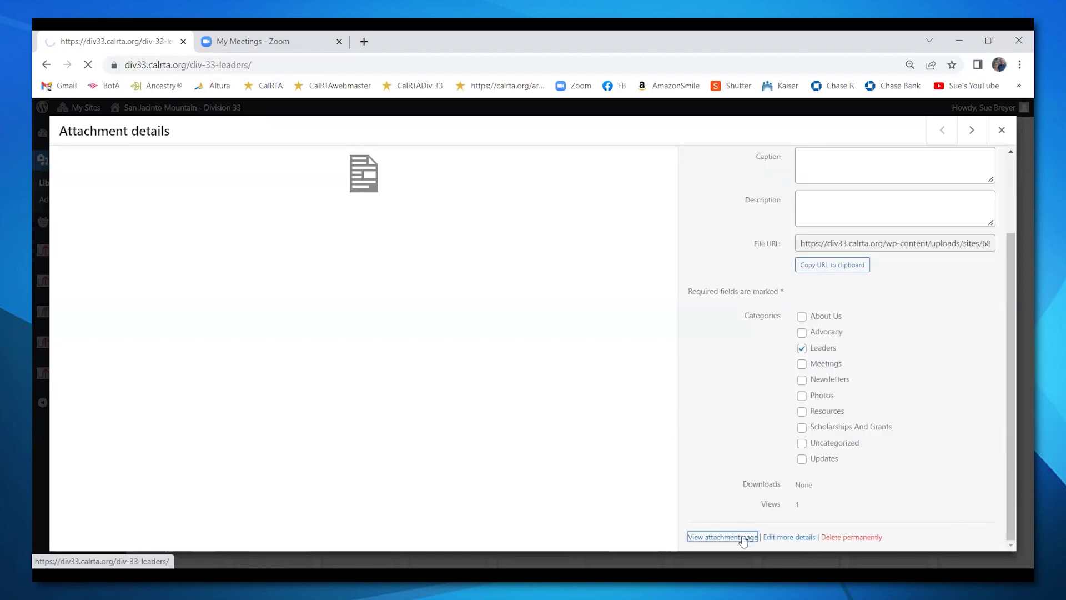
scroll(859, 425, "down", 4)
scroll(860, 425, "up", 8)
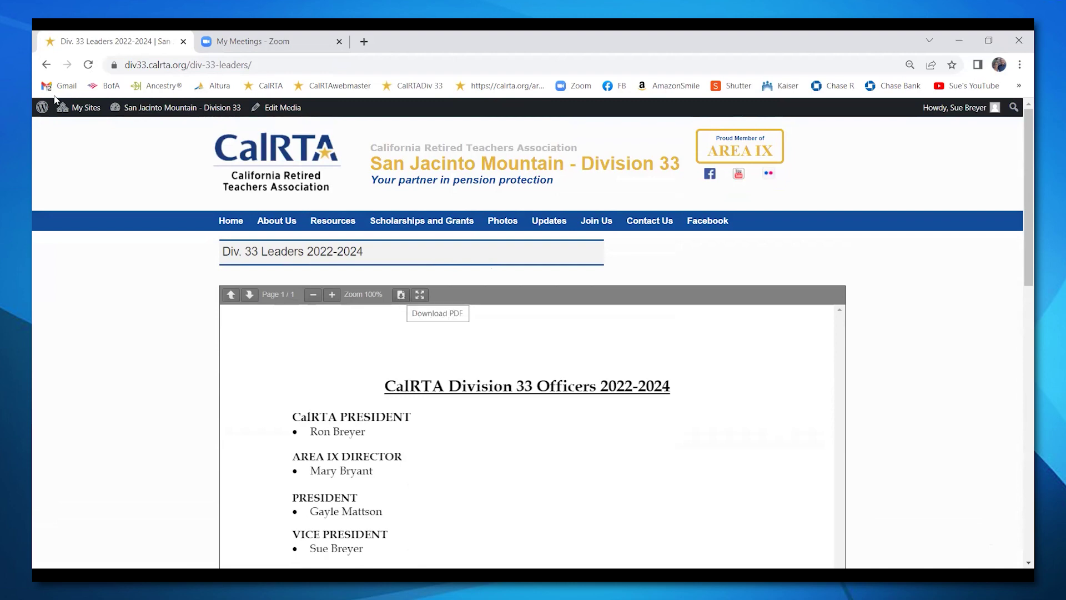
left_click(47, 65)
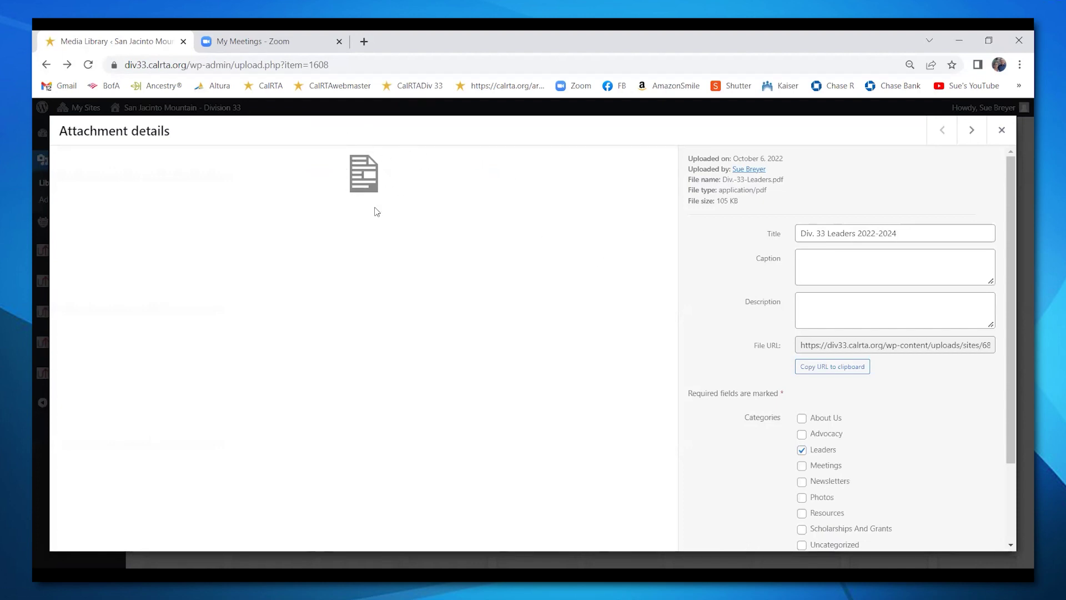
Reopen the attachment page of Div.-33-Leaders.pdf and examine the embedded document and its Download PDF option
scroll(738, 381, "down", 2)
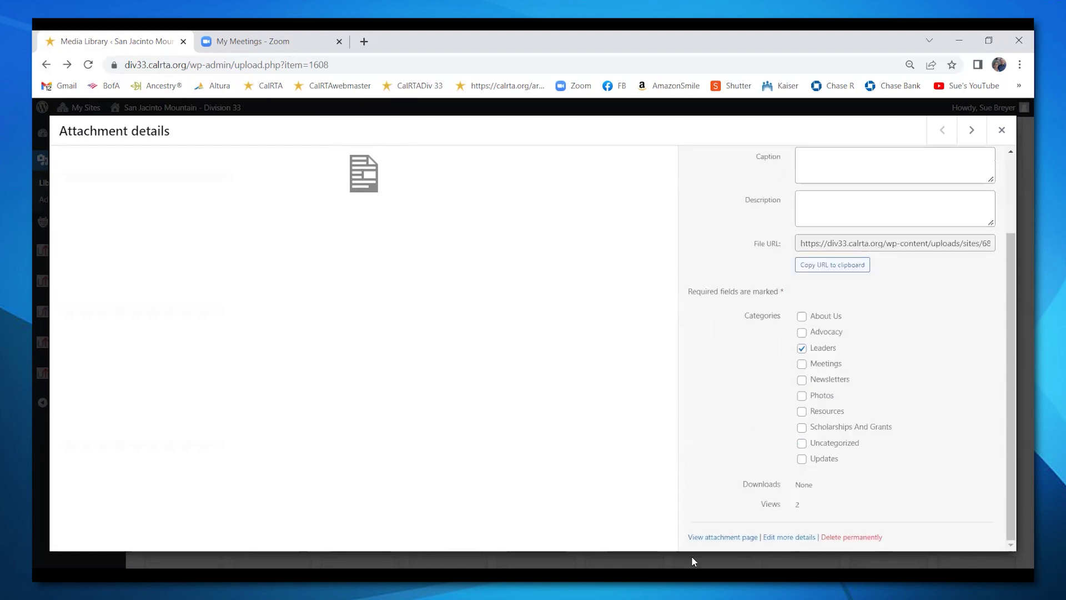
left_click(732, 538)
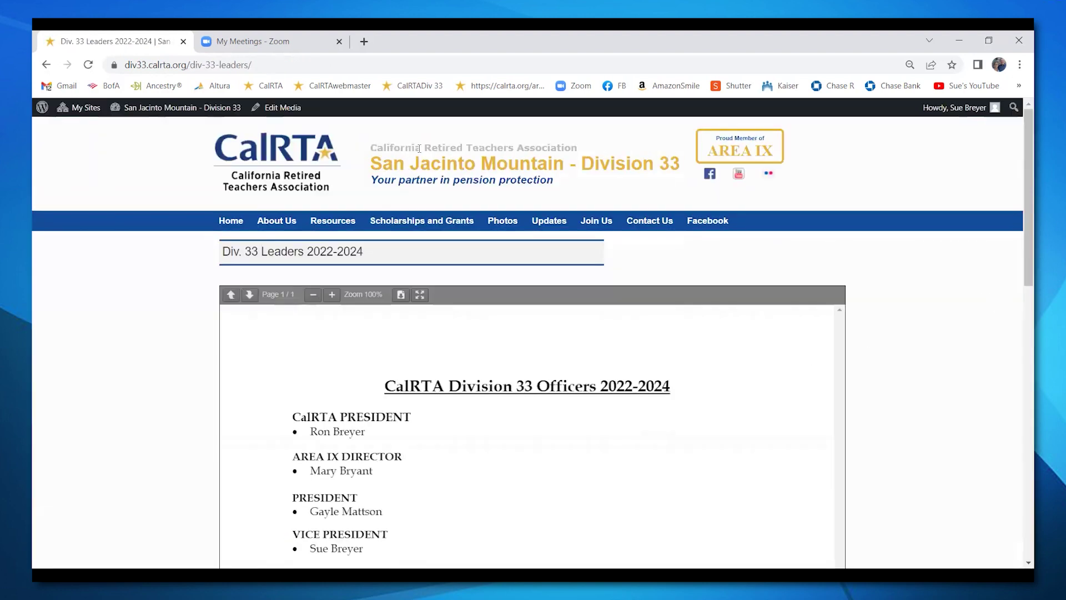
scroll(396, 180, "down", 3)
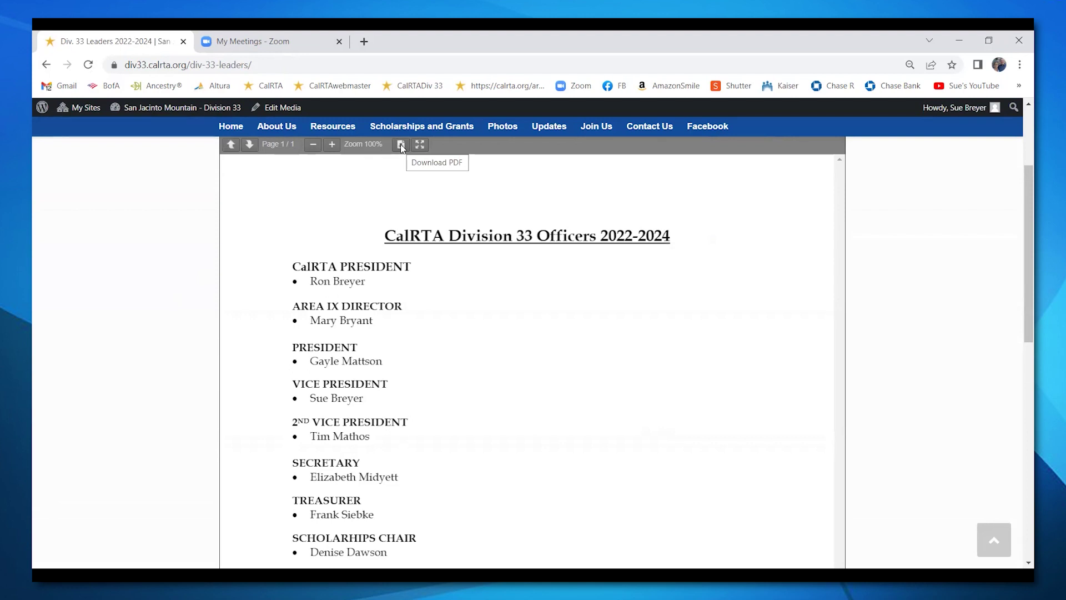
scroll(876, 250, "up", 3)
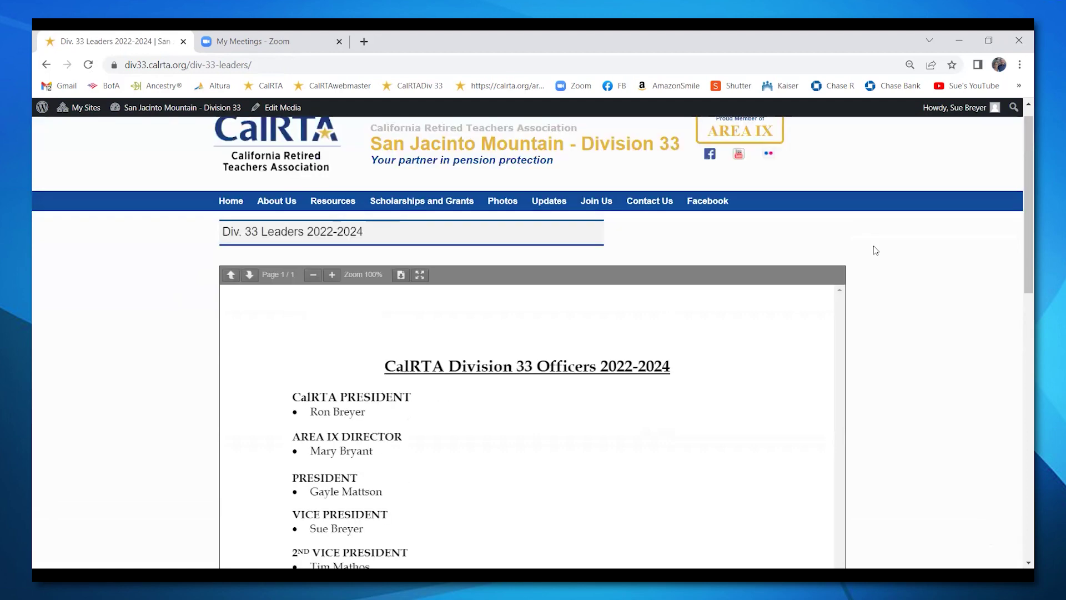
scroll(876, 250, "down", 1)
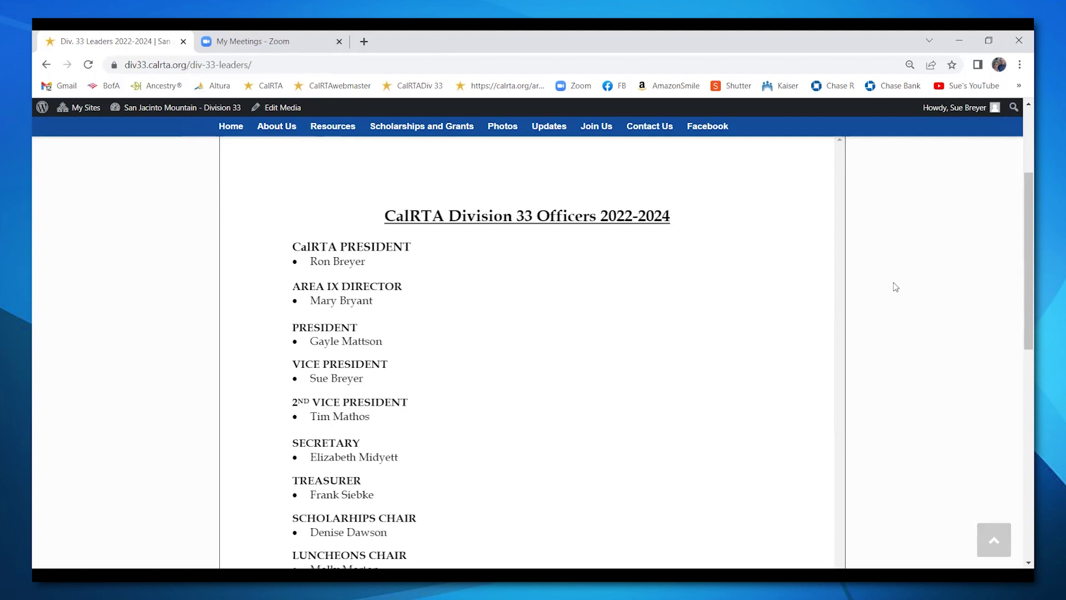
scroll(897, 285, "up", 2)
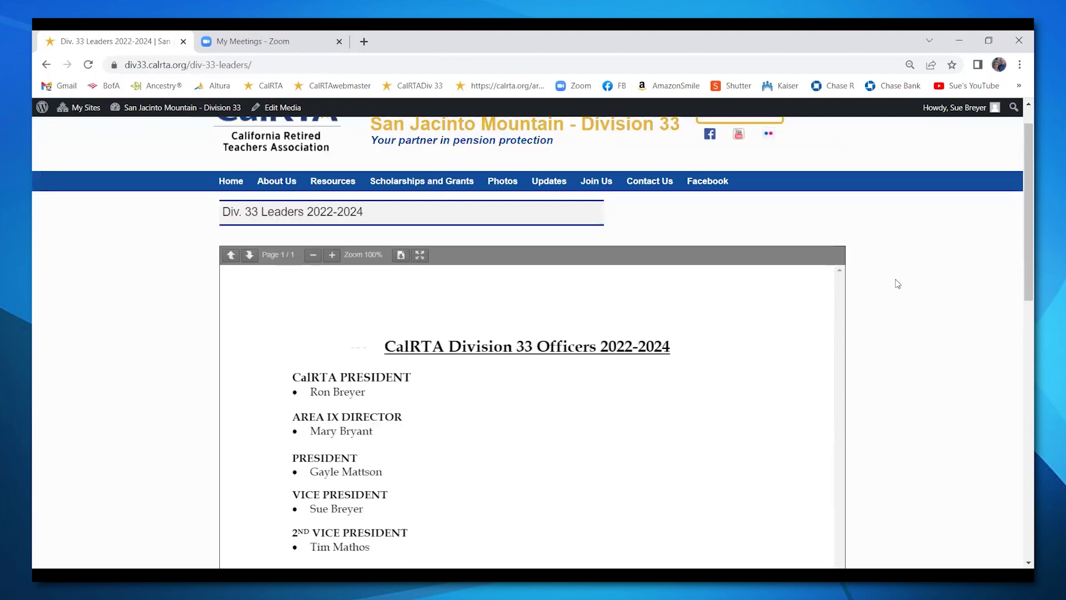
Go back to the site's dashboard and visit the public San Jacinto Mountain - Division 33 home page
mouse_move(153, 113)
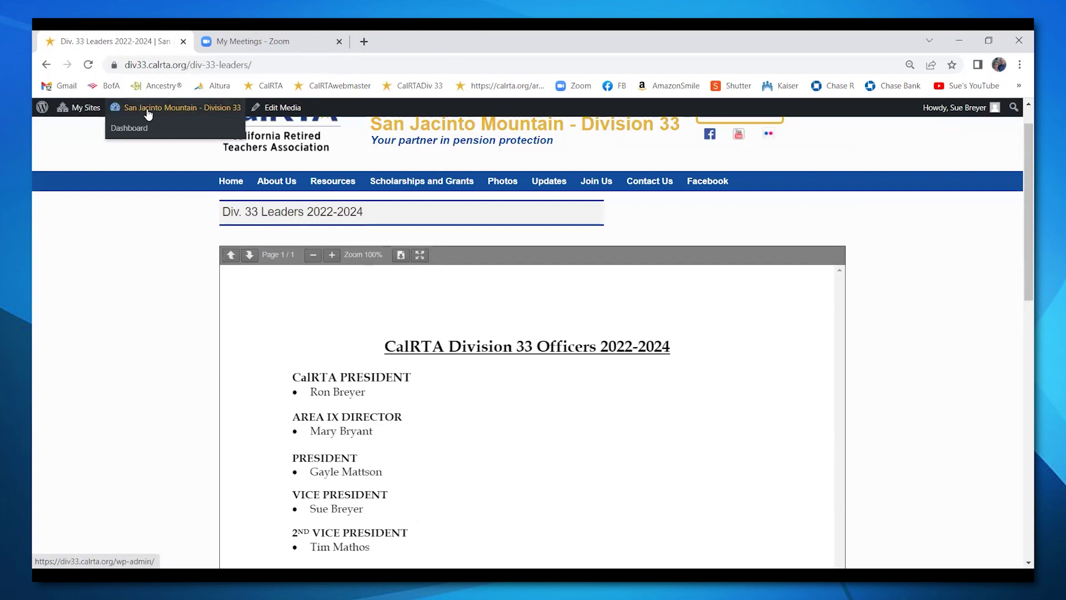
left_click(140, 129)
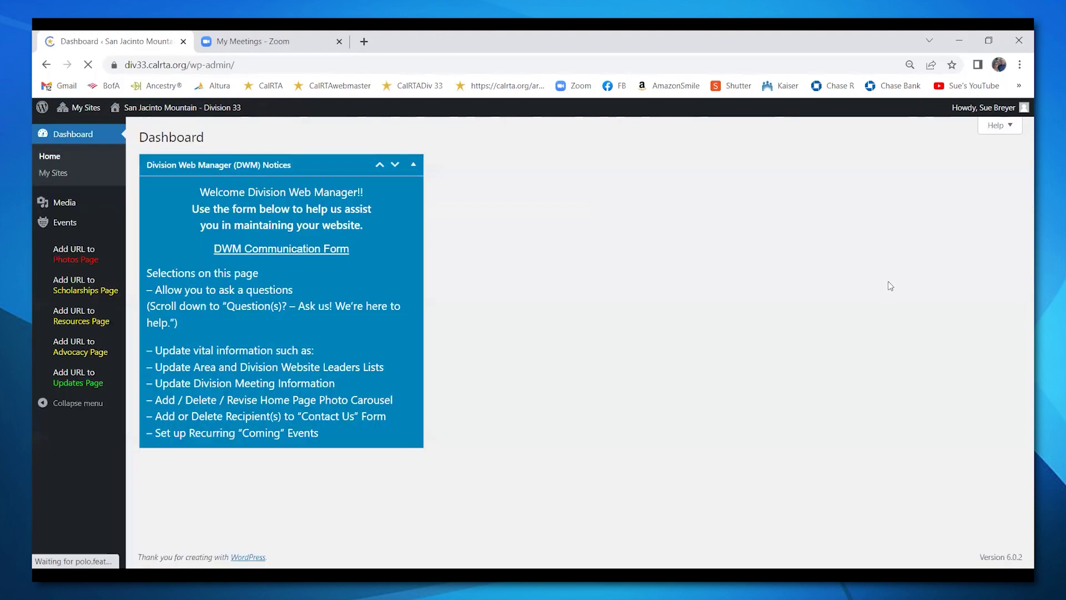
left_click(128, 107)
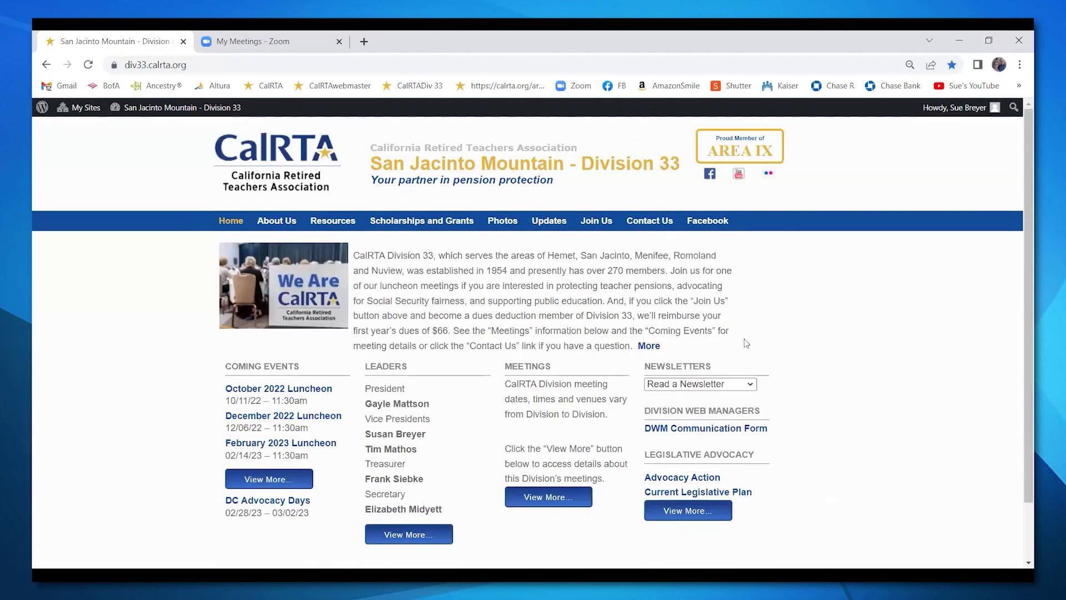
Examine the issues offered in the home page's Read a Newsletter list and close it without choosing one
left_click(749, 384)
scroll(751, 320, "down", 1)
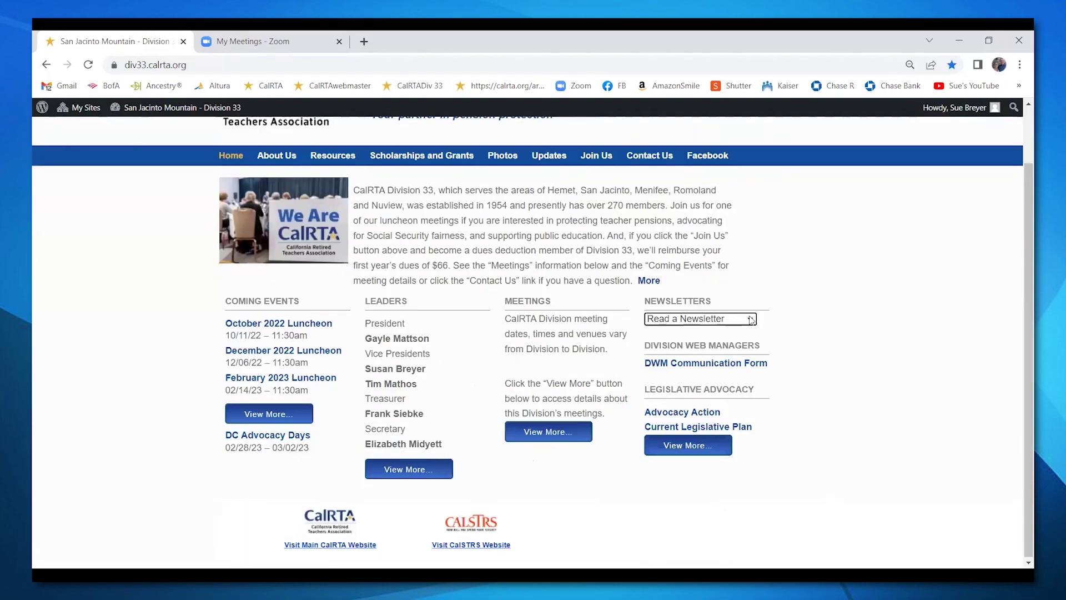
left_click(750, 320)
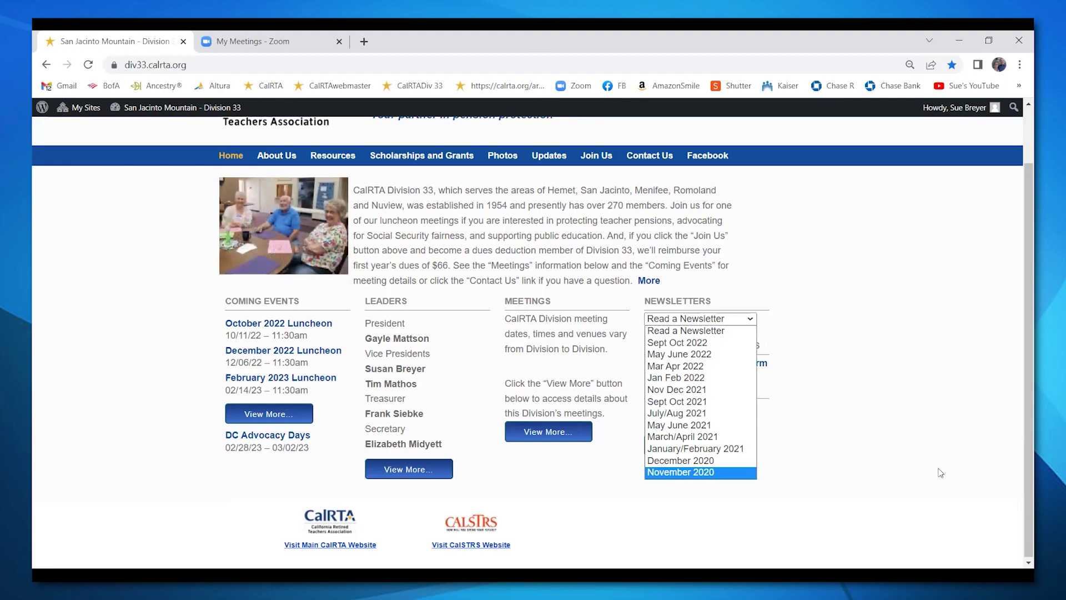
left_click(893, 321)
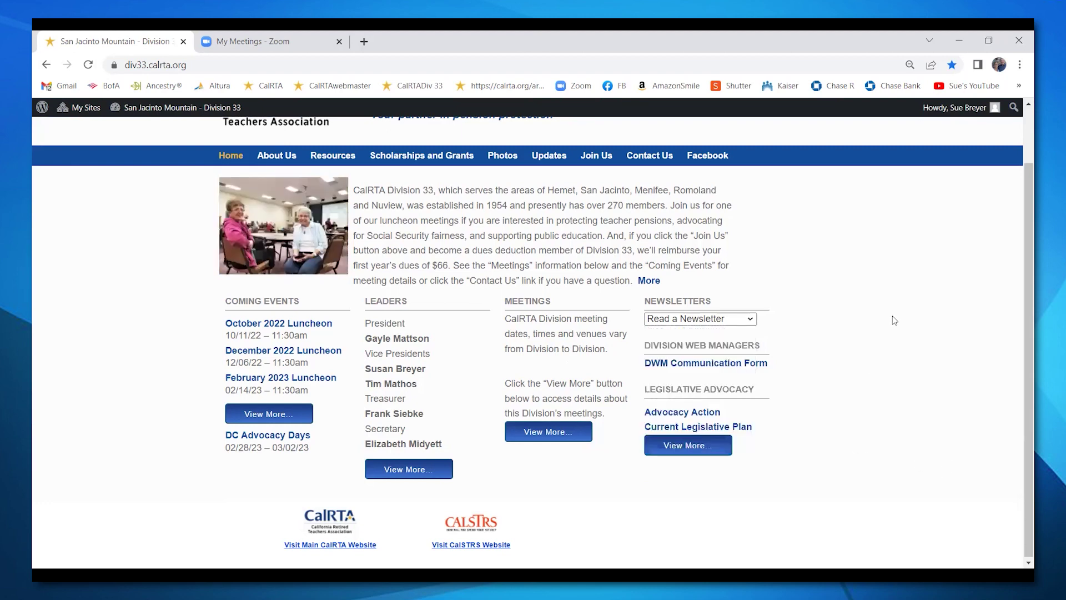